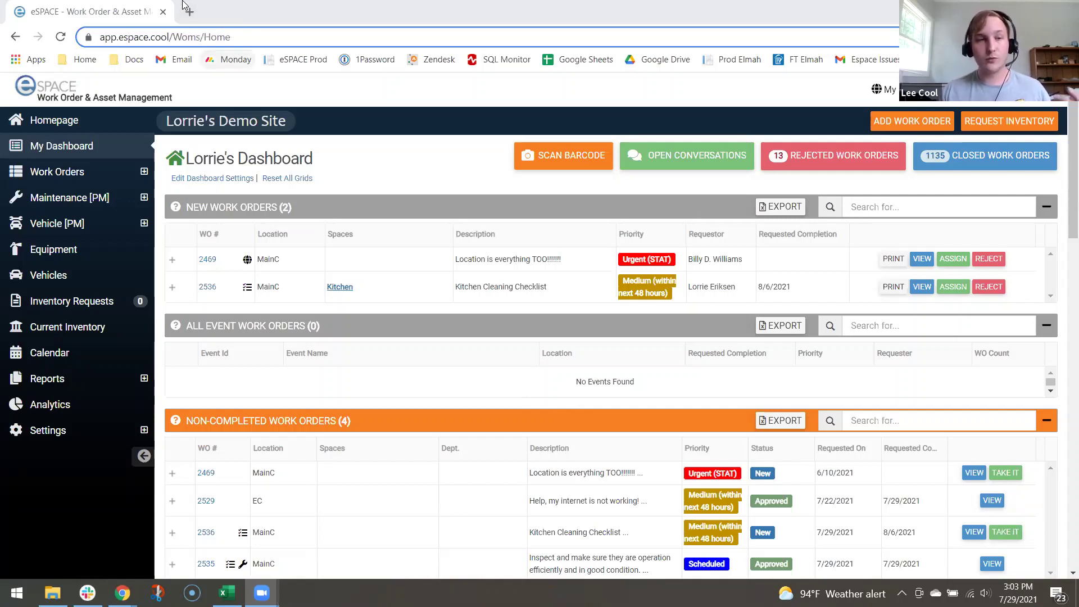
Open the Church Facility Management Solutions Facebook group in a new browser tab and highlight its web address.
click(189, 13)
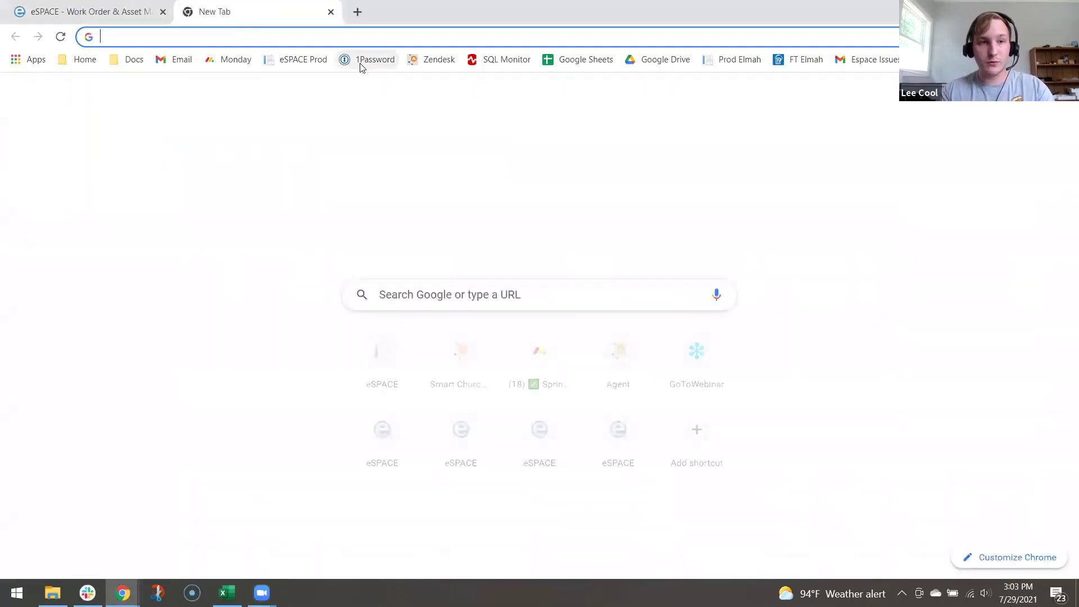
text(facebook)
key(BackSpace)
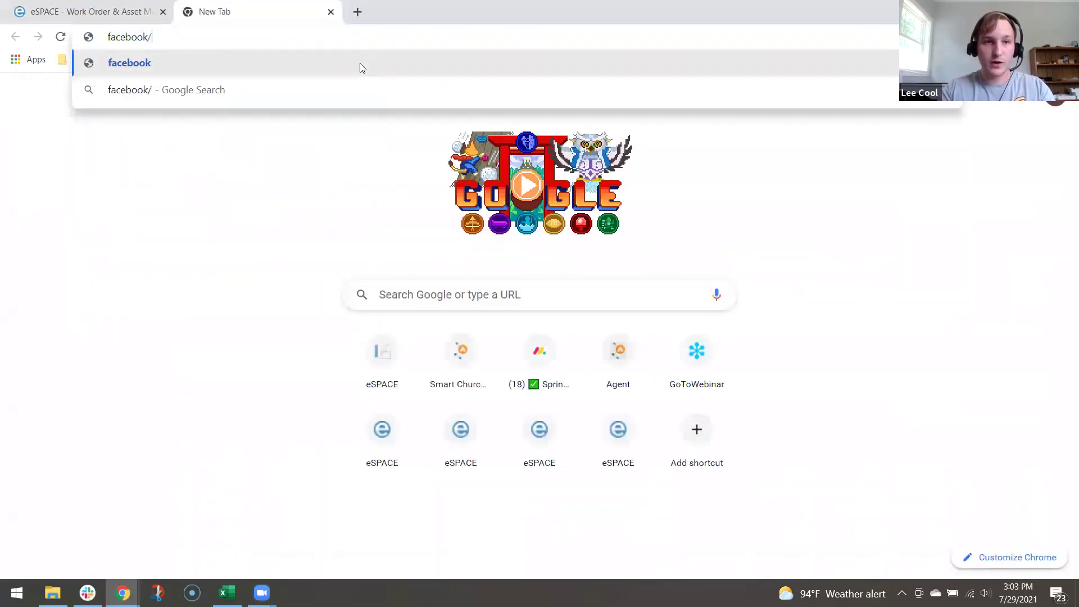
click(360, 249)
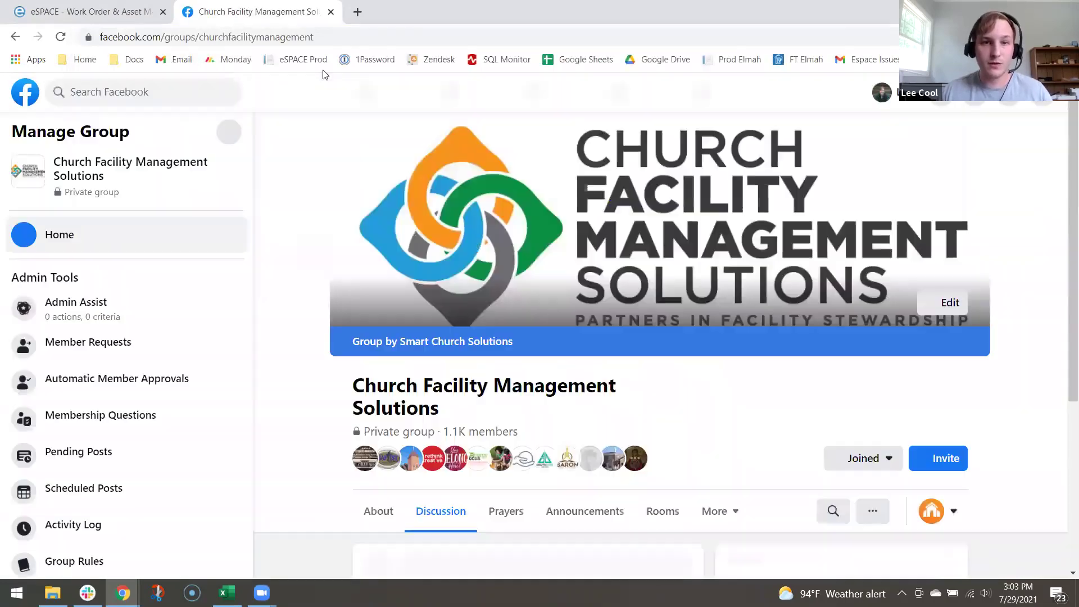
scroll(408, 210, down, 2)
scroll(408, 210, up, 3)
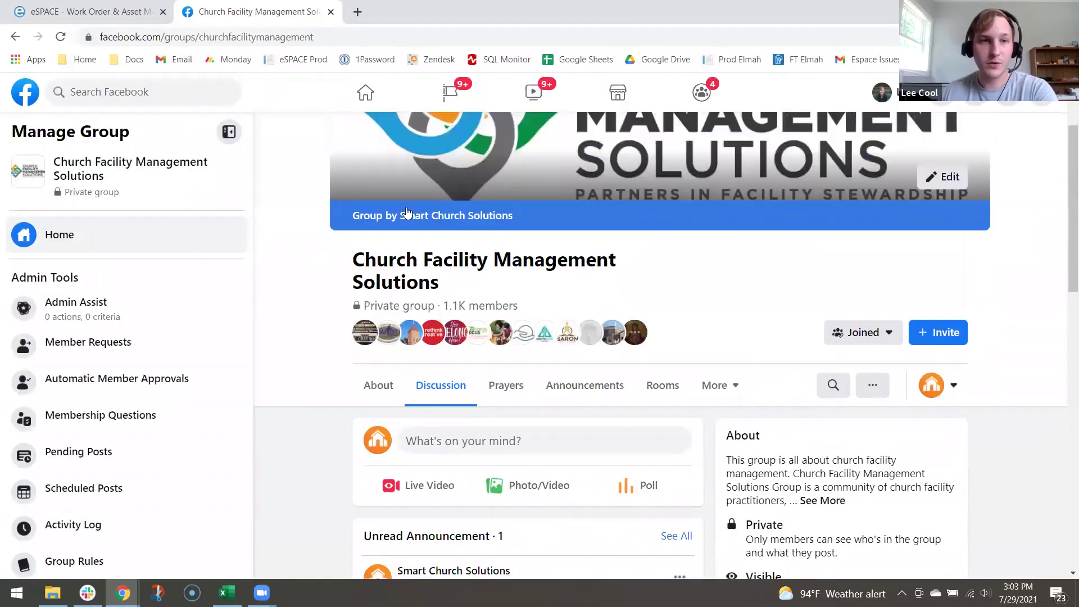
click(315, 36)
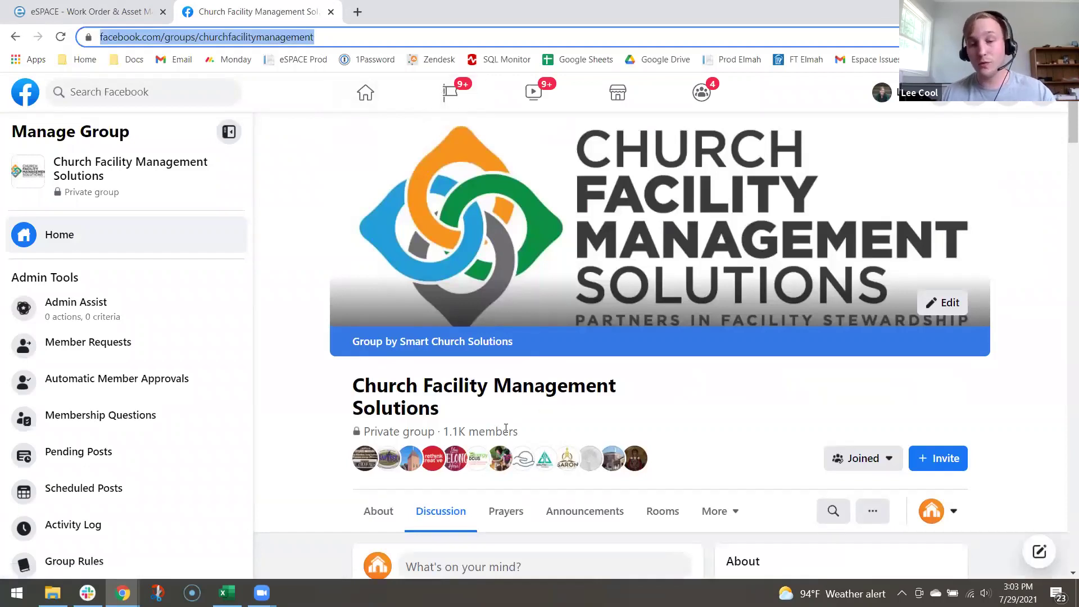
Examine the house rules and member questions in the group's discussion feed, and close the group's tab.
scroll(543, 402, down, 4)
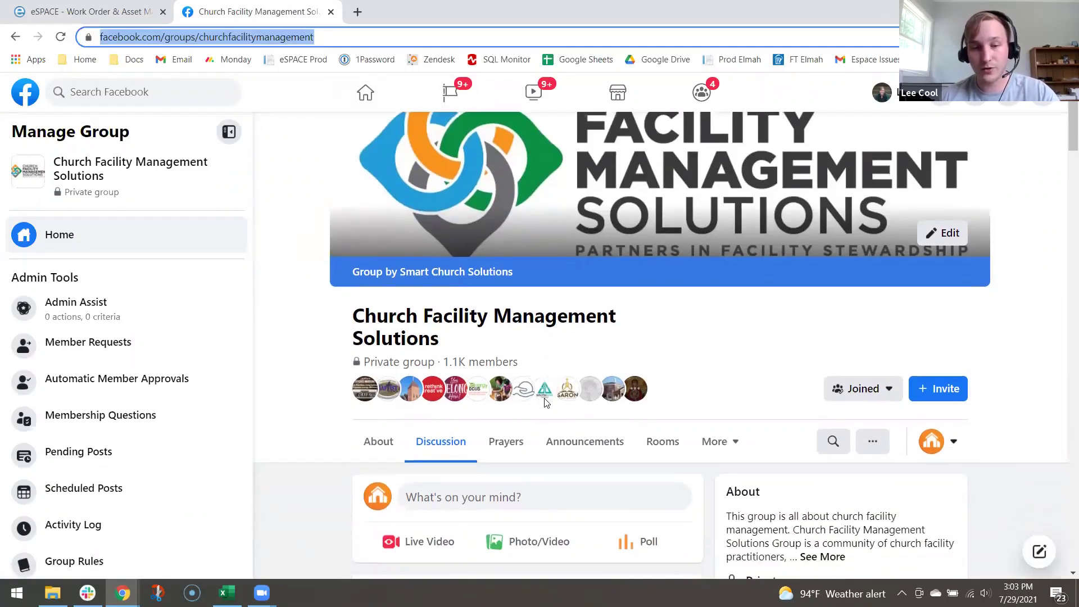
scroll(544, 403, down, 10)
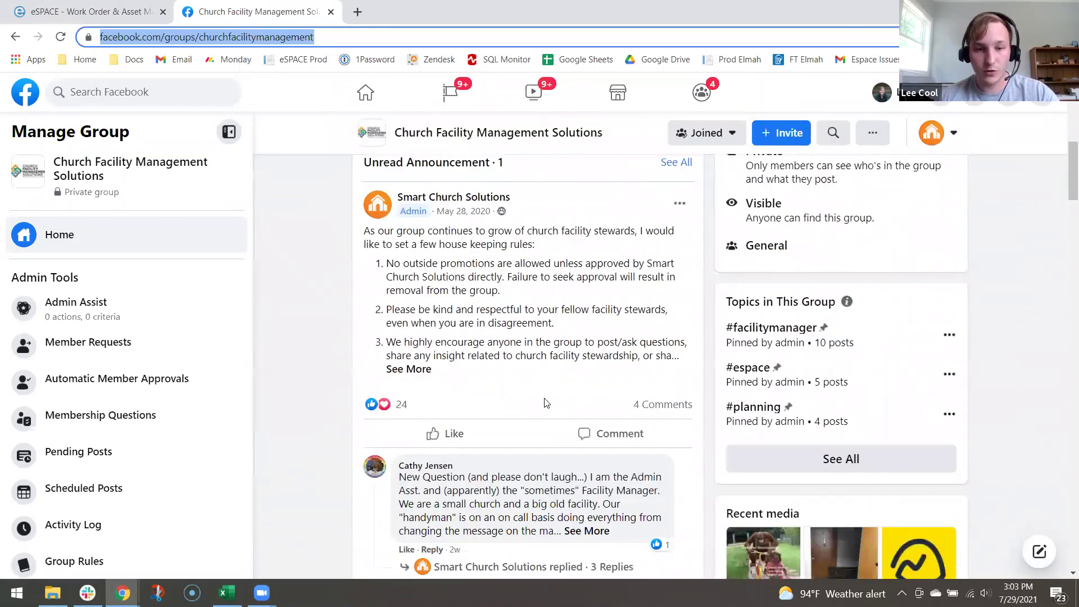
scroll(544, 403, down, 2)
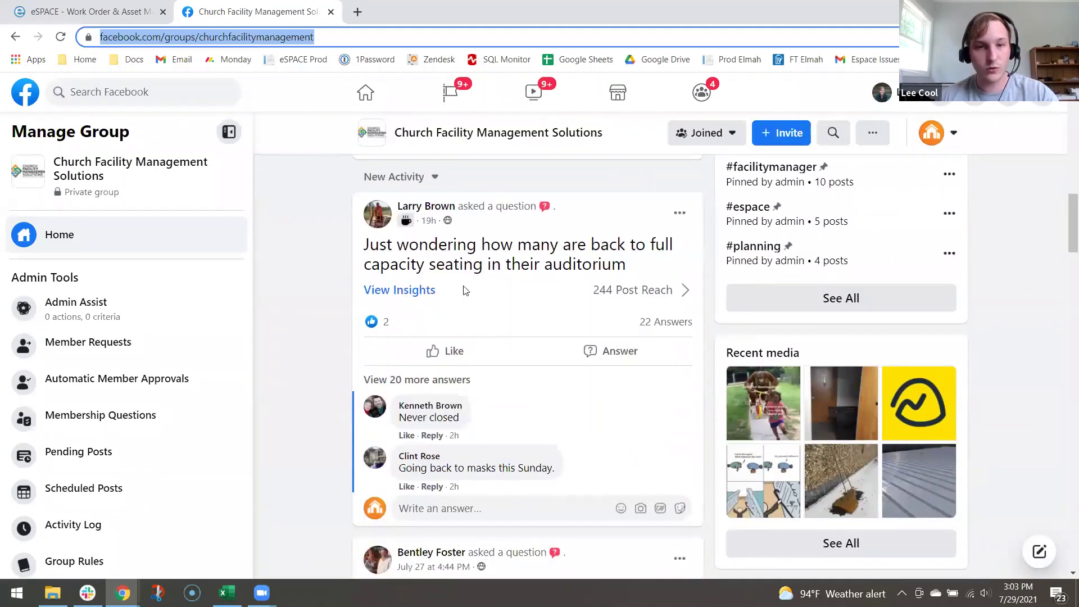
mouse_move(526, 332)
scroll(527, 332, down, 4)
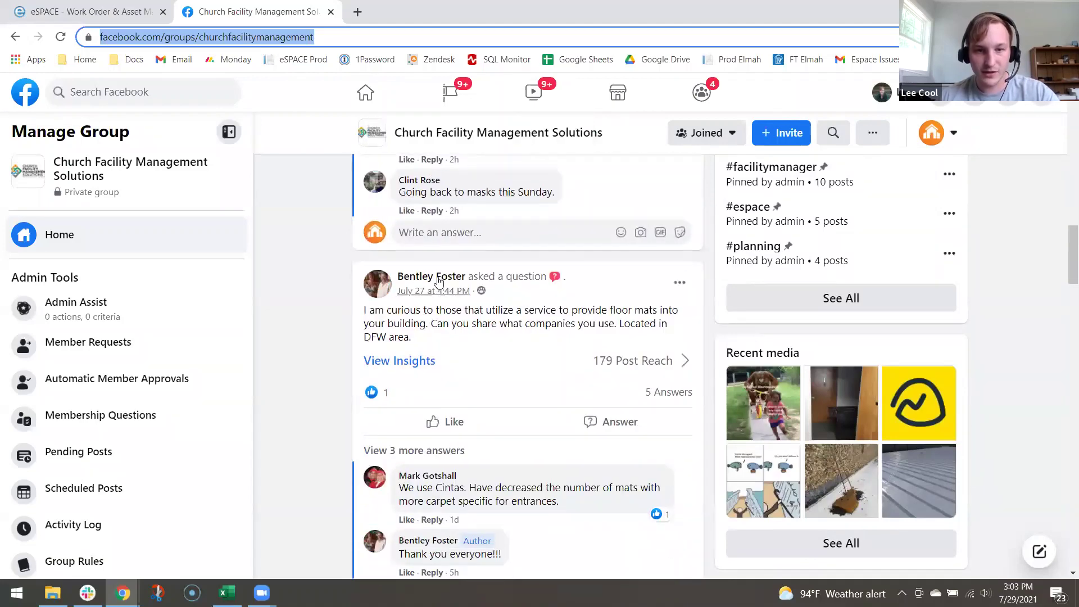
mouse_move(438, 277)
scroll(608, 328, down, 4)
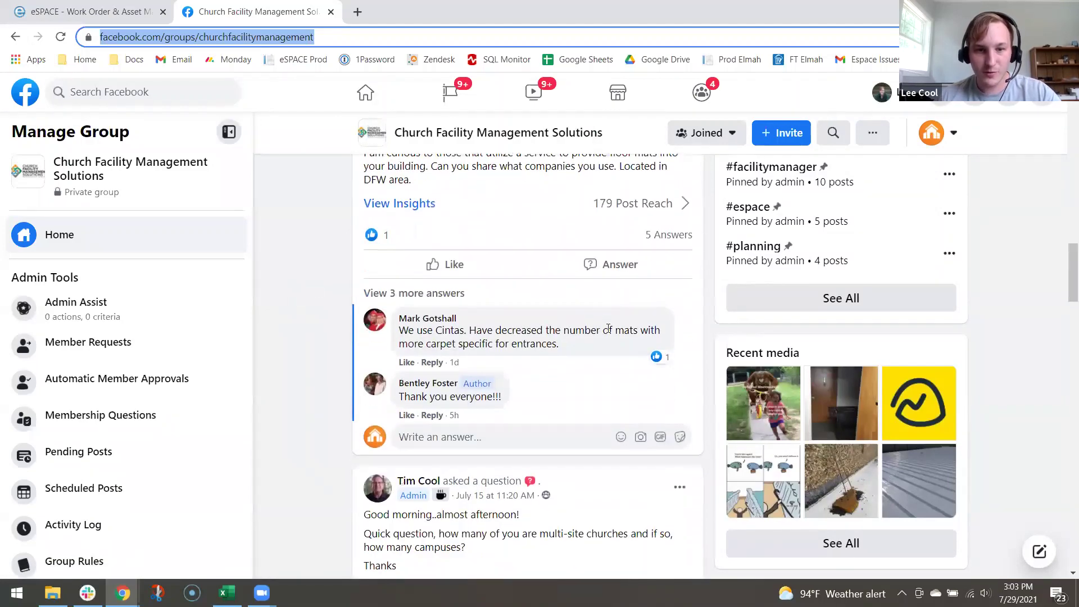
scroll(608, 328, down, 6)
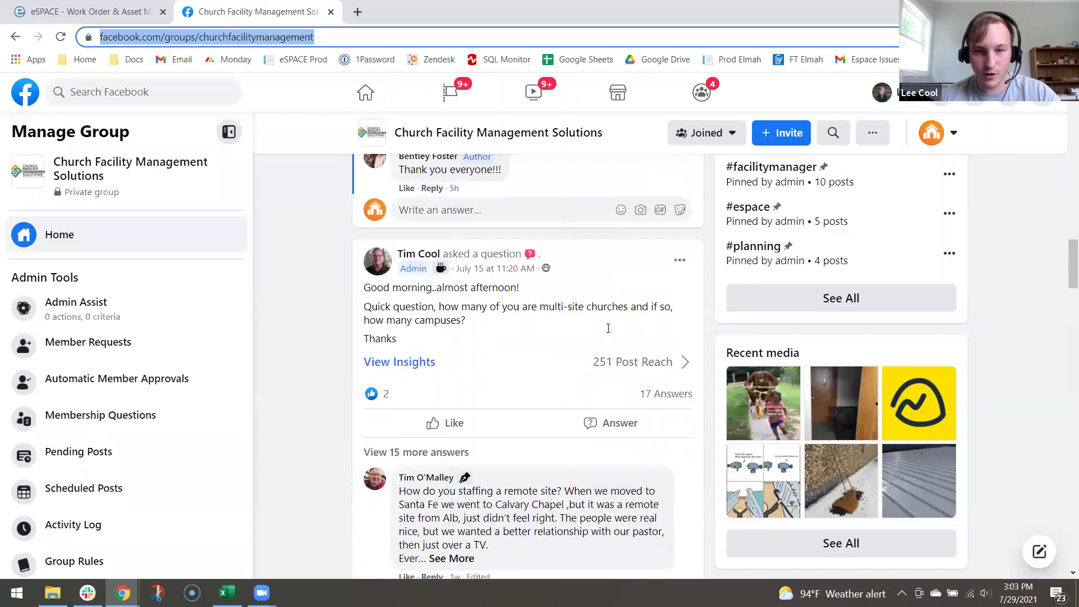
scroll(608, 328, down, 3)
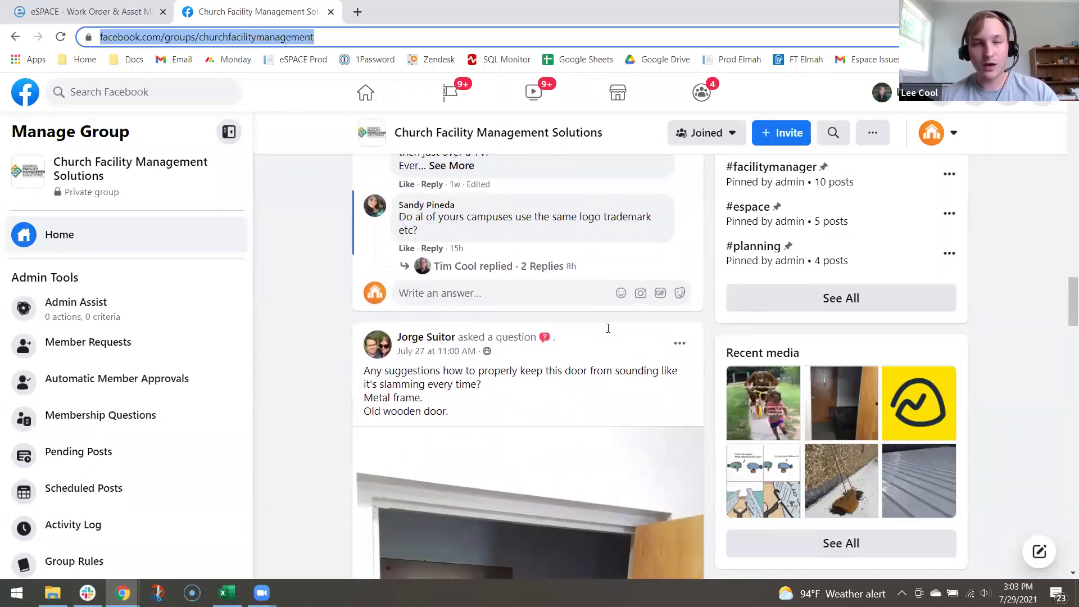
scroll(608, 328, down, 2)
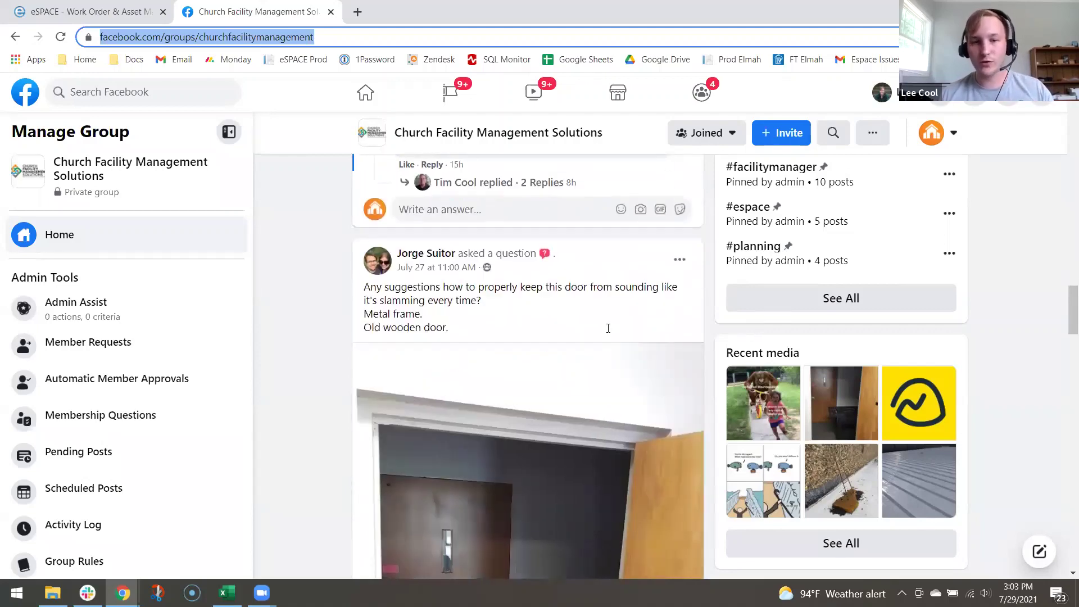
scroll(608, 328, down, 6)
scroll(608, 328, down, 4)
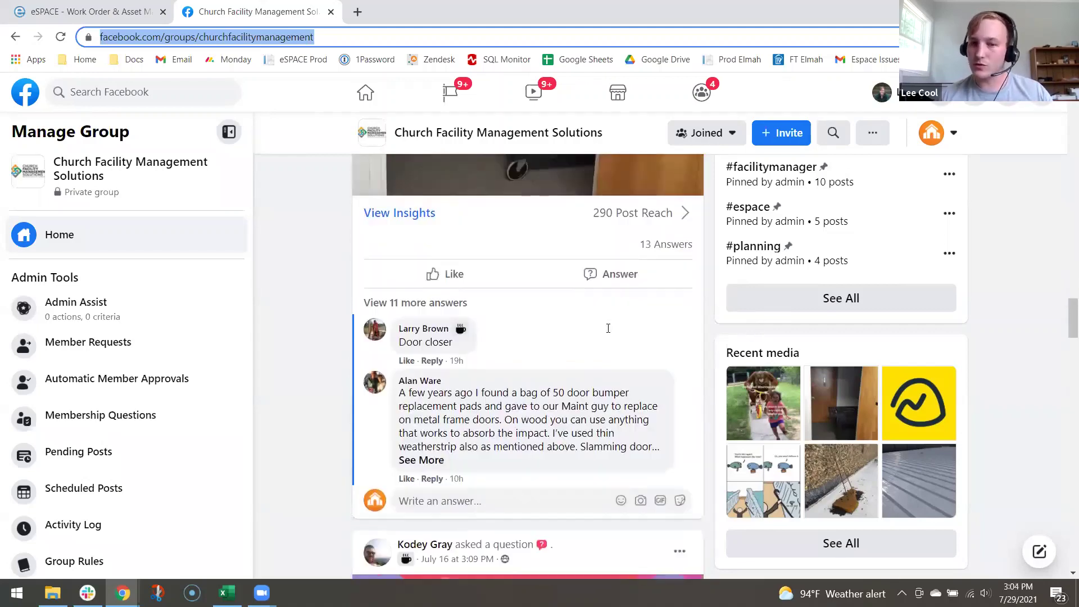
scroll(607, 328, down, 5)
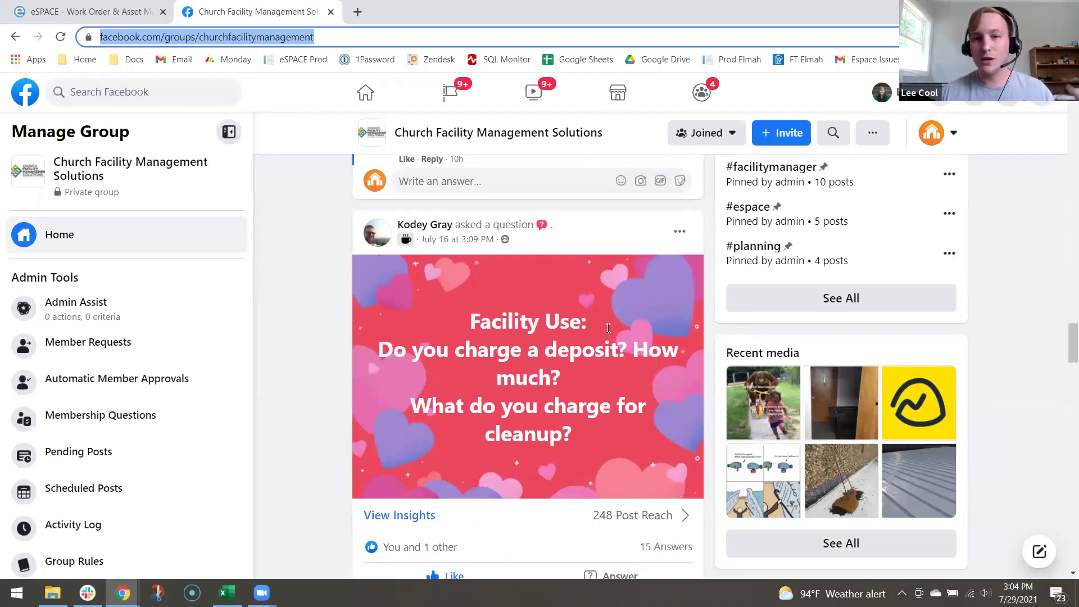
scroll(608, 329, up, 15)
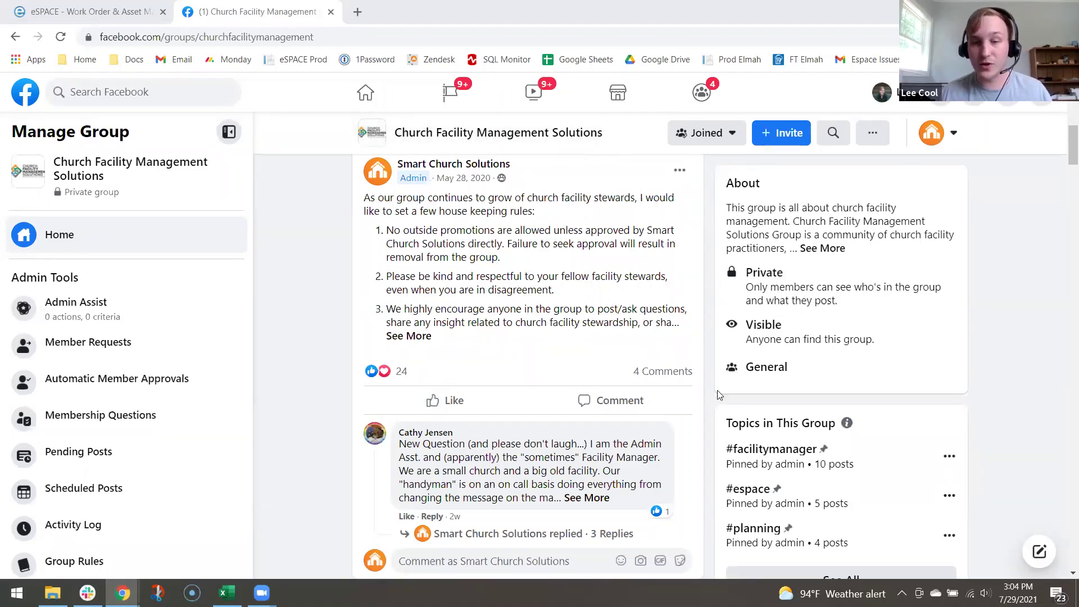
scroll(449, 276, up, 6)
click(331, 17)
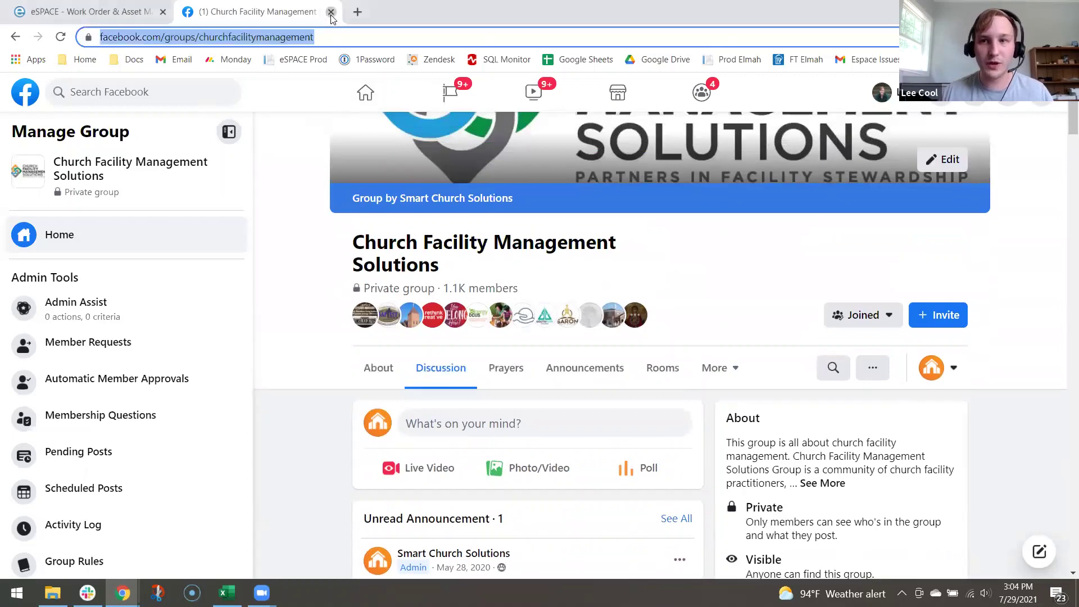
click(331, 12)
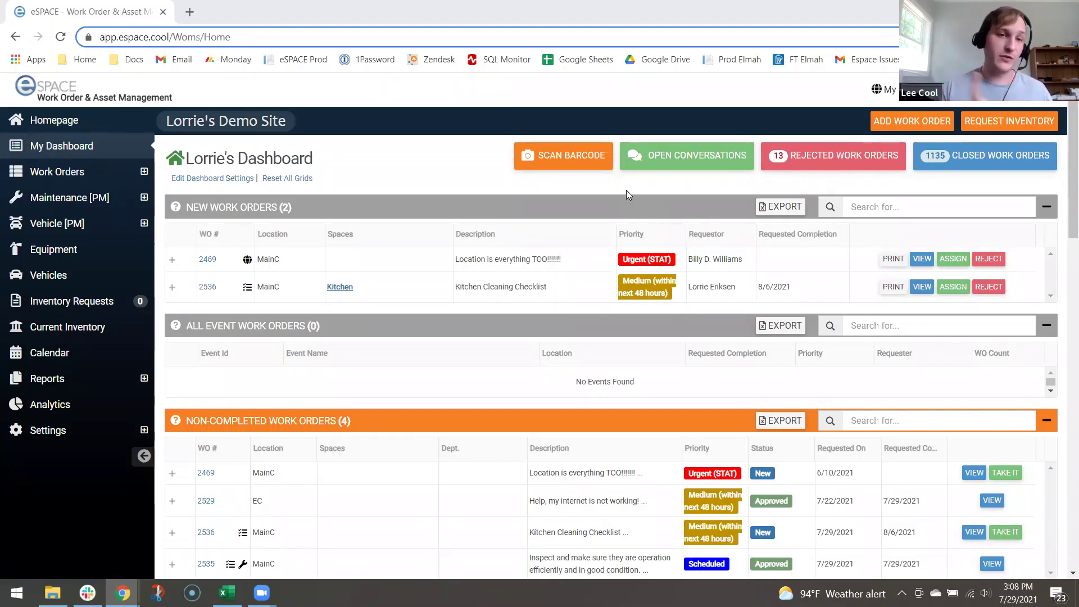
Start a new work order and review the fields of its creation form, from requestor to attachments.
click(912, 124)
scroll(539, 231, down, 2)
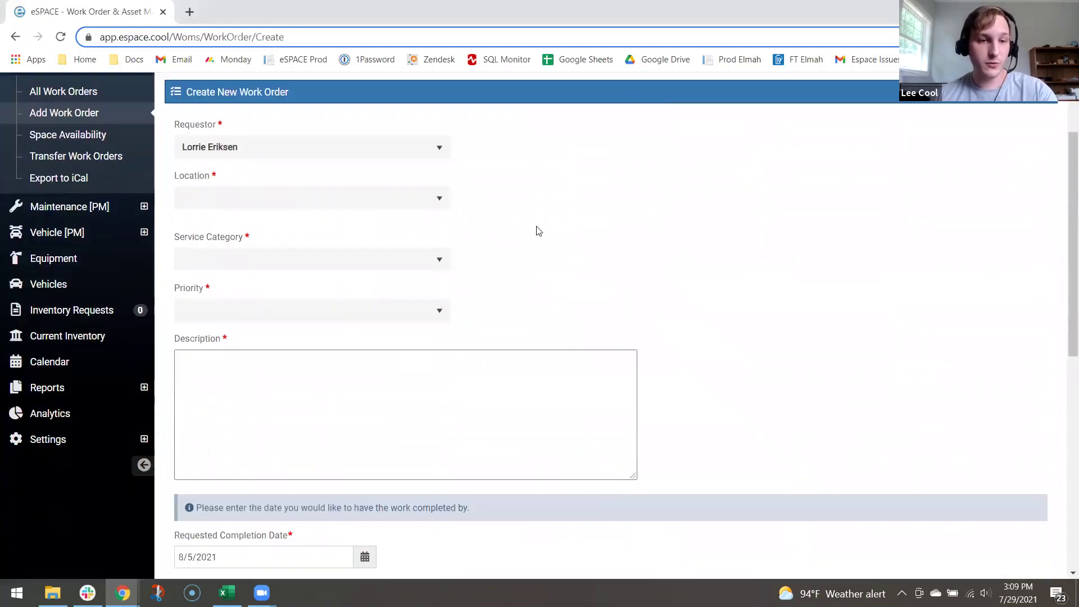
scroll(538, 231, down, 8)
scroll(538, 225, up, 4)
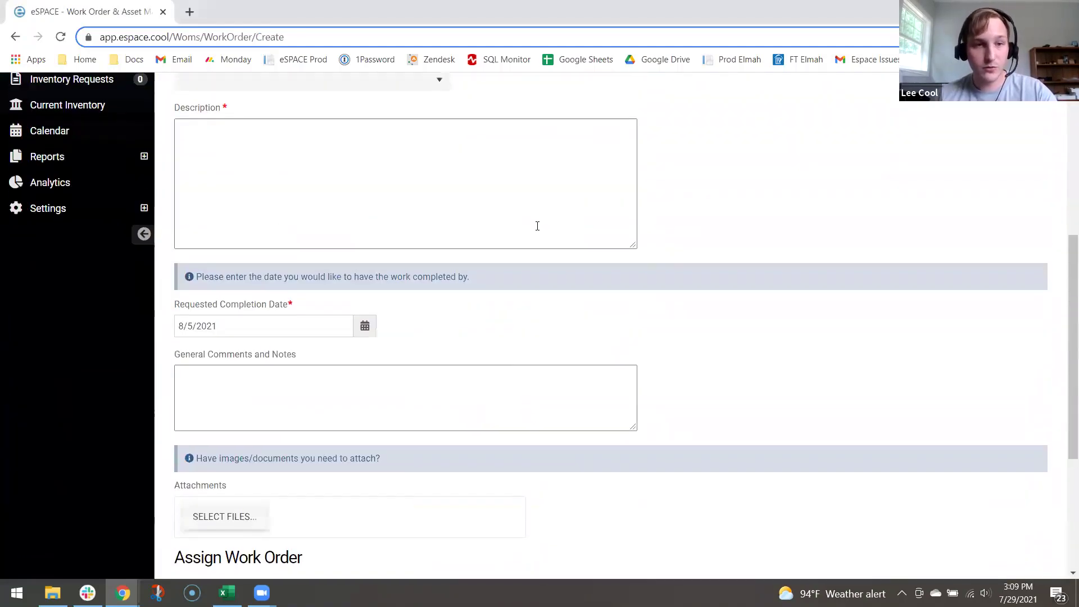
scroll(537, 226, up, 6)
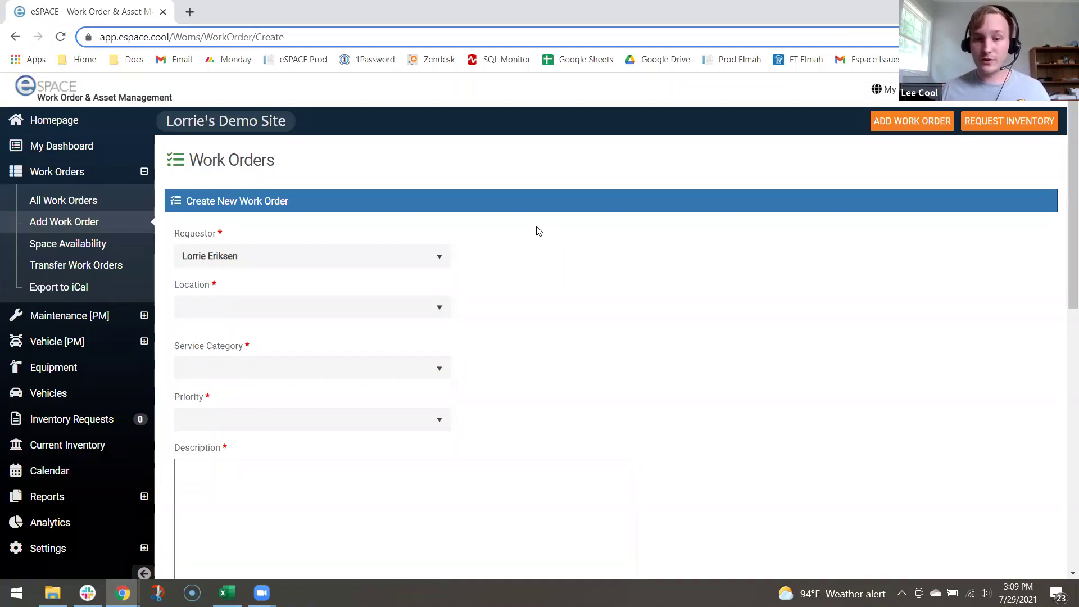
scroll(538, 231, down, 2)
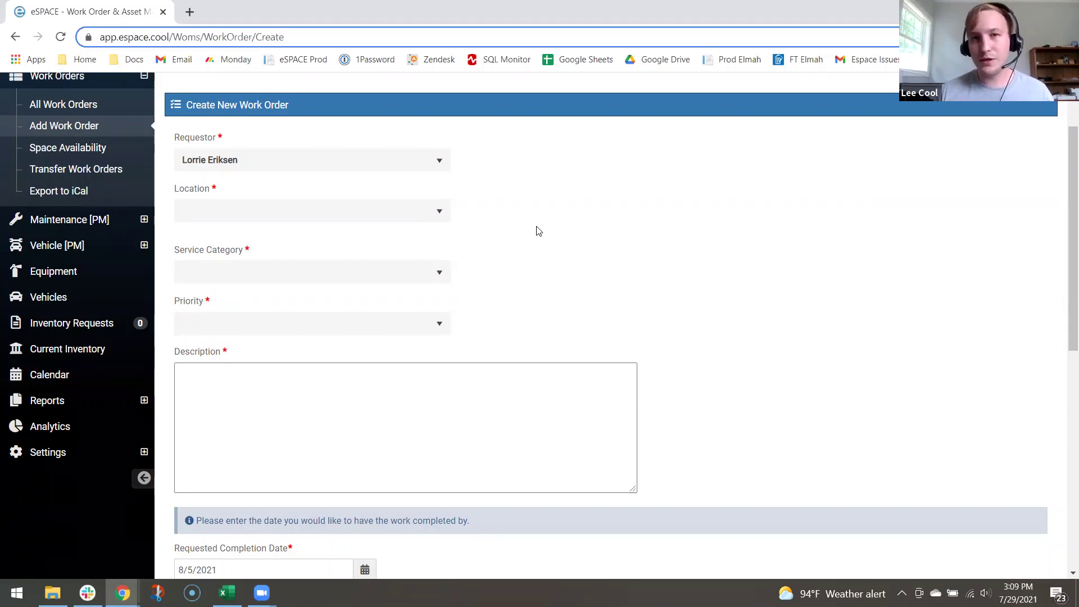
Go to the forms setup for public work order requests in the advanced settings.
click(64, 454)
click(75, 383)
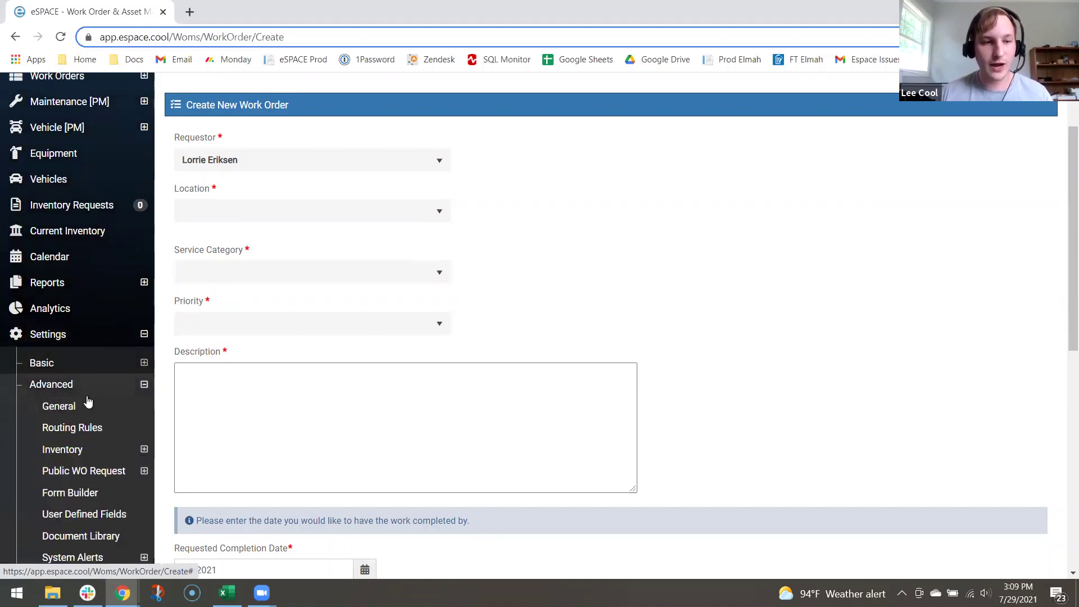
click(110, 474)
click(90, 492)
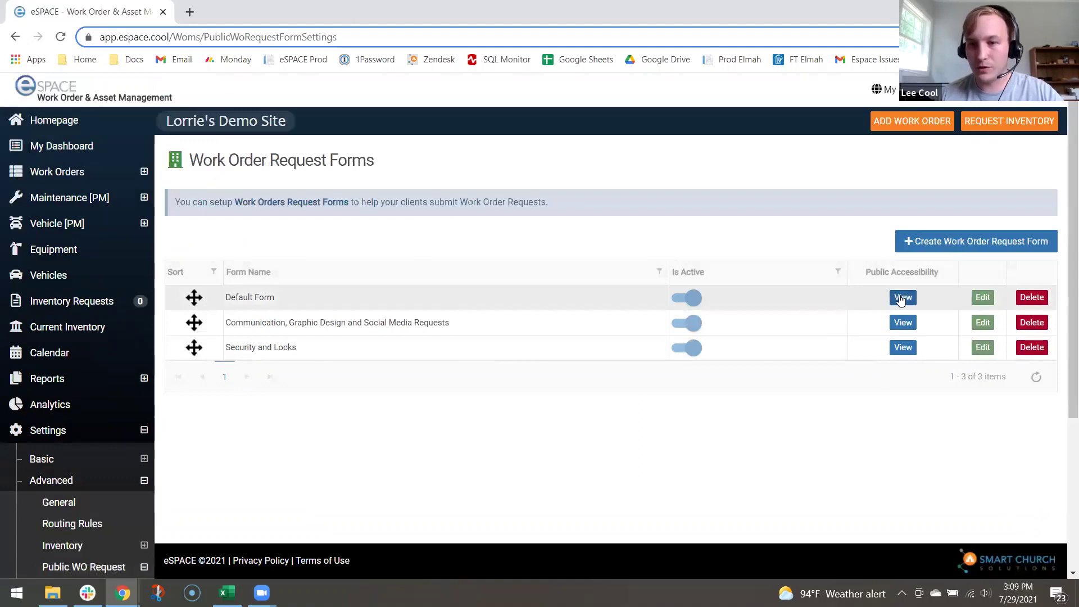
Show the public accessibility details of the Default Form and highlight its embed code.
click(901, 299)
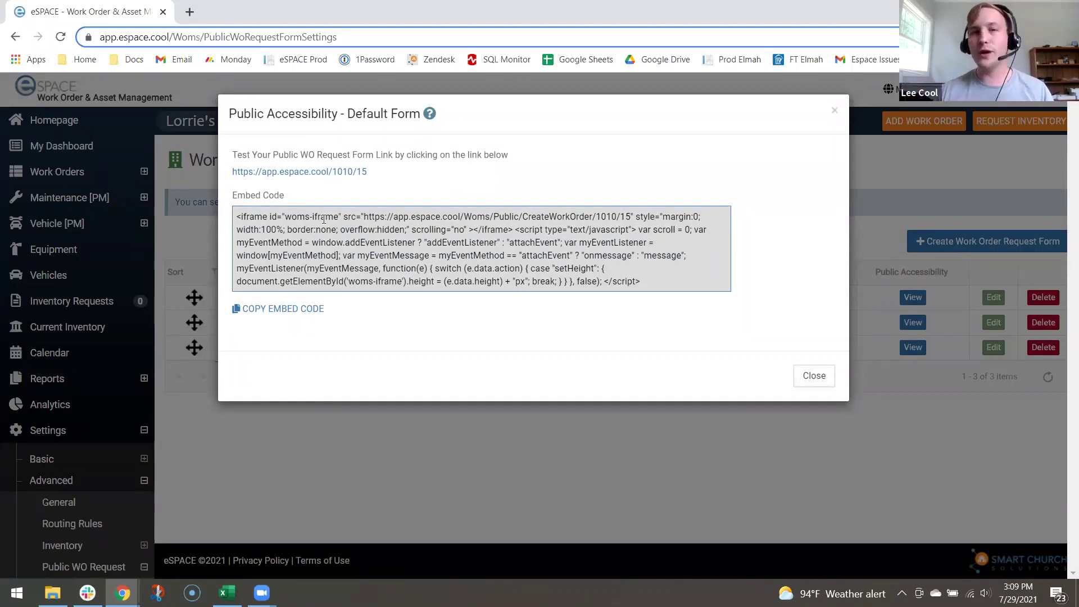
triple_click(495, 229)
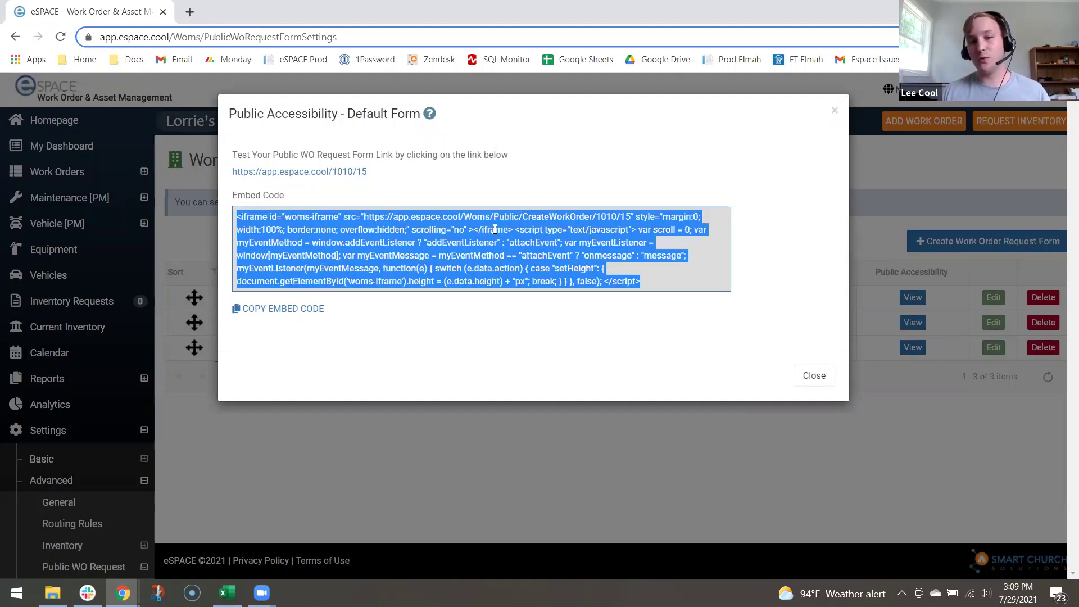
click(511, 323)
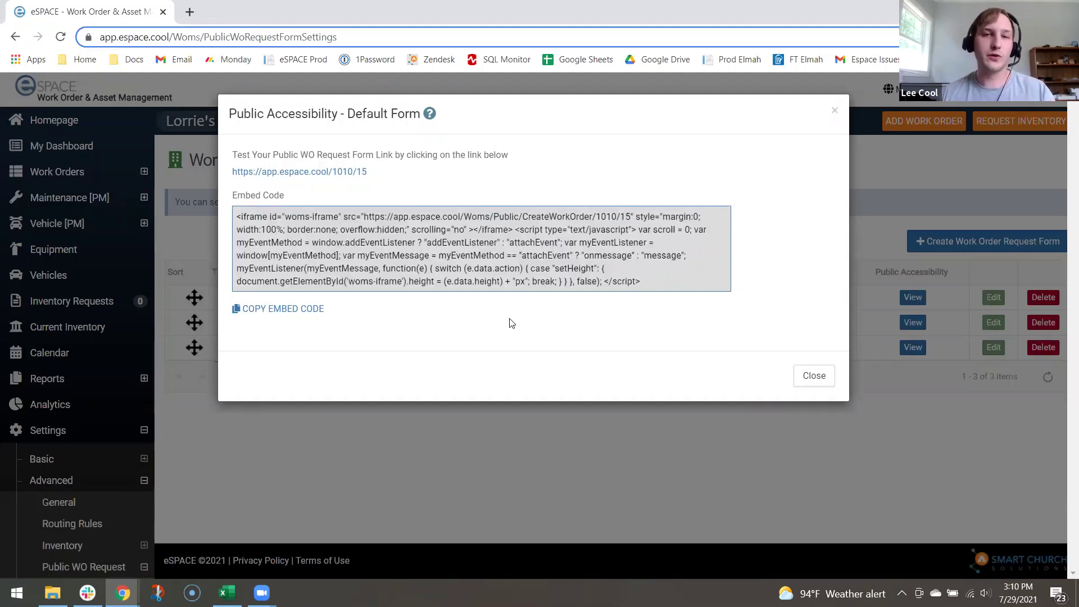
Open the Default Form's public test link, review the request form's fields, and close the form and its accessibility details.
click(305, 173)
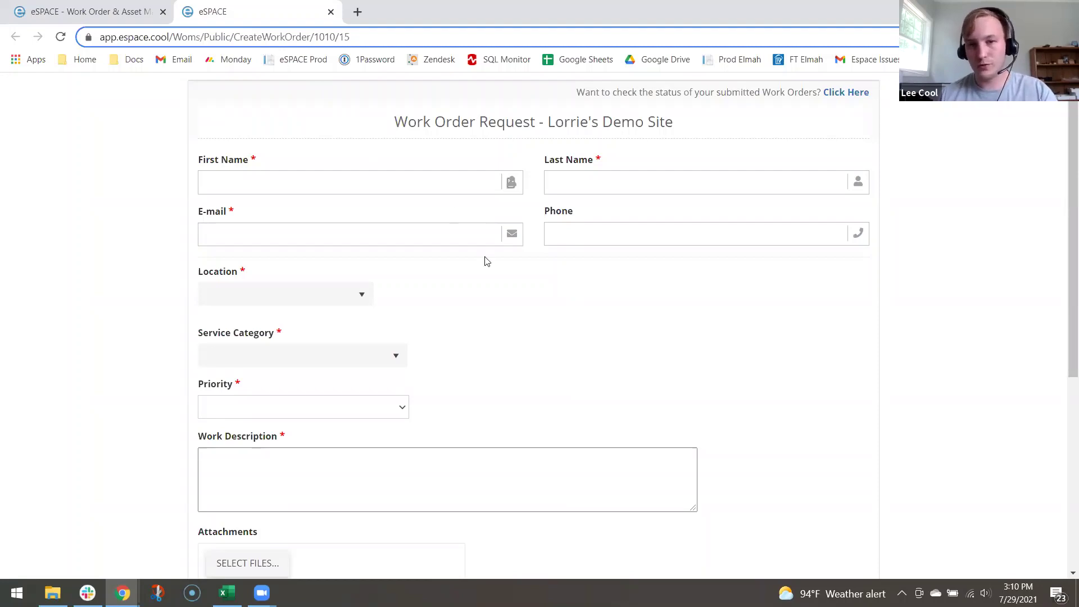
scroll(544, 283, down, 1)
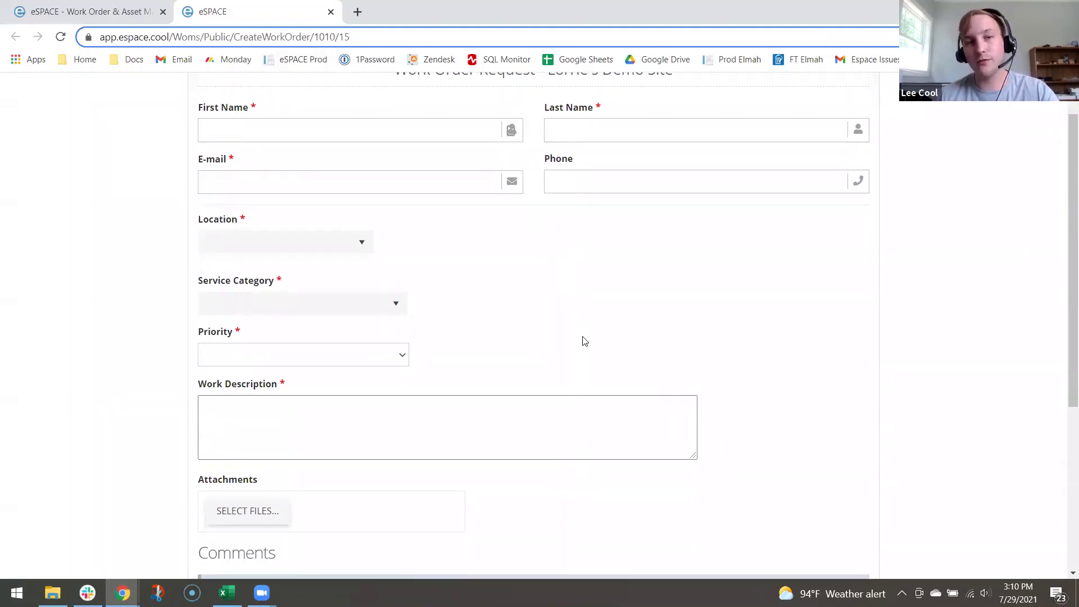
scroll(584, 341, down, 5)
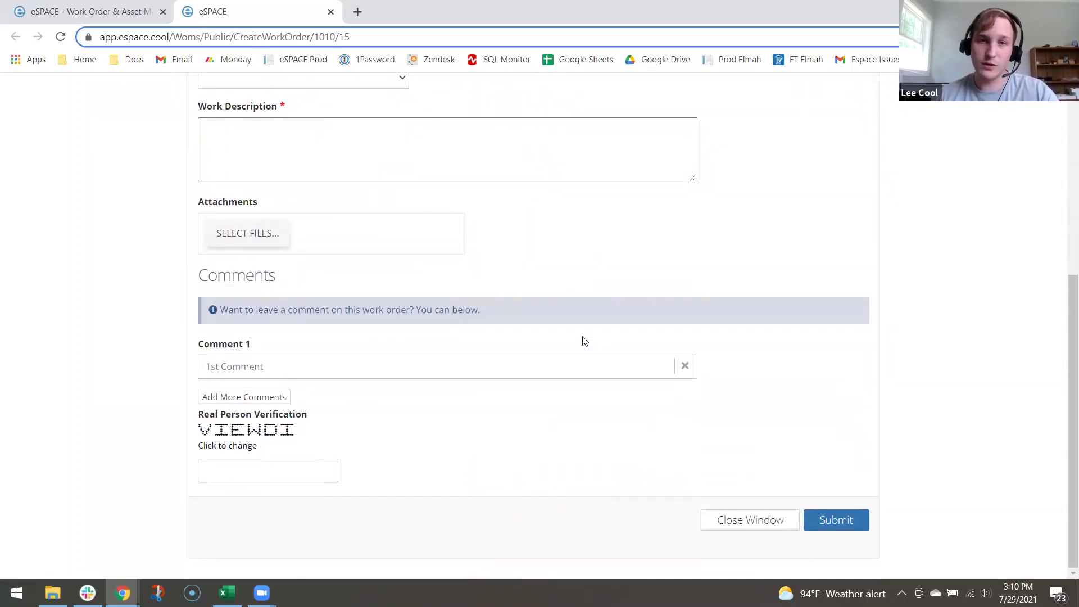
scroll(584, 341, up, 1)
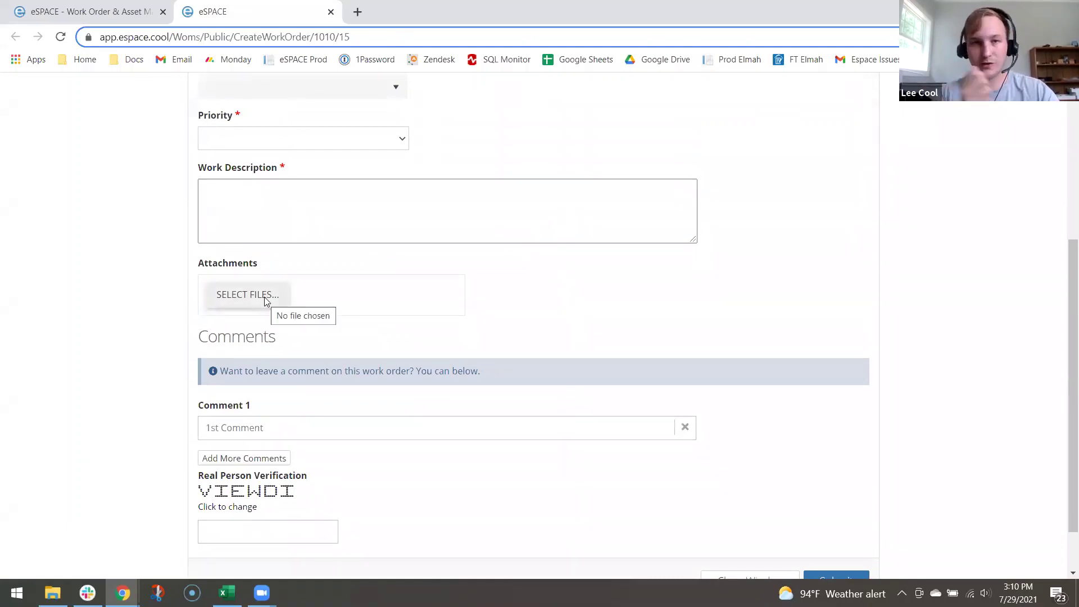
scroll(439, 298, up, 2)
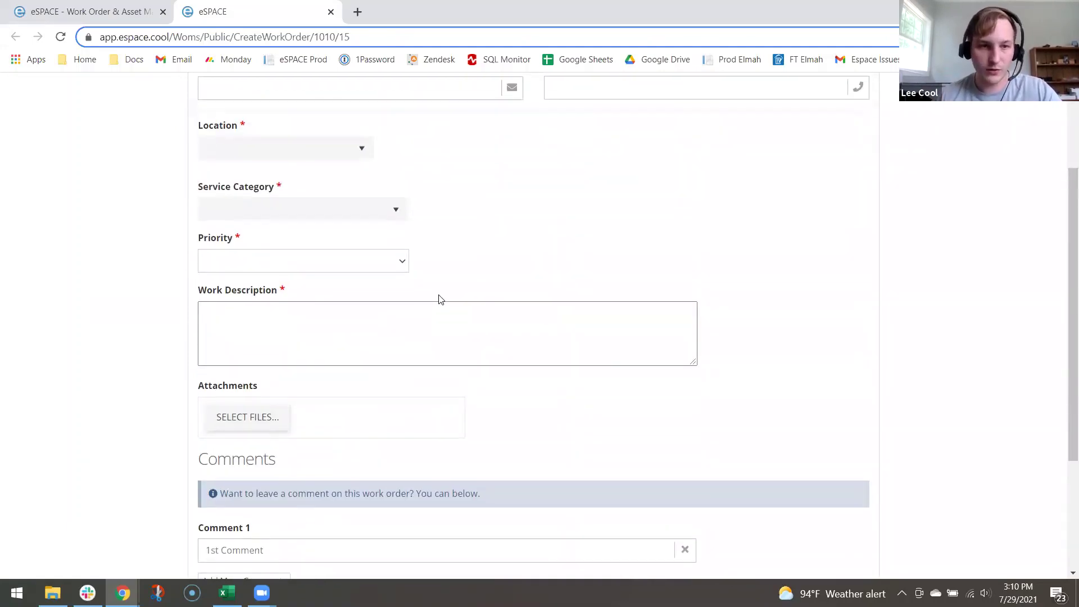
scroll(440, 298, up, 2)
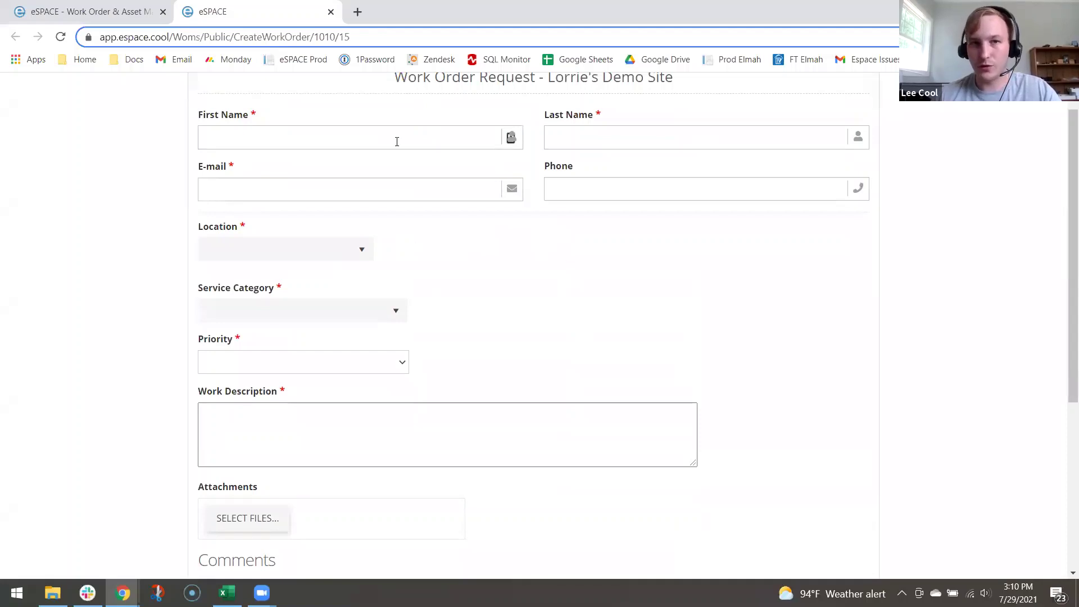
click(331, 12)
click(814, 374)
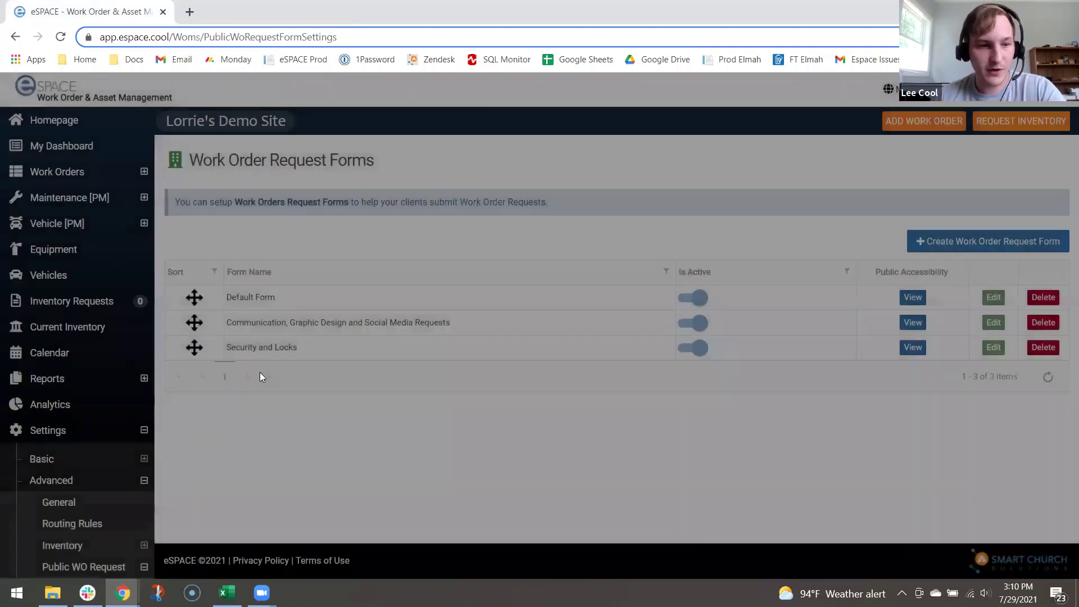
Go to the email setup for public work order requests in the advanced settings.
scroll(93, 475, down, 2)
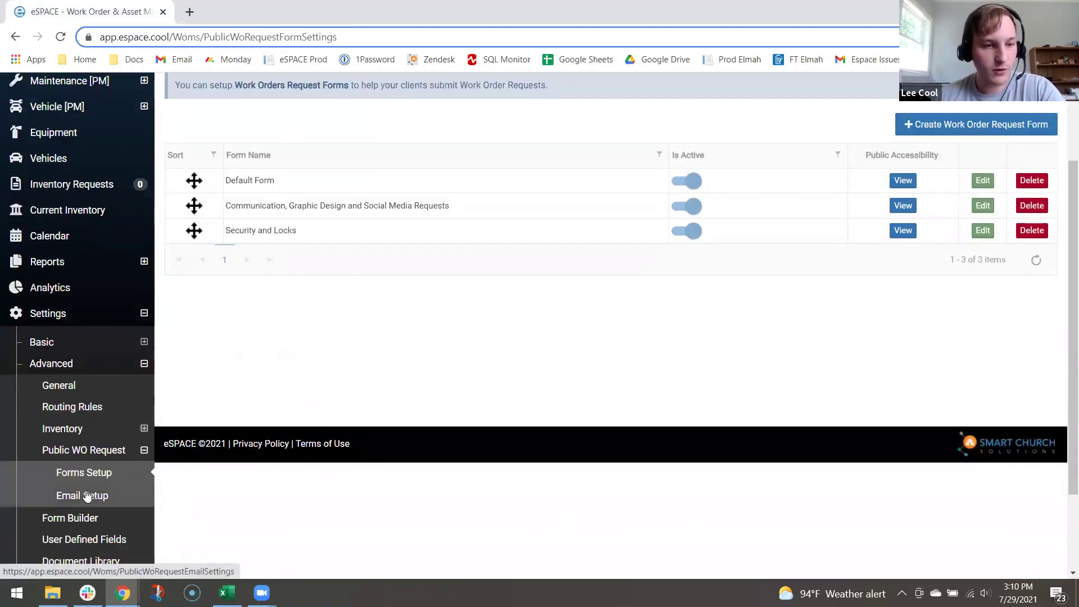
click(87, 496)
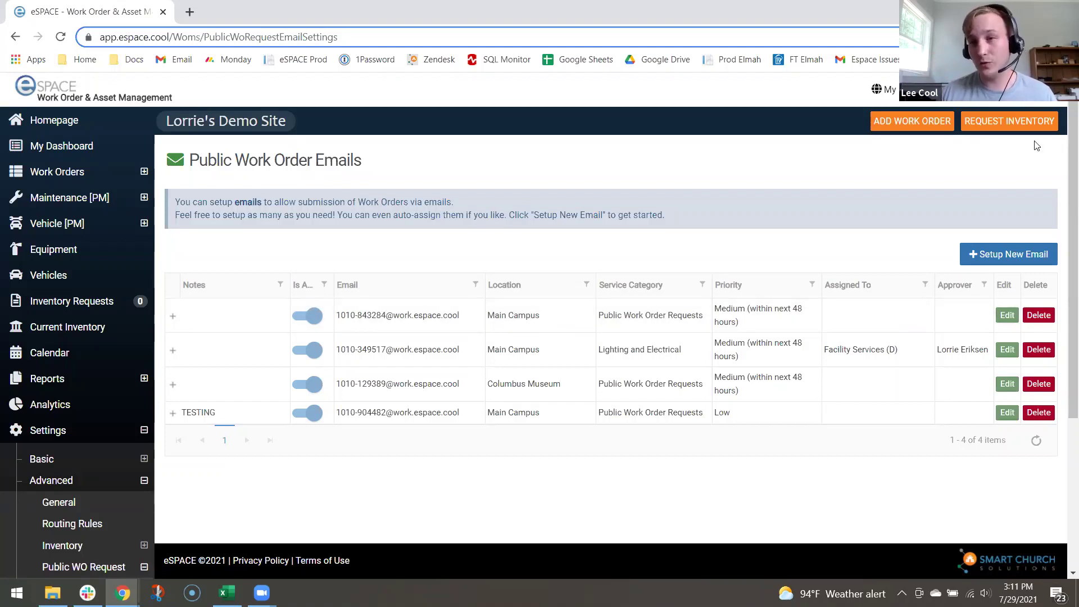
Open the Work Order & Asset Management support center, search for "text work order", and open the Public Work Order Request: Text-to-Work Order article.
click(973, 91)
click(932, 166)
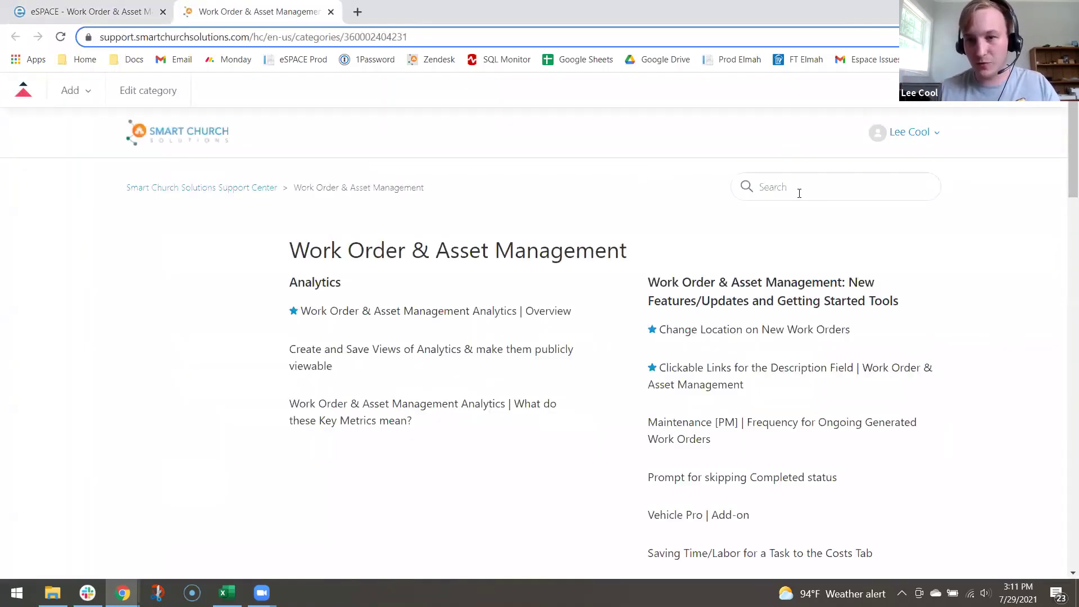
click(797, 190)
text(text work order)
key(Return)
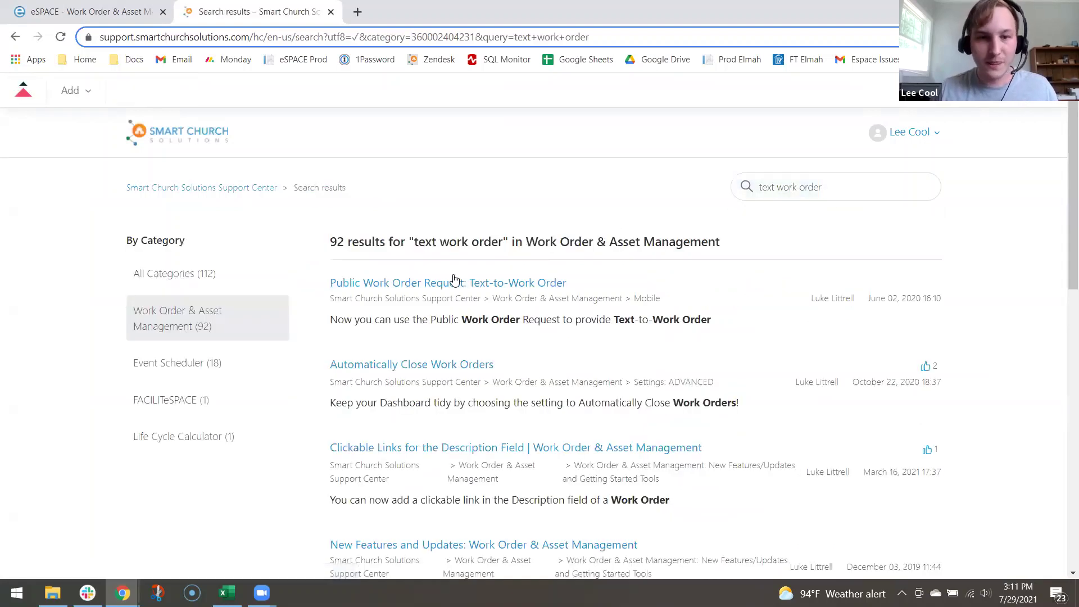
click(444, 282)
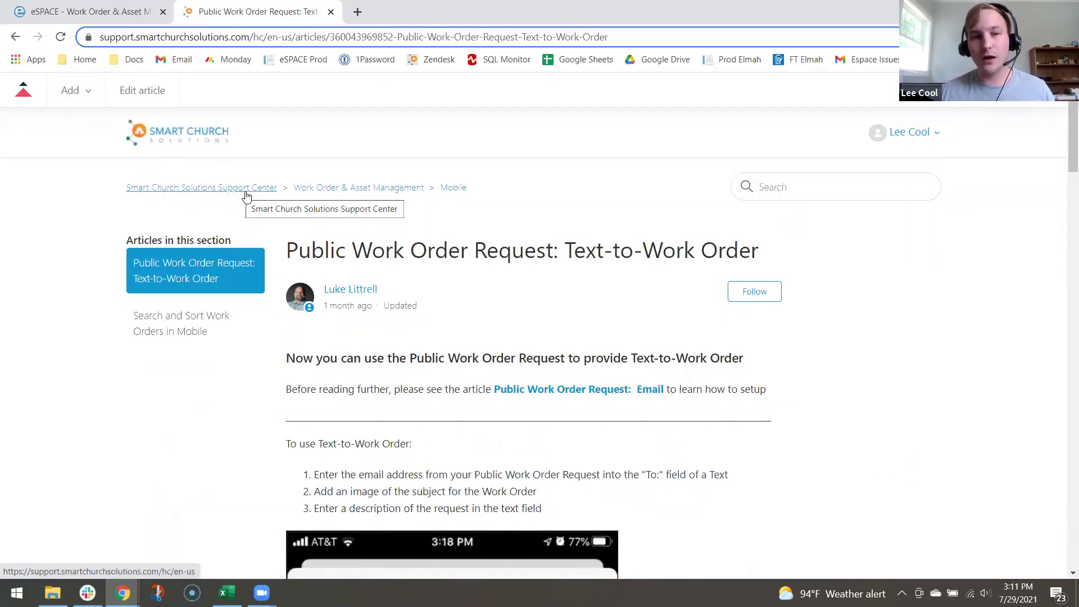
Return to the Work Order & Asset Management help category, repeat the "text work order" search, and reopen the Text-to-Work Order article.
click(329, 190)
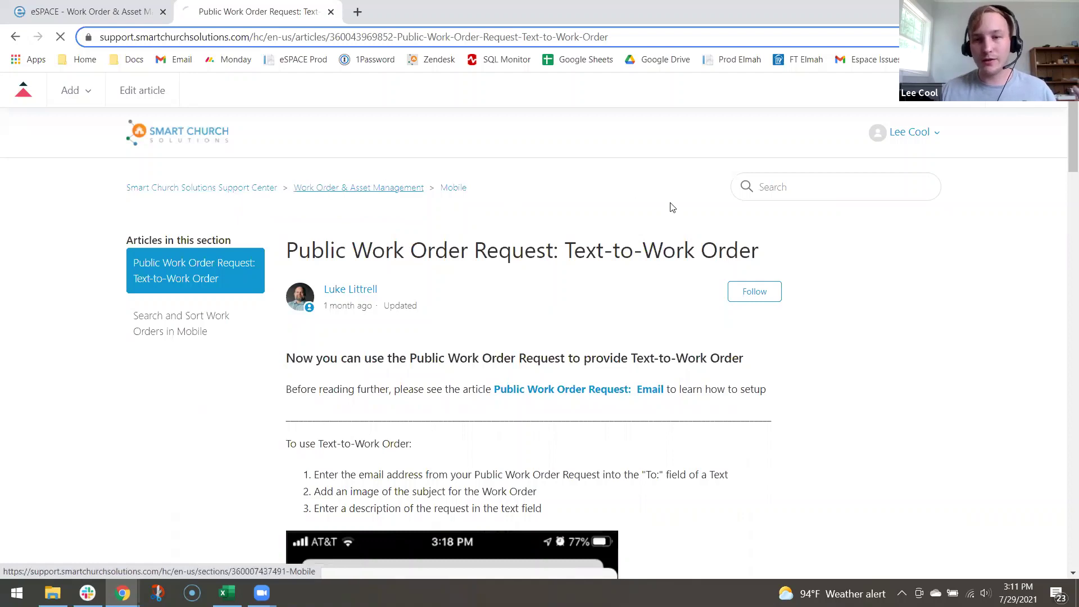
click(788, 193)
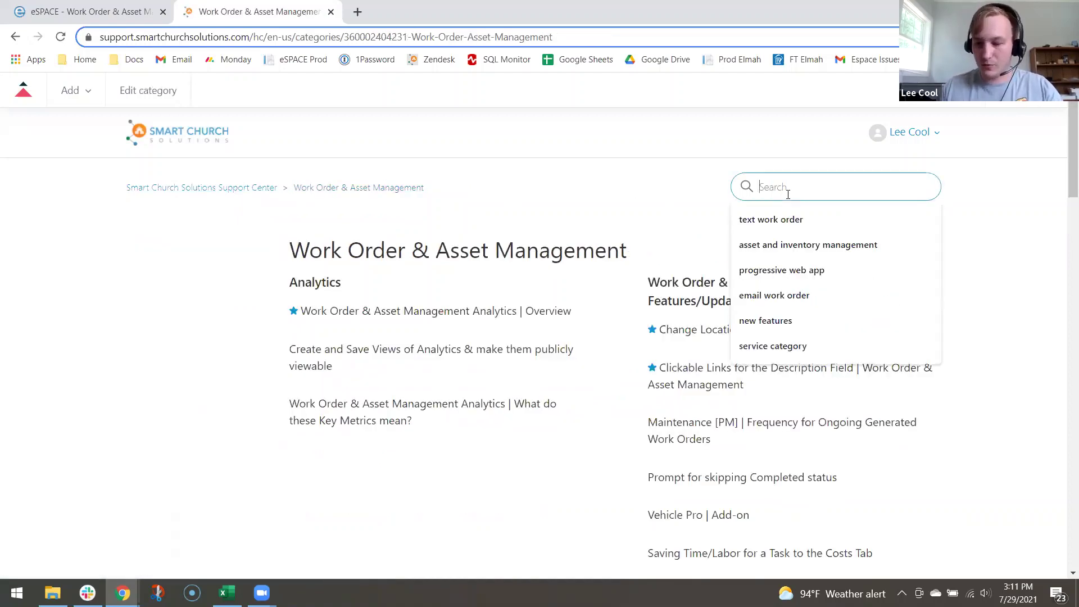
key(Down)
key(Return)
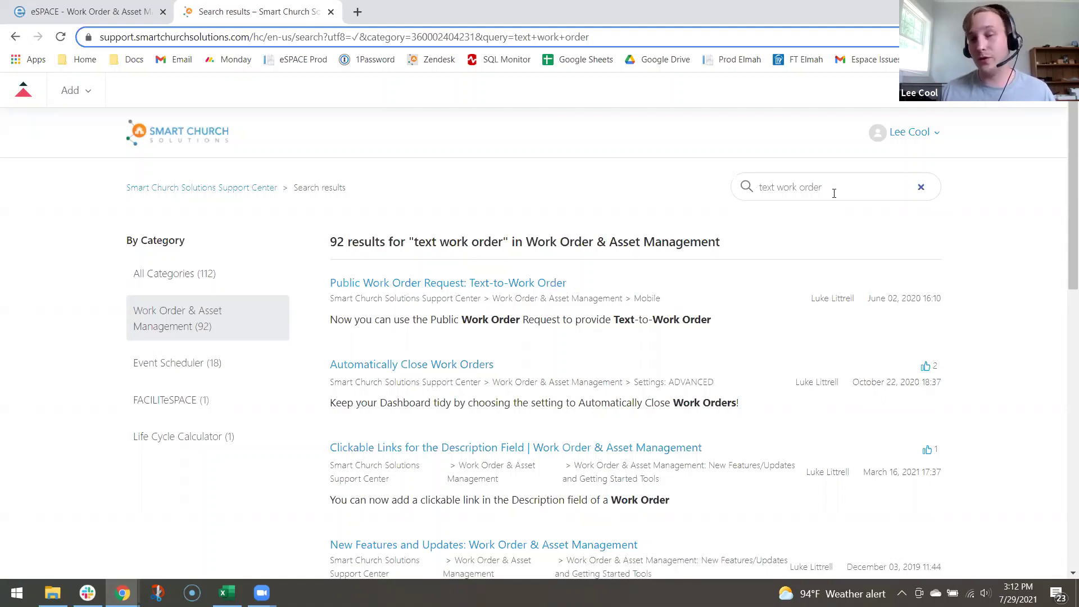
click(459, 287)
Read the Text-to-Work Order article from the texting instructions through the dashboard, attachment and reply text examples, and close it.
scroll(633, 337, down, 2)
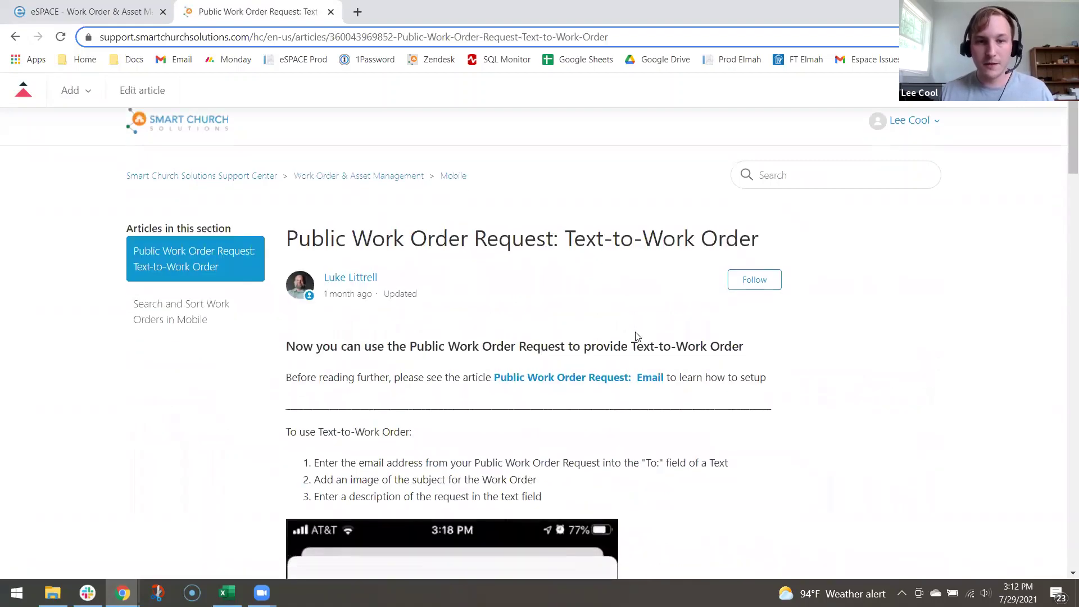
scroll(637, 336, down, 2)
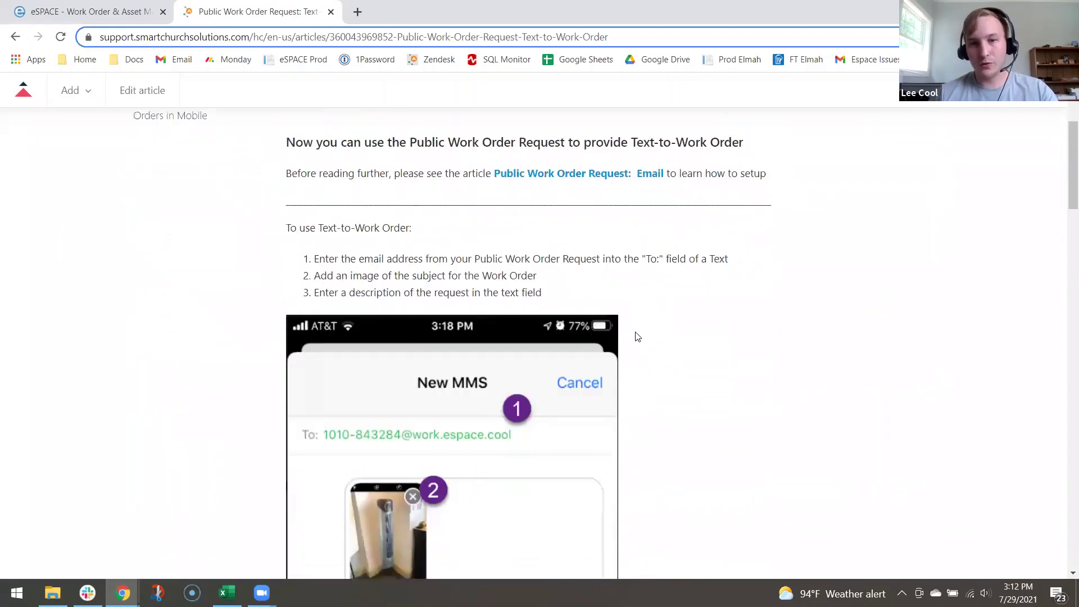
scroll(637, 336, down, 2)
scroll(638, 336, down, 2)
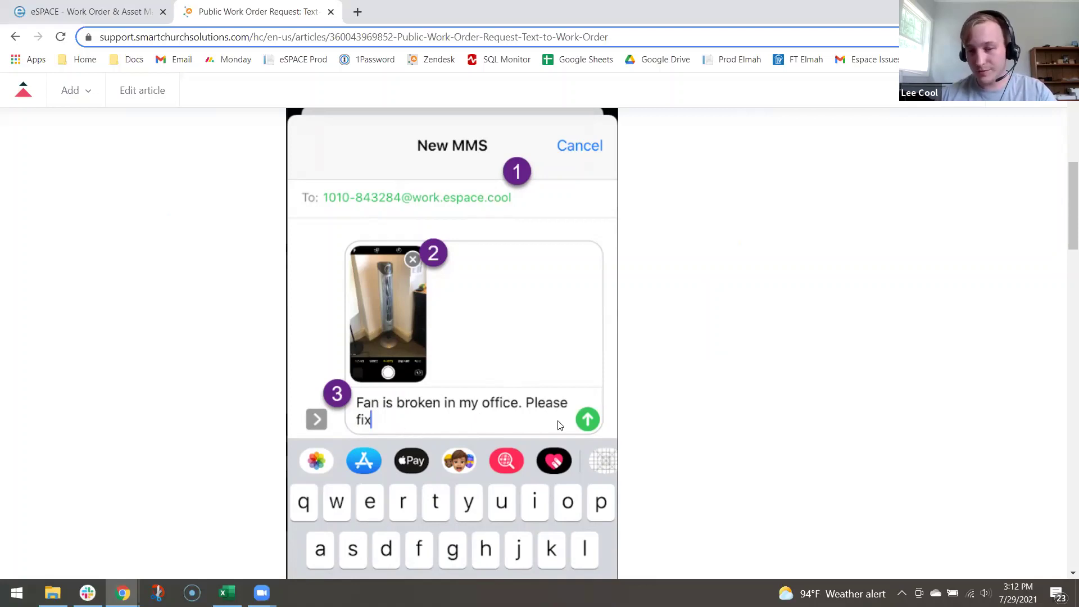
scroll(585, 417, down, 8)
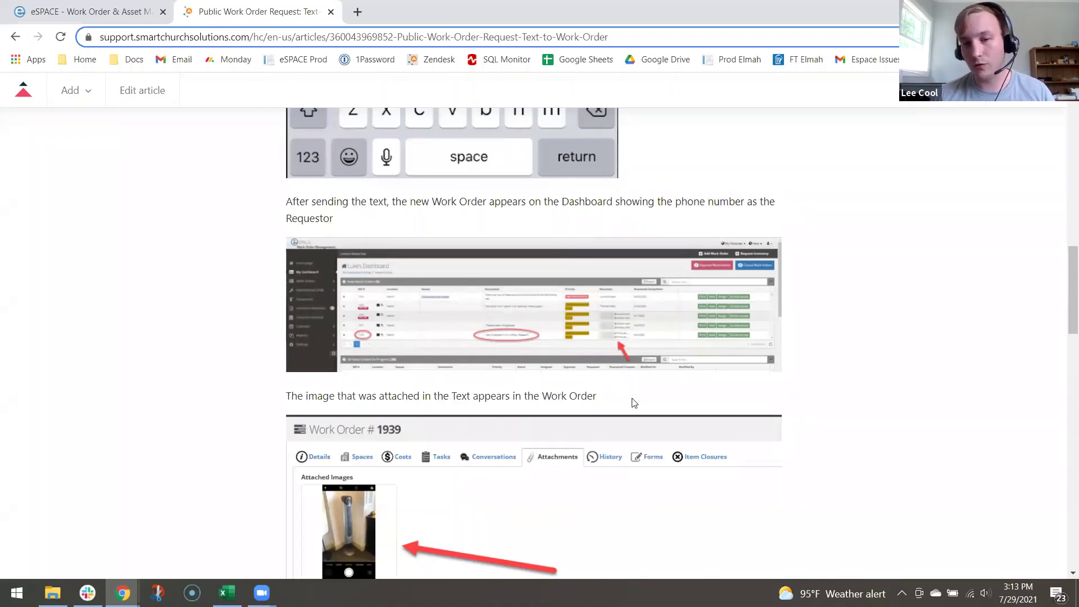
scroll(815, 381, down, 5)
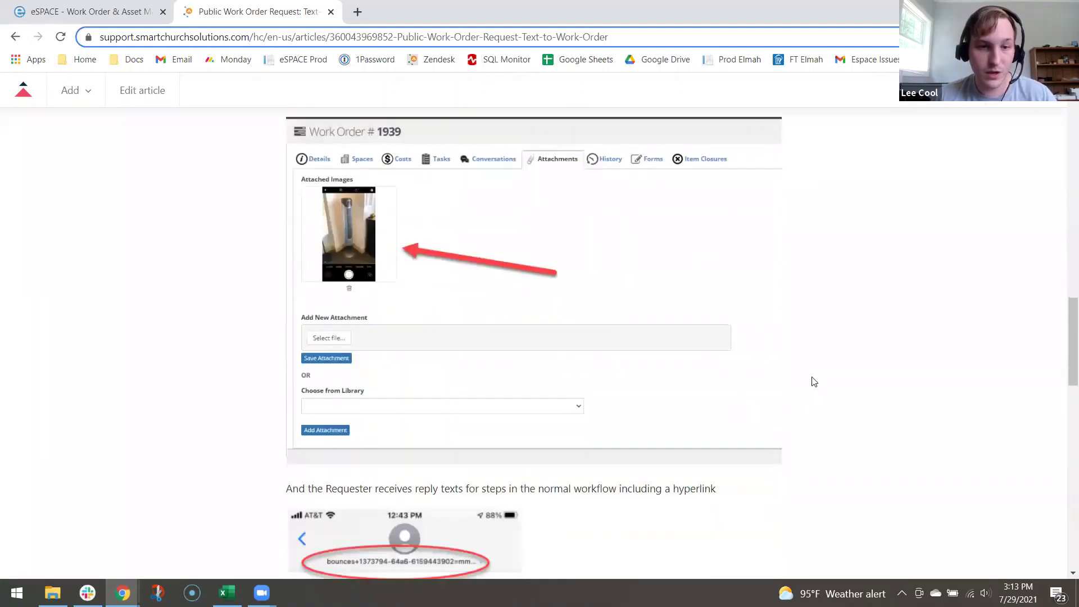
scroll(814, 381, down, 3)
scroll(814, 381, down, 3)
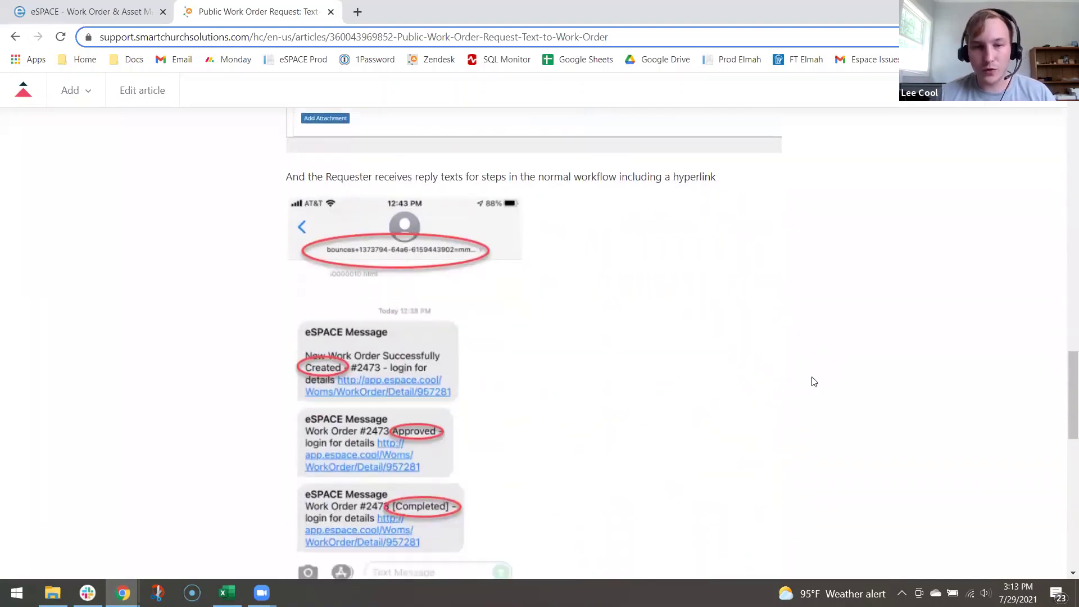
scroll(814, 381, down, 1)
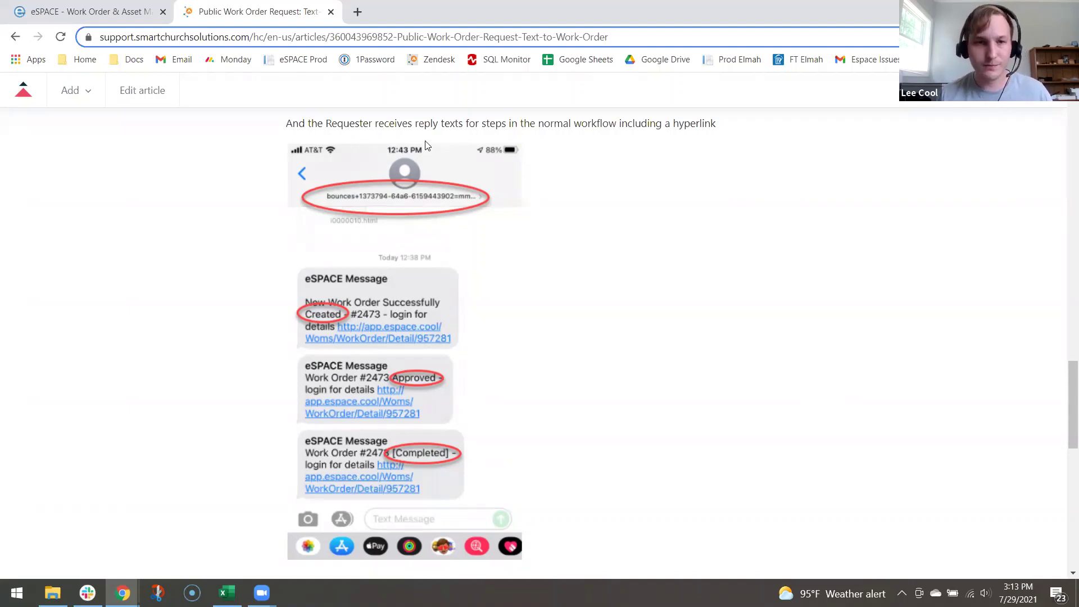
click(332, 12)
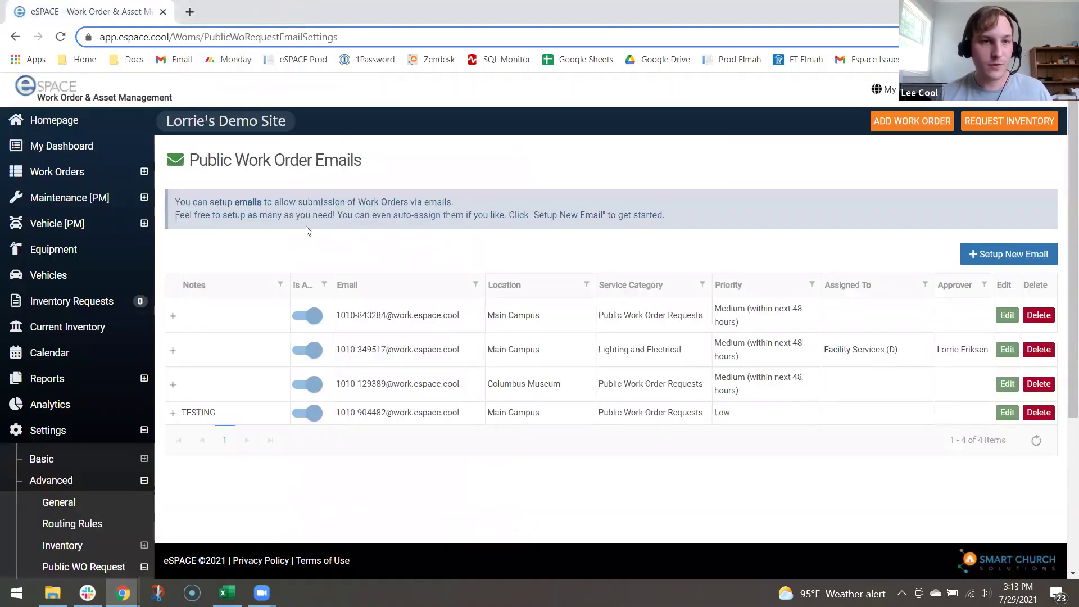
From the dashboard, open the print version of the Kitchen Cleaning Checklist work order, review its details, tasks and signoff area, and close it.
click(91, 146)
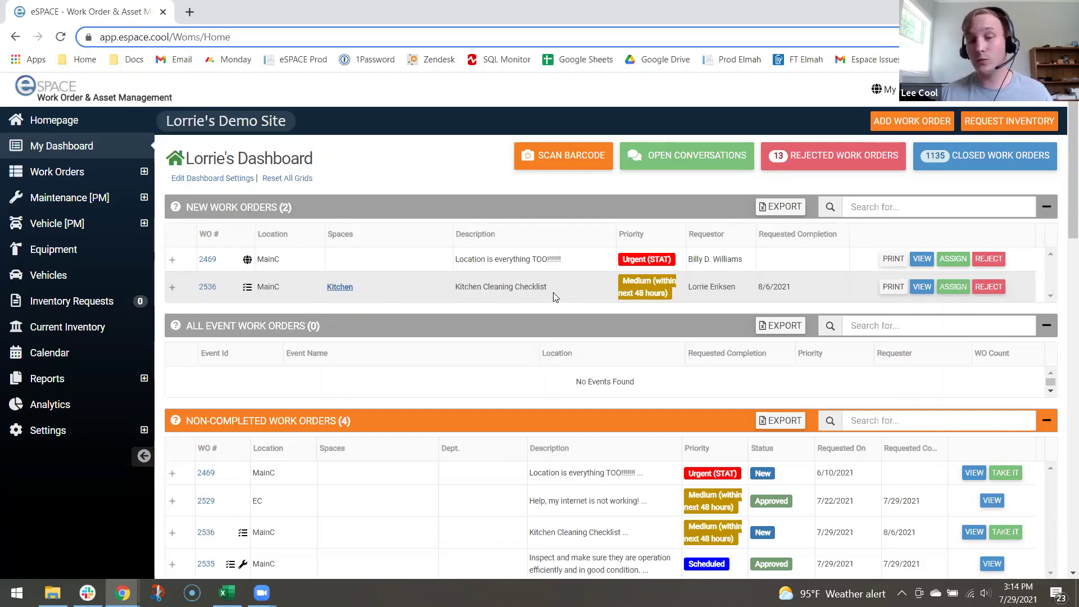
click(893, 287)
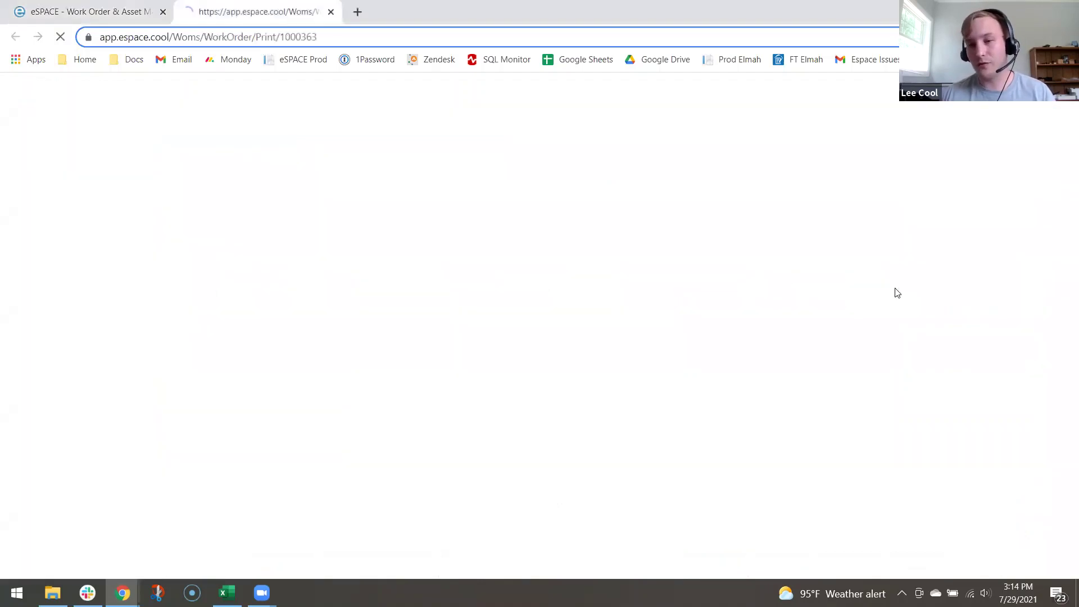
scroll(413, 246, down, 3)
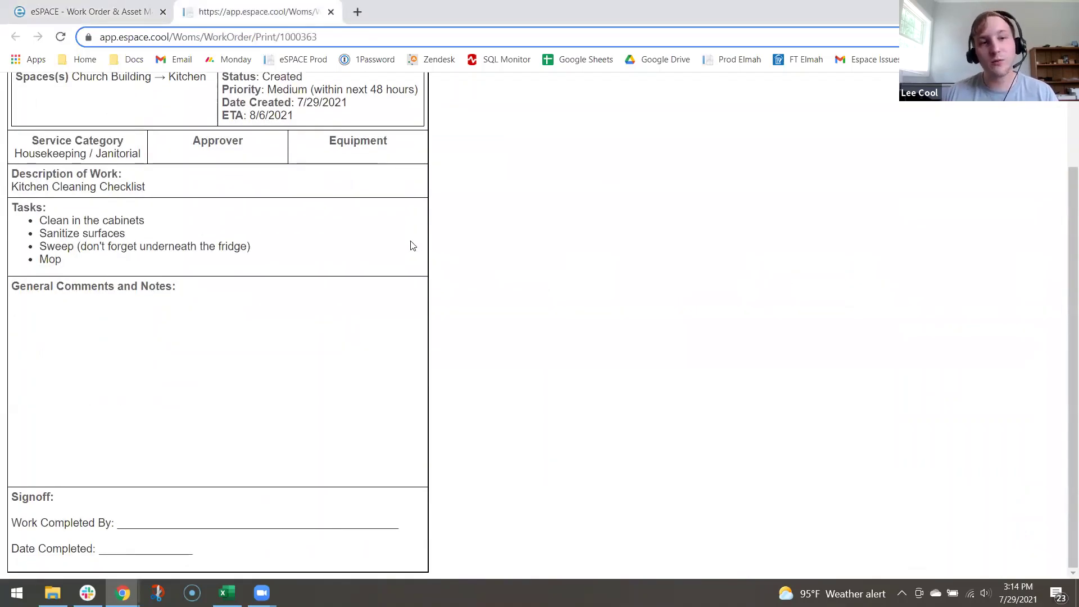
scroll(413, 246, up, 3)
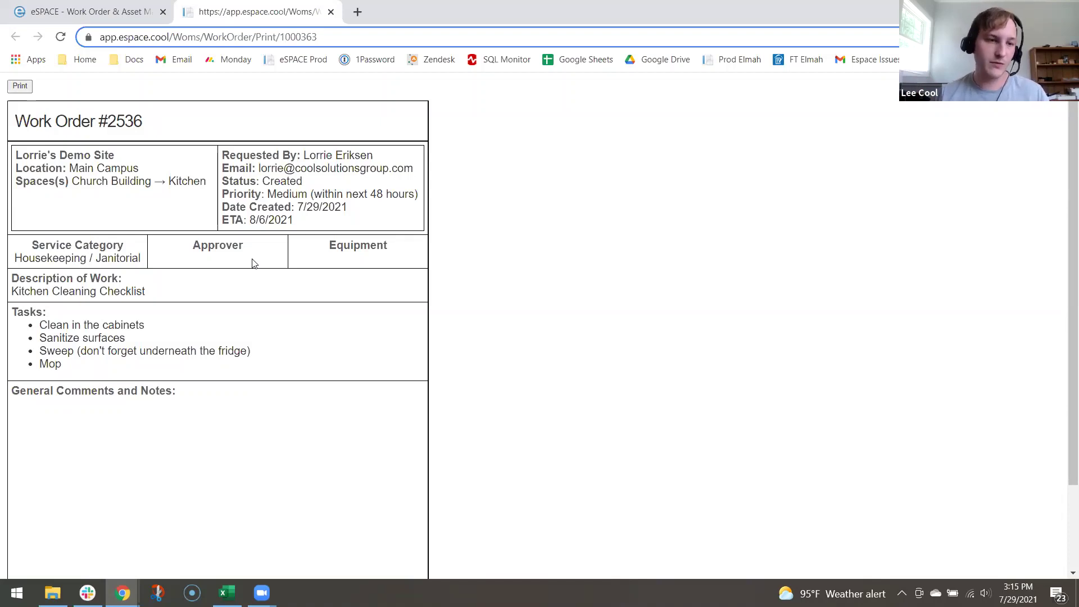
scroll(252, 263, down, 1)
scroll(252, 263, down, 1)
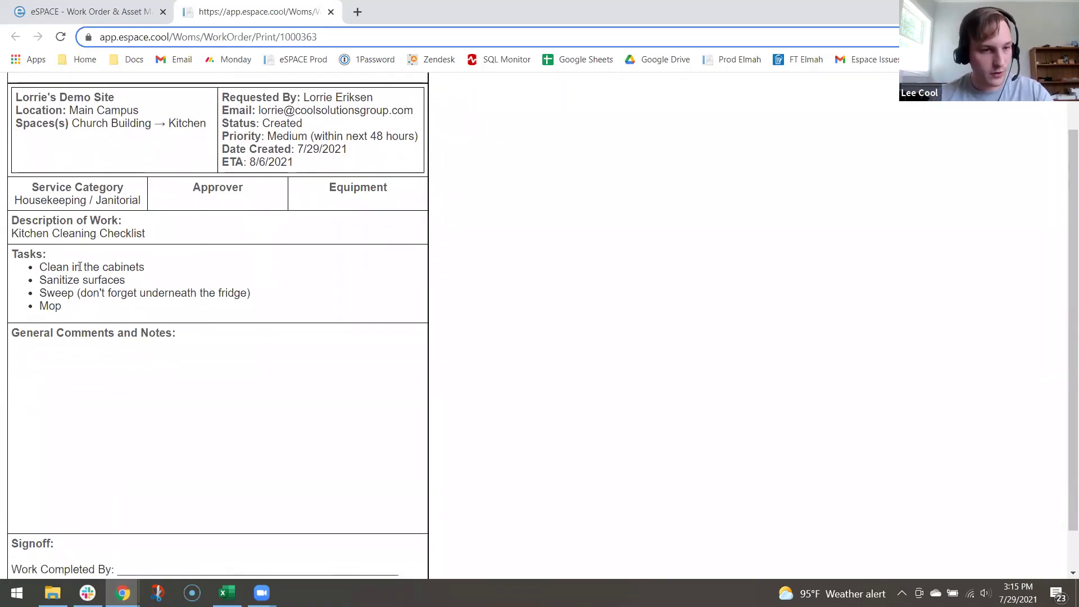
scroll(227, 316, down, 2)
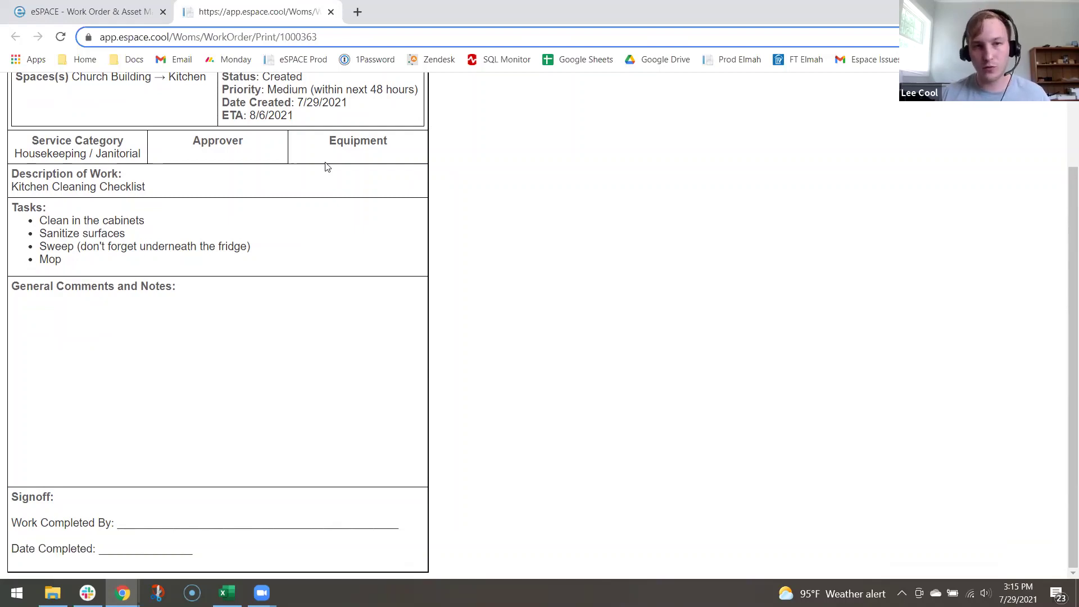
scroll(327, 167, up, 2)
click(330, 12)
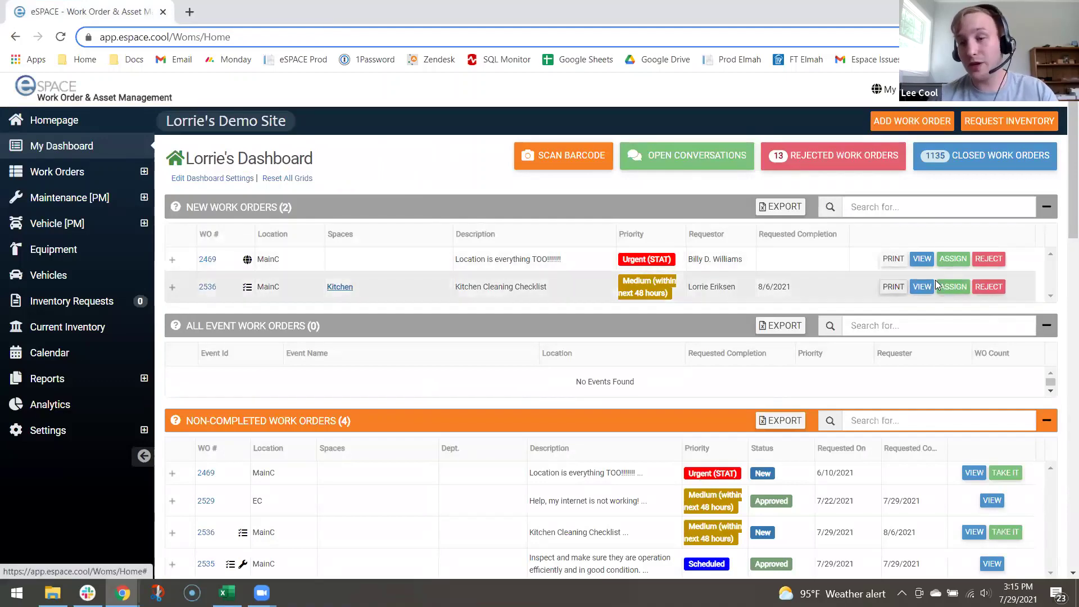
Review the internal user, department and external vendor choices for assigning the Kitchen Cleaning Checklist work order, and close the dialog without assigning it.
click(952, 288)
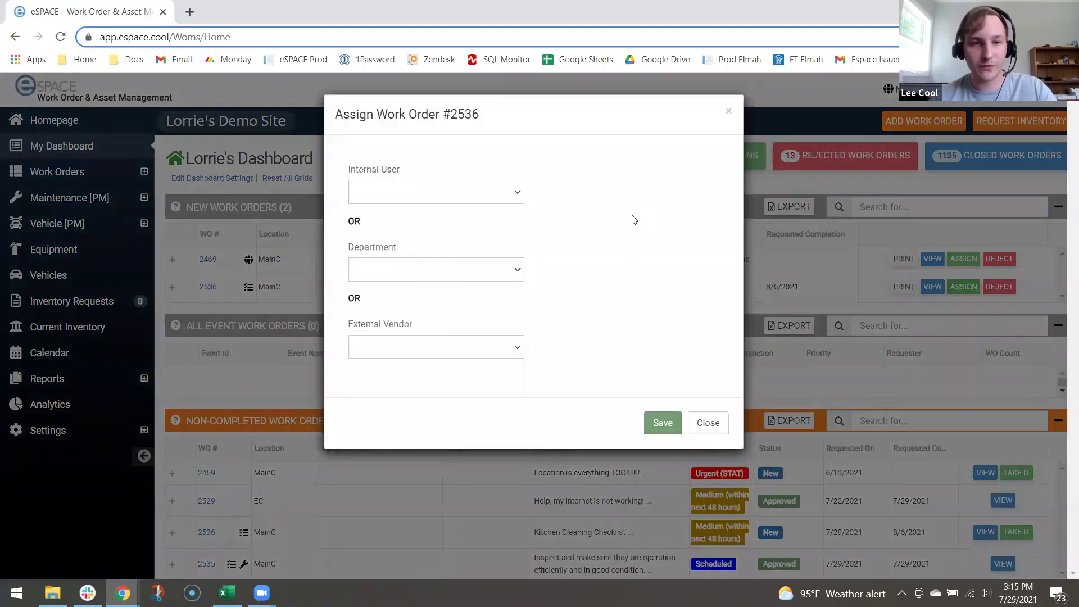
click(521, 194)
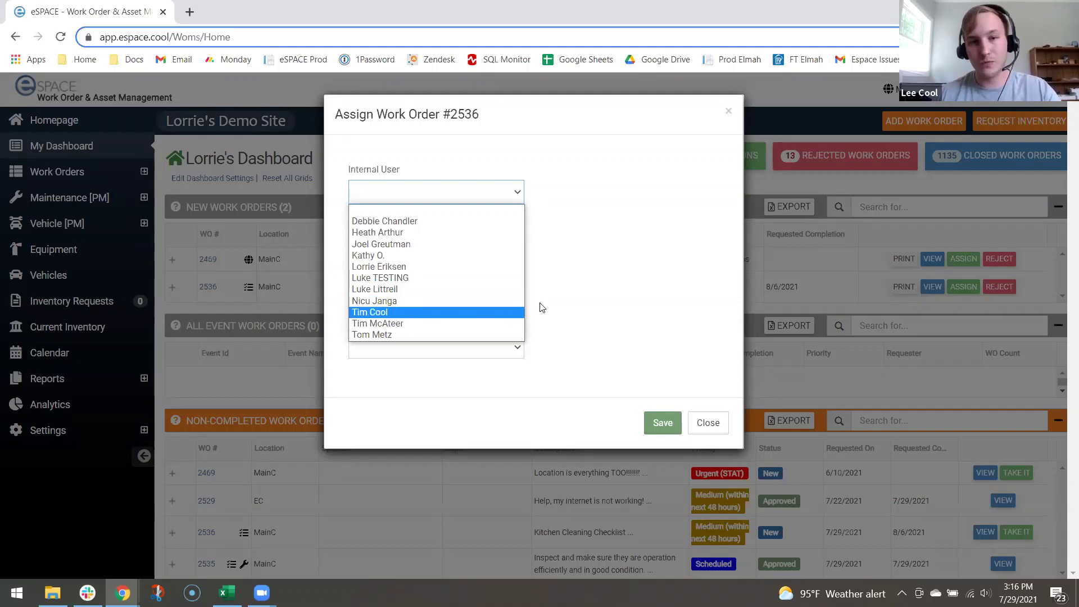
click(582, 294)
click(441, 270)
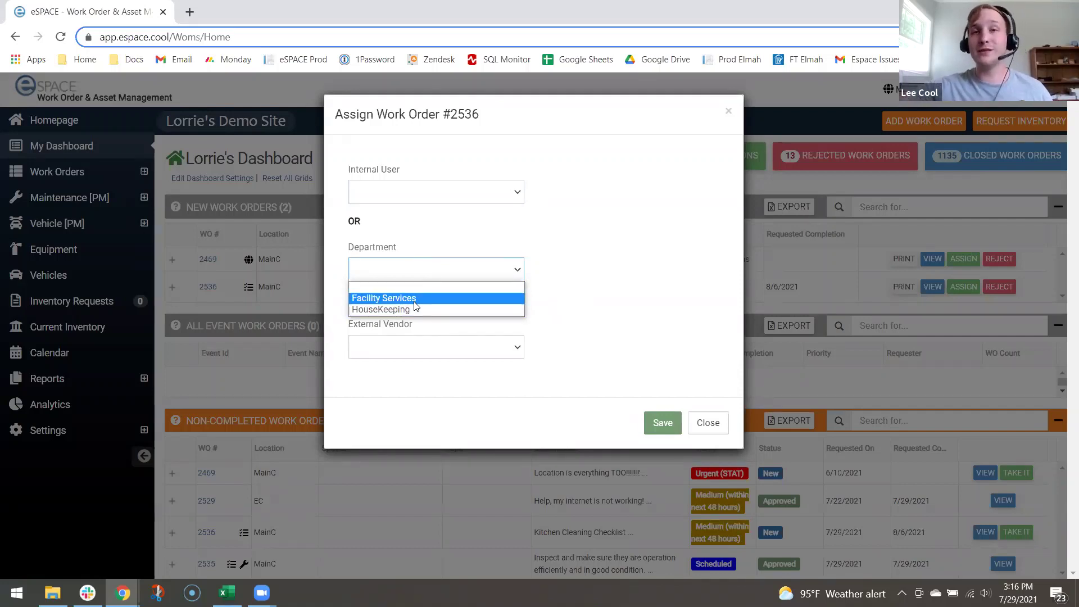
click(592, 306)
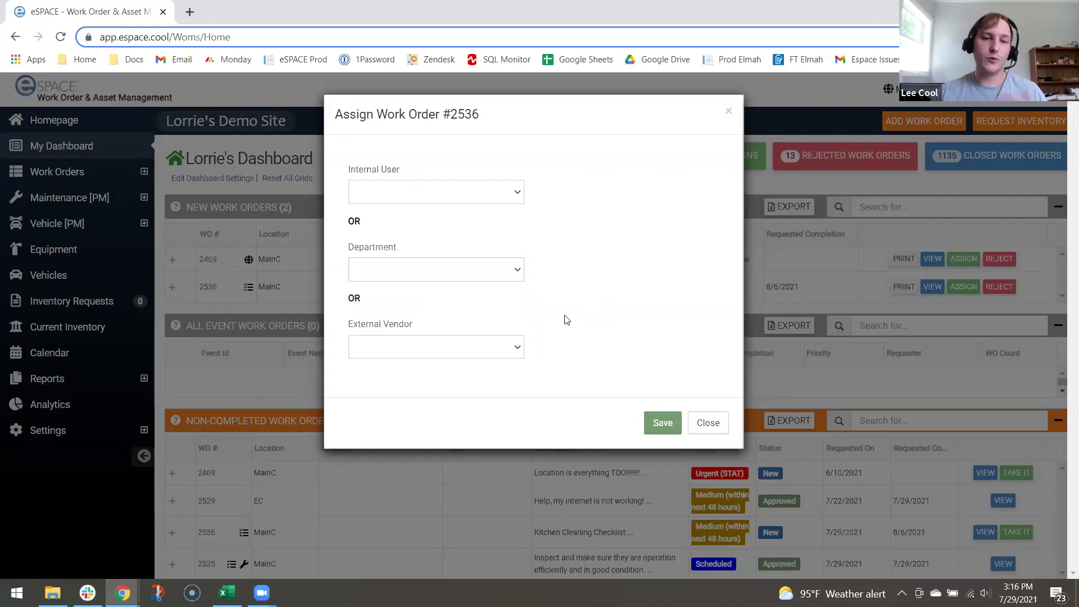
click(504, 350)
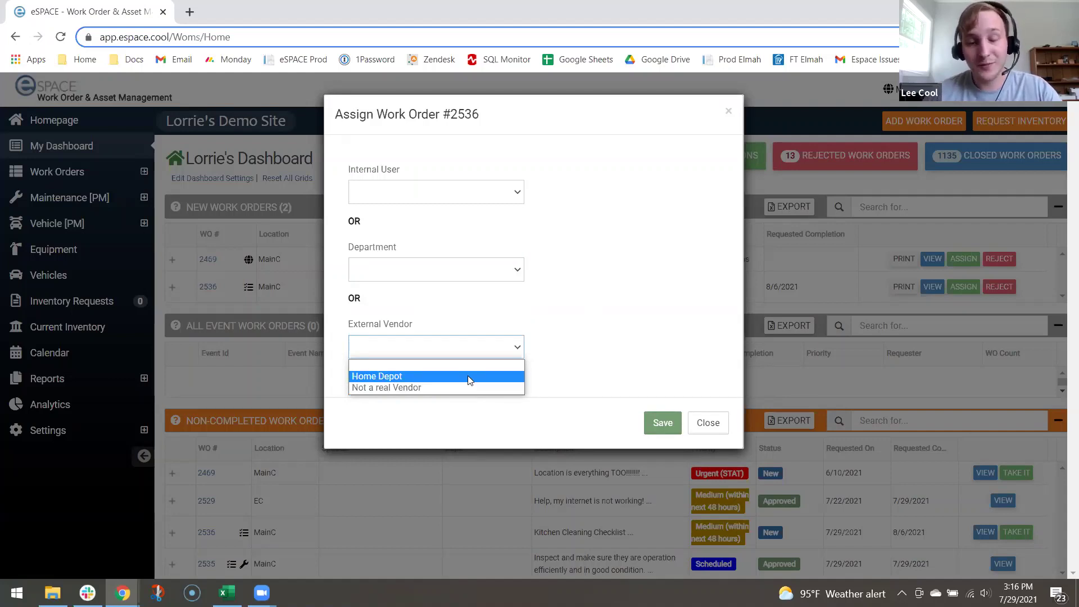
click(553, 351)
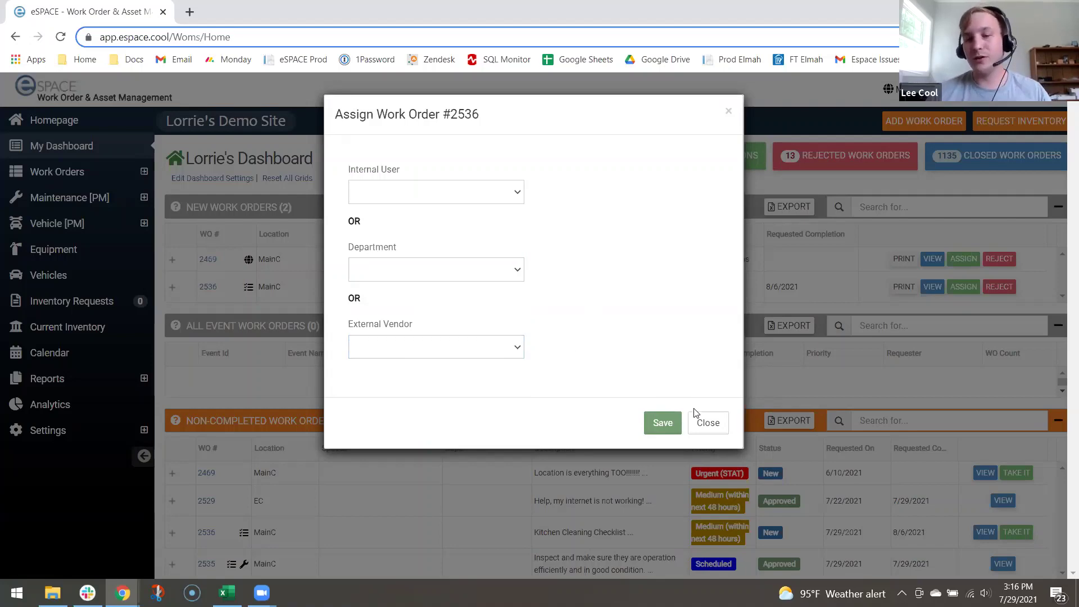
click(714, 430)
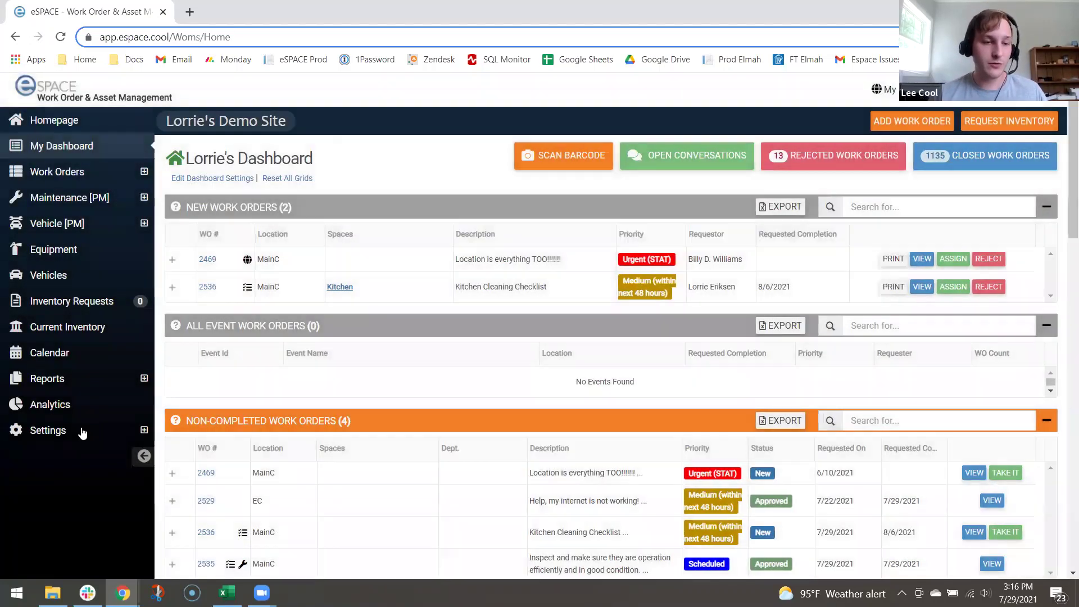
Go to the External Vendors management page in the basic settings.
click(85, 432)
click(54, 458)
scroll(58, 459, down, 2)
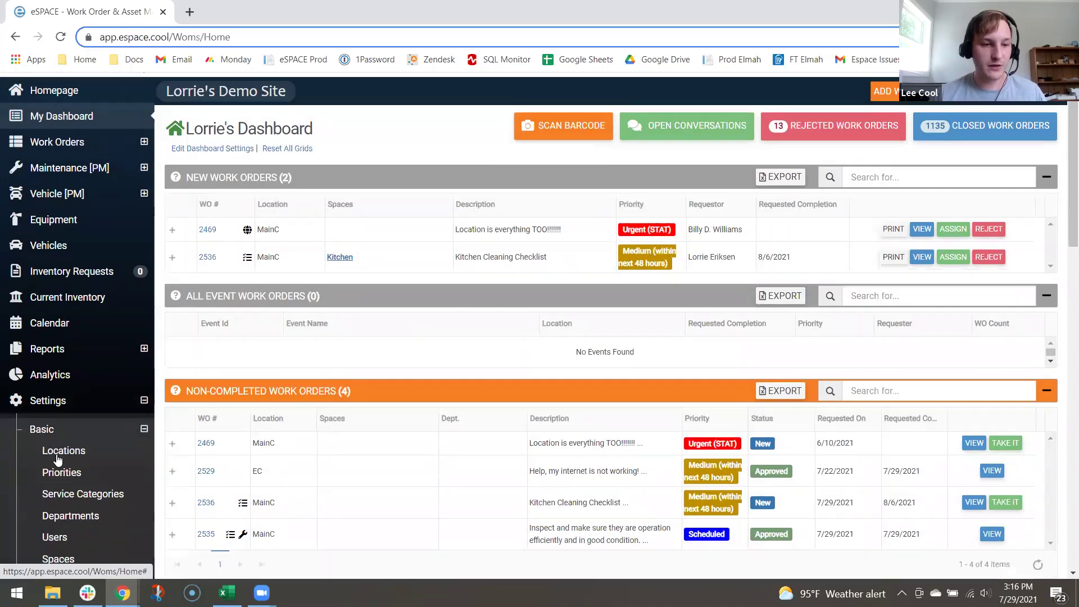
scroll(58, 459, down, 2)
click(71, 524)
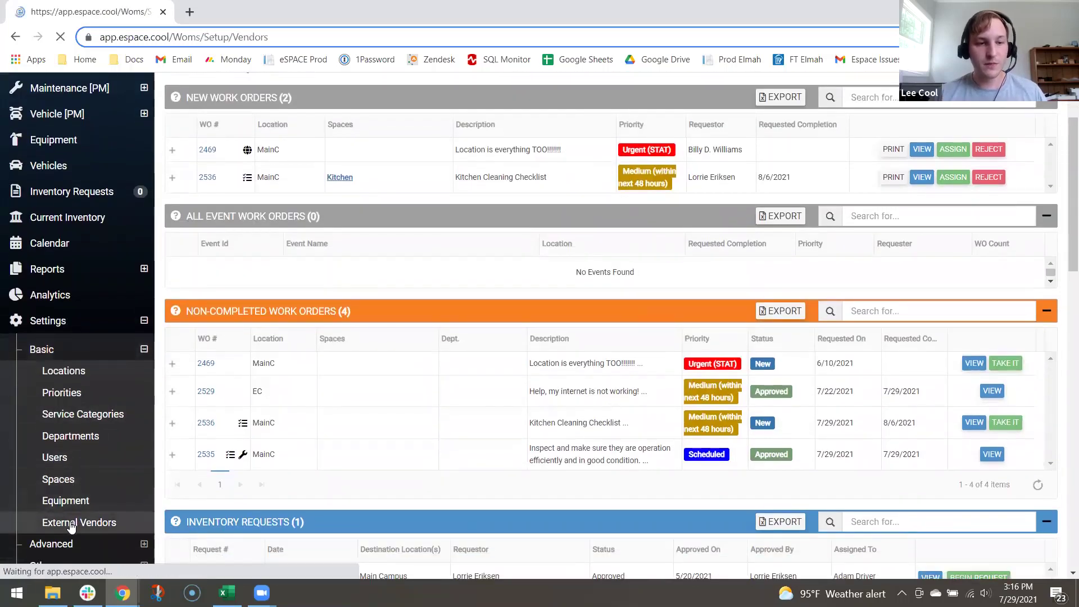
Look through the external vendor list and highlight the name of the Fire Station, 204 vendor.
scroll(400, 478, down, 2)
scroll(399, 478, up, 2)
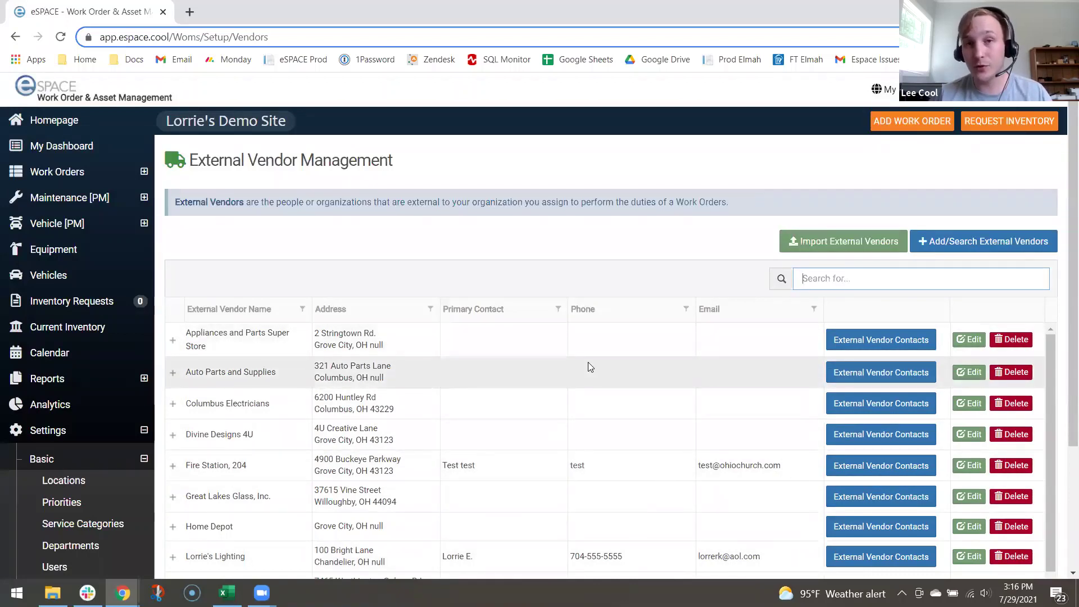
scroll(653, 436, down, 1)
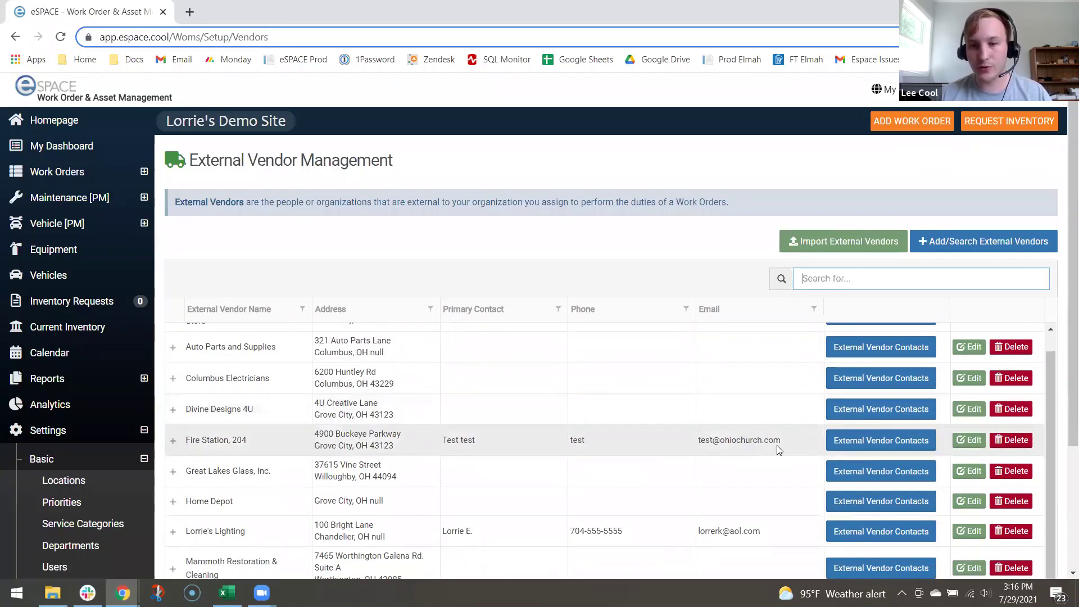
triple_click(217, 444)
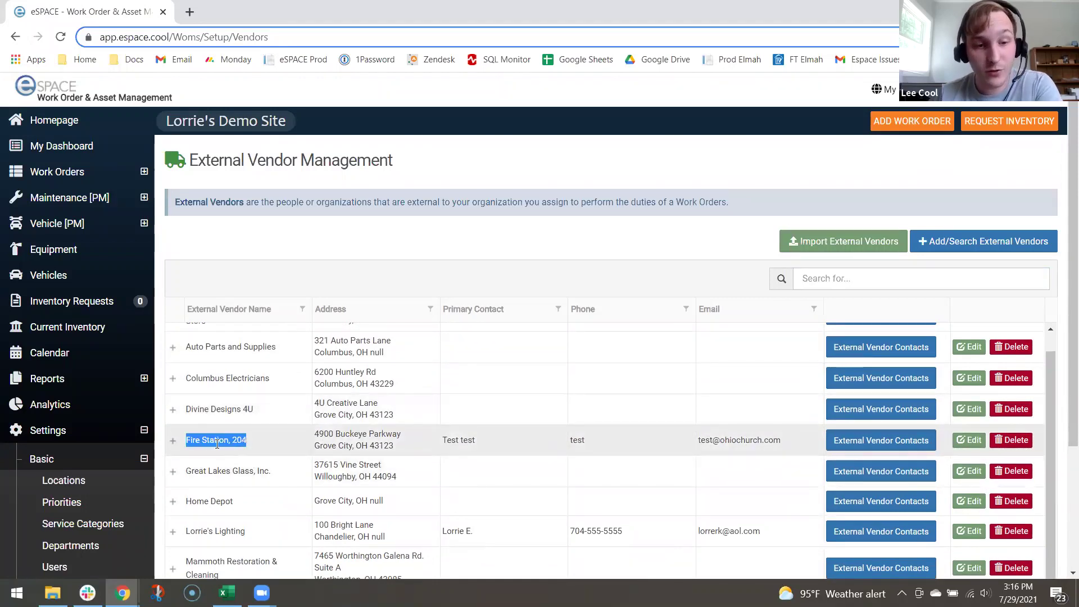
Return to the dashboard, view the rejection prompt for the Kitchen Cleaning Checklist work order, and dismiss it without rejecting the order.
click(496, 444)
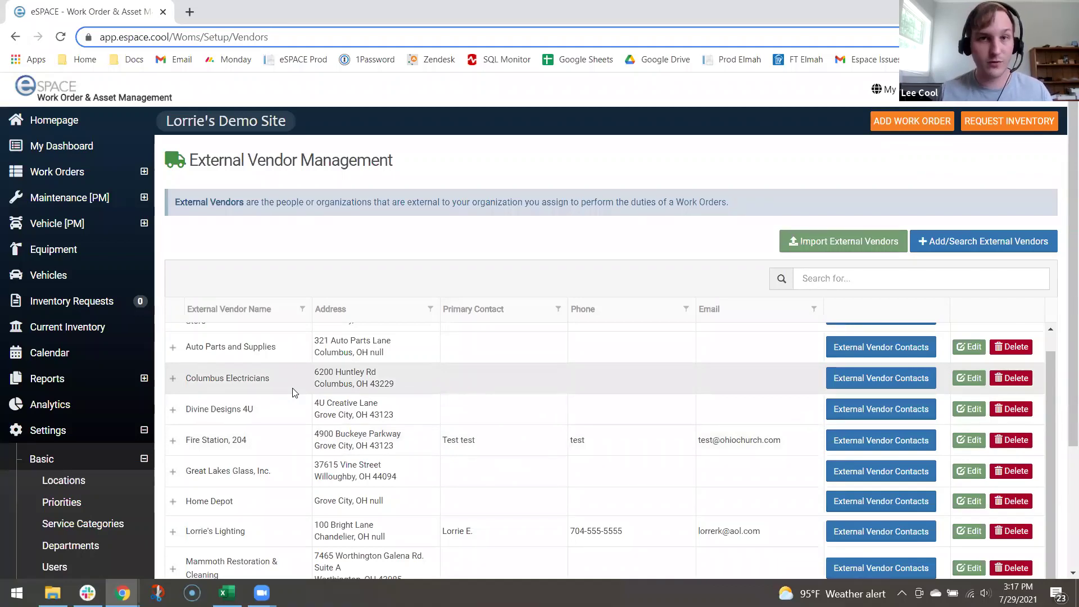
click(66, 146)
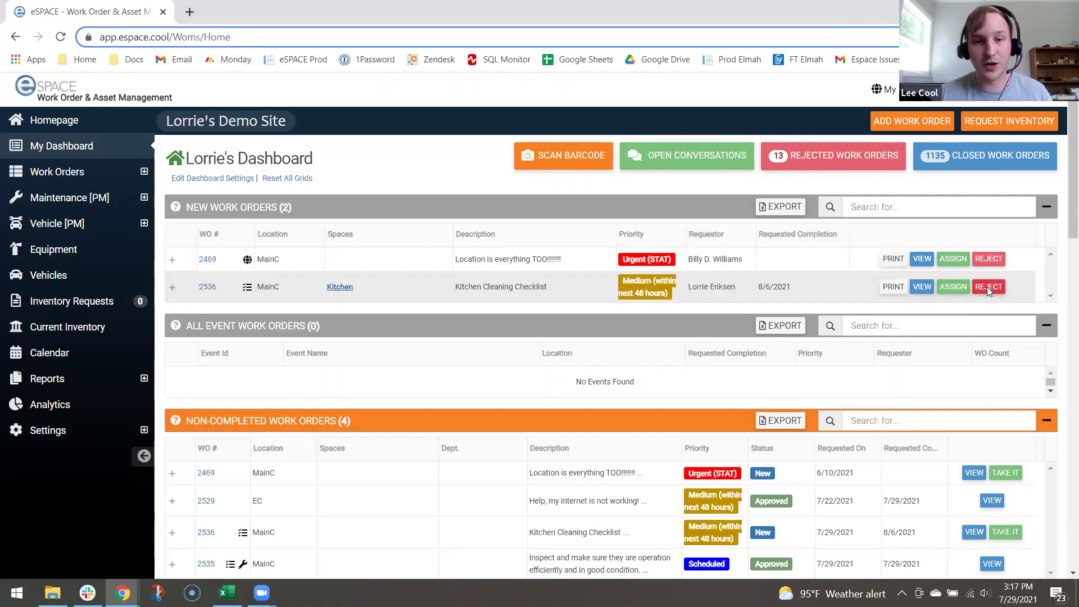
click(986, 286)
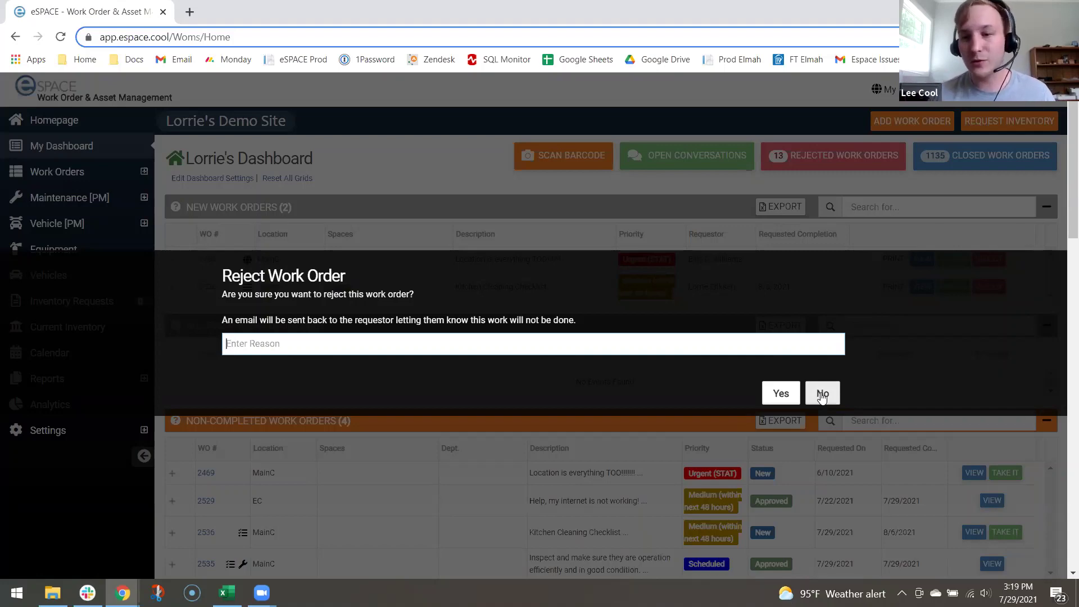
click(821, 394)
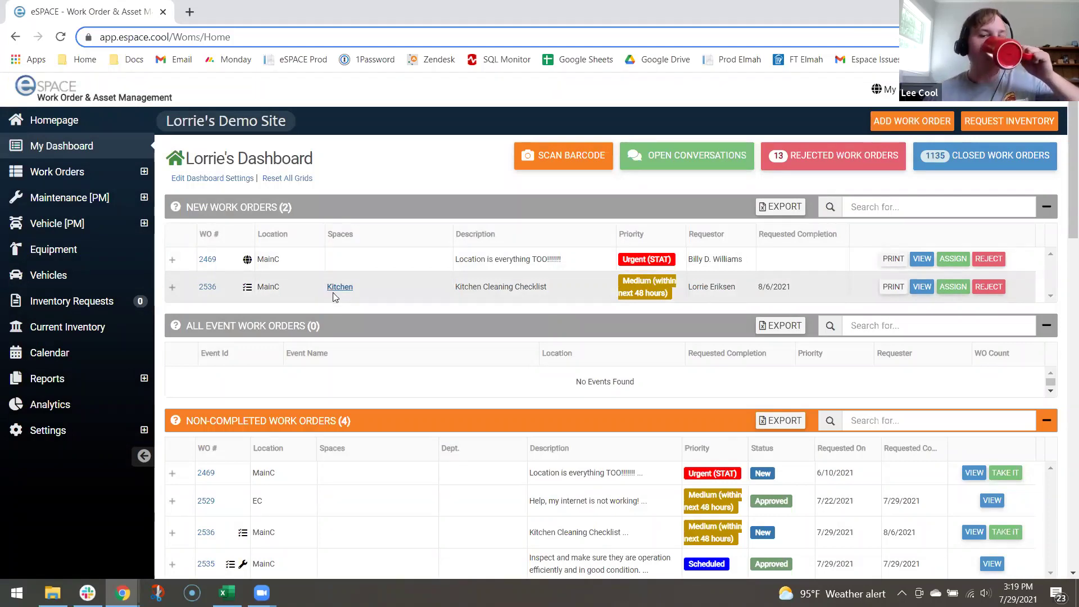
Open the Kitchen Cleaning Checklist work order, number 2536, and show the assignment section of its details.
click(207, 289)
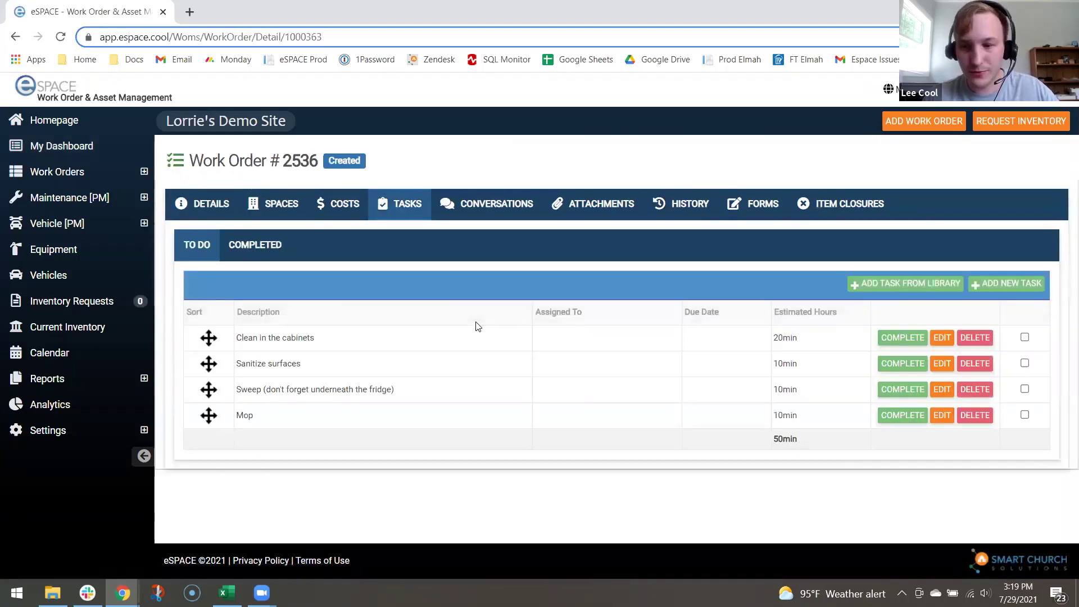
click(212, 218)
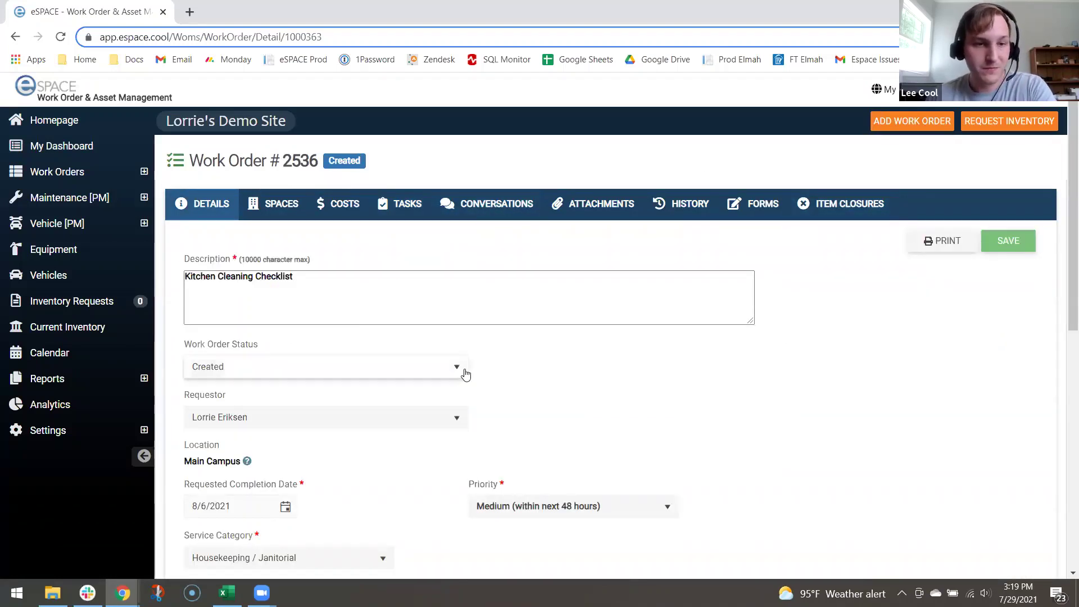
scroll(466, 374, down, 8)
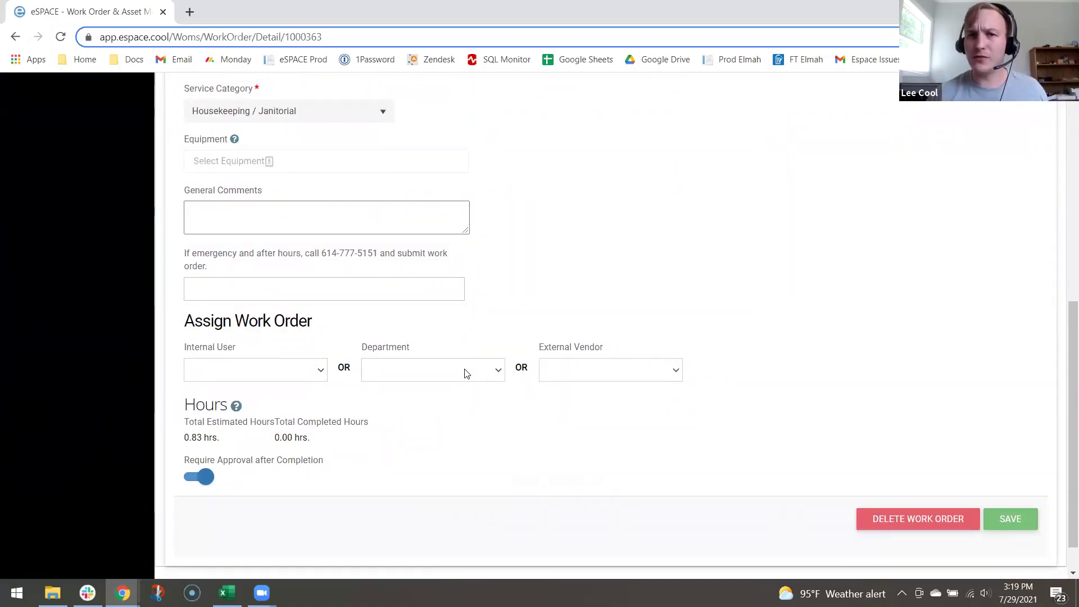
Review the external vendor and equipment choices offered for the Housekeeping / Janitorial service category without selecting any.
click(583, 377)
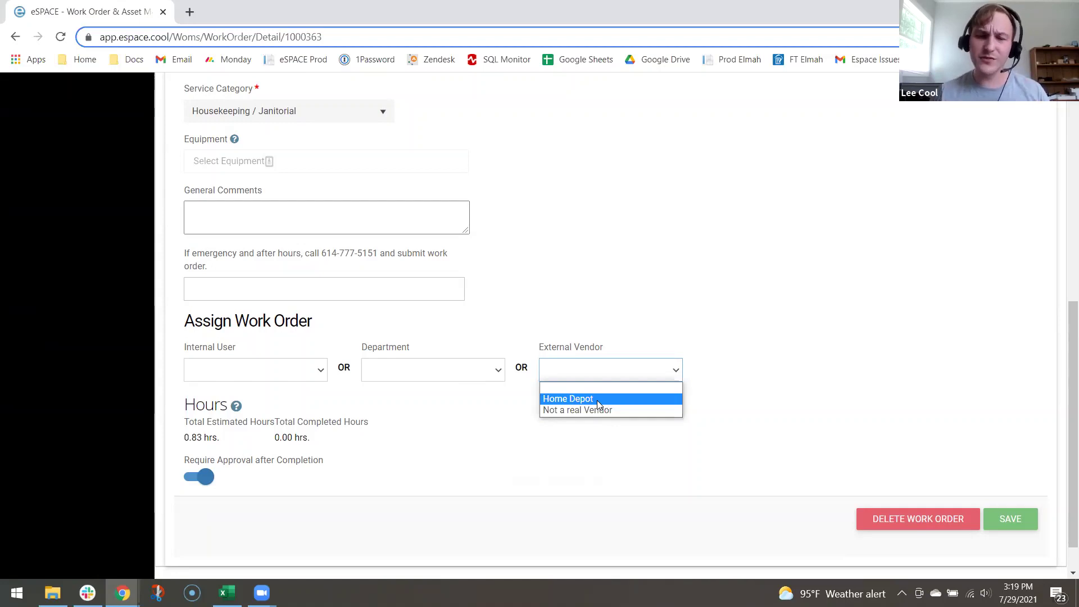
click(535, 411)
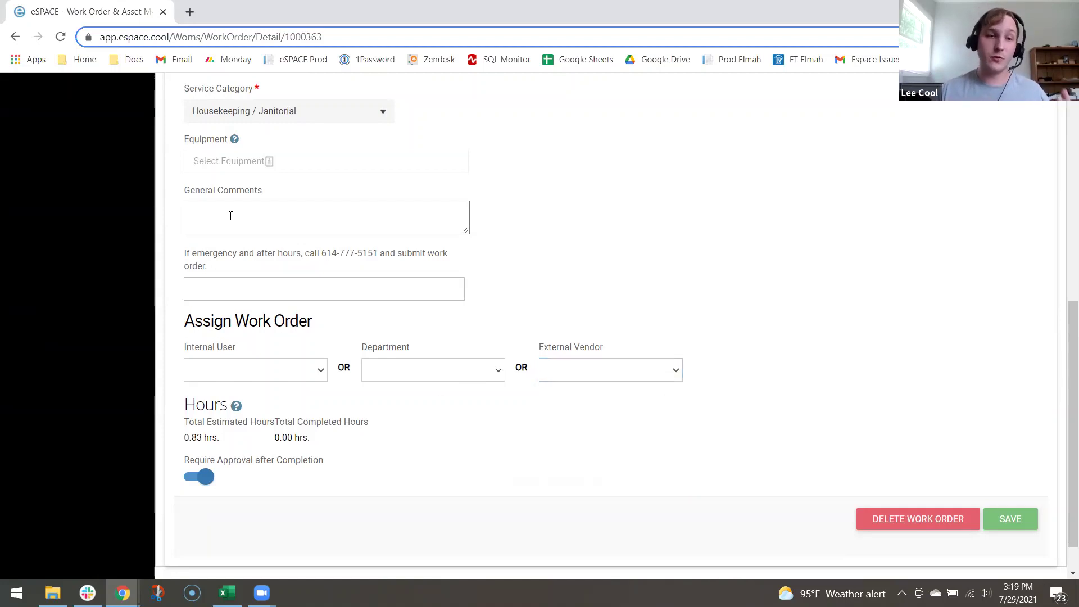
click(270, 164)
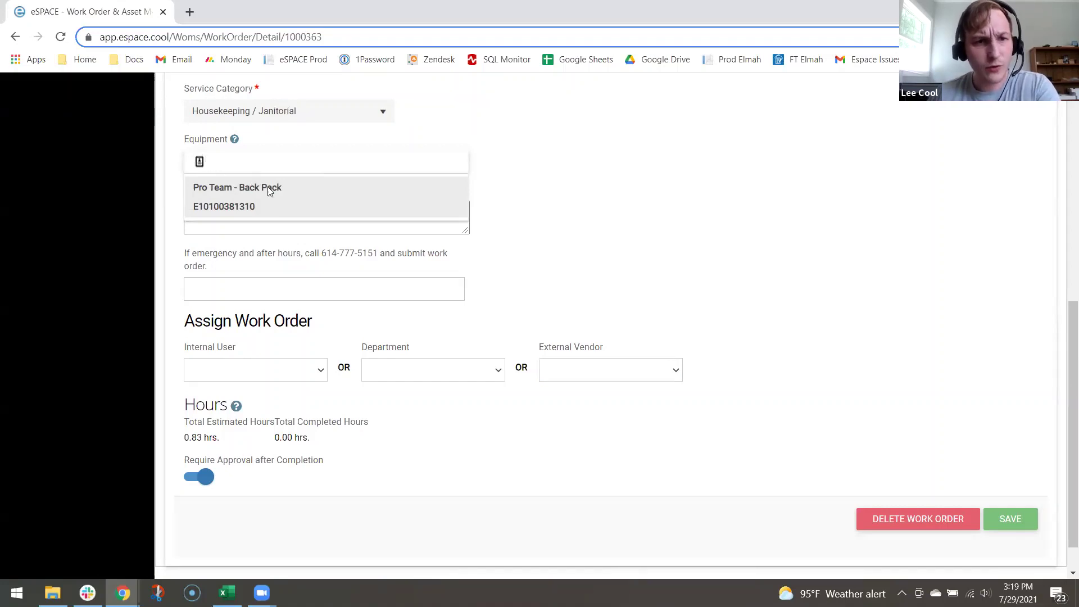
click(668, 240)
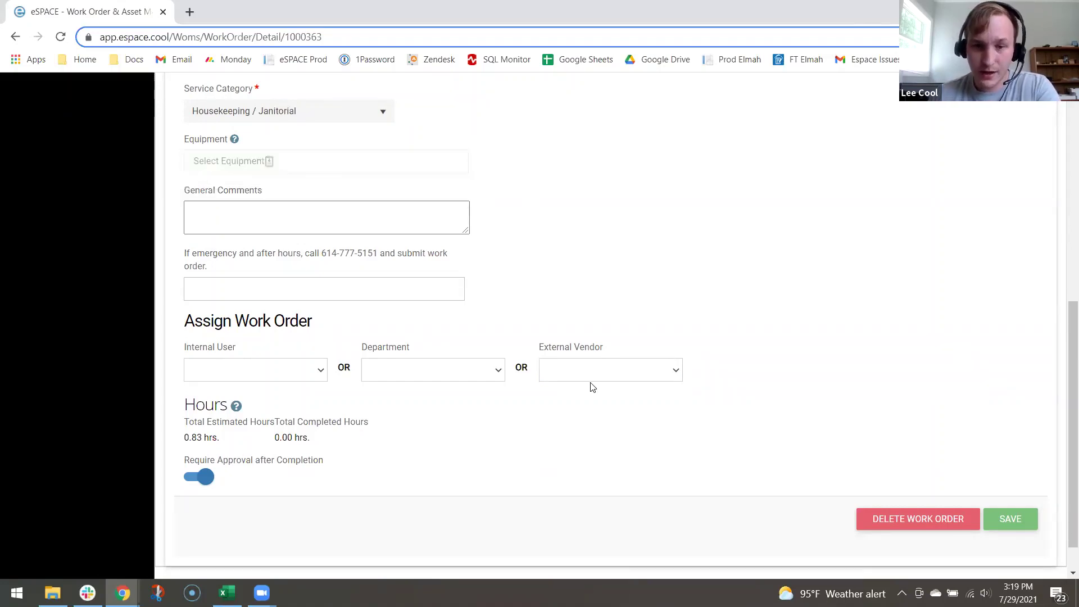
click(581, 370)
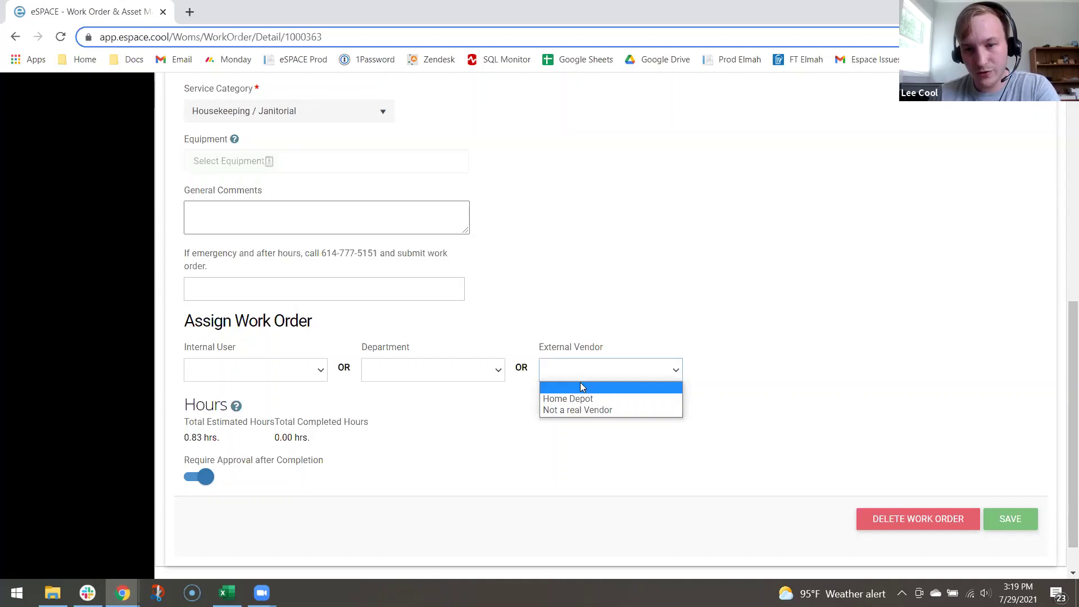
click(567, 434)
Change the work order's service category to IT and Computers and confirm clearing the selected equipment and assignees.
click(308, 110)
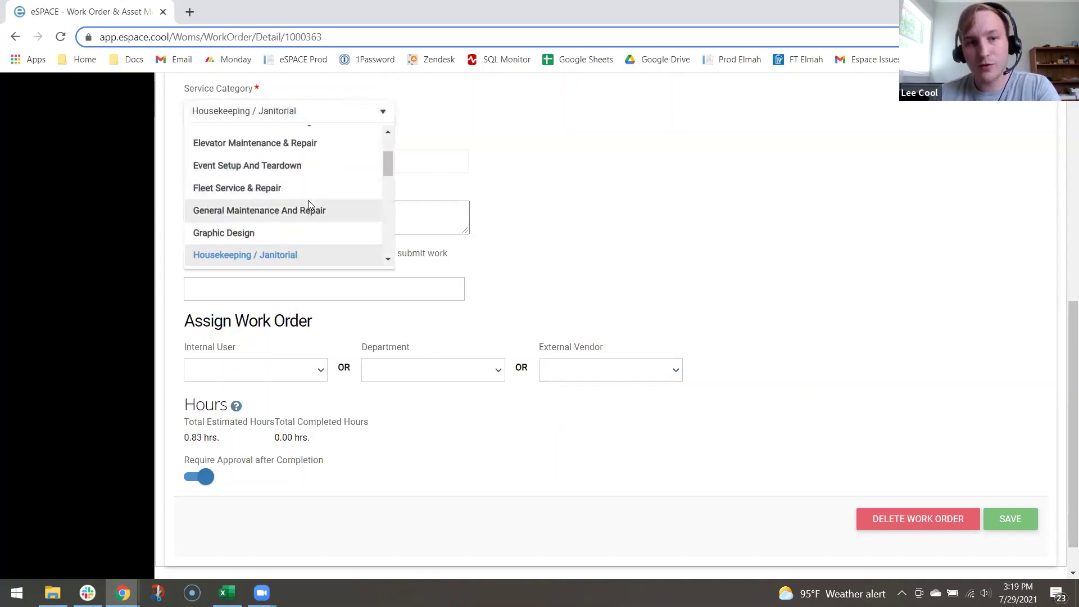
scroll(308, 200, down, 2)
click(294, 191)
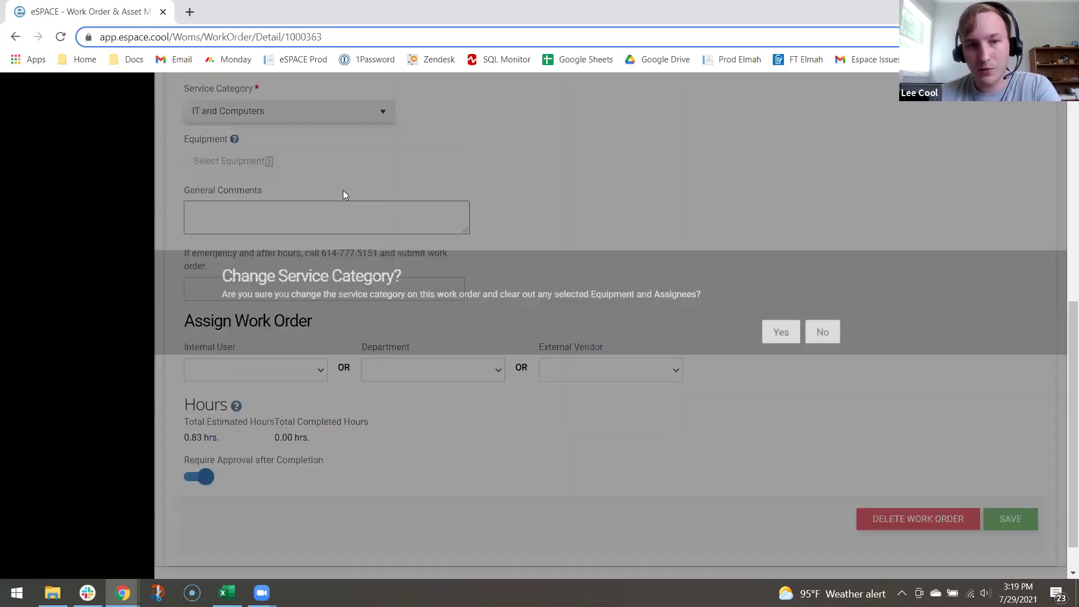
click(781, 332)
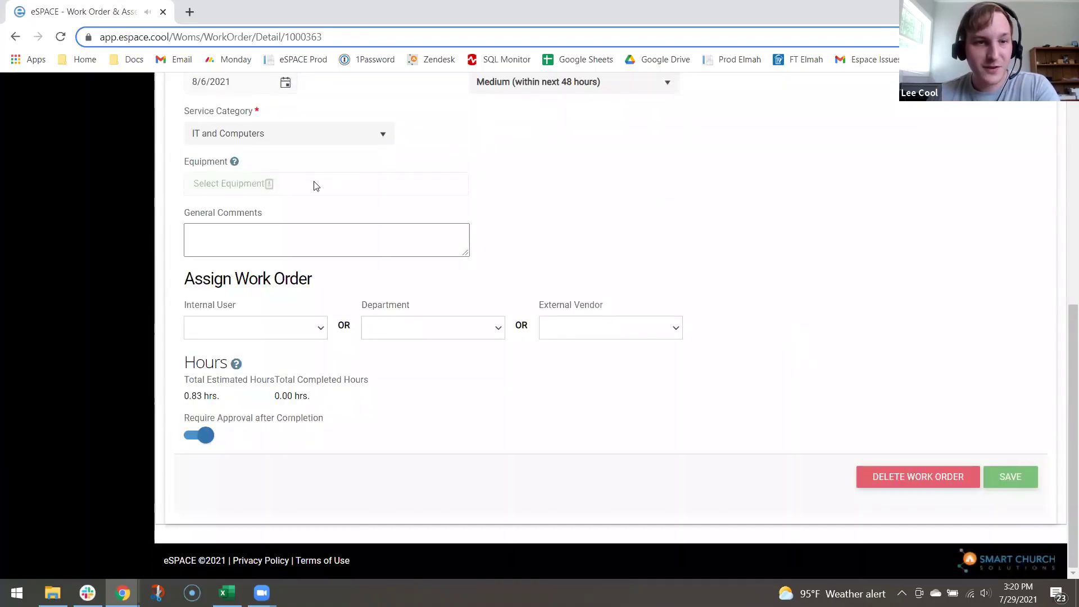
Review the equipment and external vendor choices offered for the IT and Computers service category without selecting any.
click(315, 185)
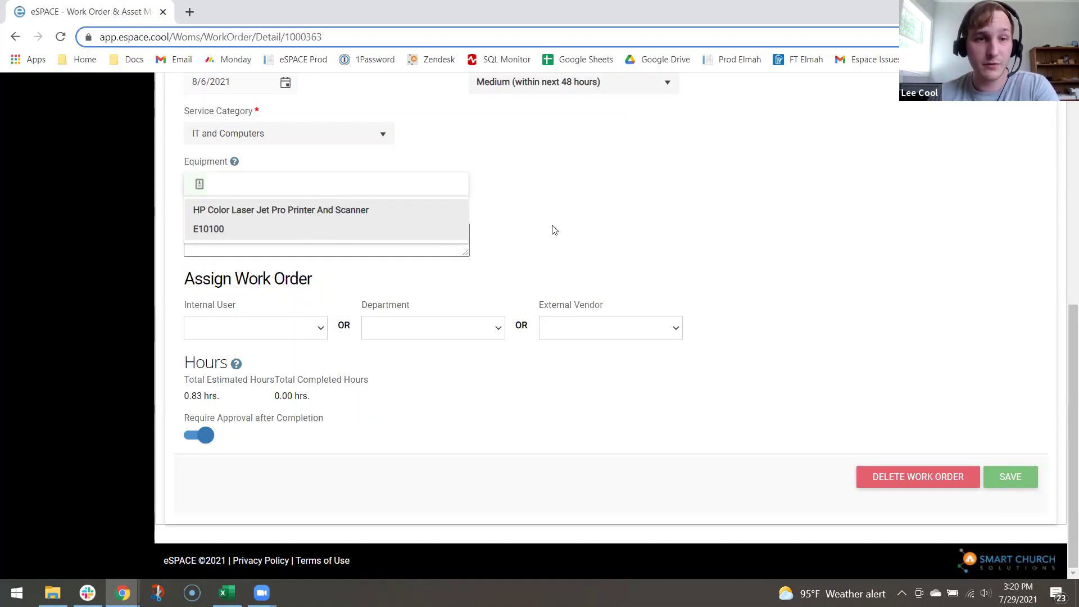
drag(551, 229, 593, 336)
click(591, 336)
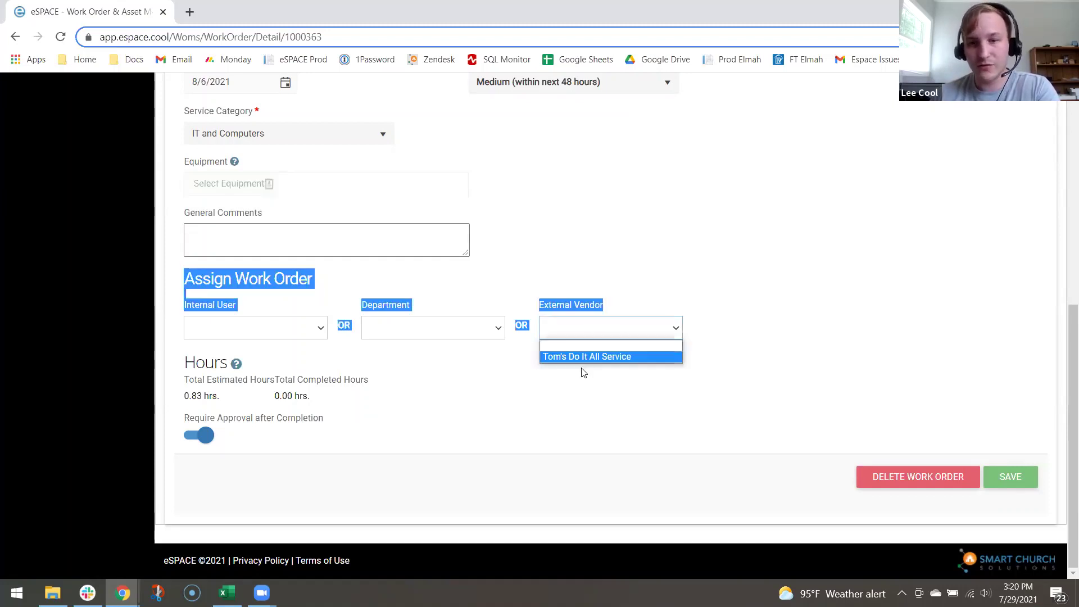
click(580, 382)
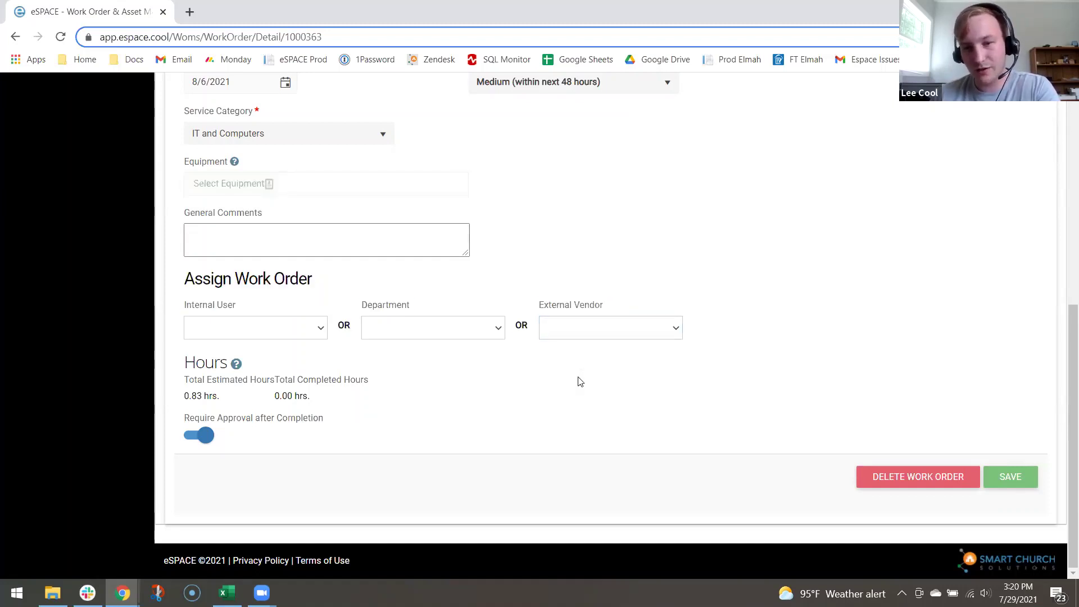
click(562, 328)
click(536, 396)
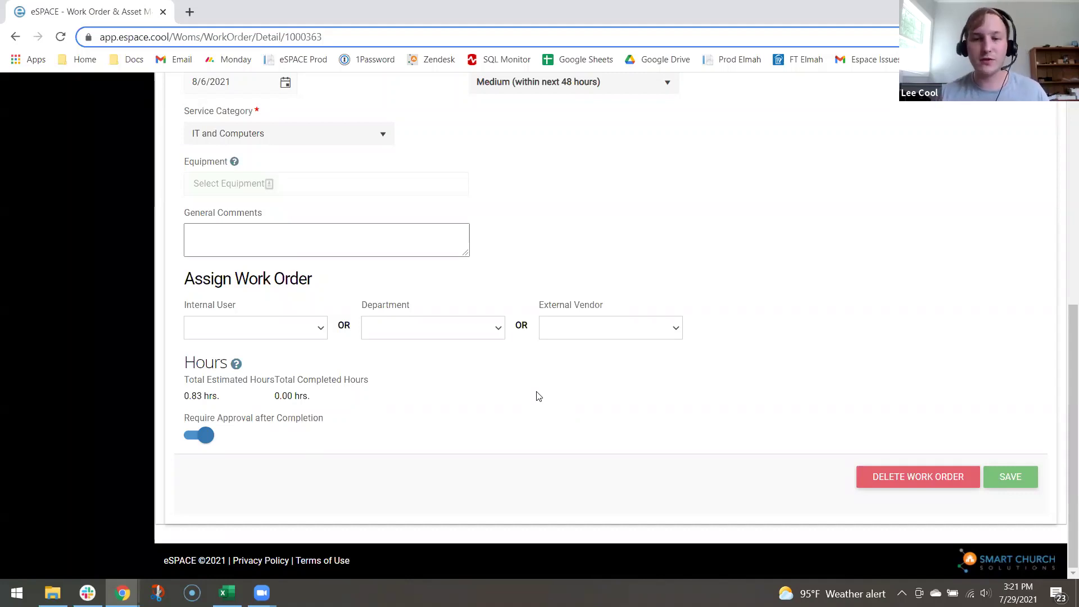
Review the room selection in the work order's spaces, and look through its details again.
scroll(537, 396, up, 7)
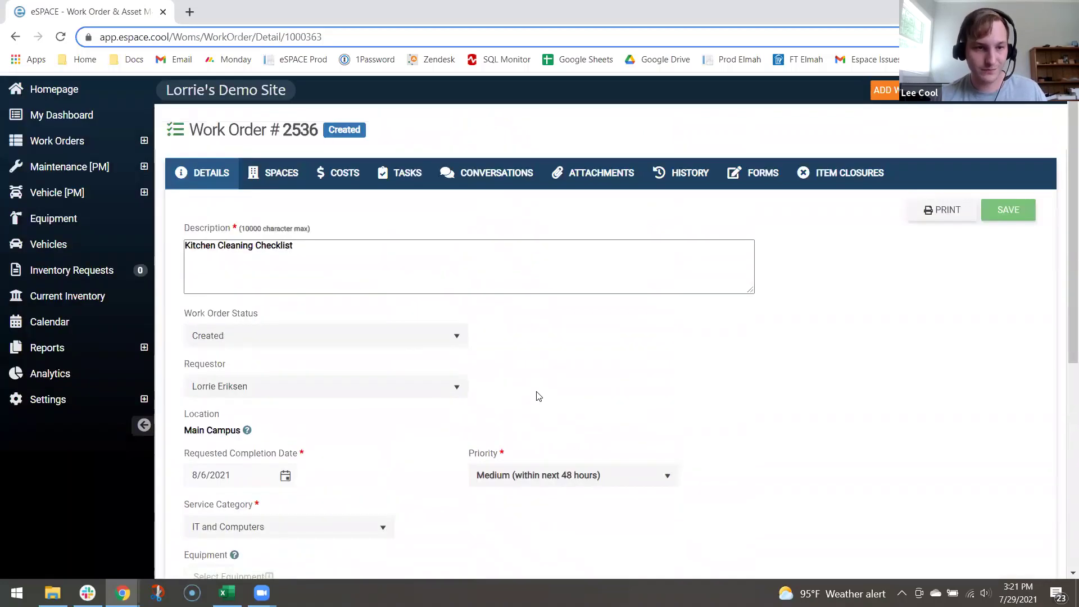
click(249, 177)
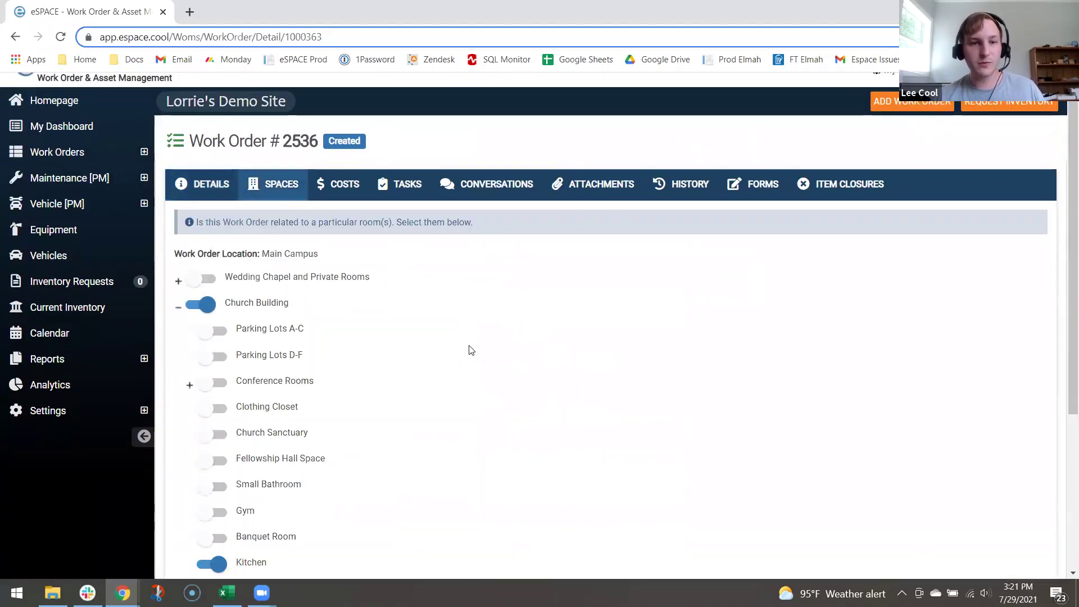
scroll(471, 350, down, 1)
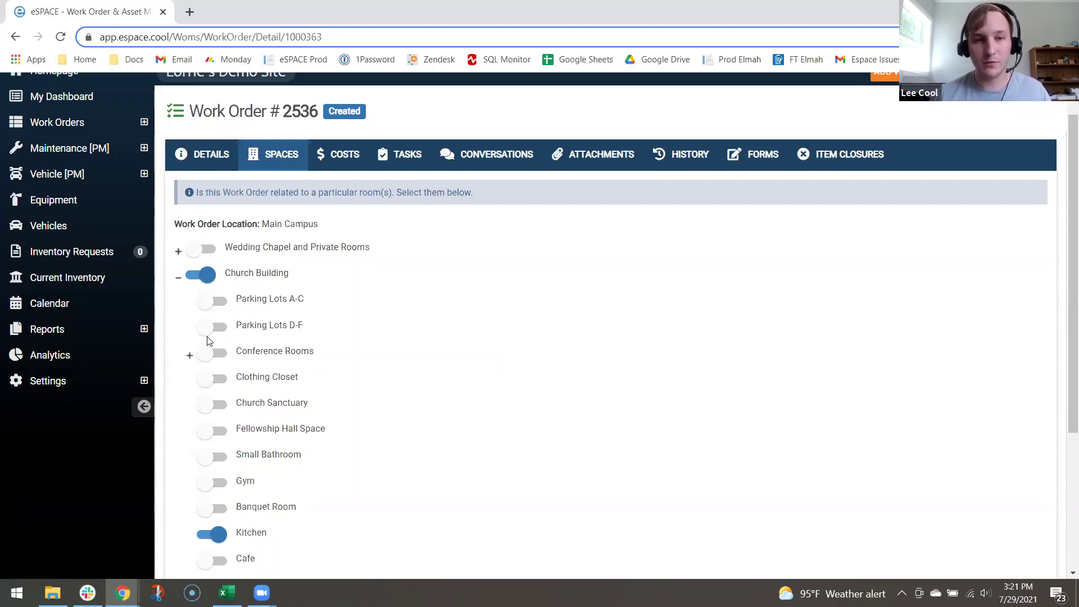
click(210, 160)
scroll(366, 495, down, 5)
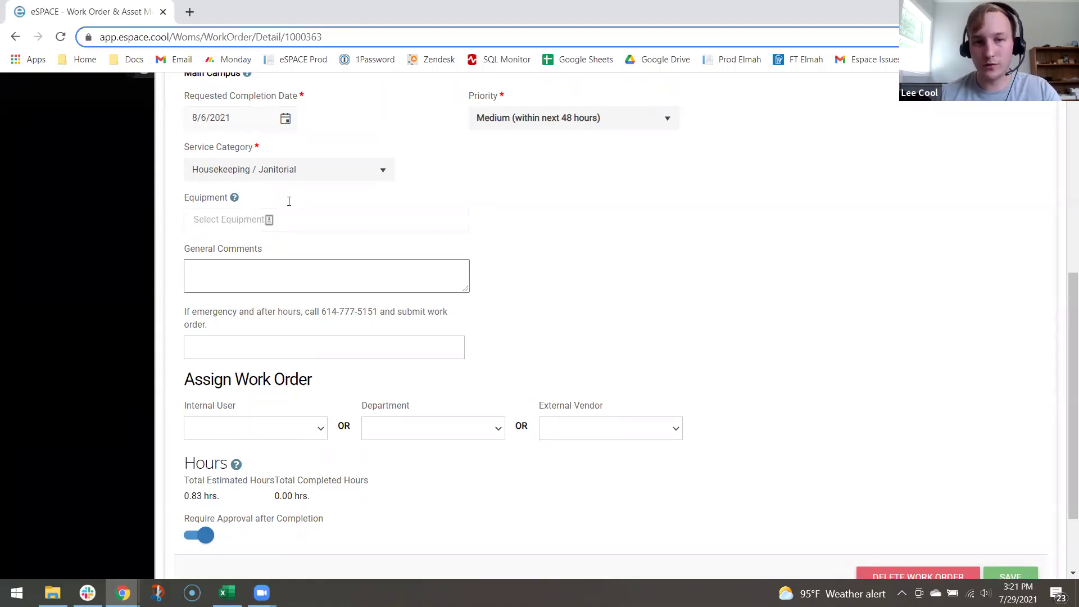
scroll(462, 196, up, 2)
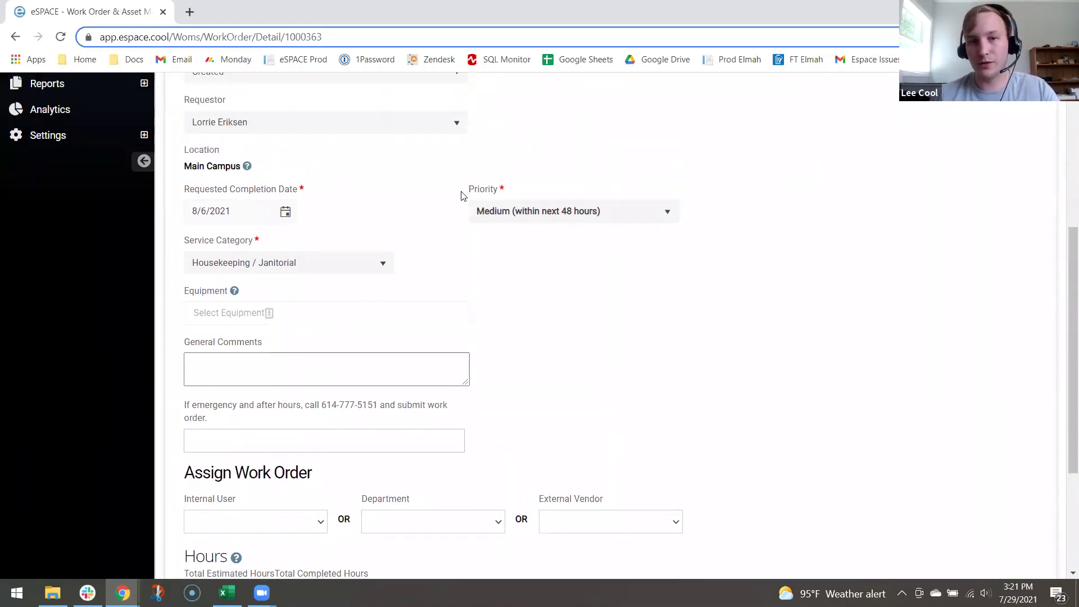
scroll(462, 196, up, 6)
Start an inventory cost for the work order with item type Lighting and the item 4' tube flour. Light Bulbs - T8.
click(337, 204)
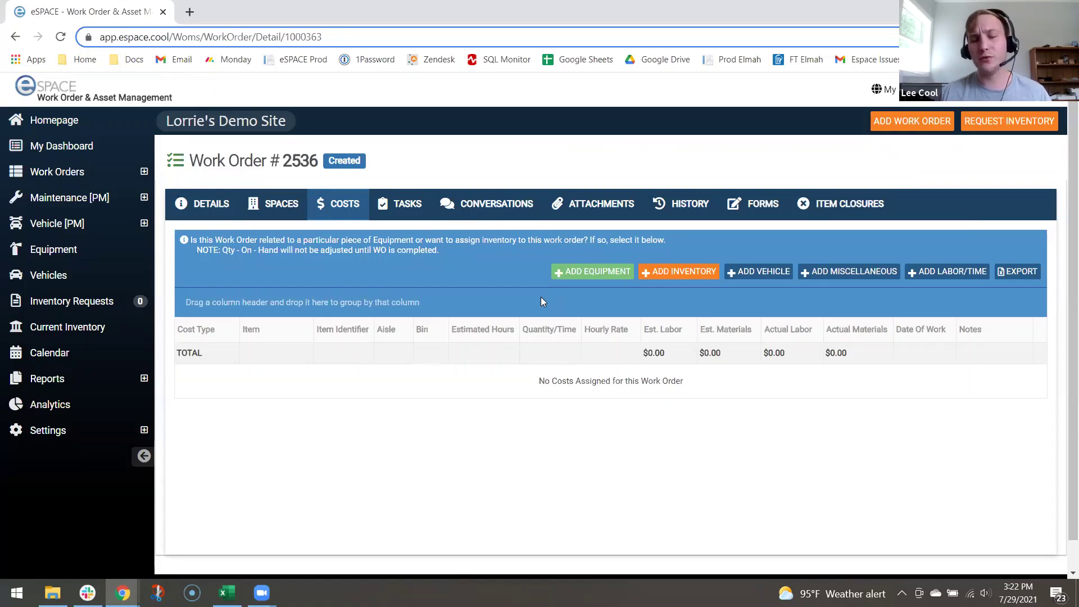
click(676, 277)
click(352, 236)
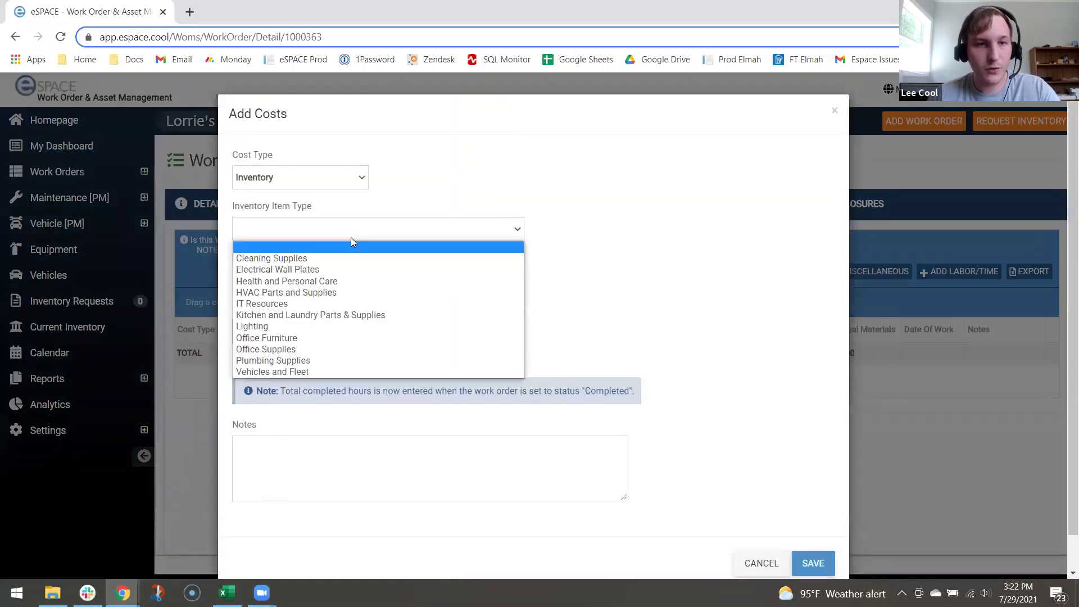
click(276, 326)
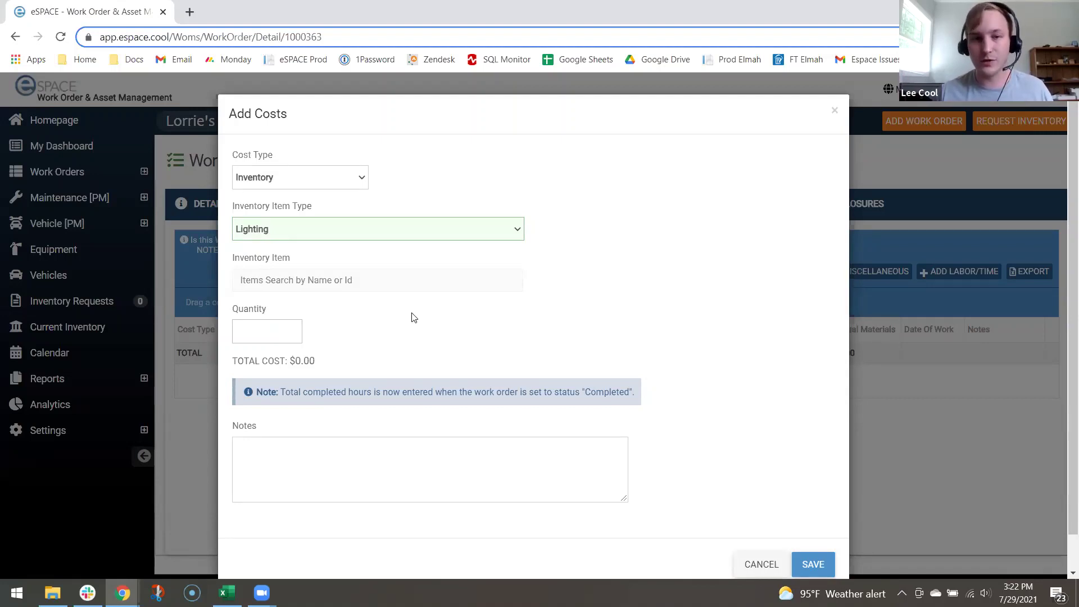
click(354, 280)
text(light)
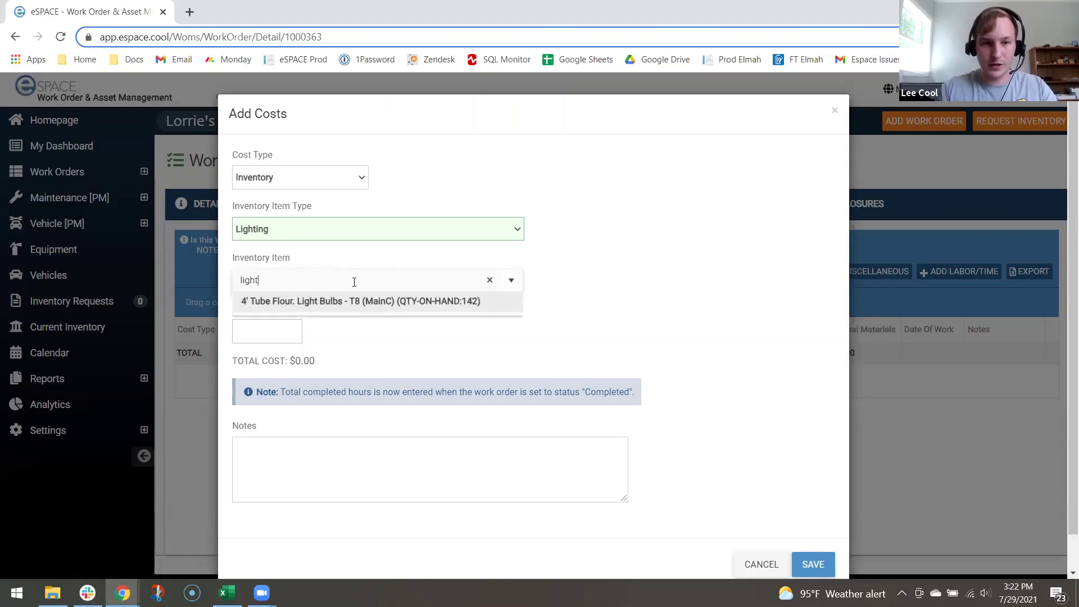
key(Return)
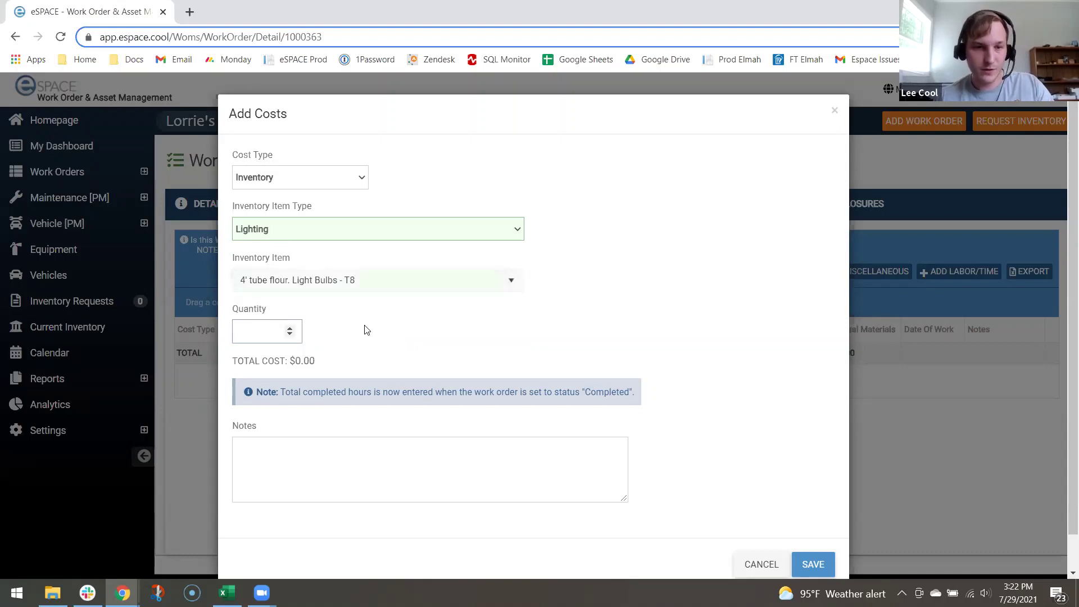
Set the light bulb quantity to 1, highlight the total cost, and close the cost entry without saving it.
click(282, 330)
text(1)
click(385, 315)
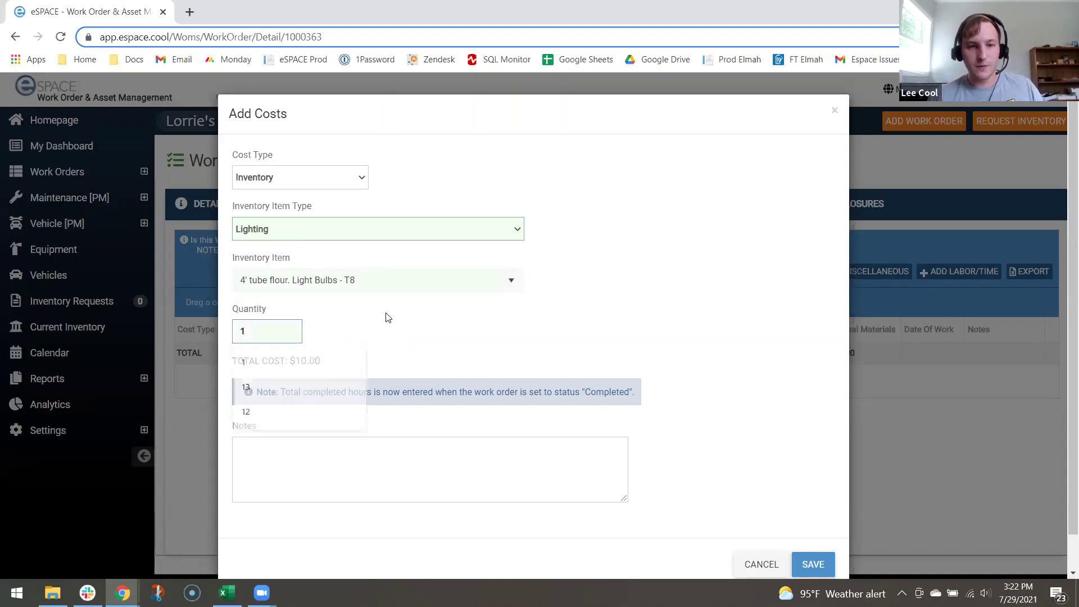
double_click(289, 365)
triple_click(288, 365)
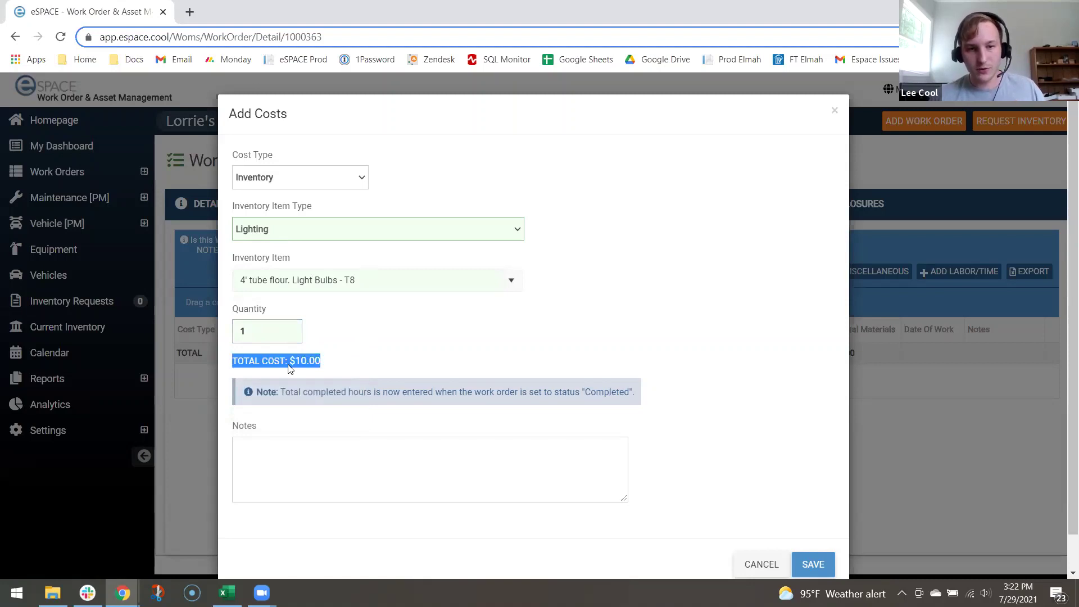
click(361, 364)
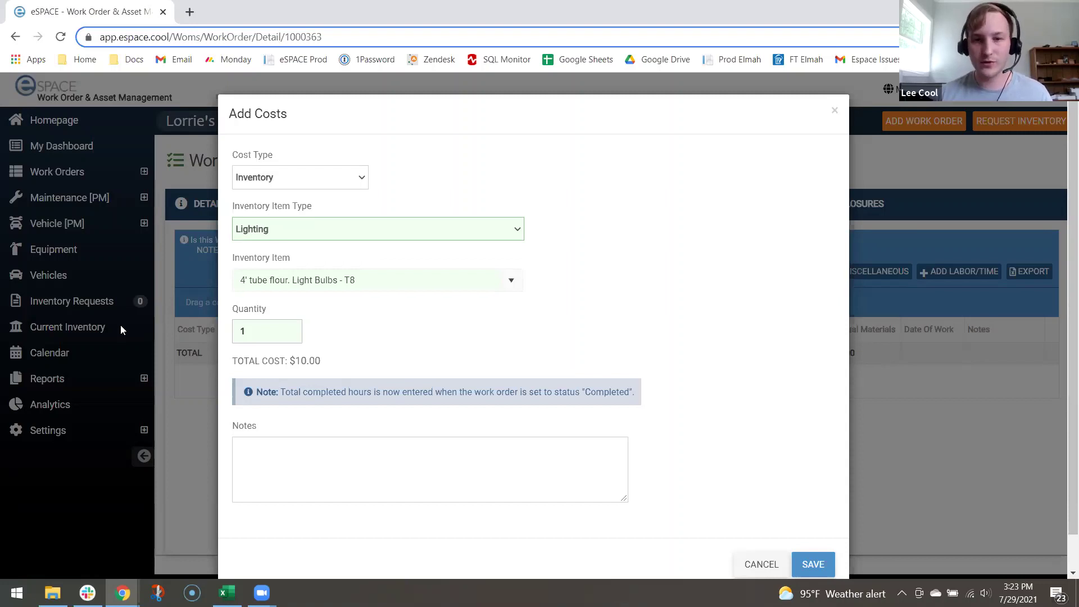
click(834, 111)
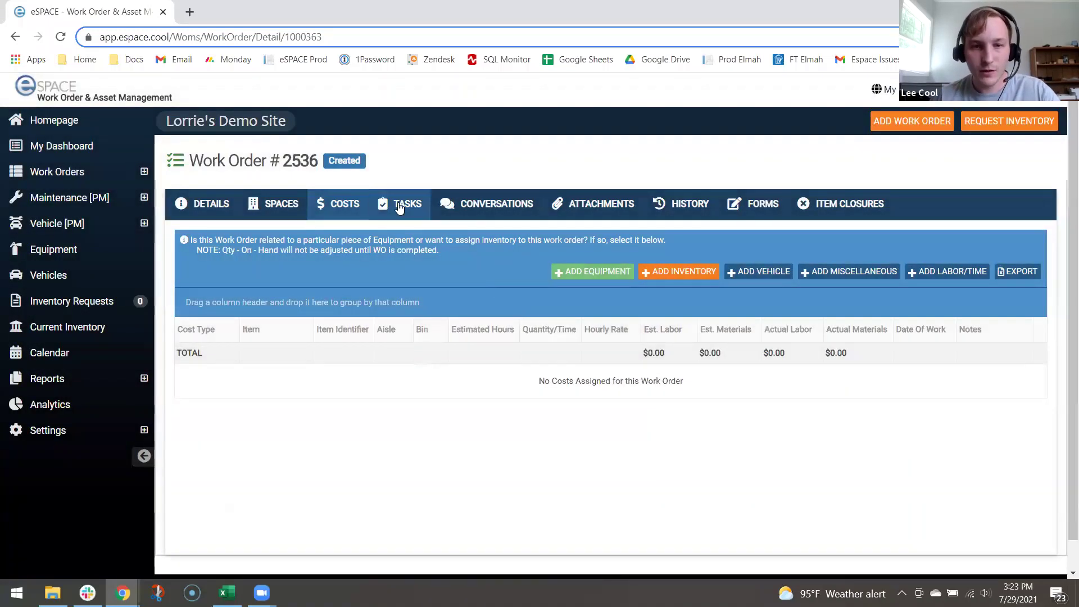
Review the work order's to-do tasks and the task library and library groups offered for adding tasks, then close the dialog.
click(398, 208)
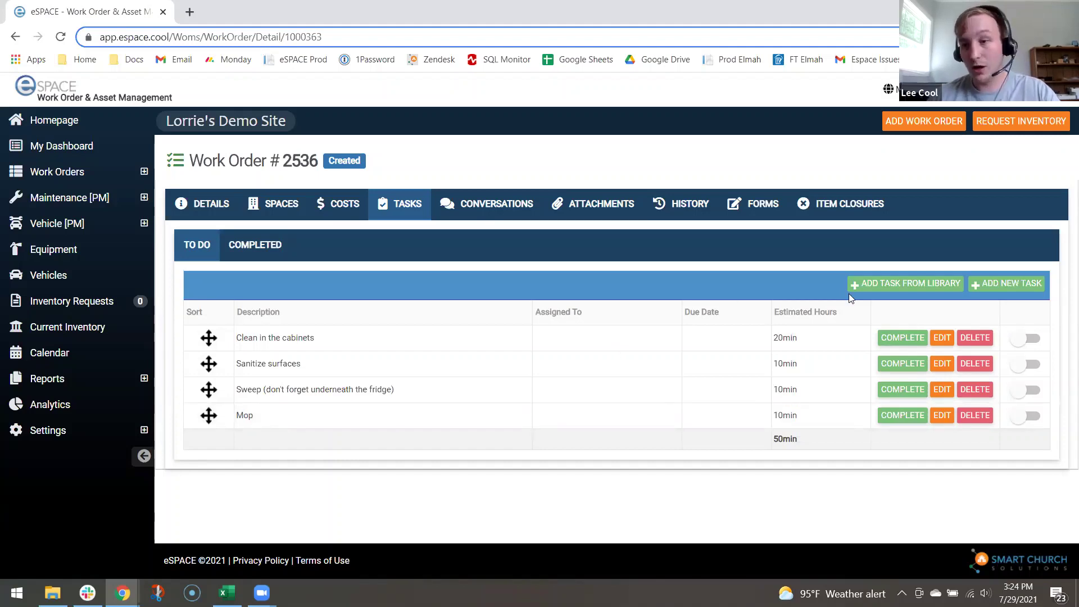
click(899, 287)
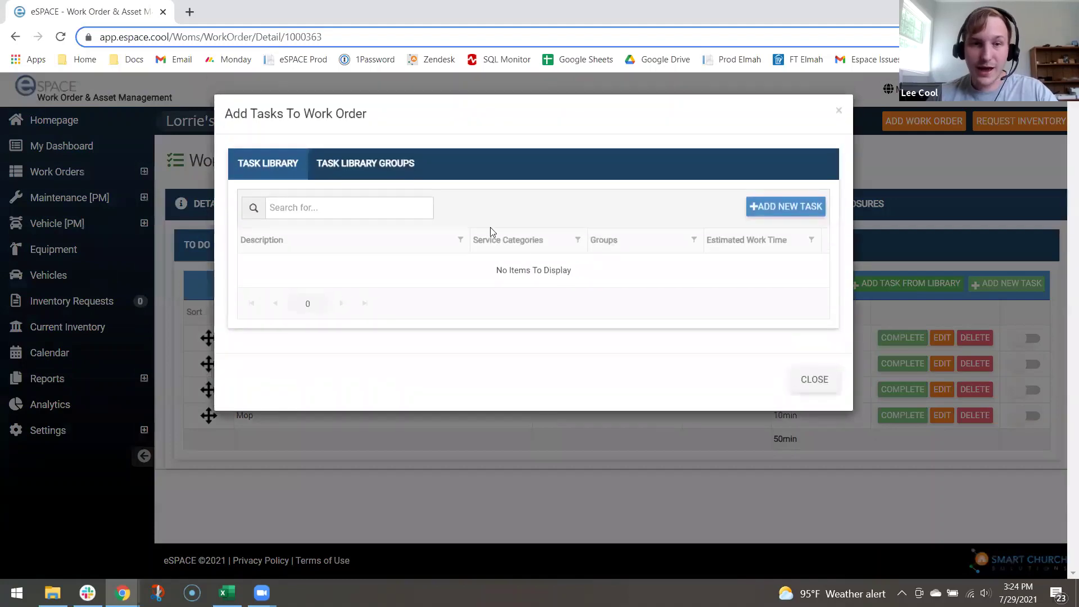
click(383, 177)
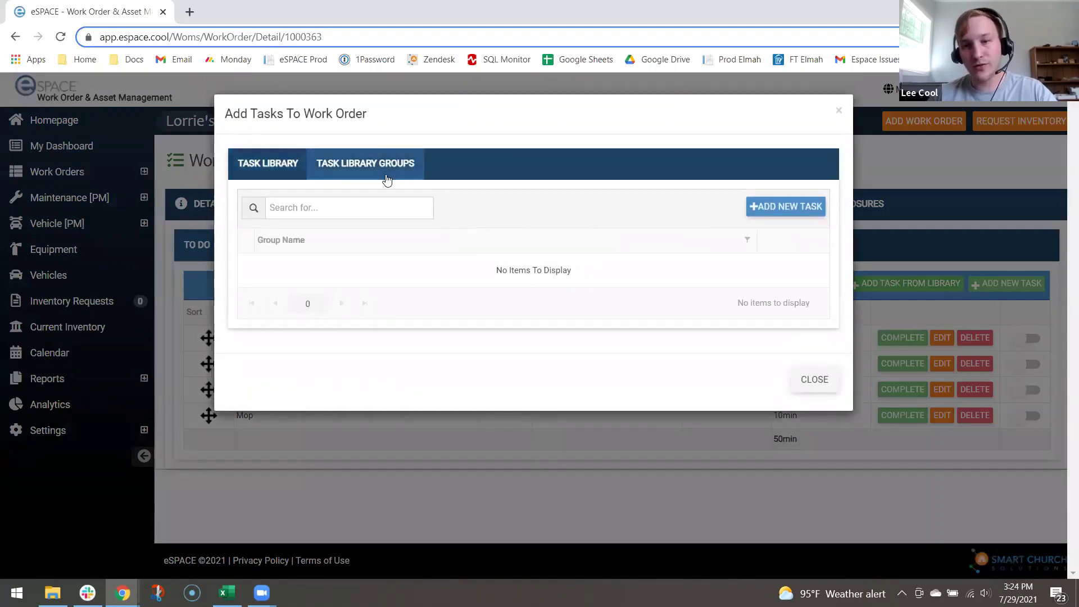
click(813, 381)
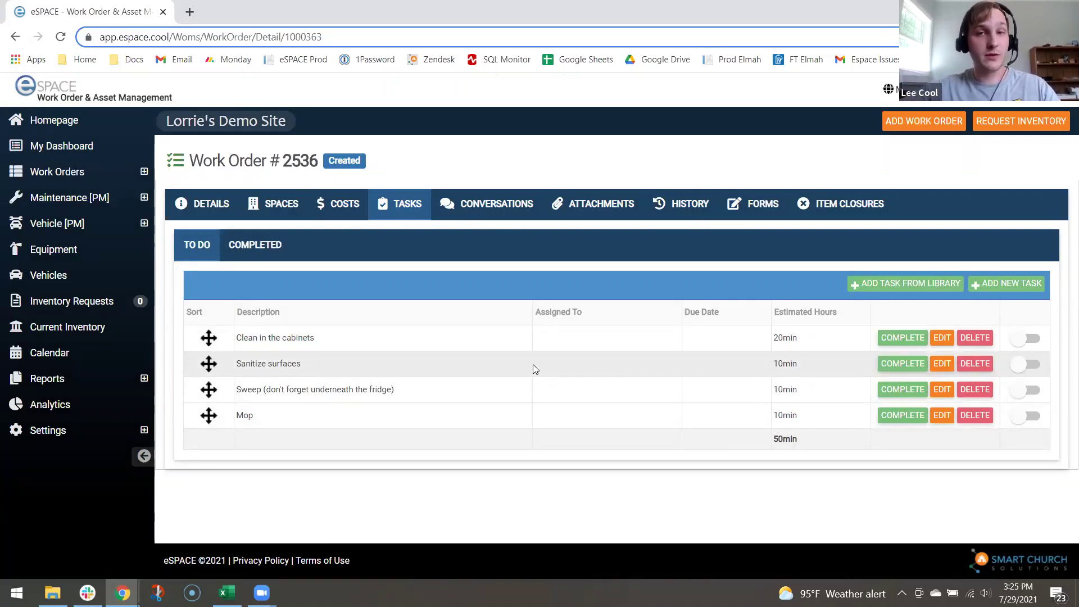
Look through the advanced settings for the Task Library and Task Groups pages without opening either of them.
click(62, 439)
click(56, 480)
scroll(60, 482, down, 2)
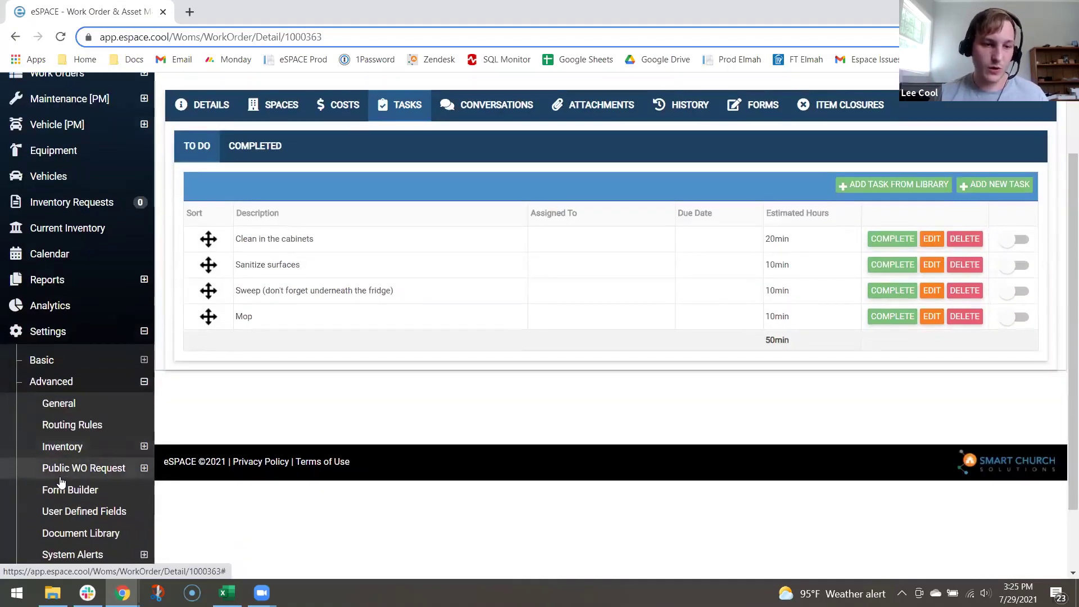
scroll(60, 482, down, 1)
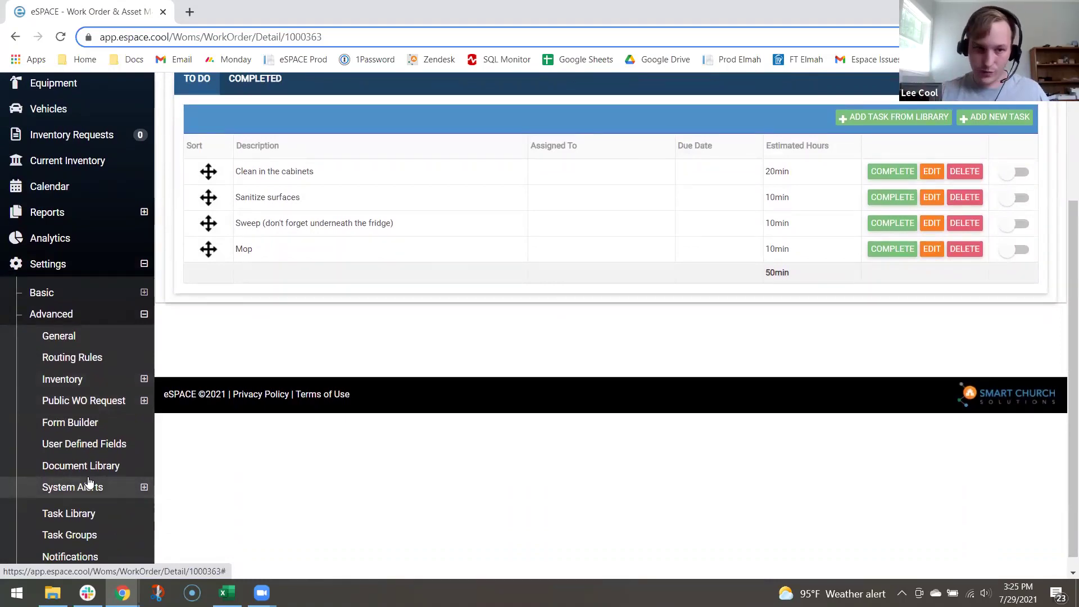
scroll(88, 482, down, 1)
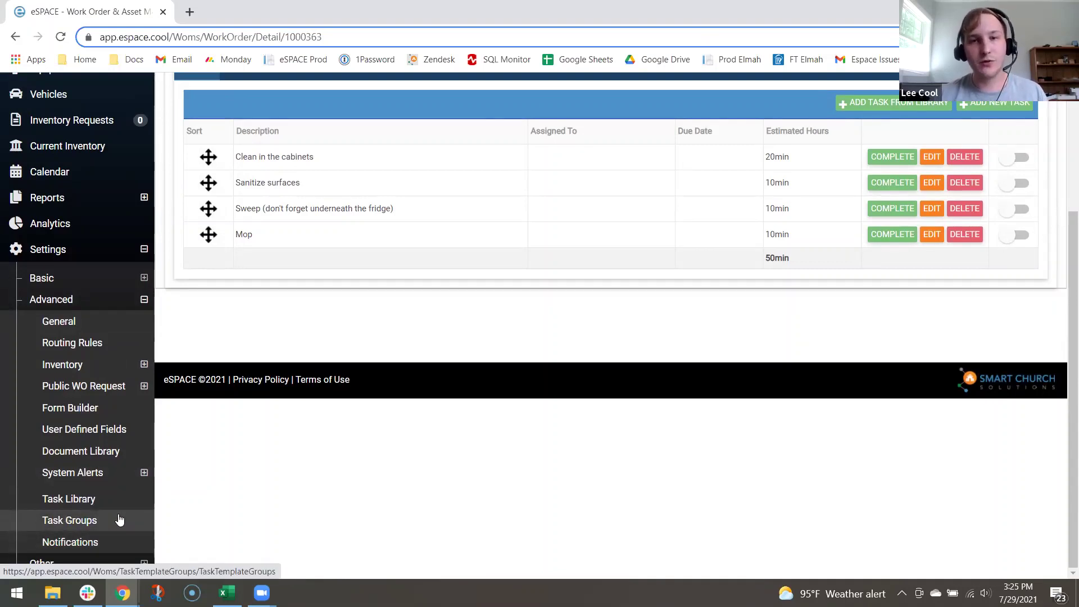
scroll(440, 352, up, 3)
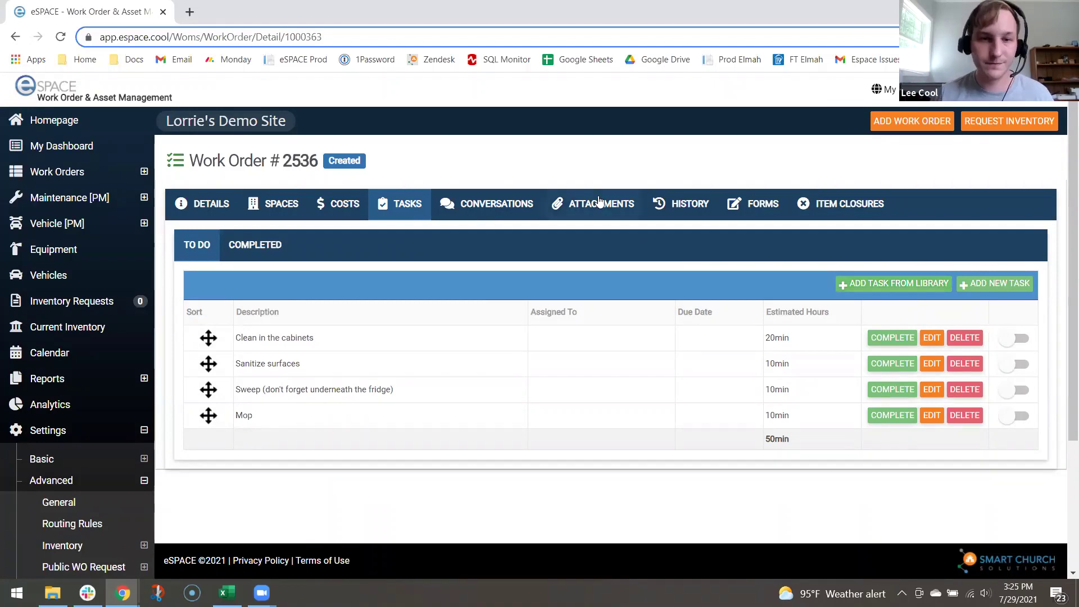
Review the work order's open and closed conversations and the new conversation form, closing the form without starting a conversation.
click(501, 207)
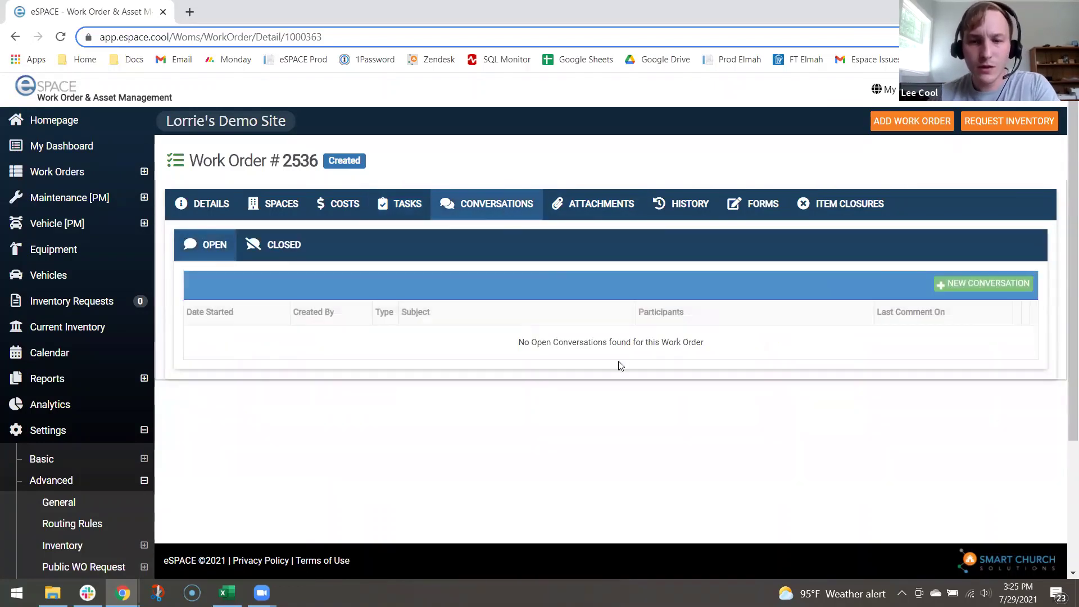
click(982, 285)
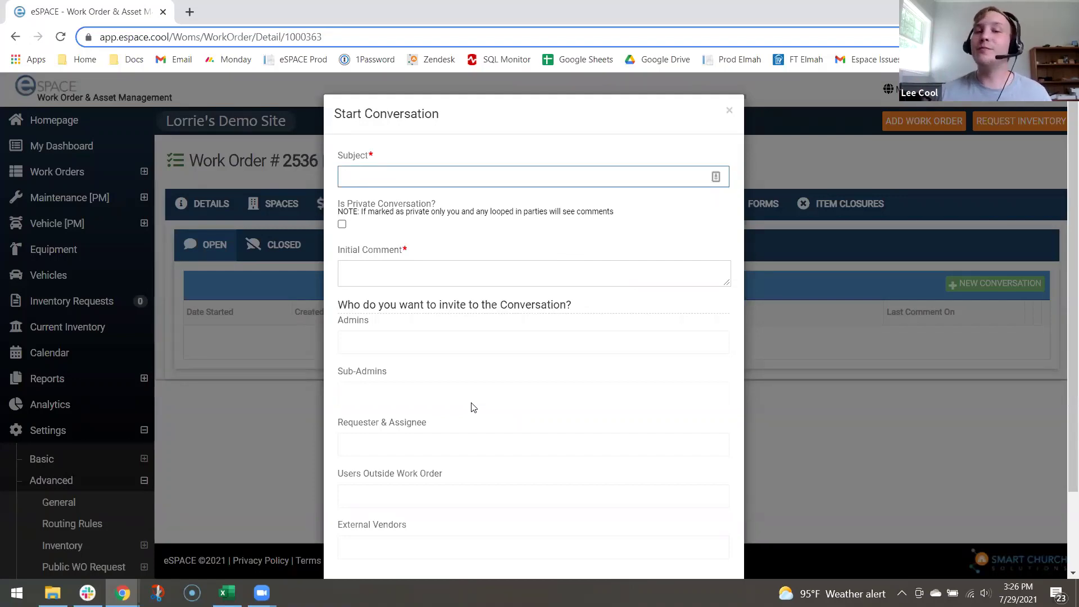
click(729, 110)
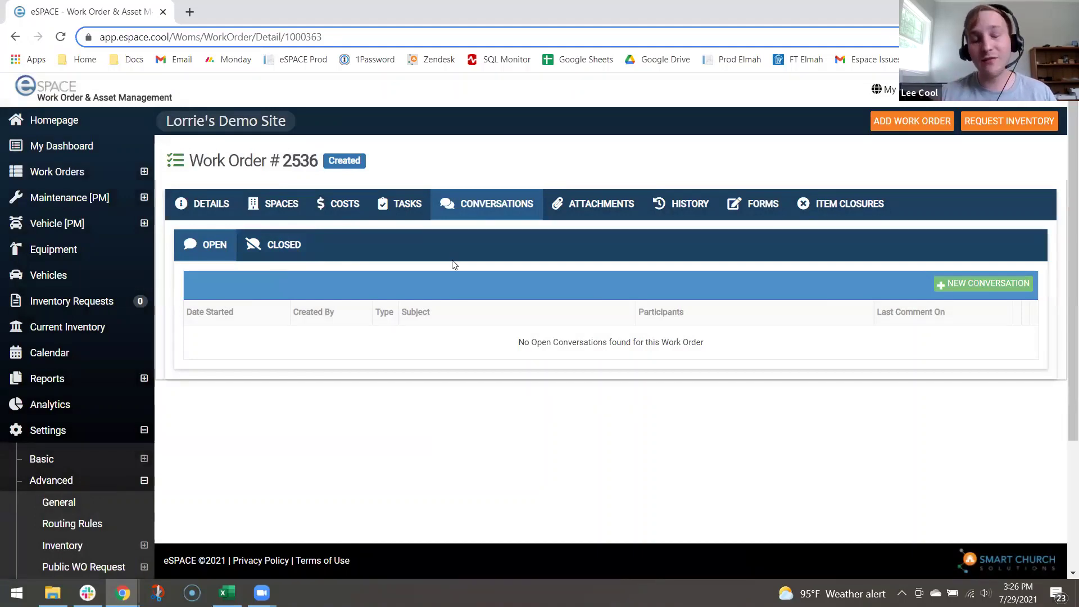
click(298, 250)
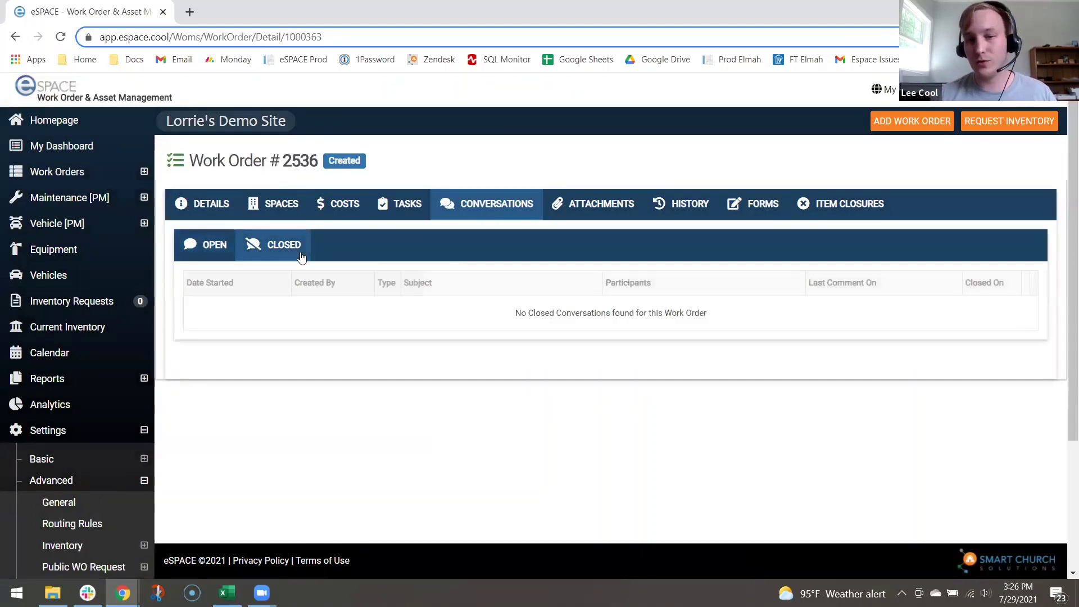
Start a new conversation on the urgent "Location is everything TOO" work order and invite its public requester.
click(89, 145)
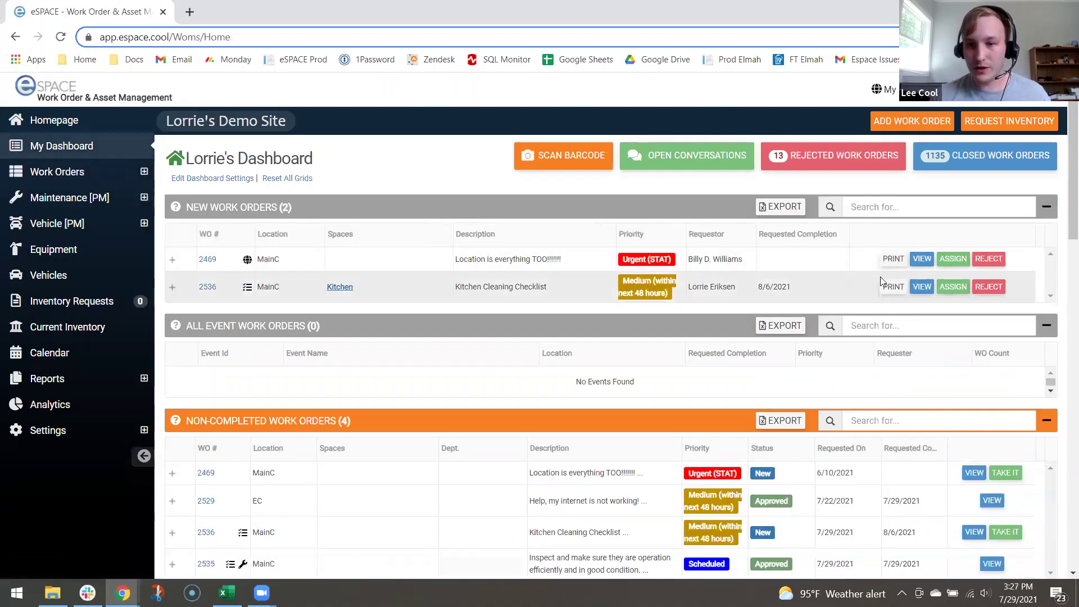
click(922, 259)
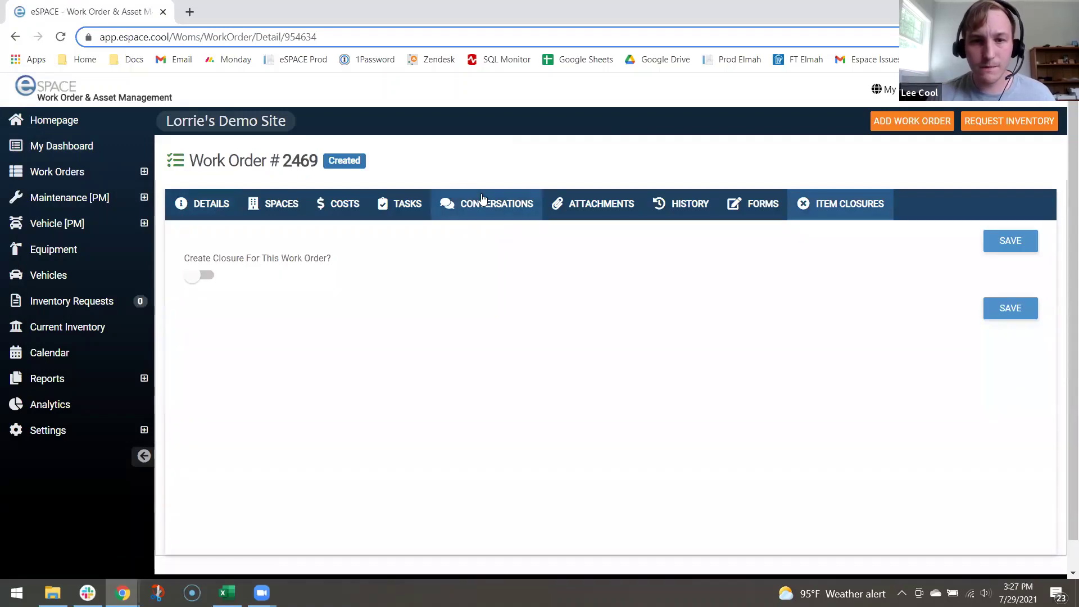
click(481, 200)
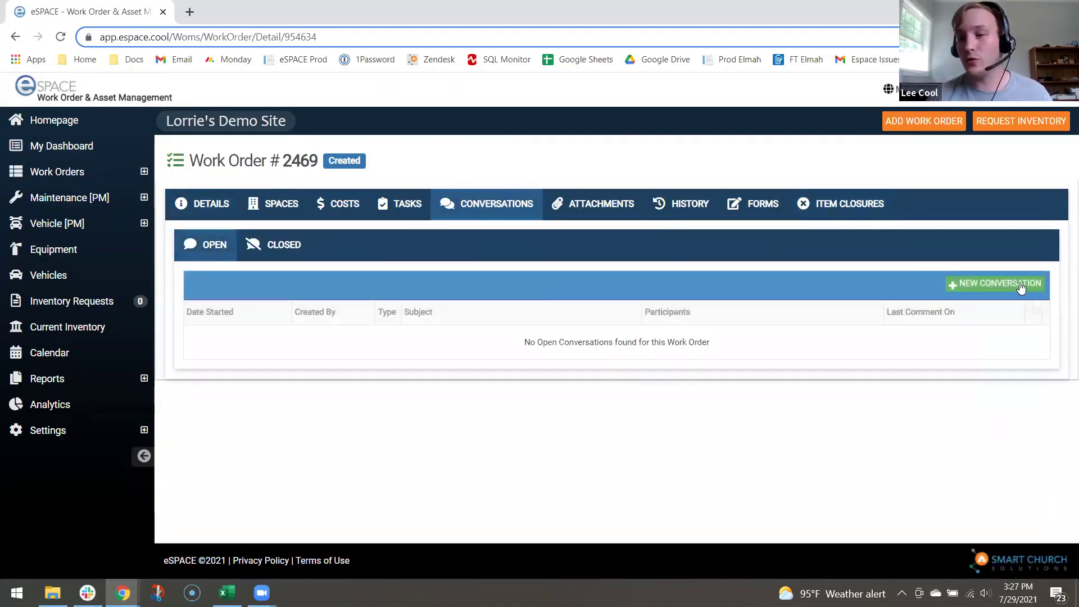
click(999, 282)
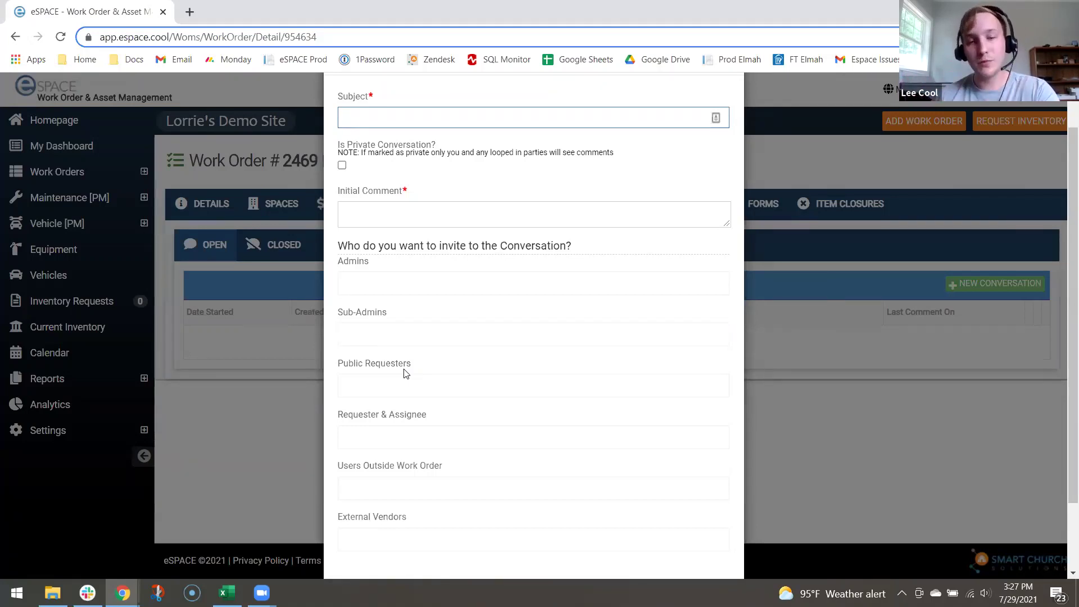
click(399, 390)
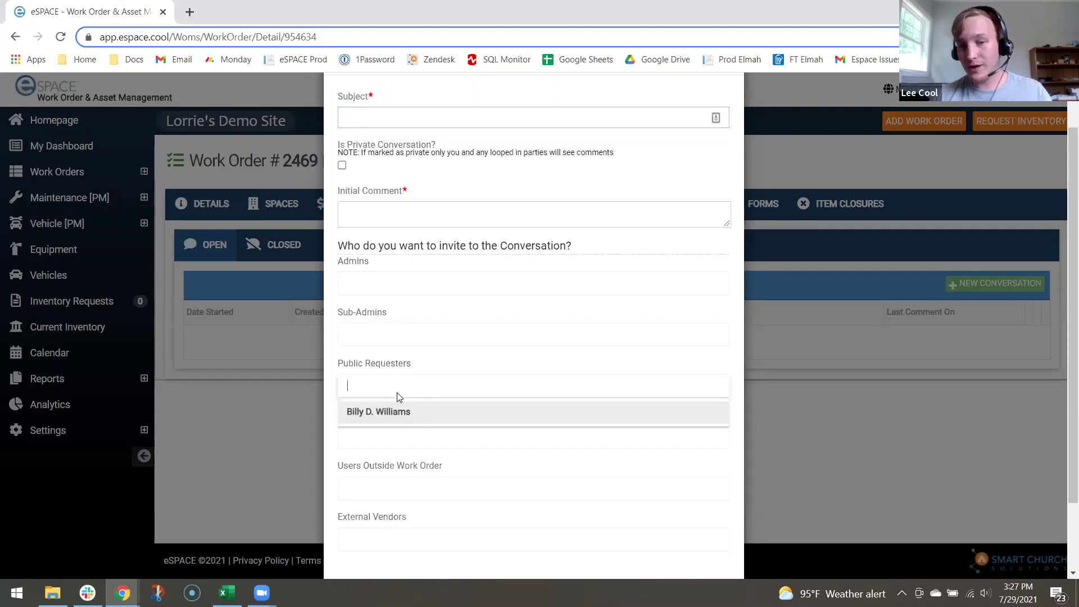
click(390, 418)
scroll(479, 356, up, 1)
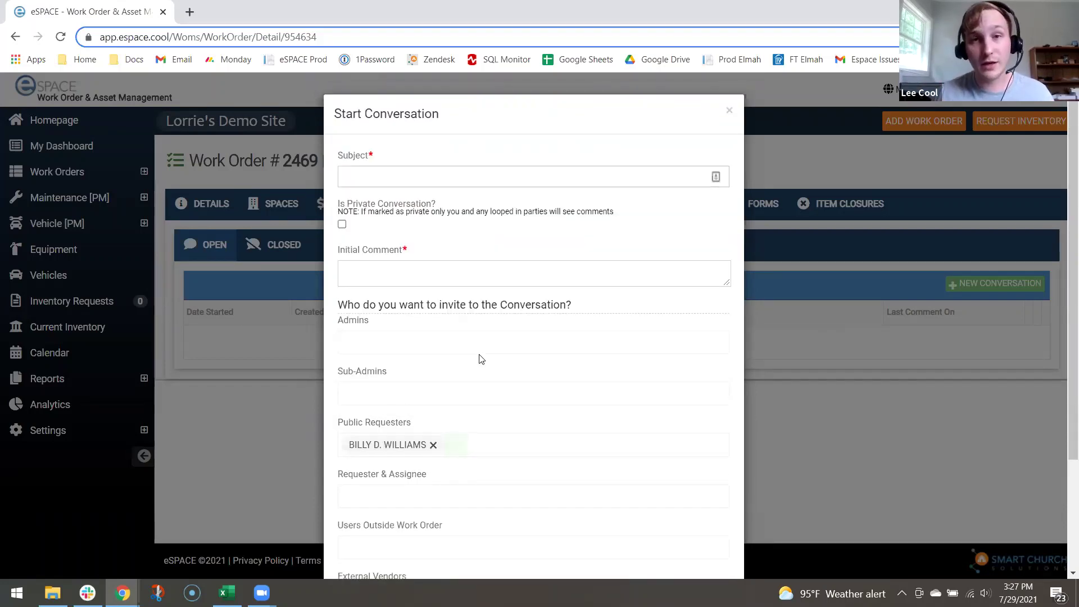
Review the subject, comment and invitation fields of the new conversation, and close the form without starting it.
click(413, 178)
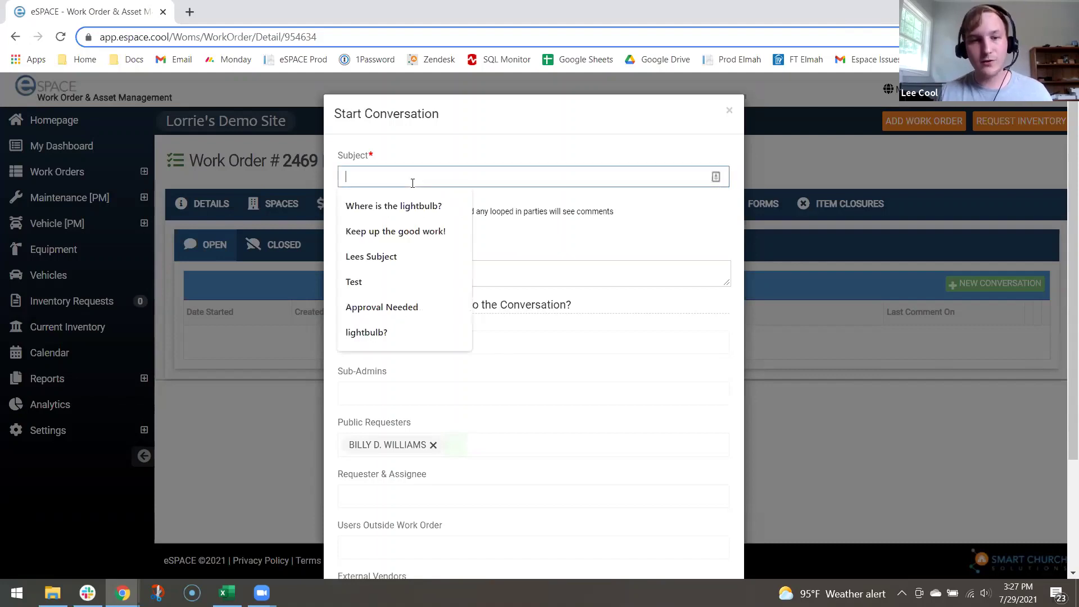
click(556, 210)
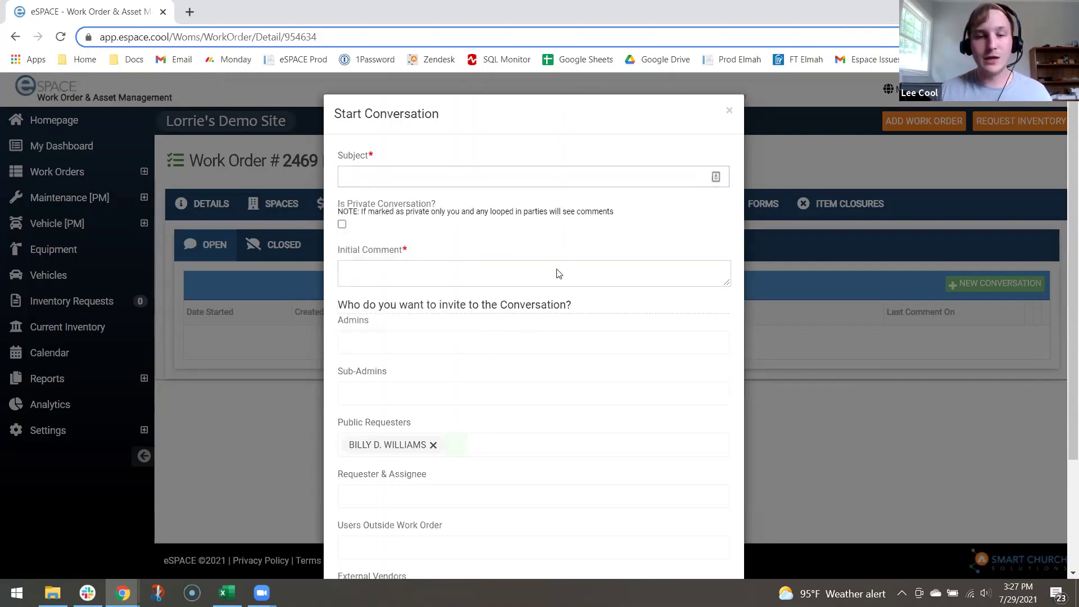
scroll(556, 274, down, 3)
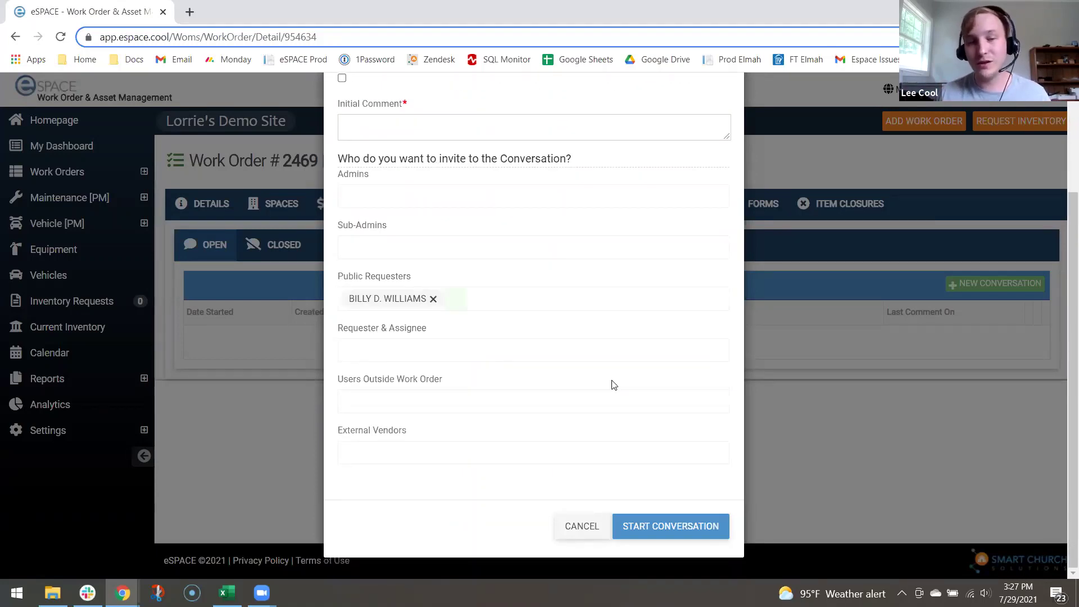
scroll(613, 385, up, 3)
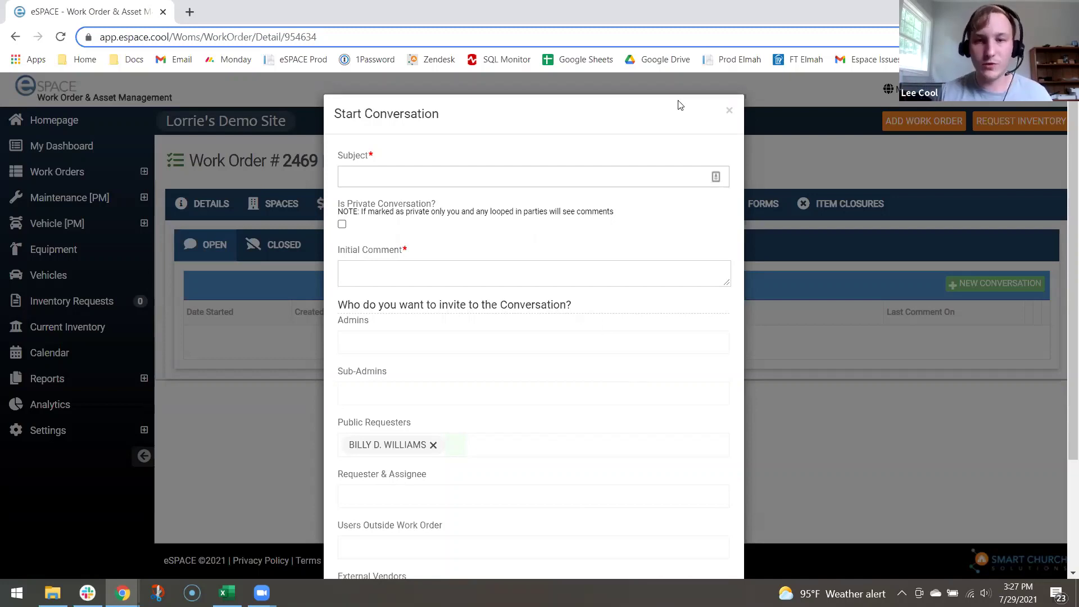
click(728, 110)
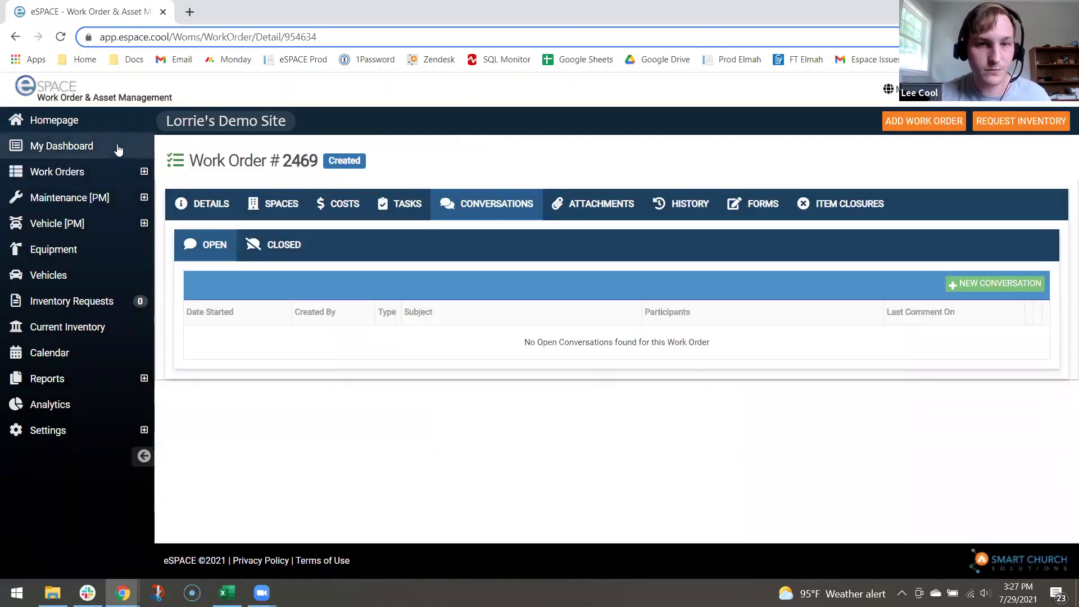
Reopen the Kitchen Cleaning Checklist work order from the dashboard and review its attachment options and update history.
click(59, 145)
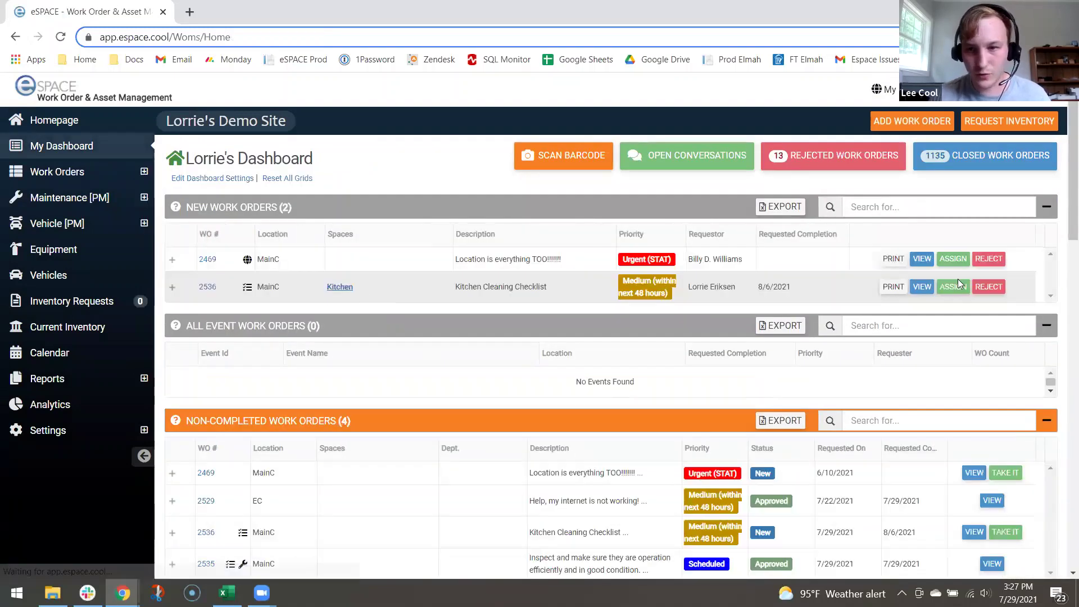
click(922, 287)
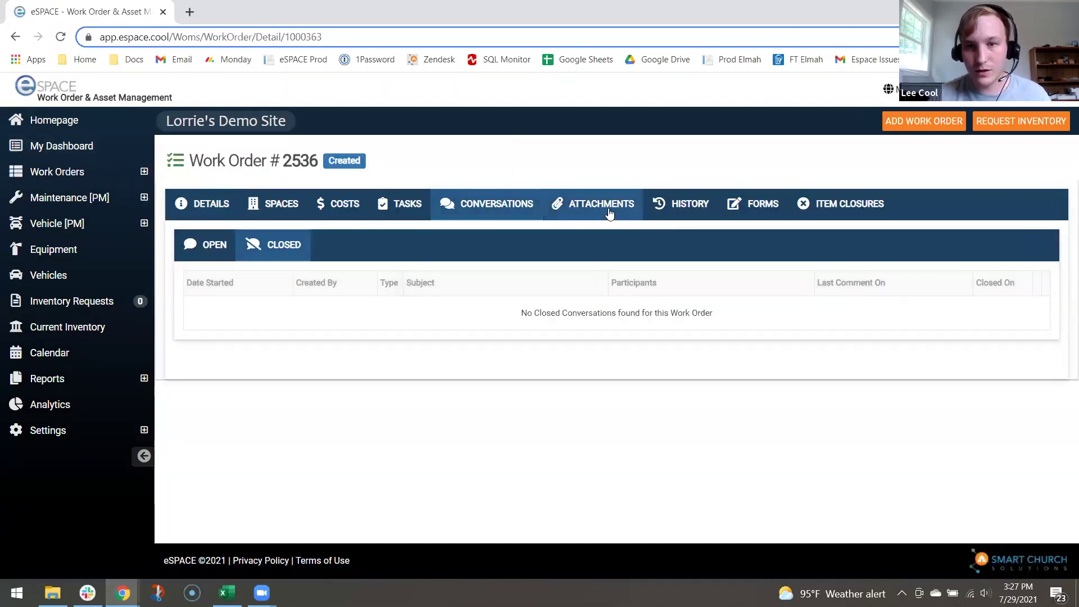
click(609, 210)
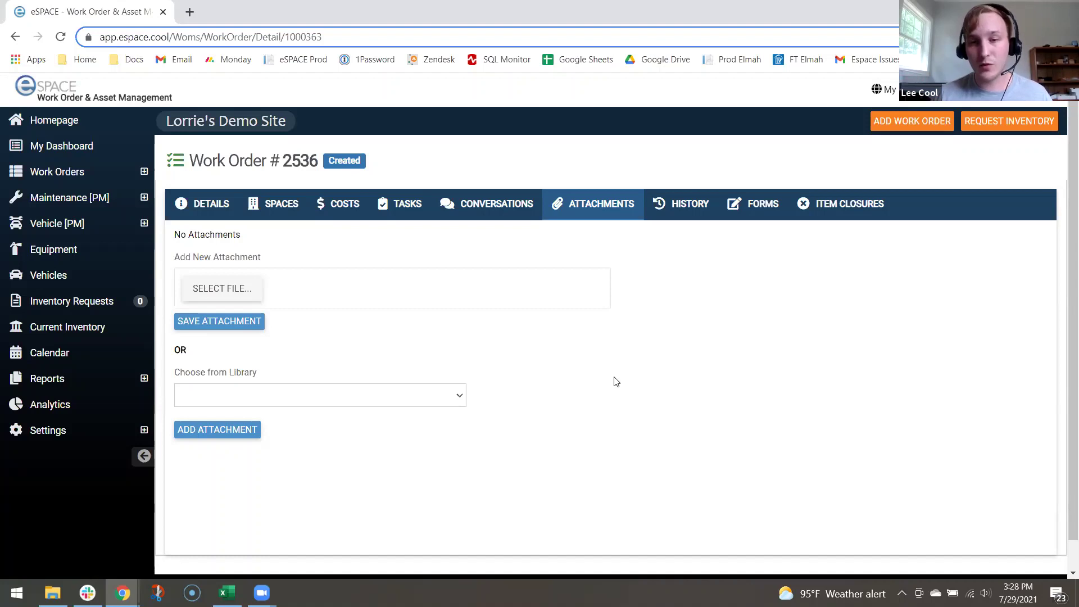
click(686, 214)
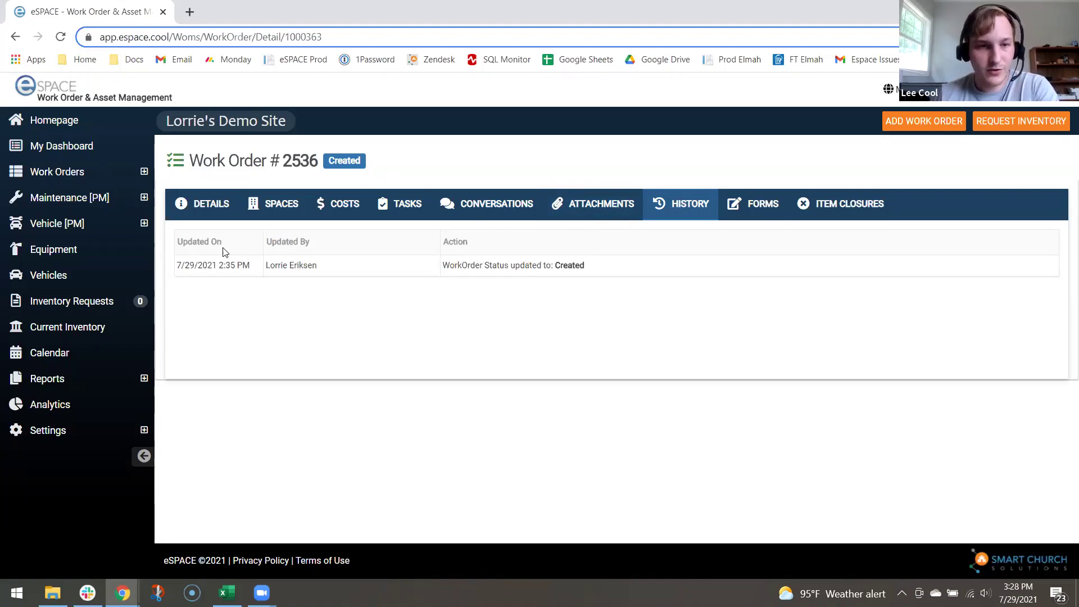
triple_click(219, 265)
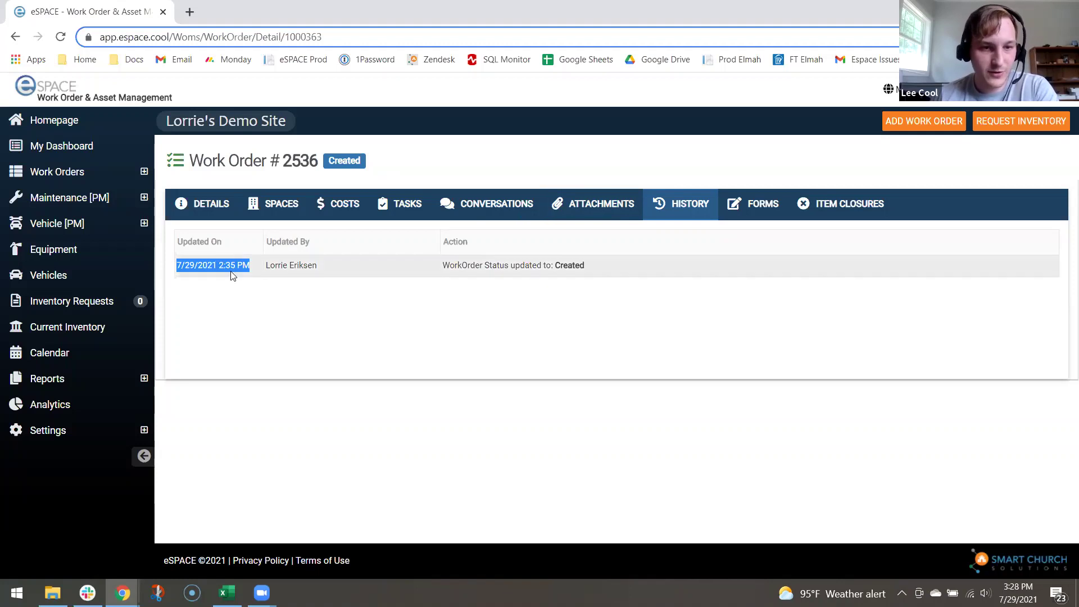
click(291, 267)
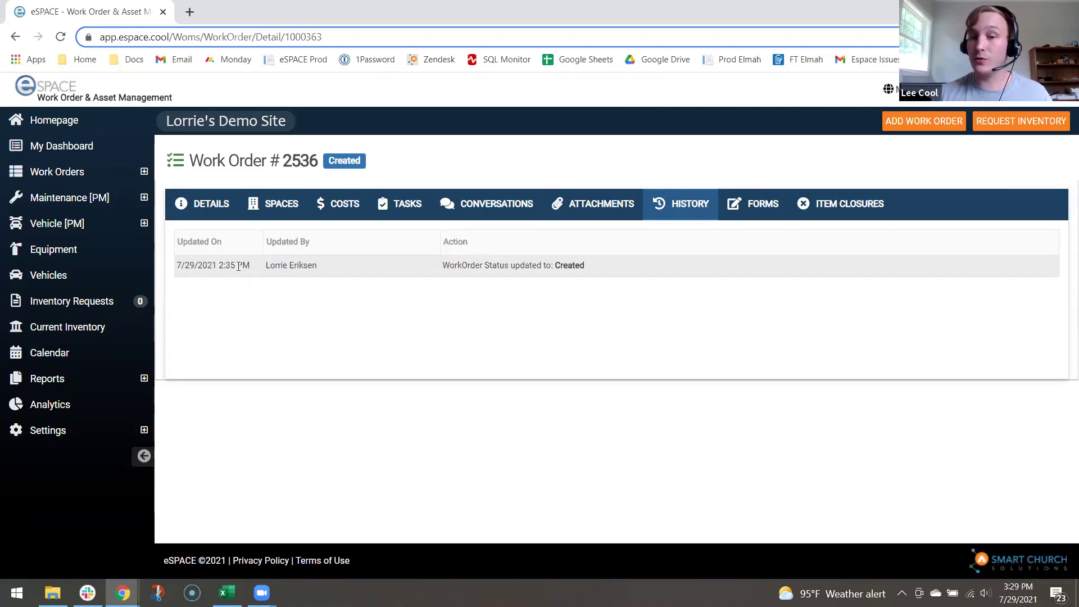
Review the forms linked to the work order, highlighting AFTER HOURS & EMERGENCY ONLY.
click(744, 207)
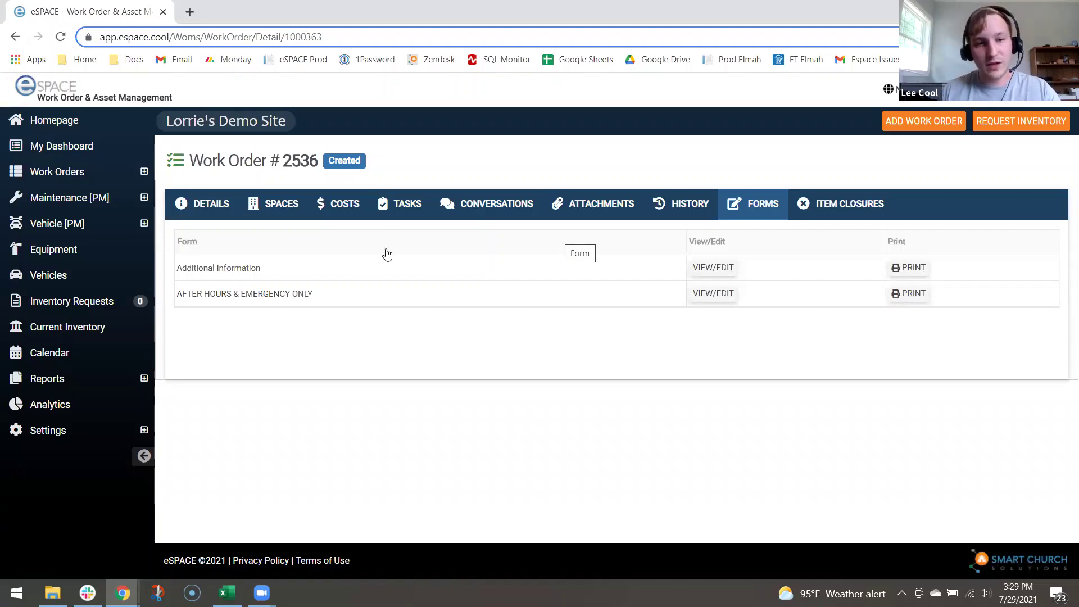
triple_click(249, 296)
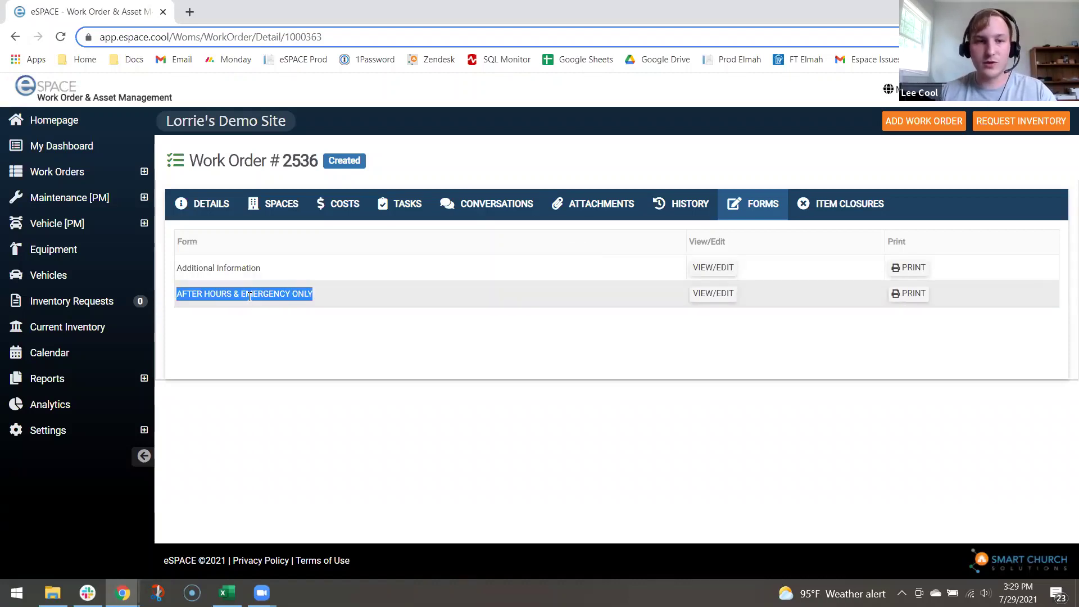
click(331, 294)
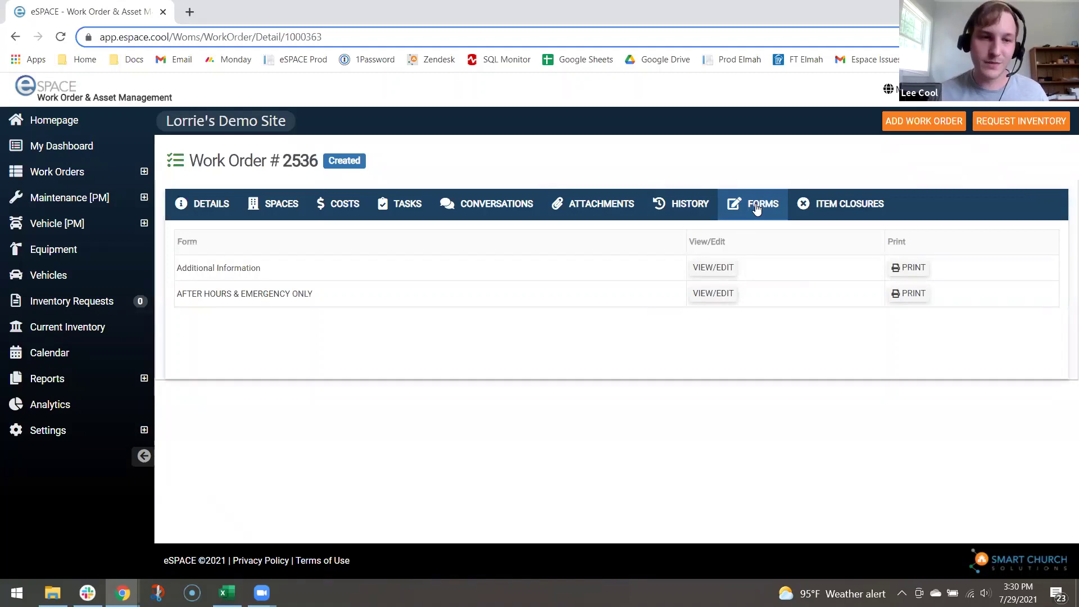
Enable creating an item closure for the work order and turn off its all-day closure option.
click(854, 203)
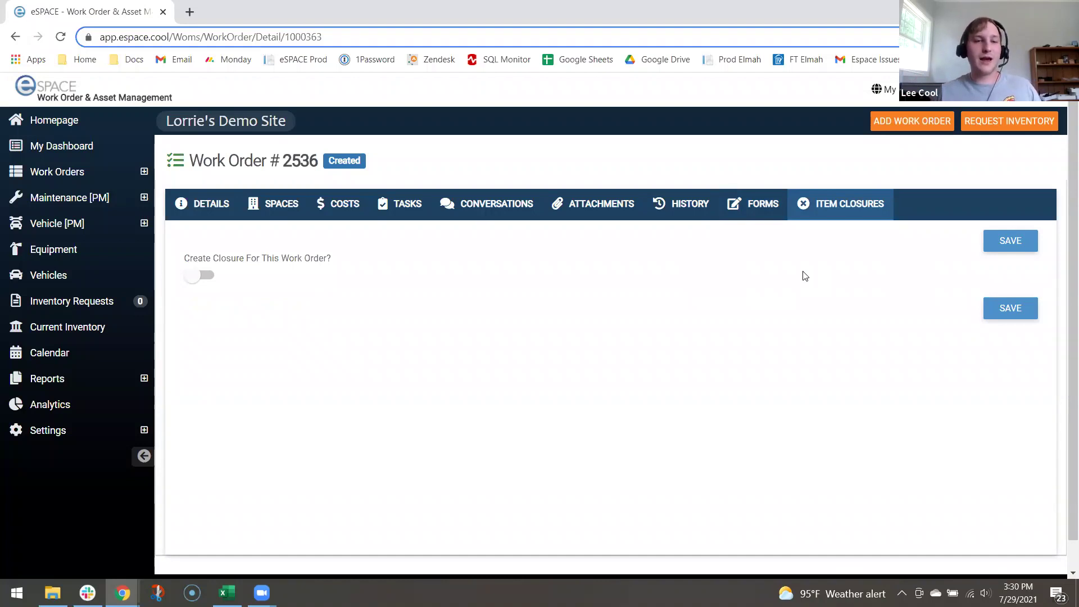
click(206, 277)
scroll(424, 298, down, 2)
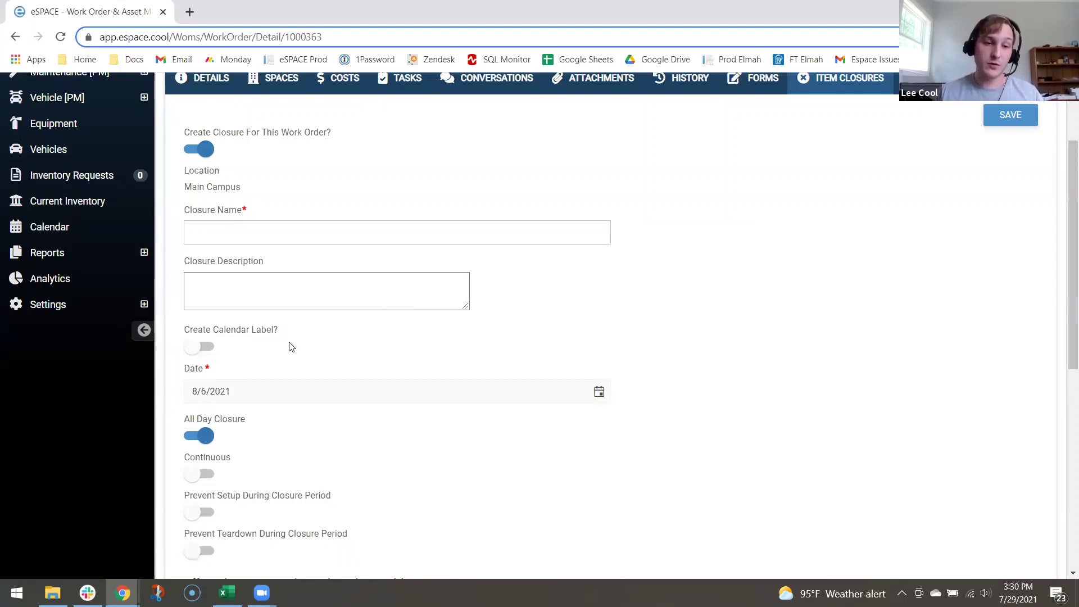
scroll(290, 344, down, 2)
click(203, 348)
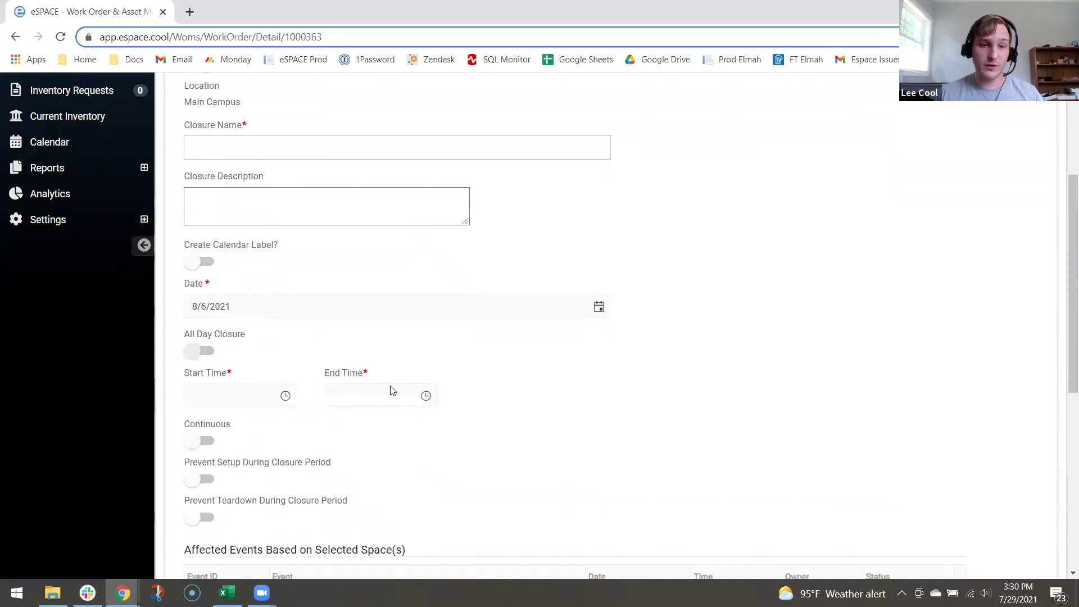
Select the MainC - Wedding Chapel and Private Rooms space for the closure to check its affected events, and deselect it again.
scroll(203, 349, down, 7)
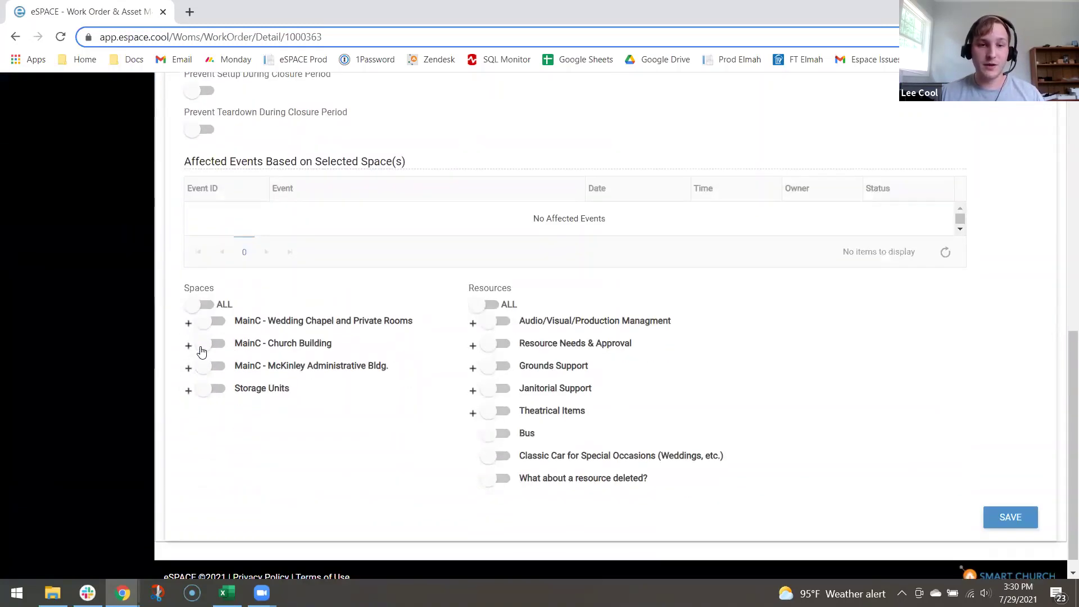
click(218, 306)
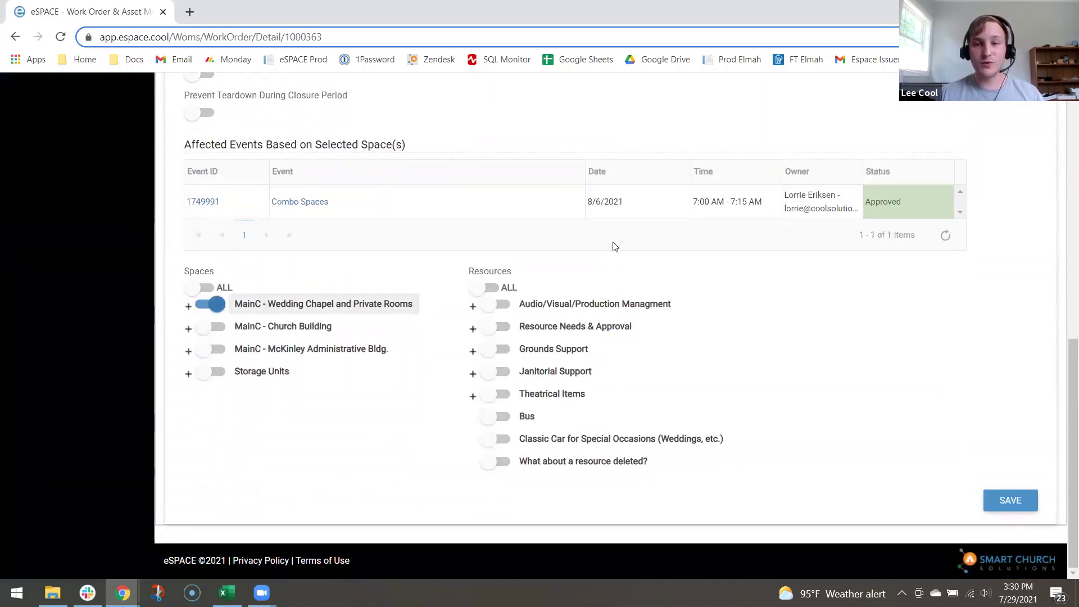
scroll(431, 319, up, 2)
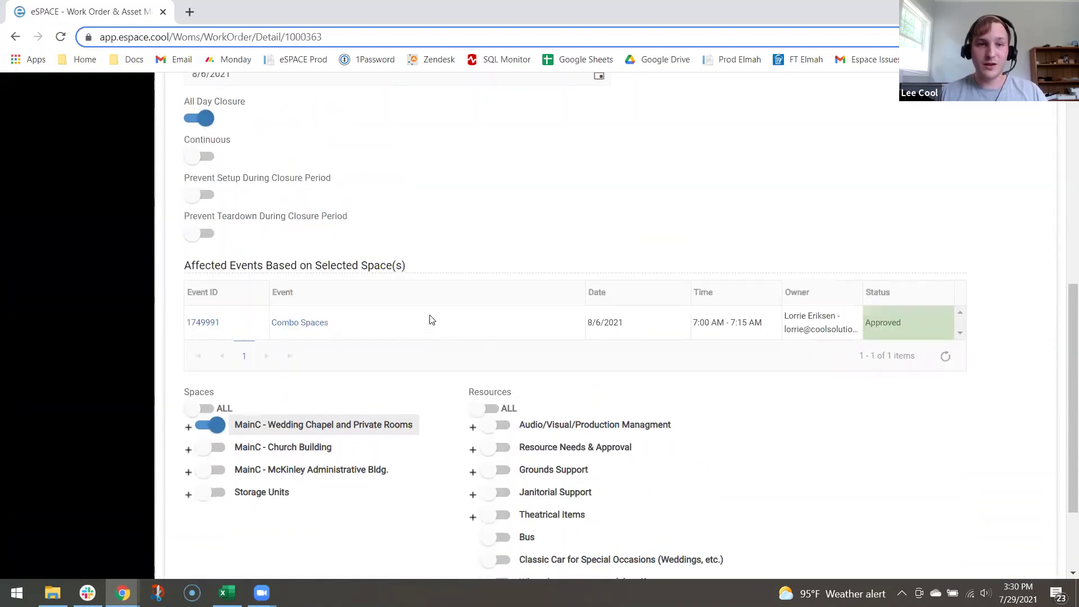
scroll(431, 319, down, 2)
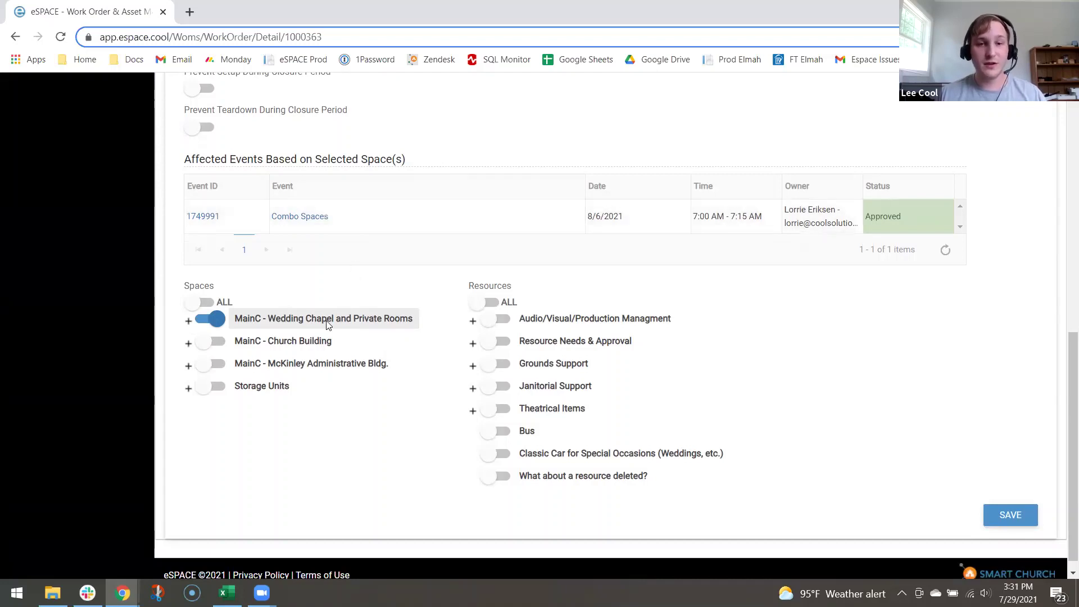
scroll(323, 321, up, 1)
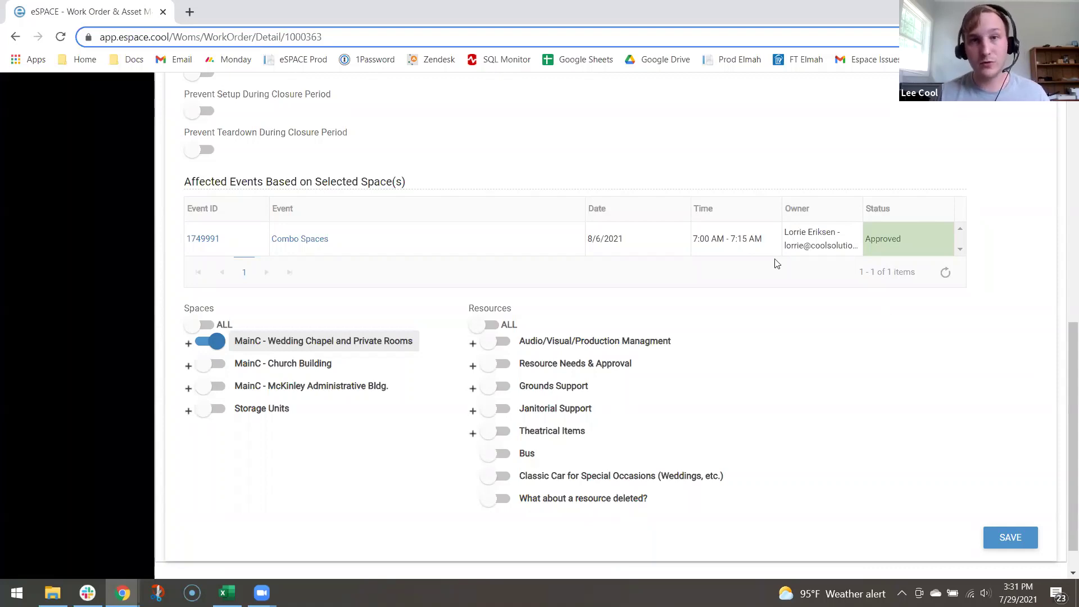
click(214, 342)
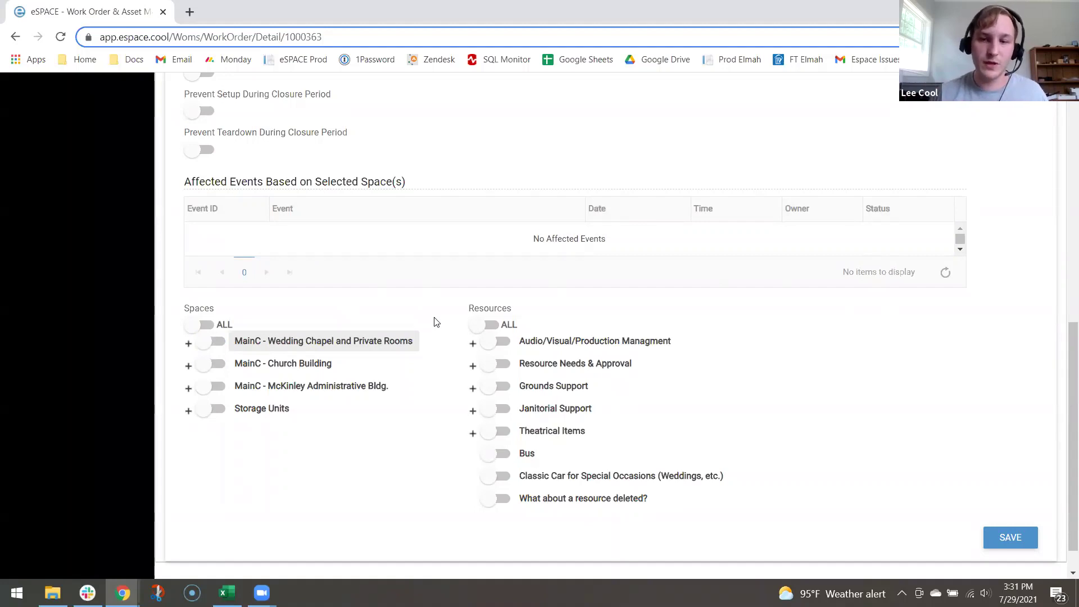
scroll(436, 322, up, 8)
scroll(436, 322, up, 2)
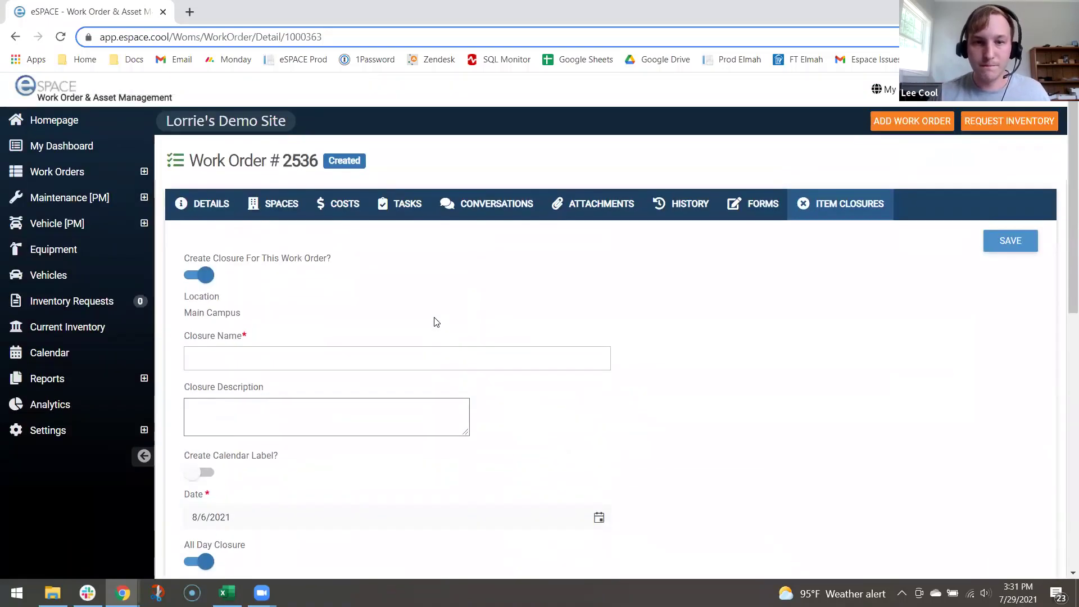
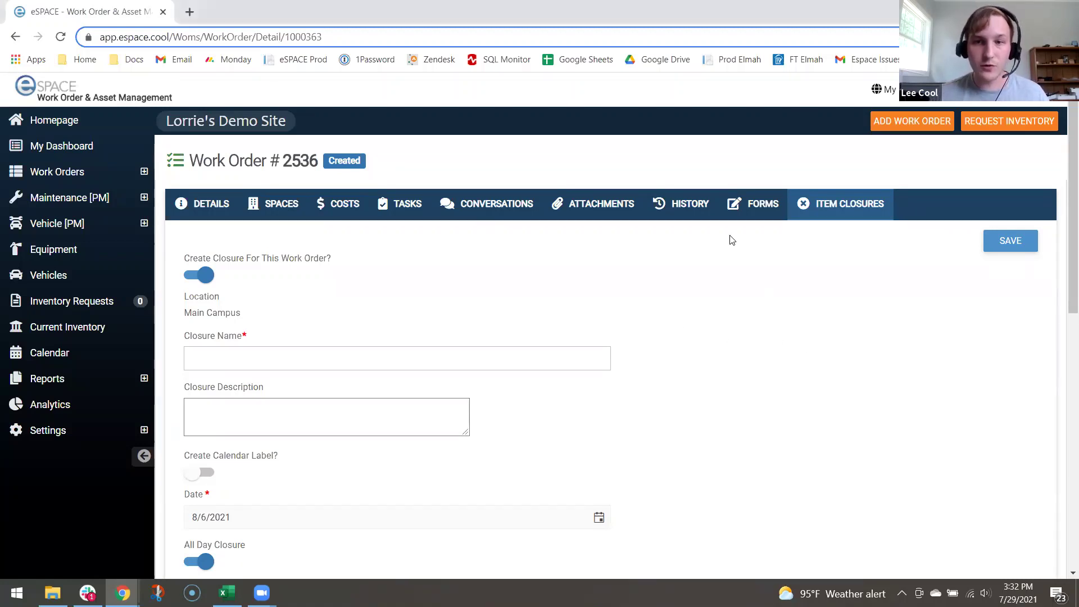
Open the forms setup for public work order requests in the advanced settings.
click(56, 431)
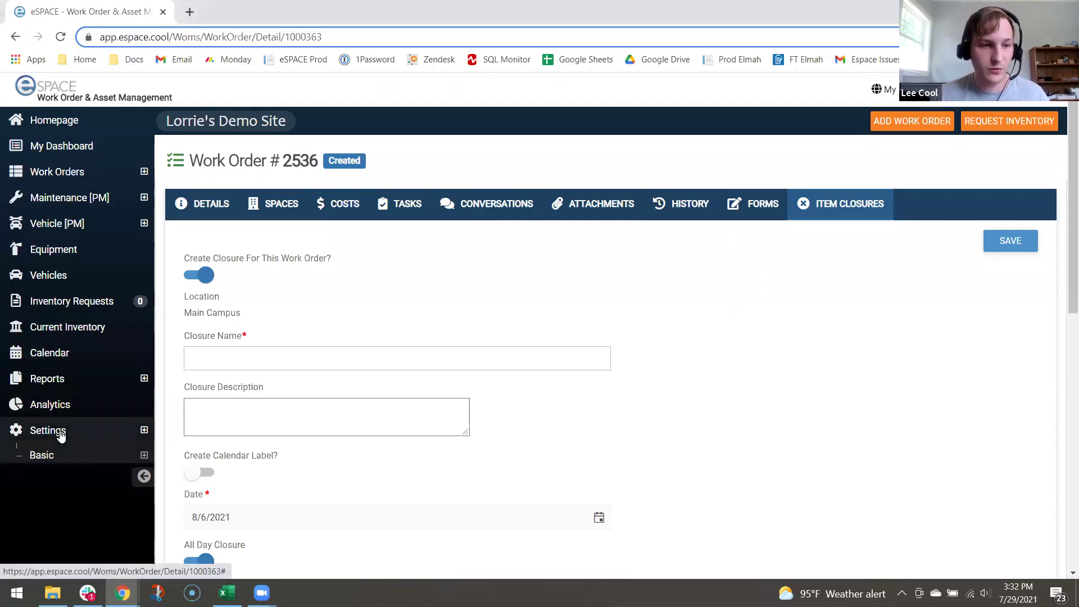
scroll(63, 434, down, 1)
click(75, 415)
scroll(76, 416, down, 2)
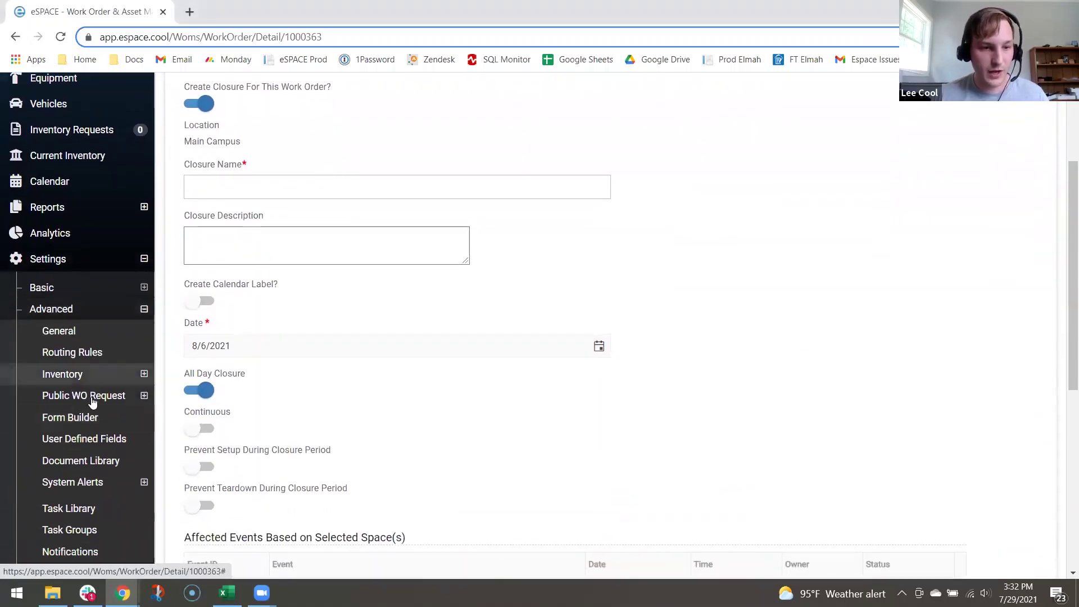
click(83, 396)
click(83, 410)
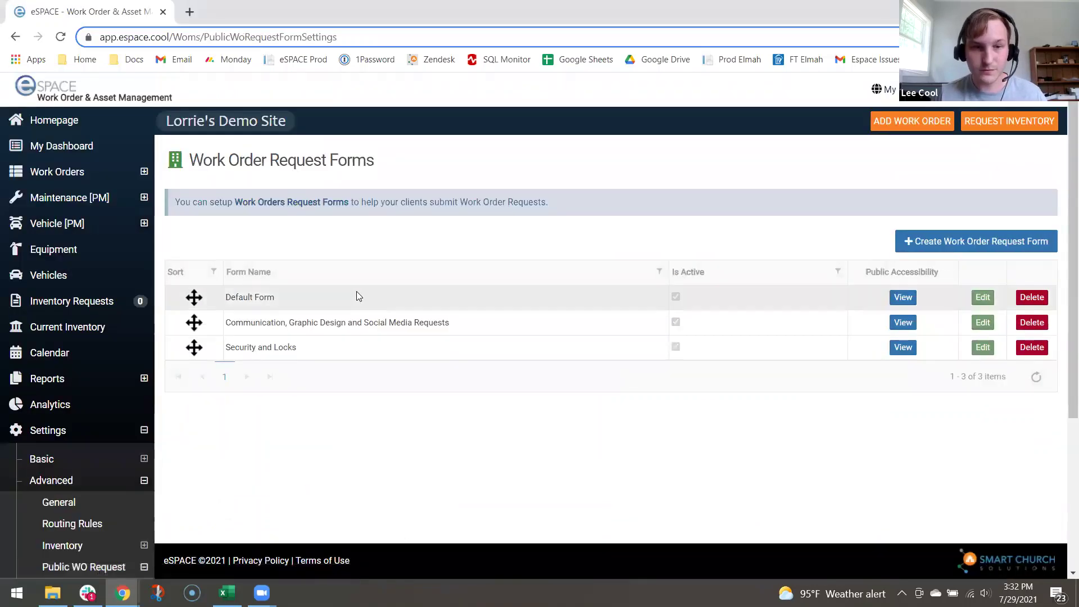
Review the Default Form's public accessibility details and its linked public request page, and close both.
click(903, 297)
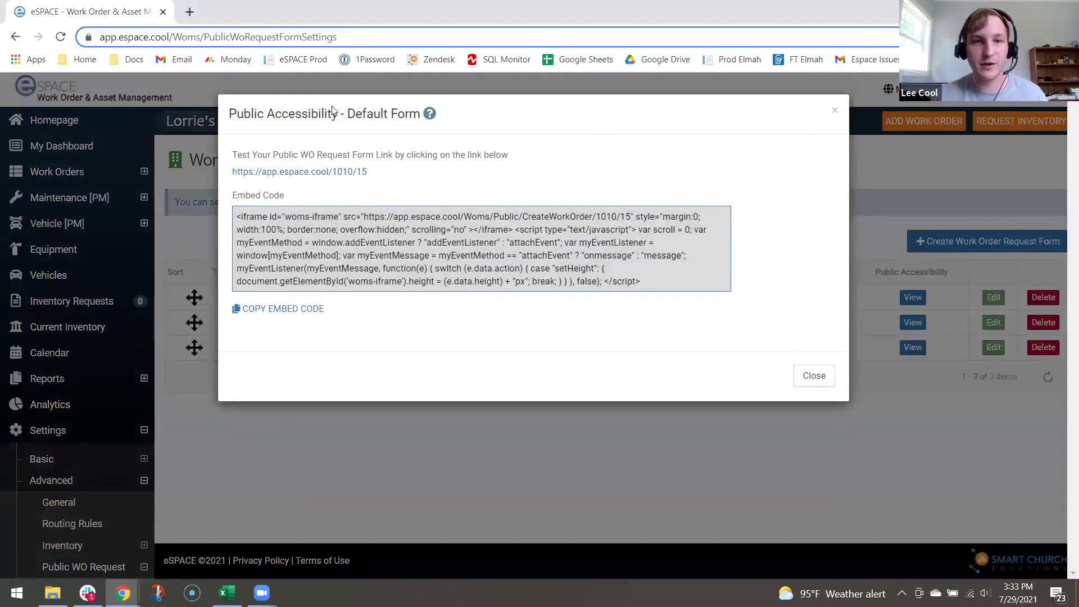
click(298, 172)
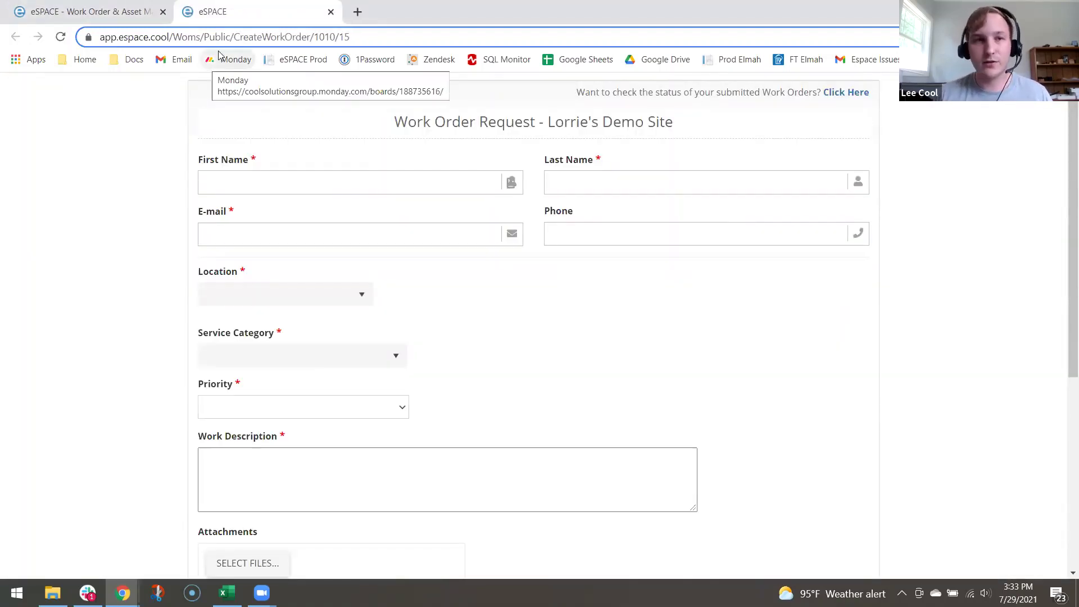
click(253, 37)
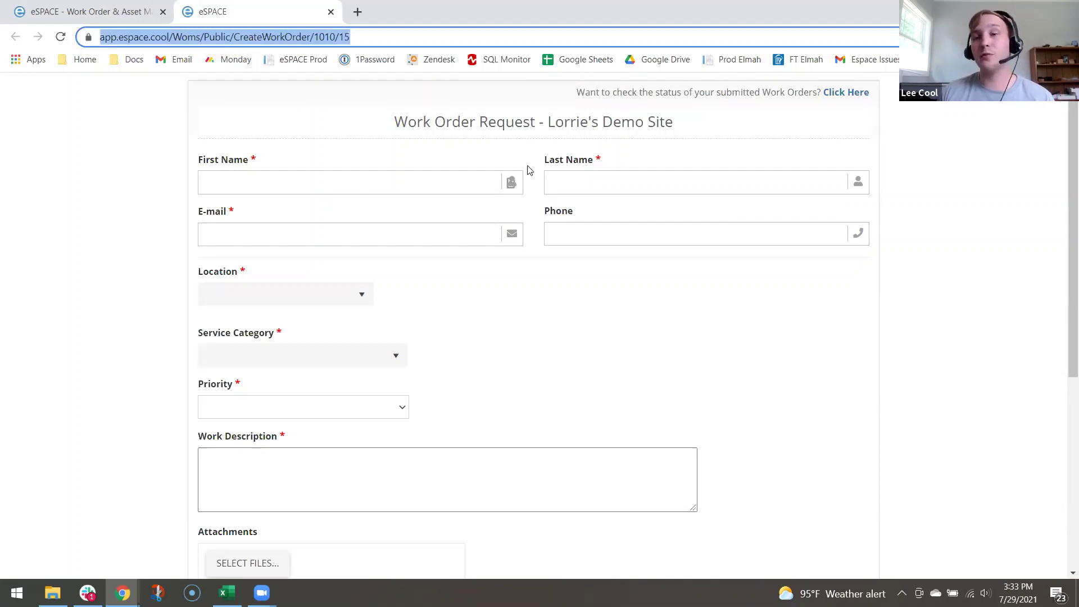
click(330, 12)
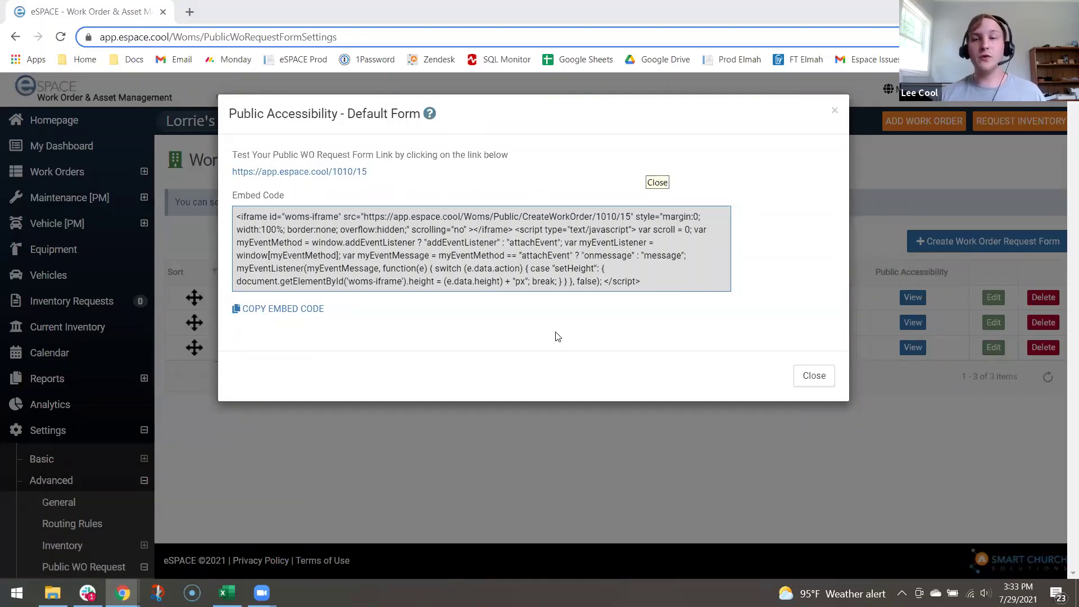
click(833, 112)
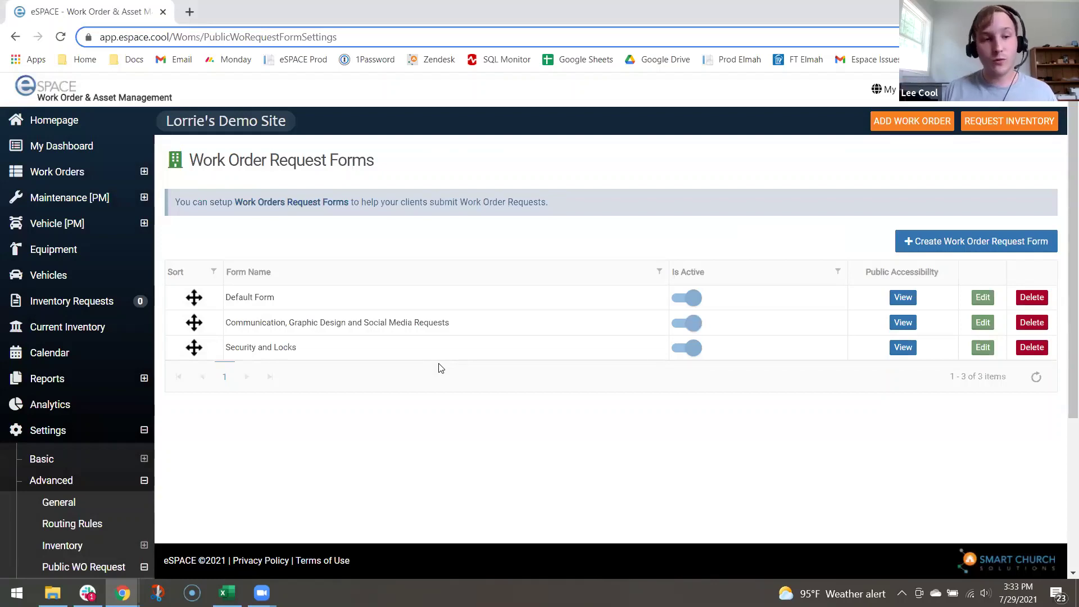
Reopen the Default Form's public request page and look through its available service categories.
scroll(182, 385, down, 1)
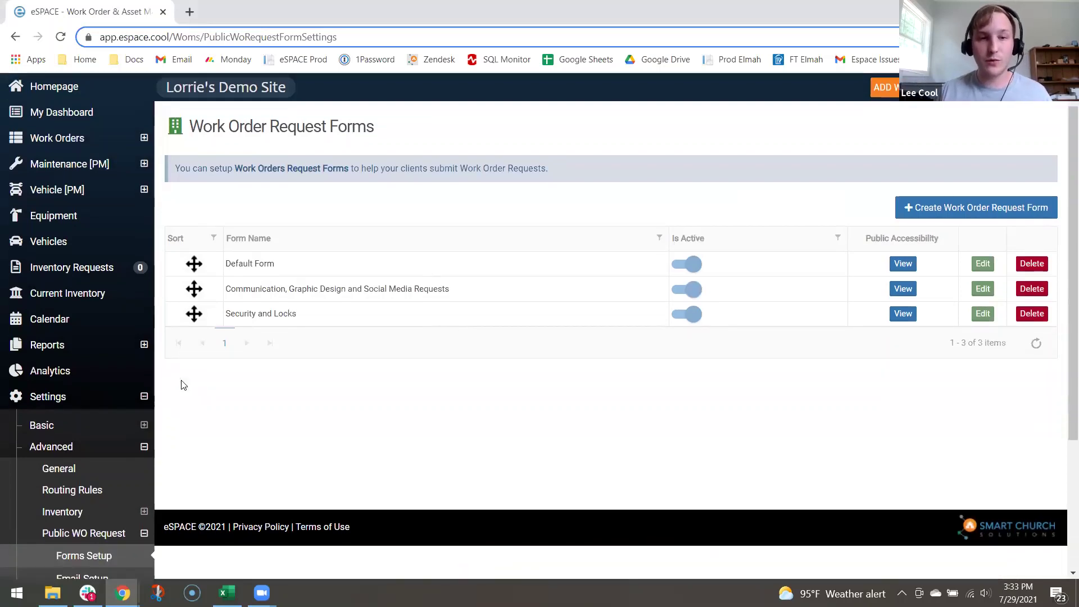
click(902, 264)
click(274, 172)
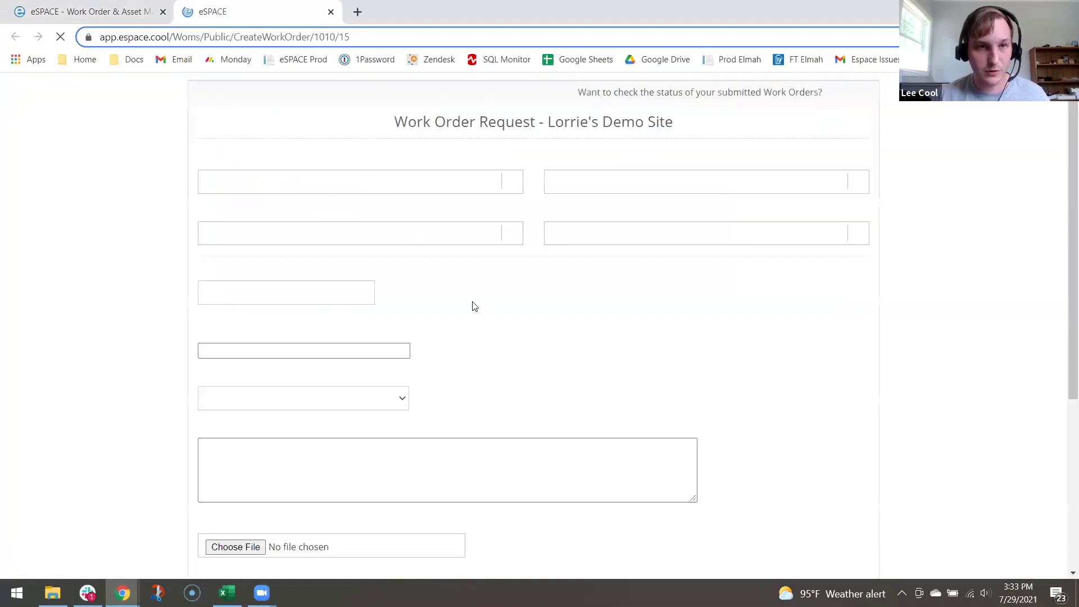
scroll(472, 306, down, 1)
click(305, 282)
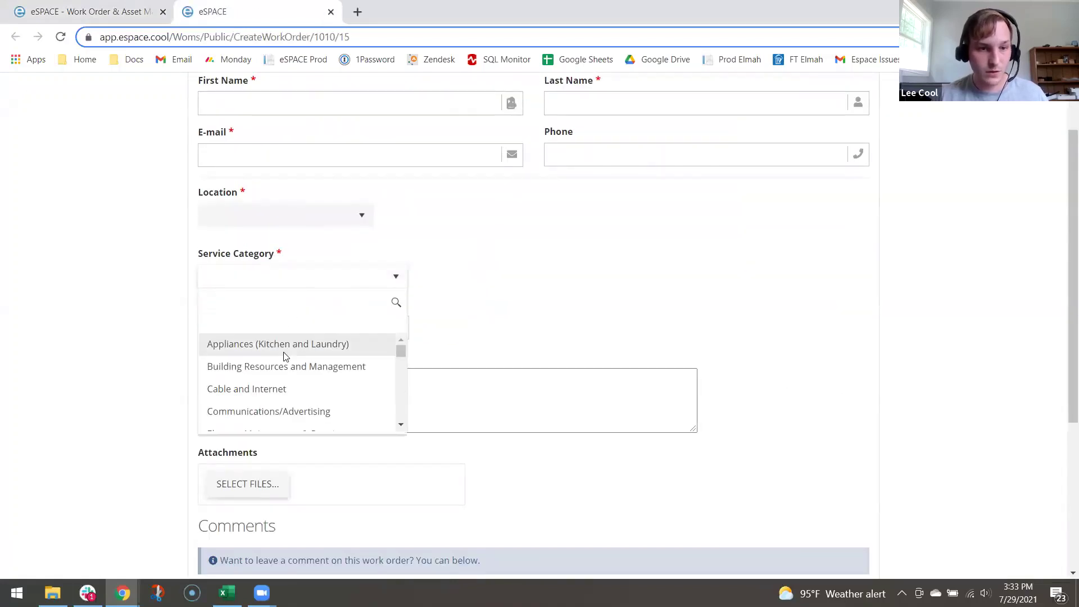
scroll(284, 357, down, 2)
Choose Main Campus and Housekeeping / Janitorial on the public request to review its required forms, and close it without submitting.
click(251, 220)
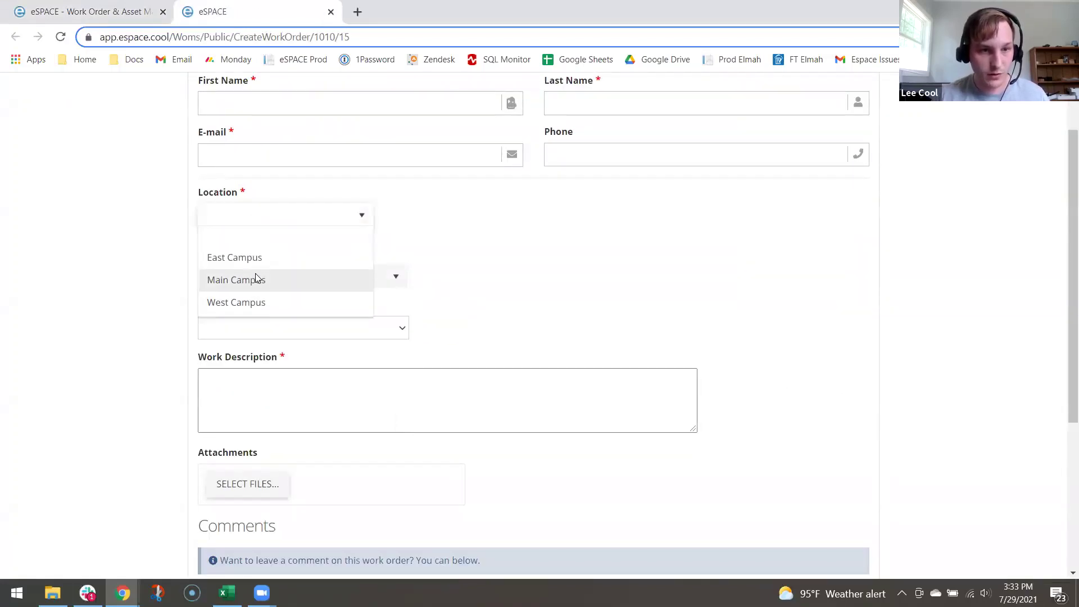
click(256, 273)
click(267, 275)
scroll(259, 366, down, 4)
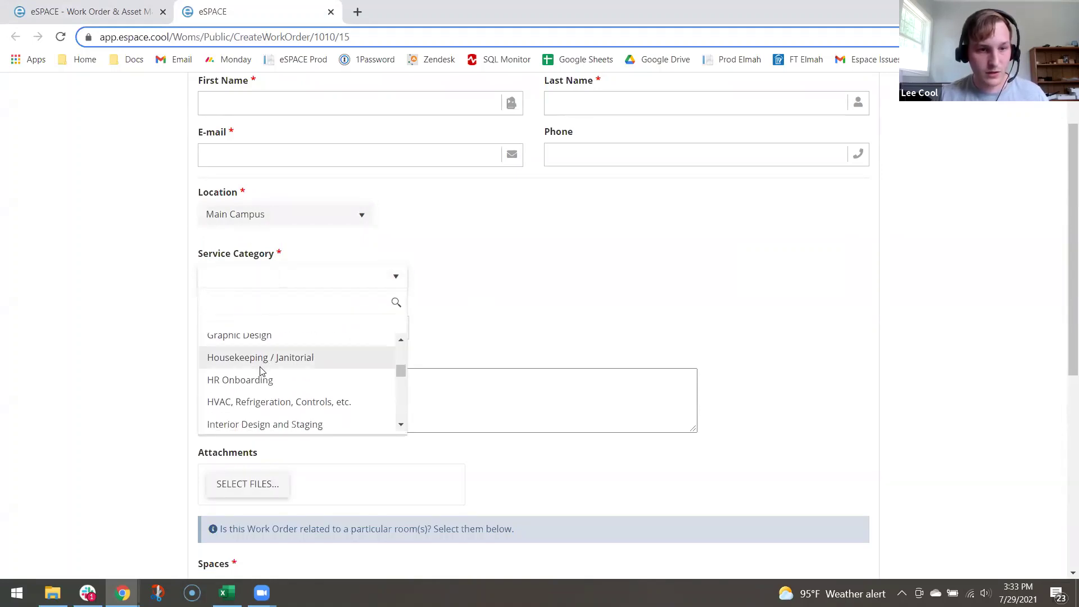
click(260, 365)
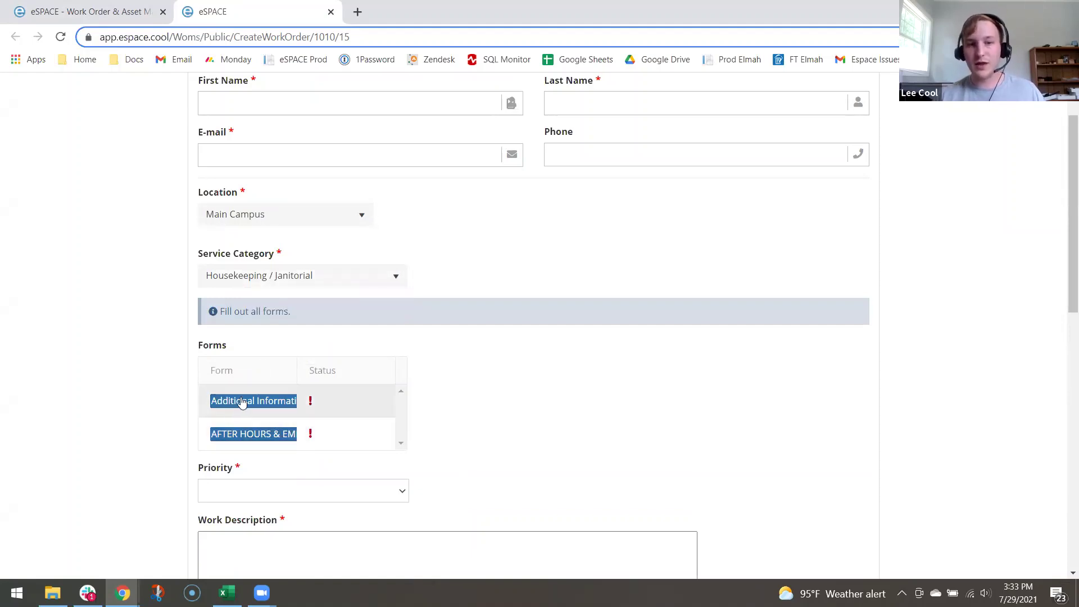
scroll(270, 410, down, 1)
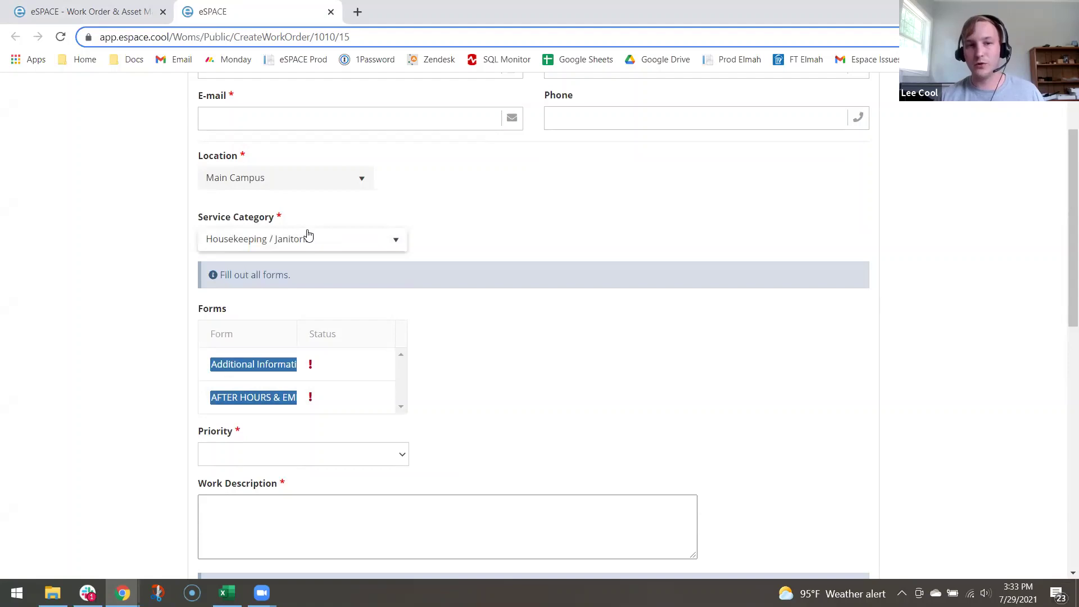
click(331, 12)
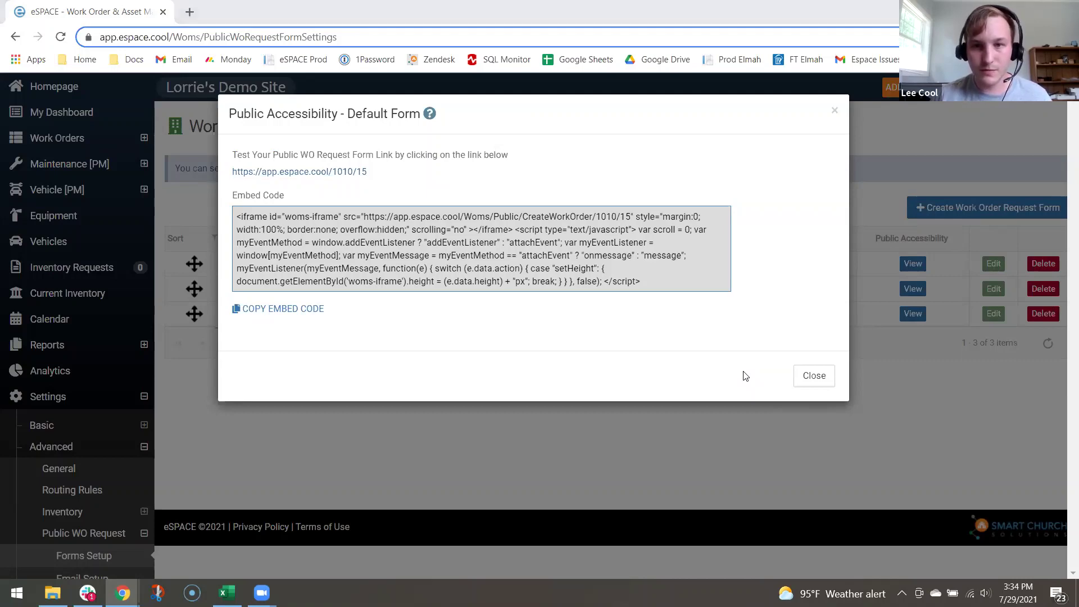
click(810, 377)
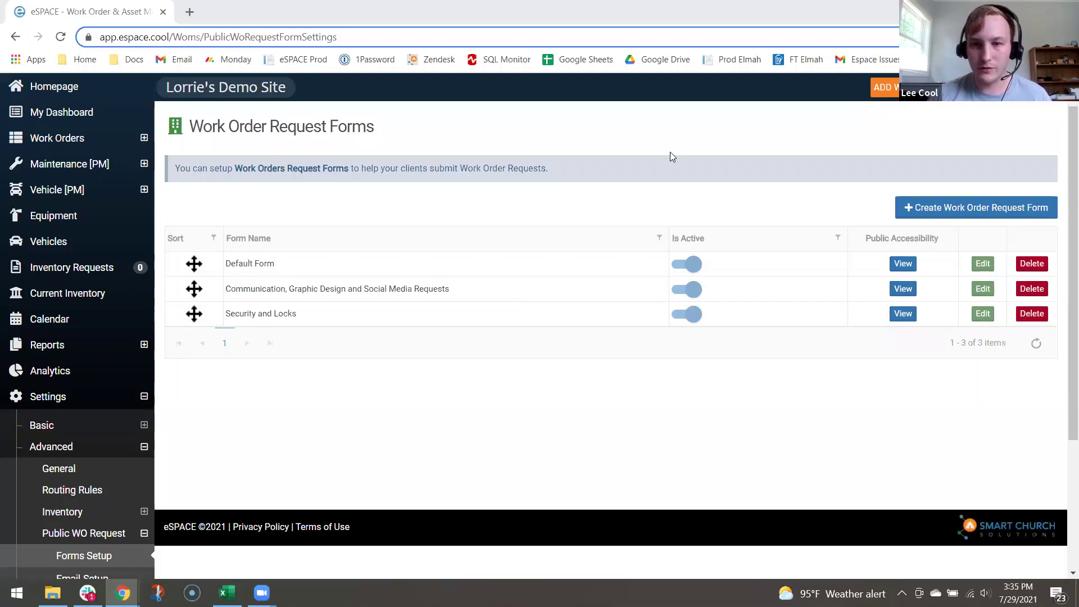
Open the list of scheduled maintenance and start editing the first Clean windows on interior entry.
click(59, 194)
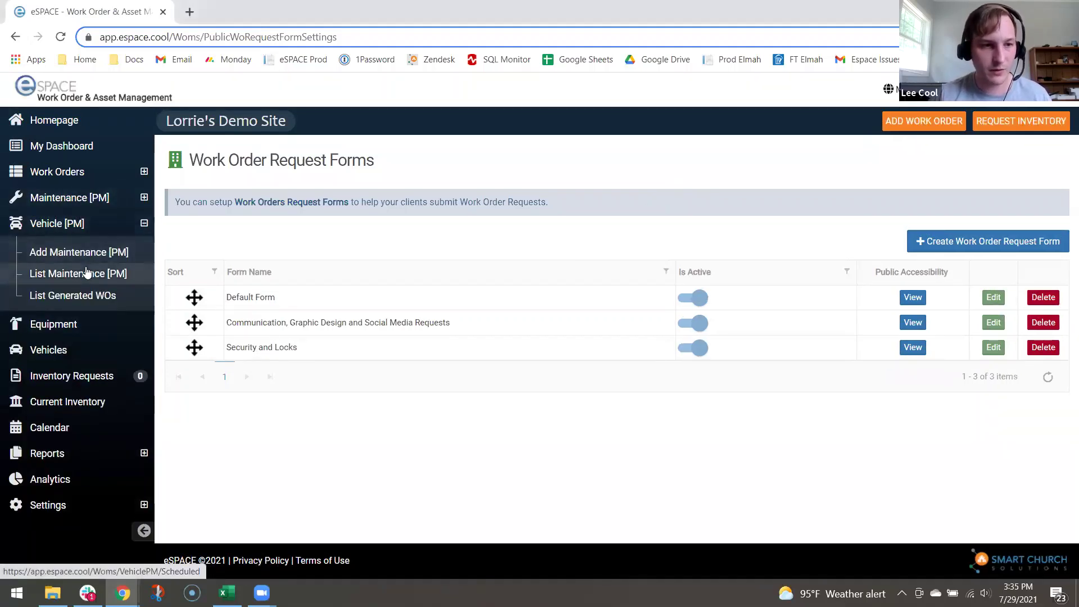
click(92, 202)
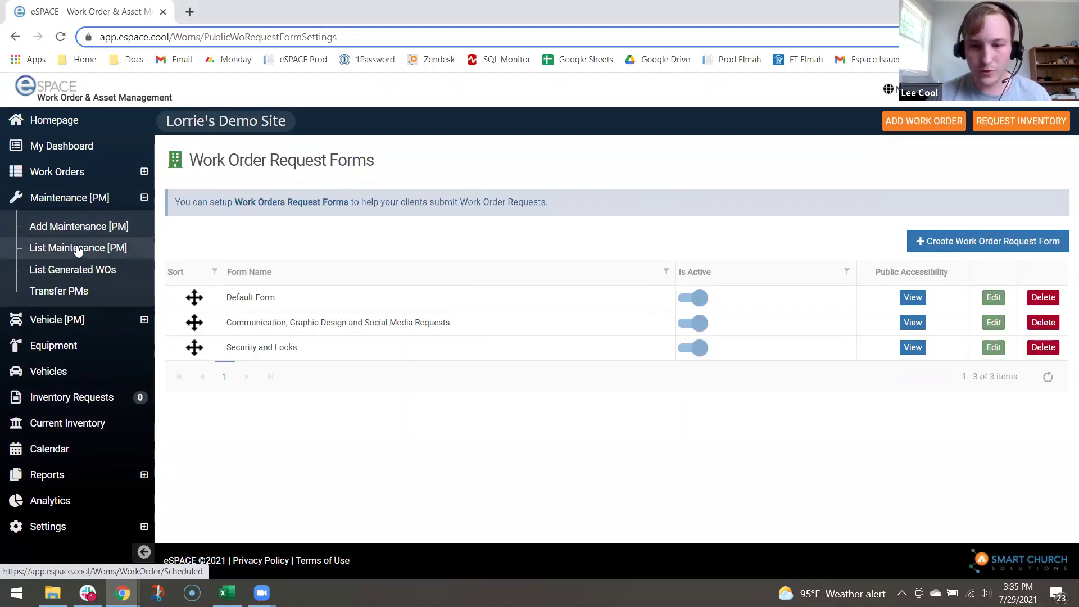
click(78, 251)
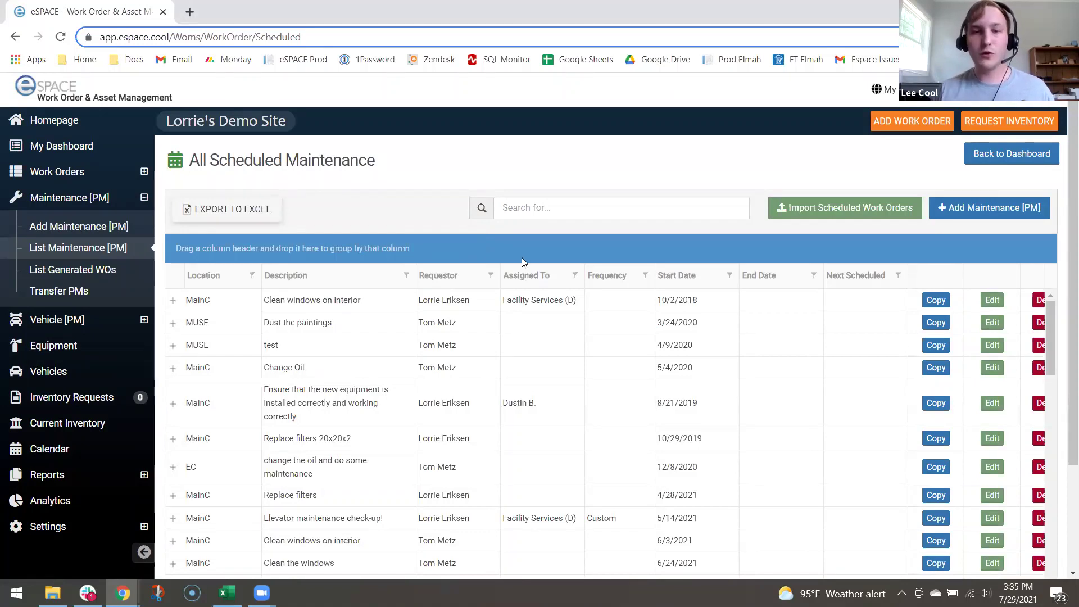
click(995, 303)
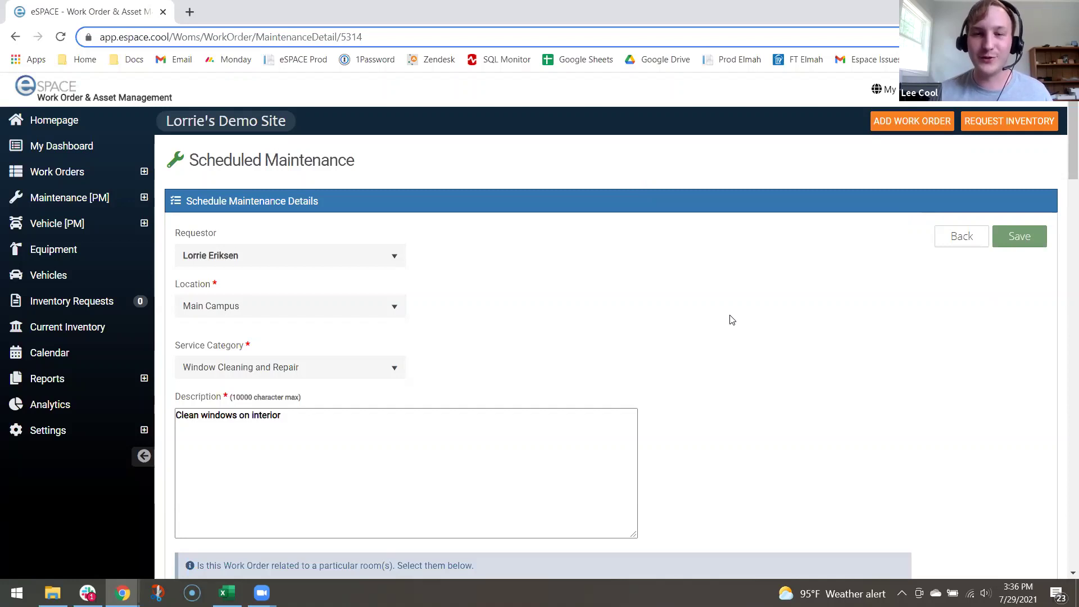
Look through the Clean windows on interior entry's spaces, equipment, tasks, assignment, attachments, schedule and reminder settings.
scroll(777, 369, down, 1)
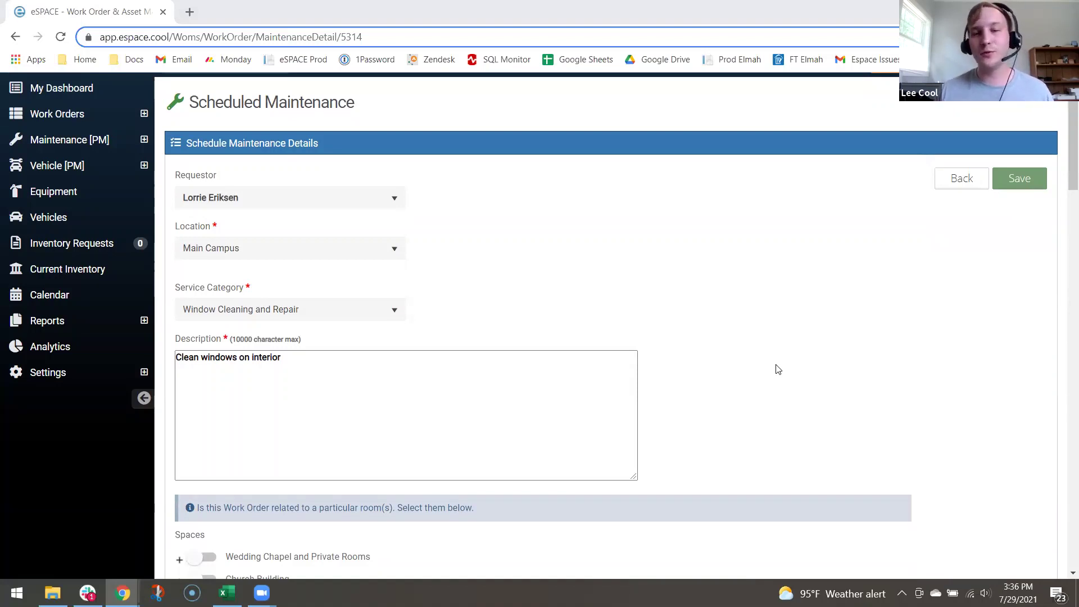
scroll(777, 369, down, 1)
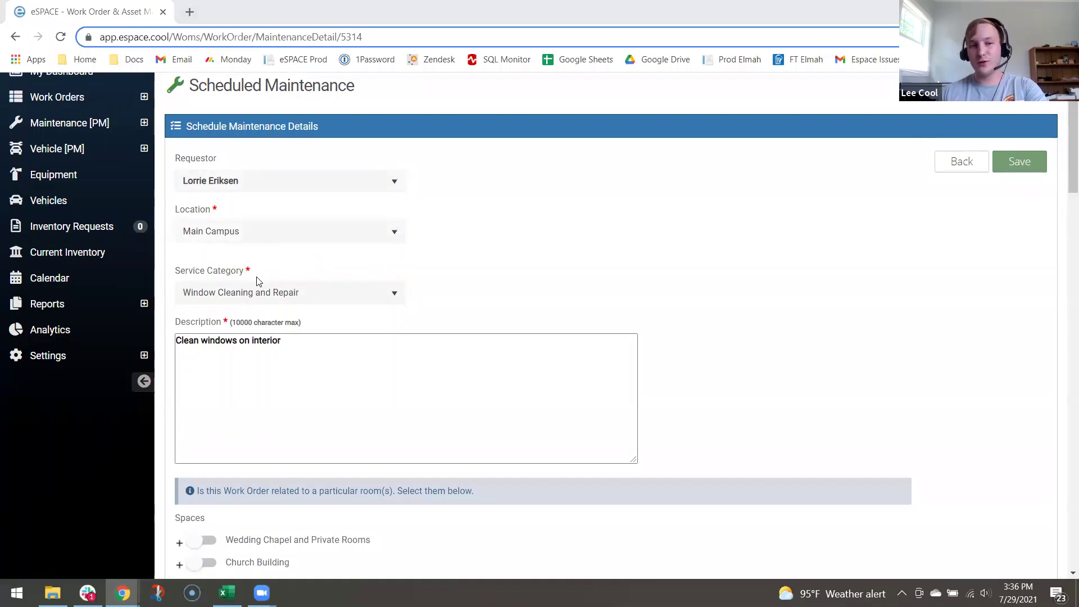
scroll(323, 337, down, 4)
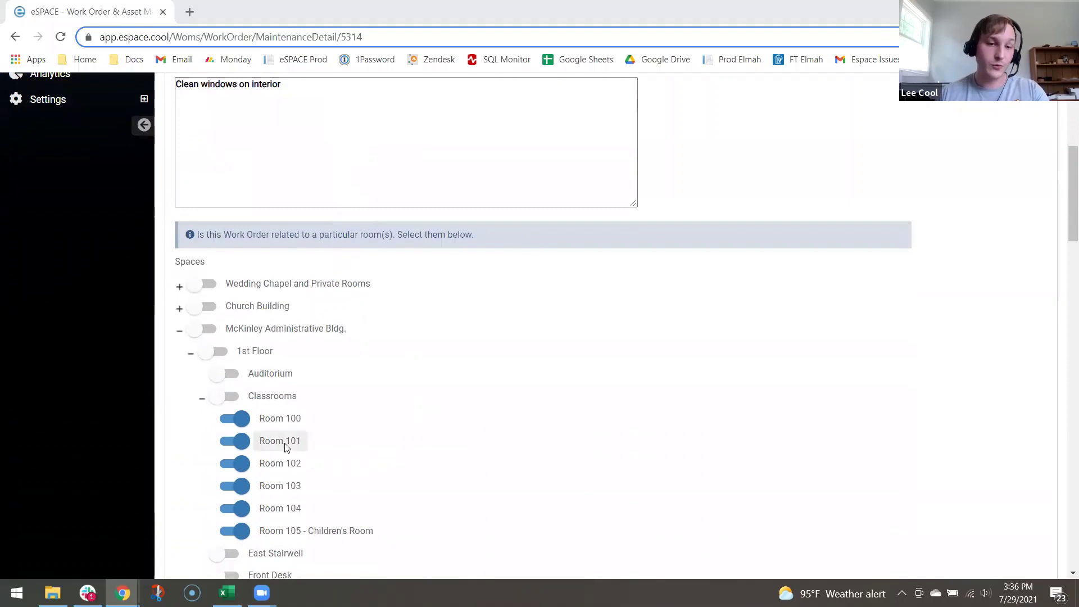
scroll(410, 434, down, 2)
scroll(410, 433, down, 8)
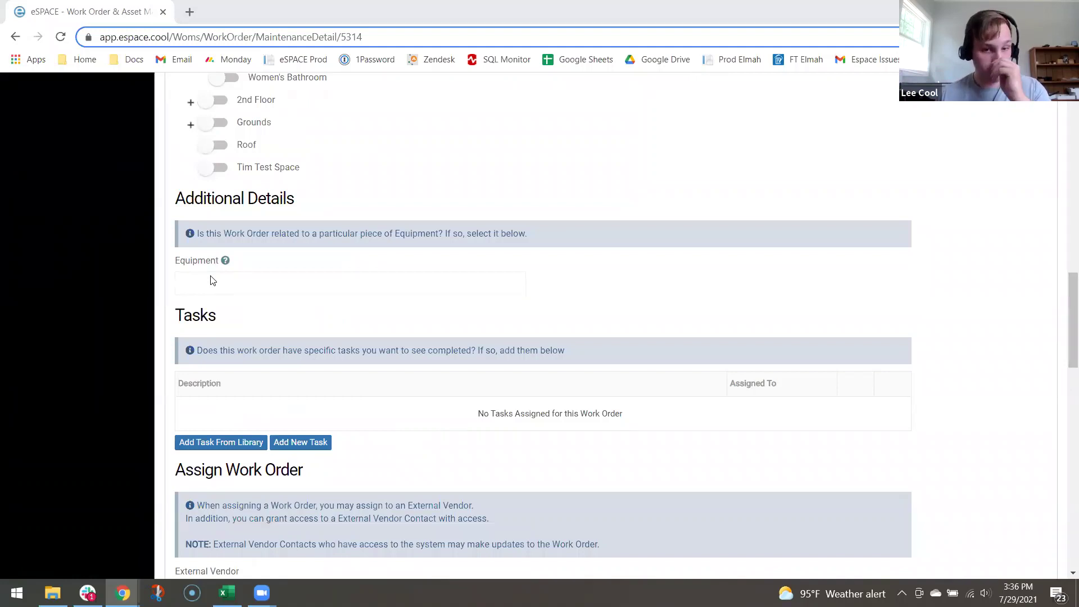
scroll(337, 397, down, 1)
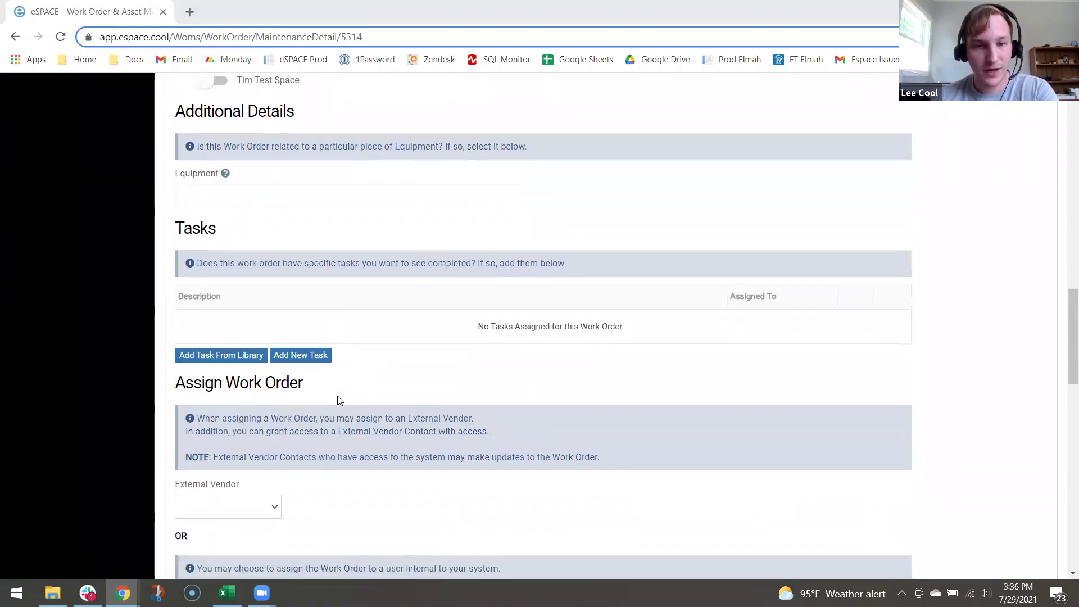
scroll(339, 400, down, 4)
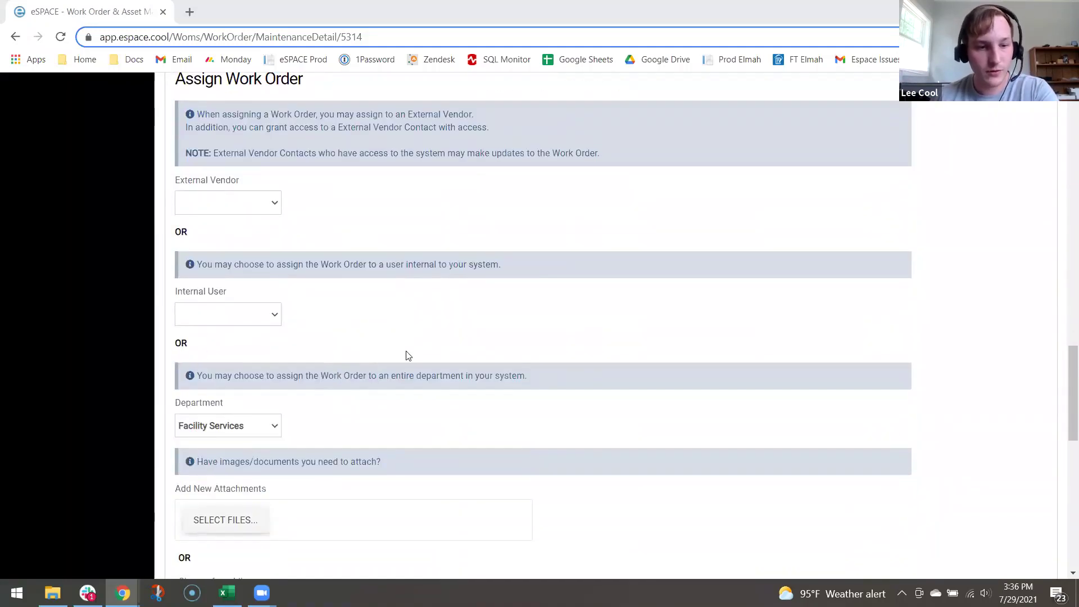
scroll(408, 355, down, 4)
scroll(458, 345, down, 2)
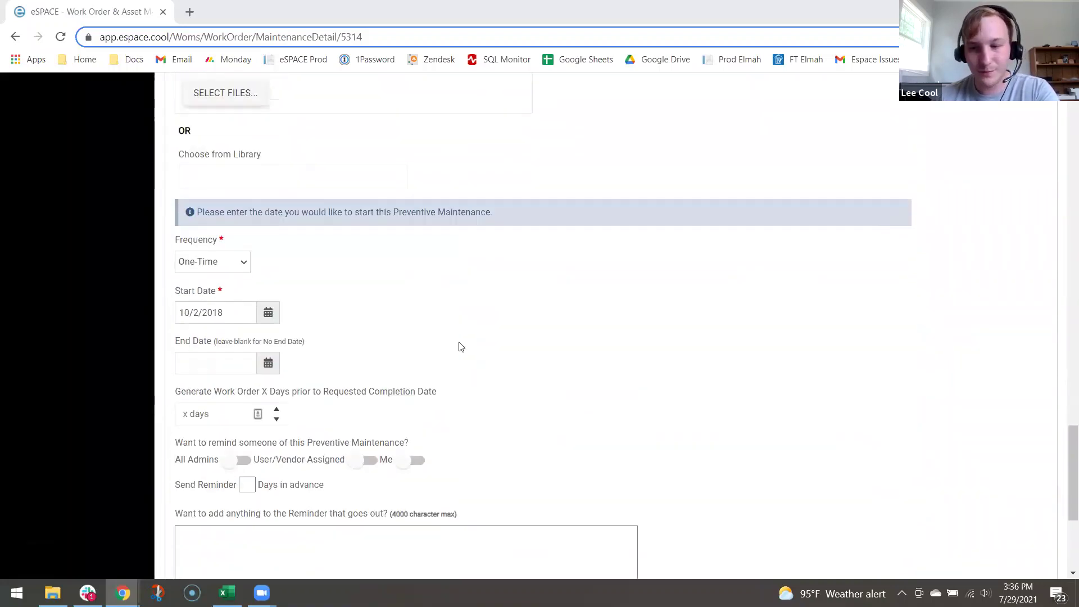
scroll(407, 362, down, 1)
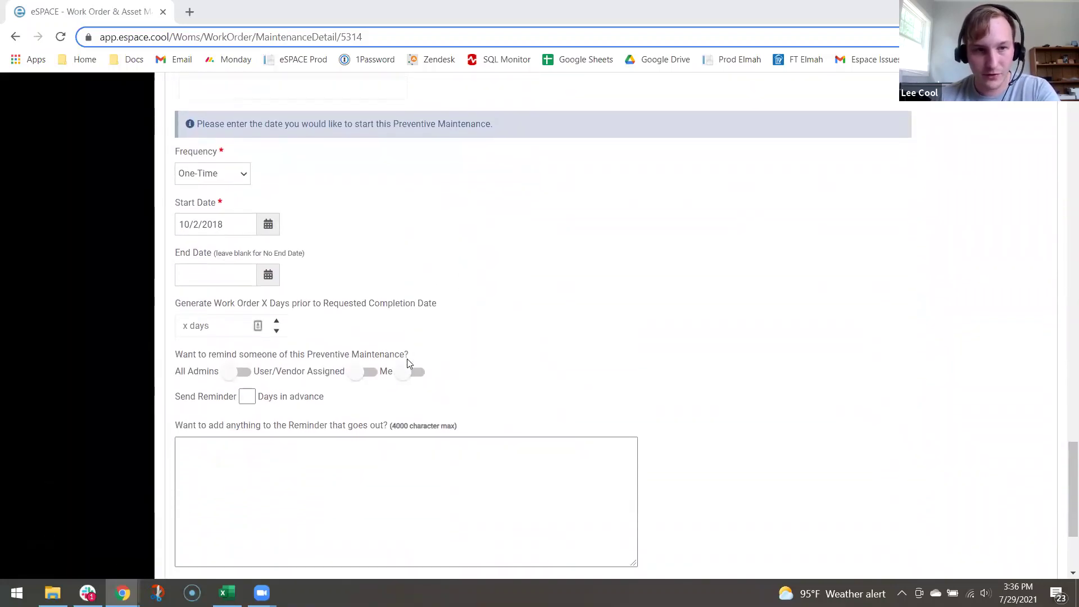
Set the maintenance frequency to Custom and pick the dates 08/26/2021, 09/23/2021, 10/27/2021 and 11/25/2021.
click(221, 183)
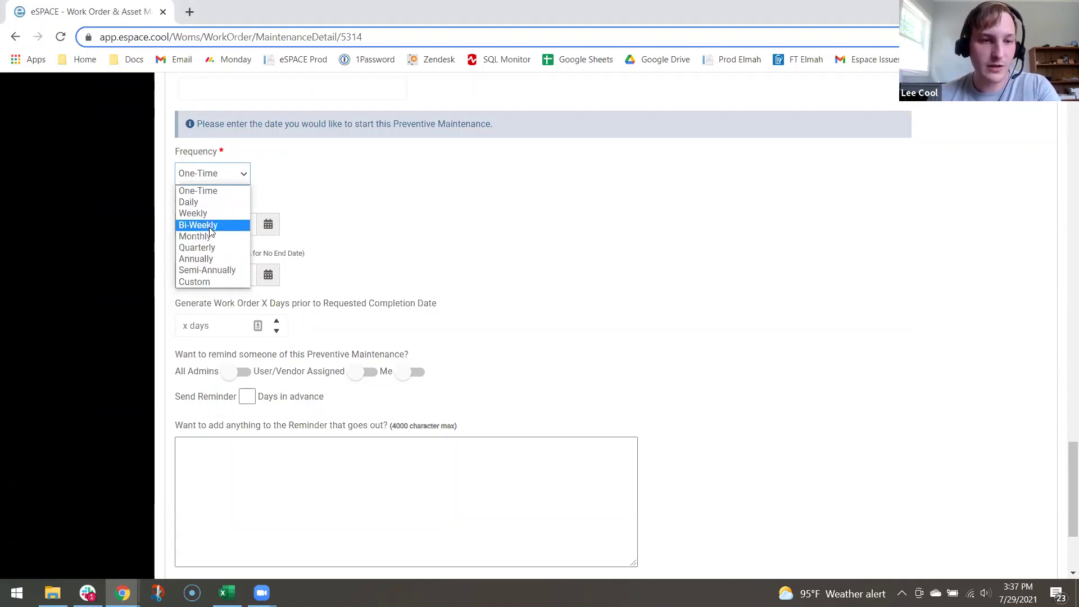
click(203, 282)
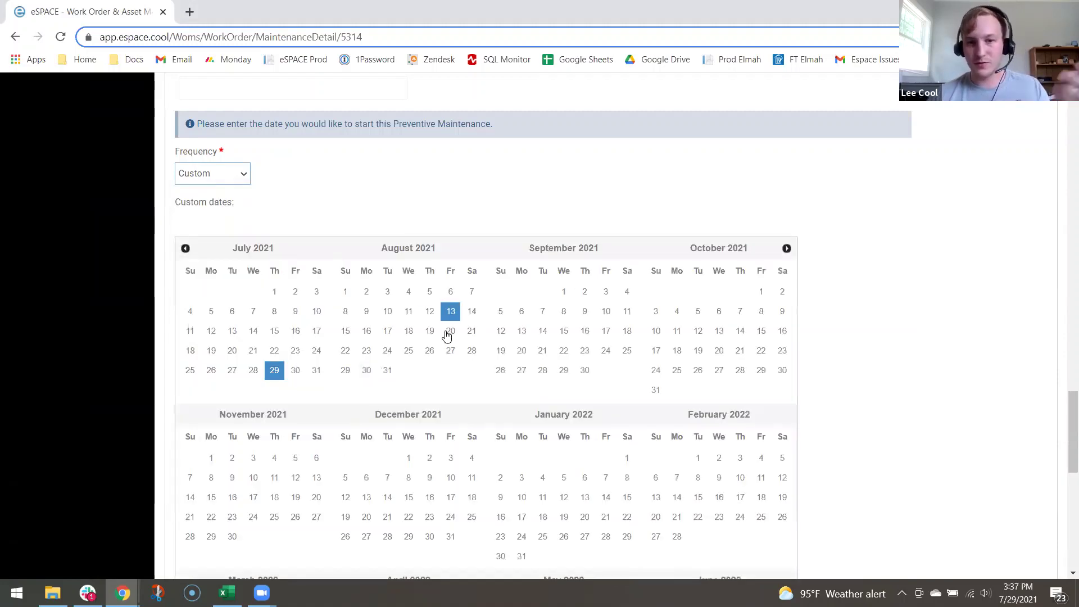
click(430, 351)
click(581, 360)
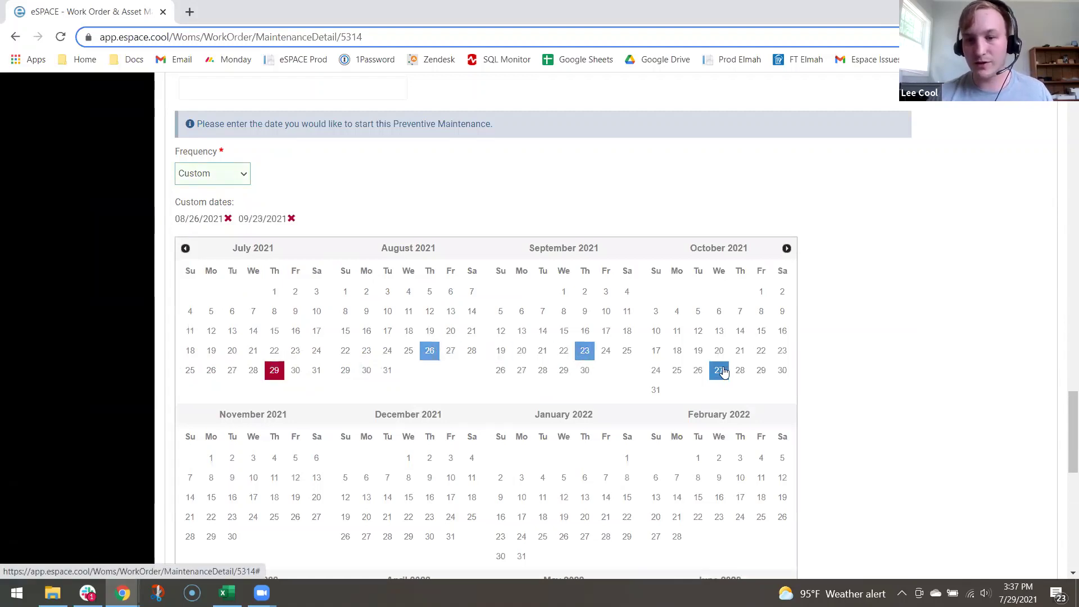
click(719, 371)
scroll(264, 410, down, 2)
click(274, 394)
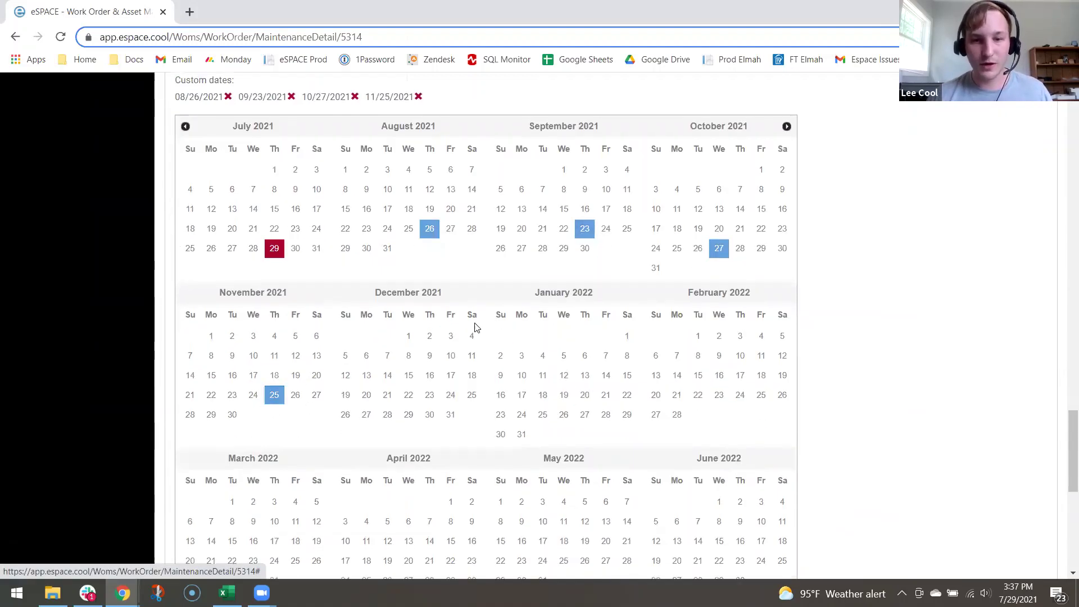
Add the custom dates 12/03/2021, 12/21/2021, 01/01/2022, 01/24/2022 and 01/05/2022 to the maintenance schedule.
click(450, 336)
click(386, 393)
click(627, 335)
click(521, 414)
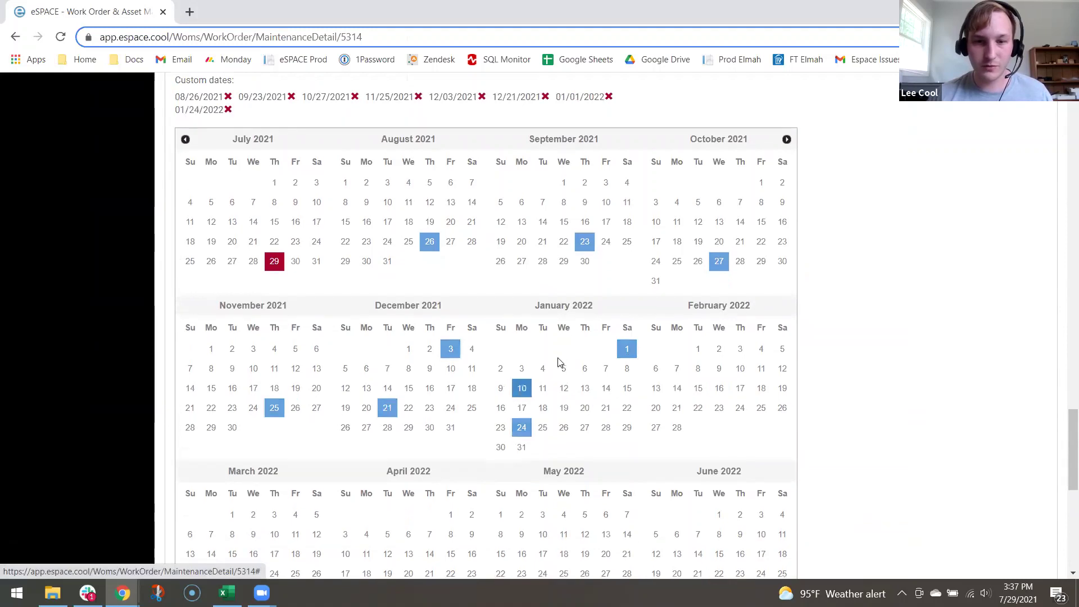
click(564, 368)
Set the work order to generate 3 days prior to the requested completion date.
scroll(805, 447, down, 6)
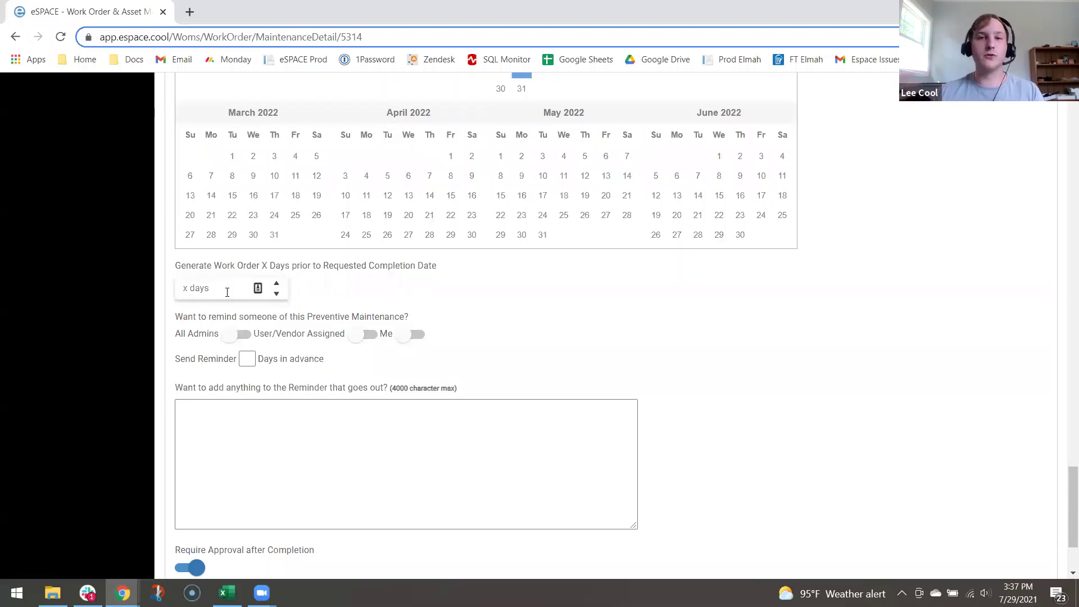
scroll(227, 291, up, 1)
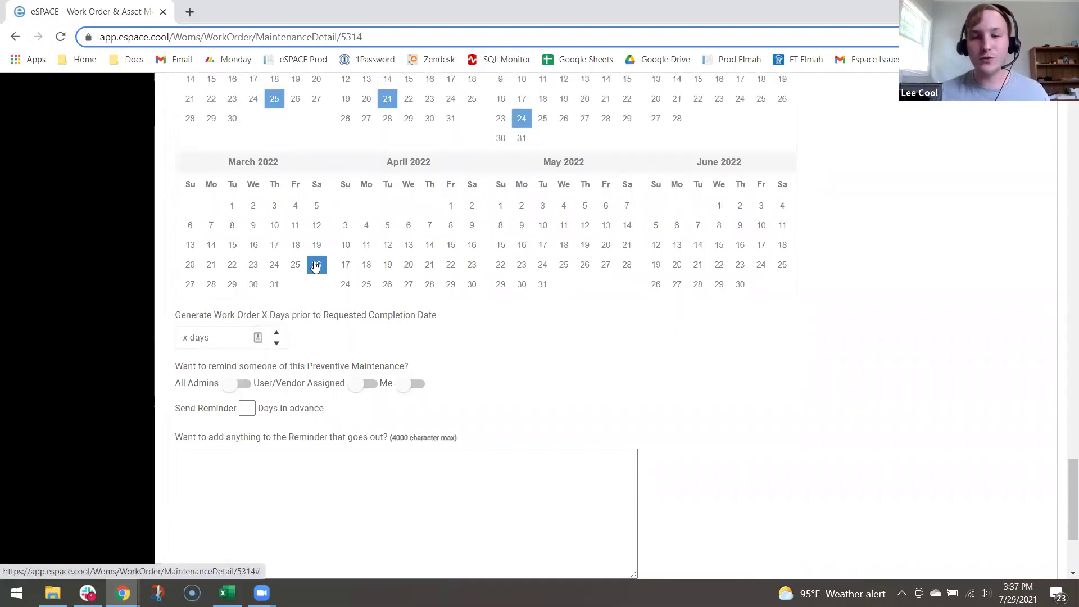
scroll(315, 267, down, 1)
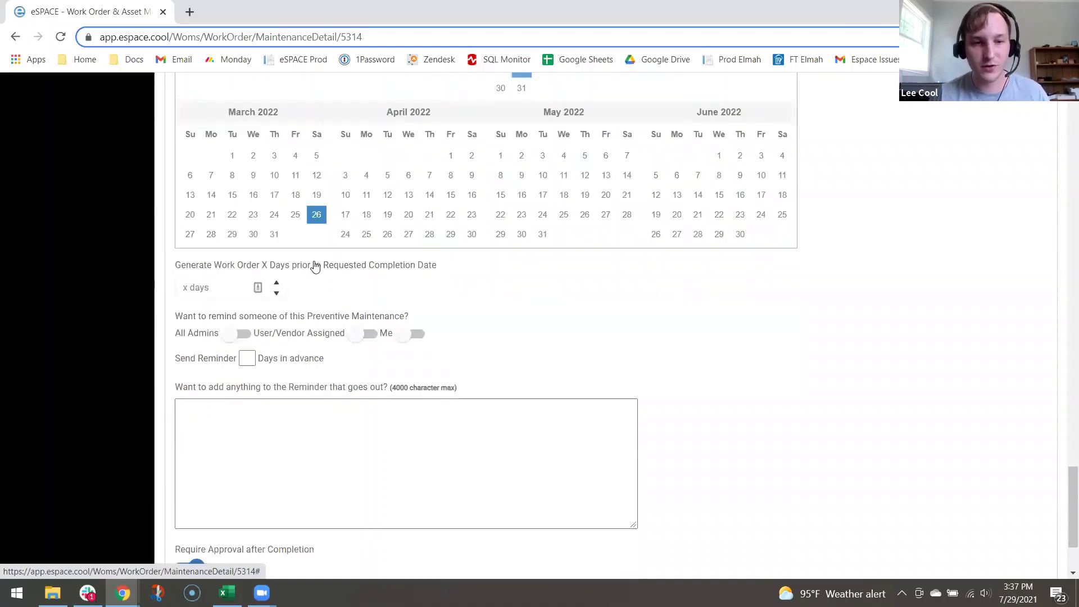
click(194, 280)
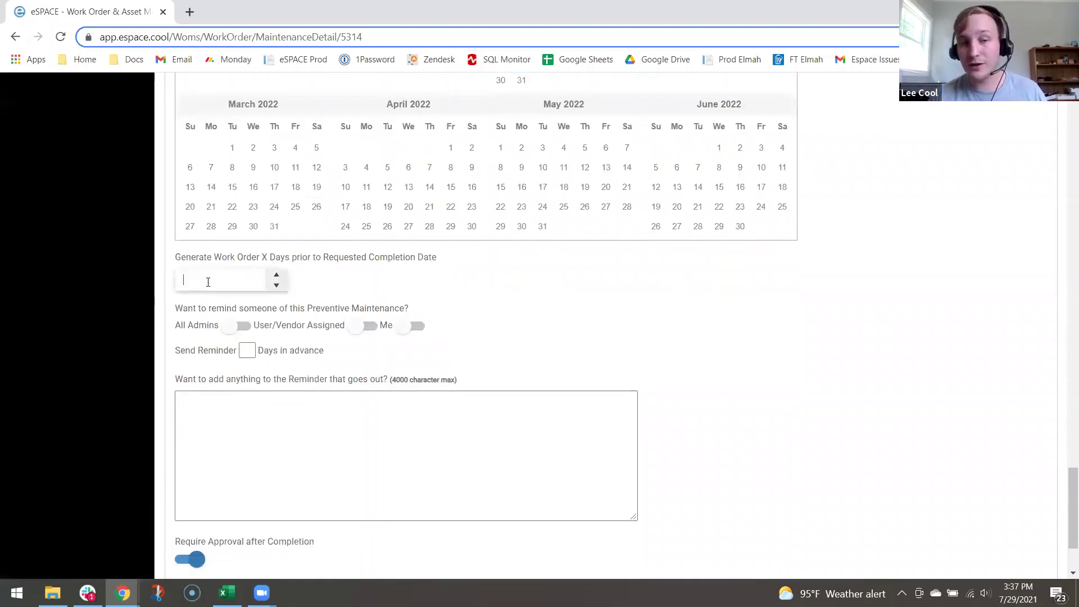
text(3)
click(409, 294)
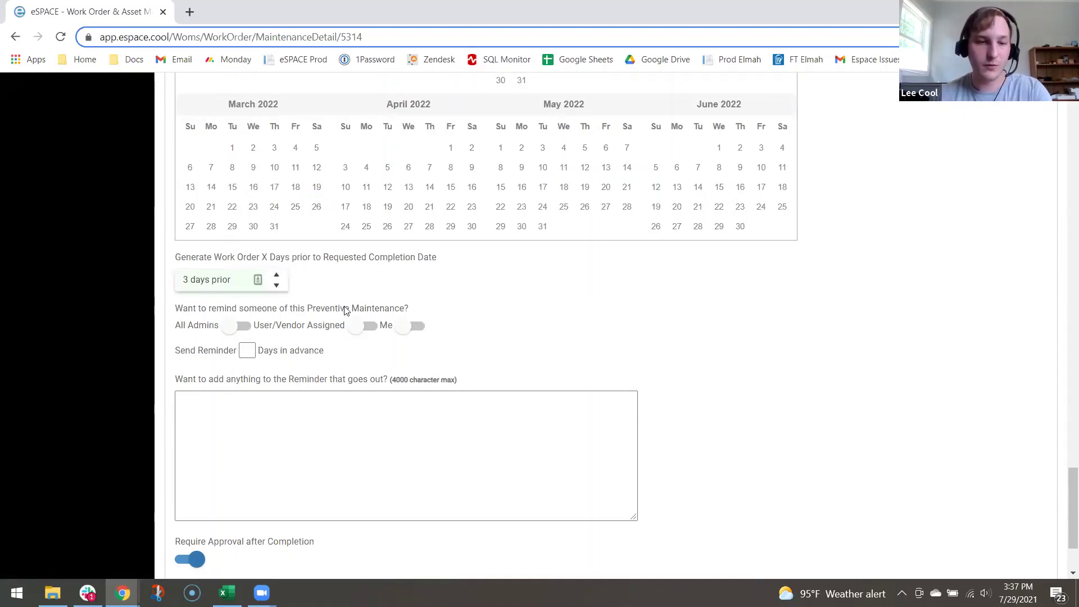
Leave the scheduled maintenance entry without saving and open the details of Carrier RTU 1 from the equipment list.
scroll(348, 306, down, 2)
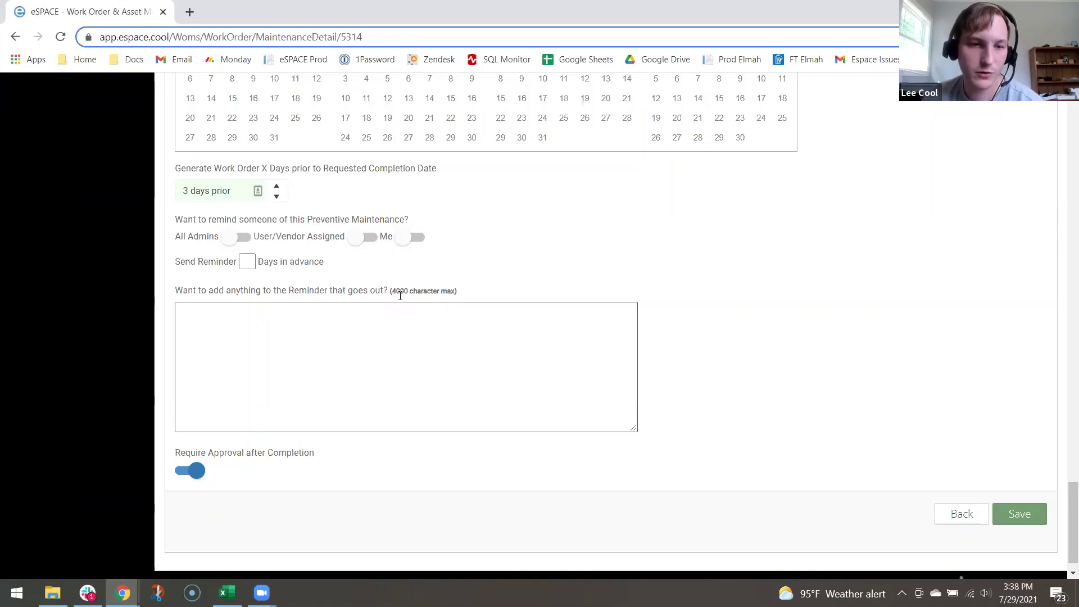
scroll(403, 329, up, 20)
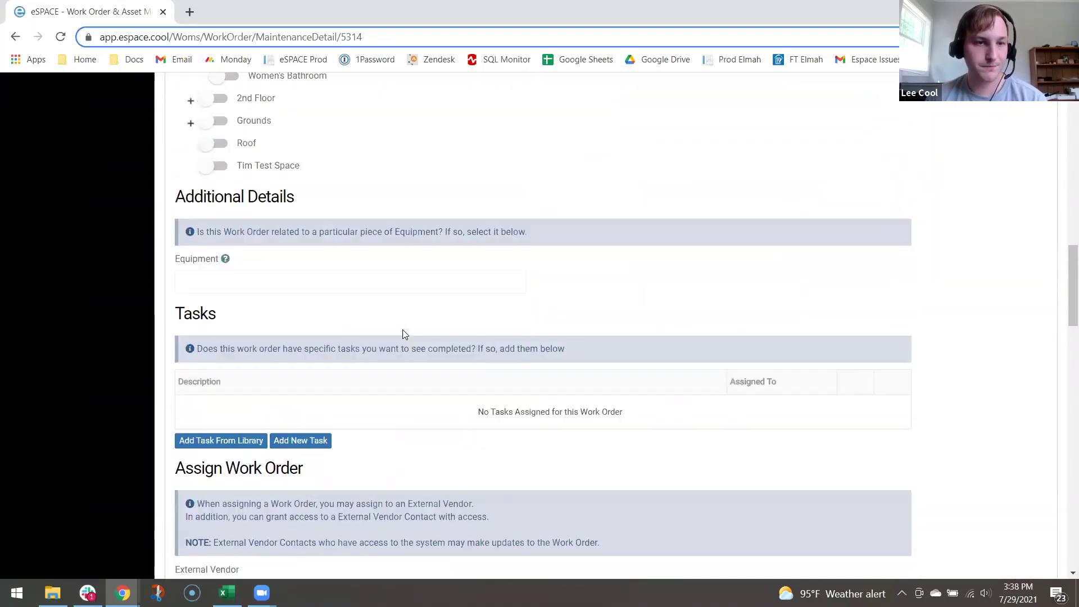
scroll(404, 333, up, 5)
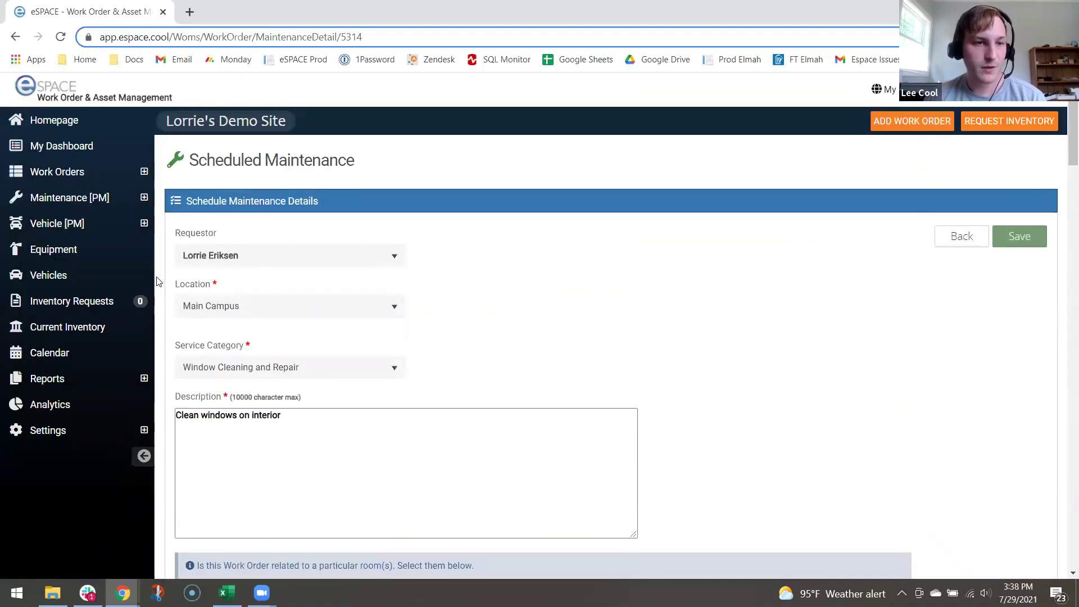
click(71, 250)
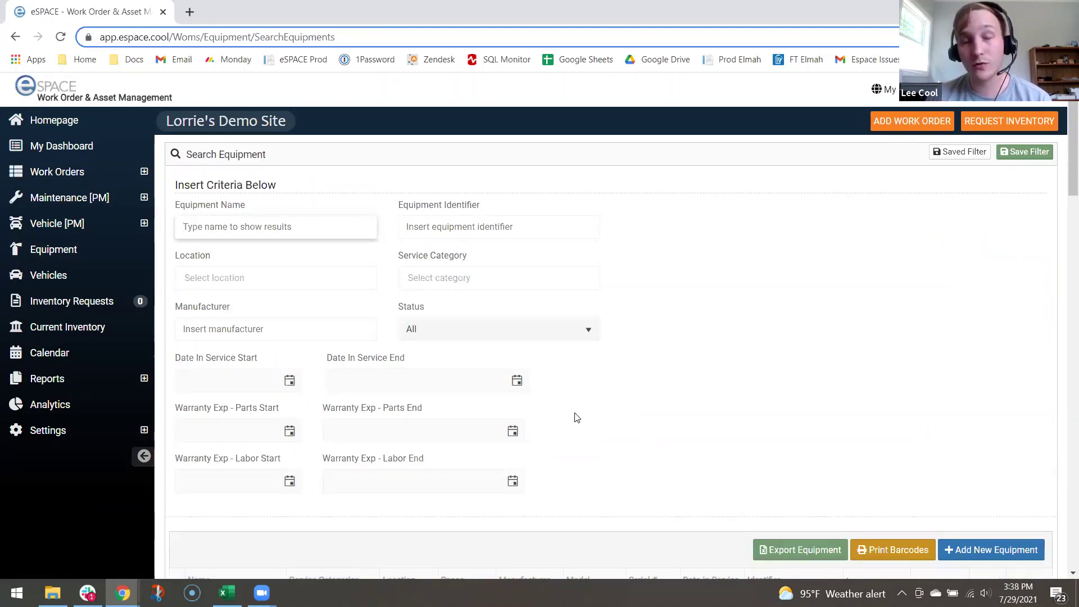
scroll(576, 417, down, 5)
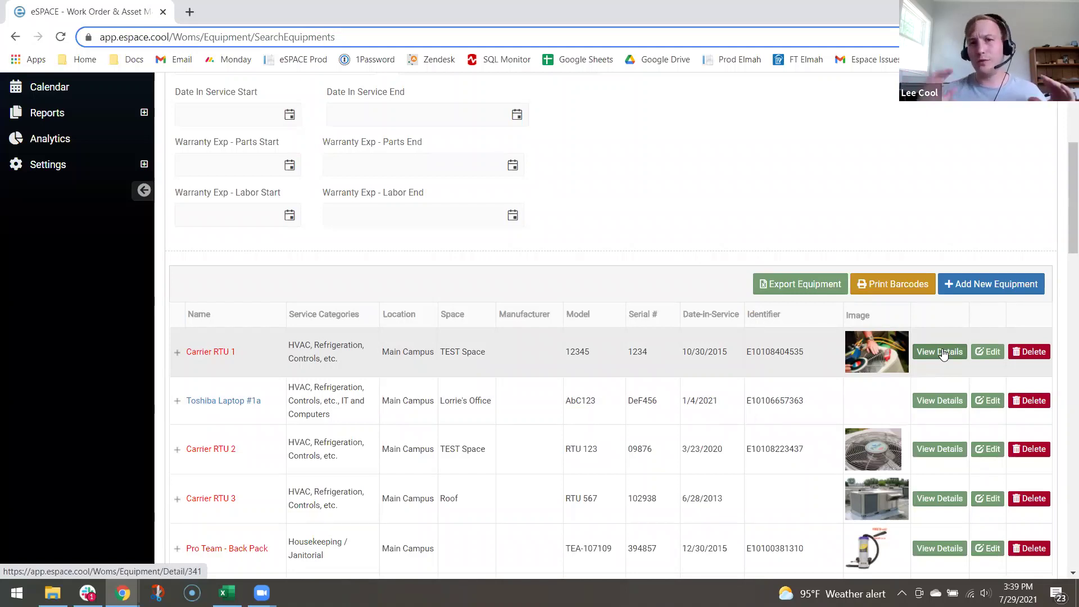
click(943, 354)
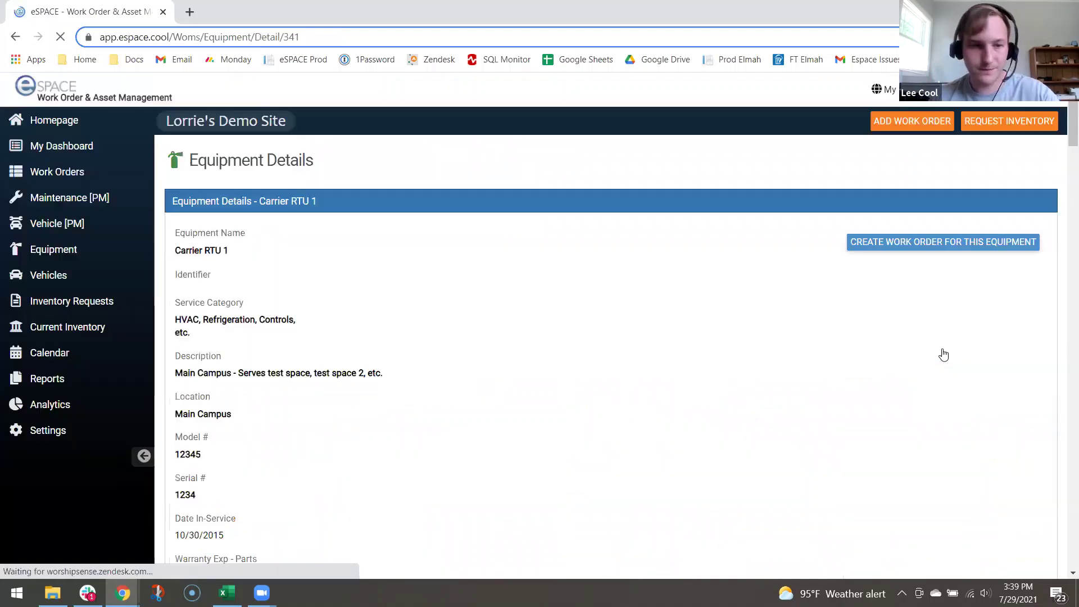
Review Carrier RTU 1's barcode, service category, location, model, in-service date, warranty dates and cost.
scroll(602, 330, down, 1)
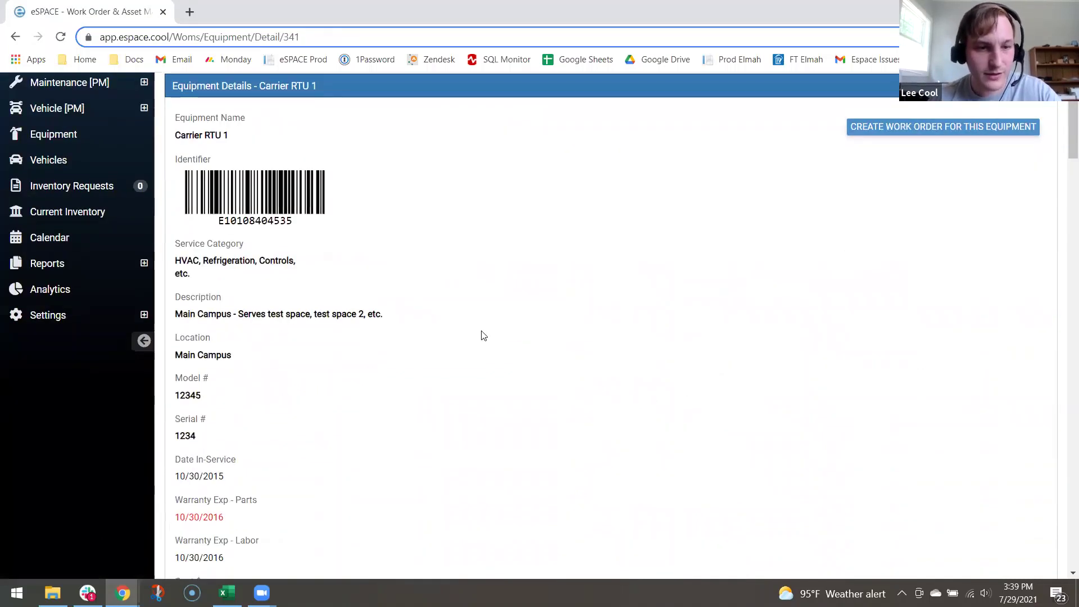
scroll(483, 335, down, 1)
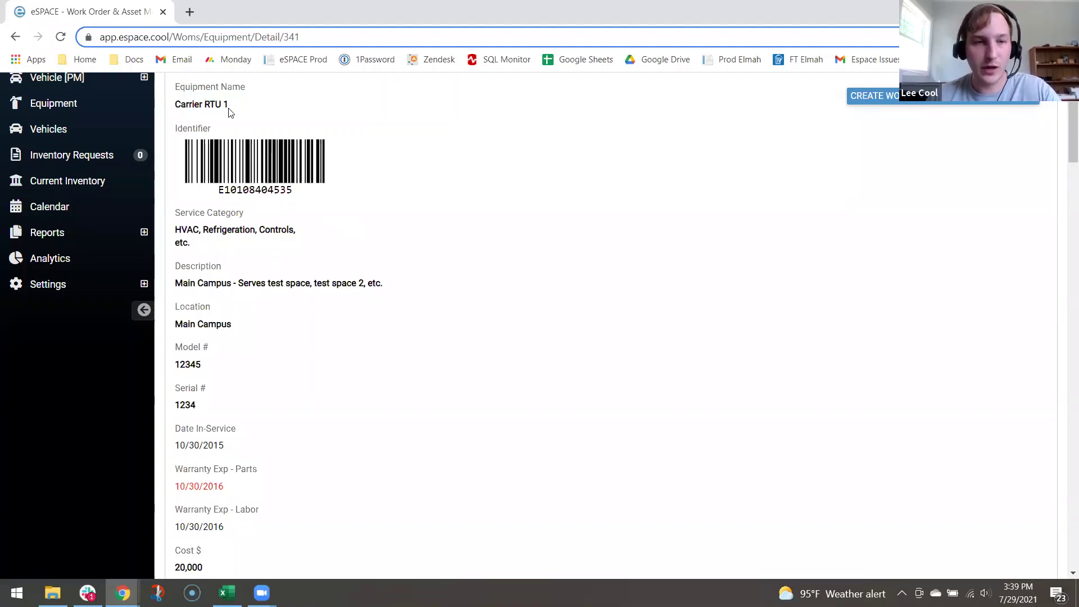
scroll(447, 284, down, 1)
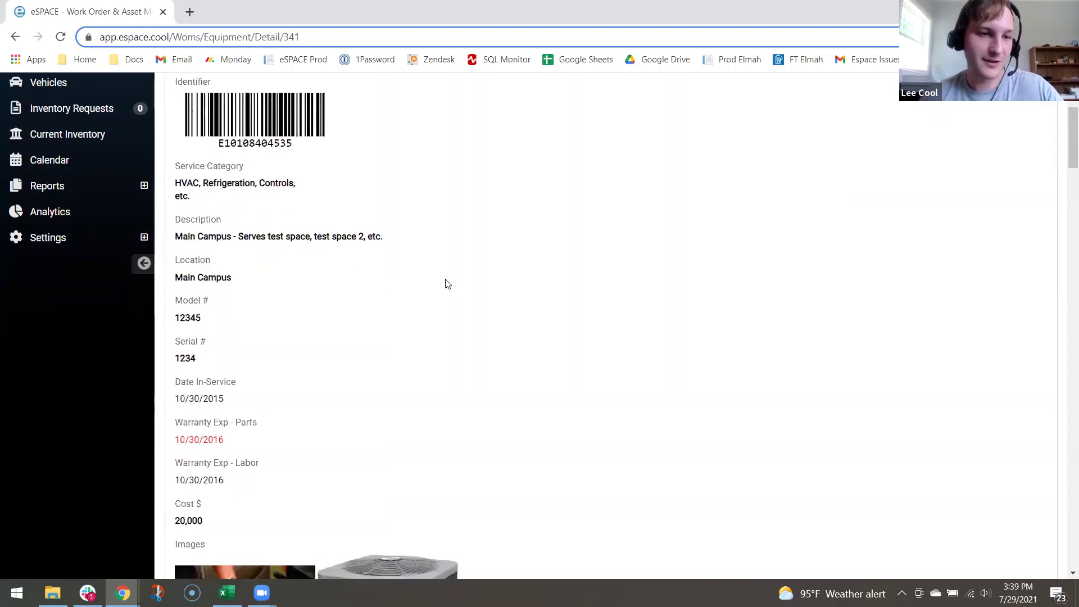
scroll(447, 284, down, 1)
scroll(447, 284, down, 1)
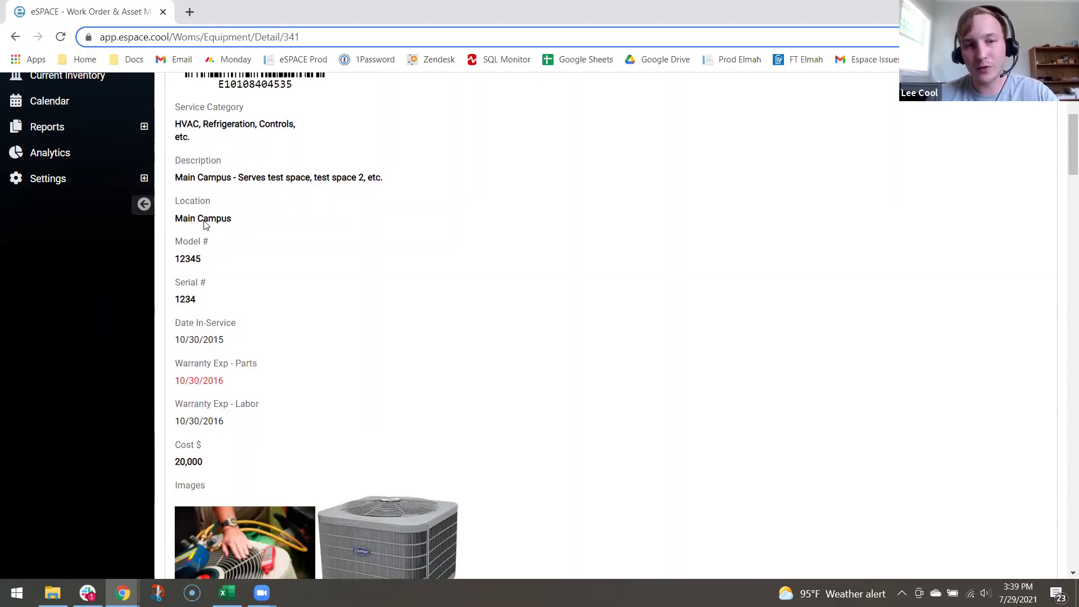
scroll(267, 292, down, 2)
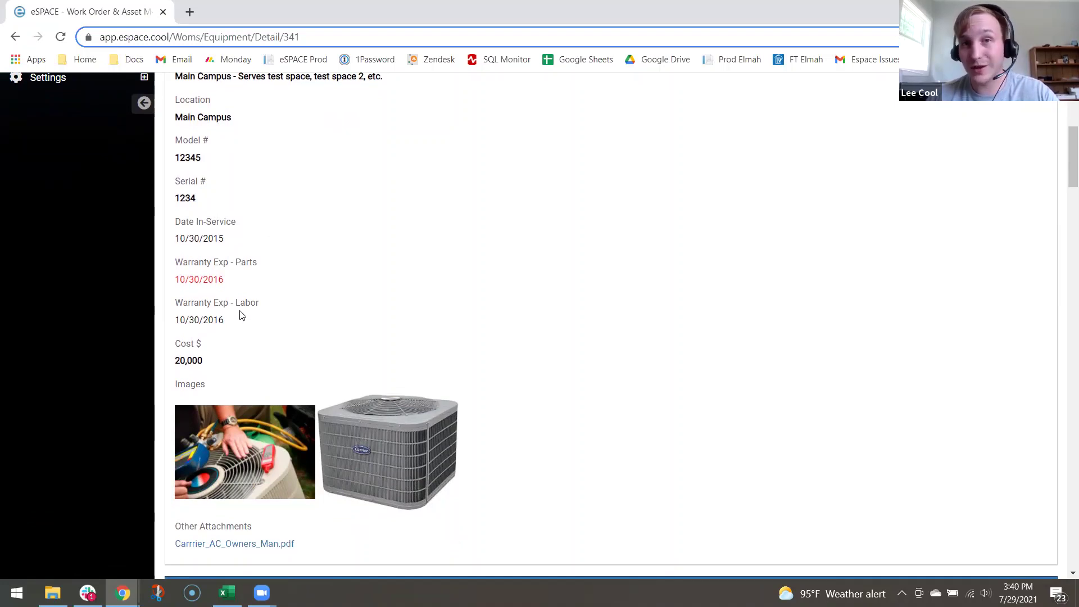
scroll(228, 343, down, 2)
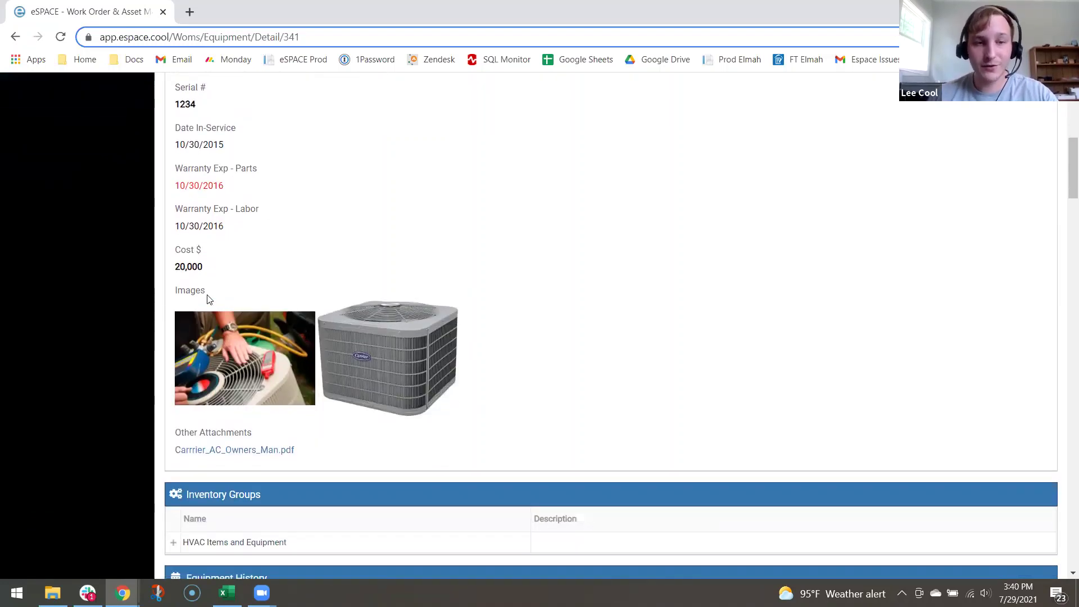
drag(206, 267, 168, 245)
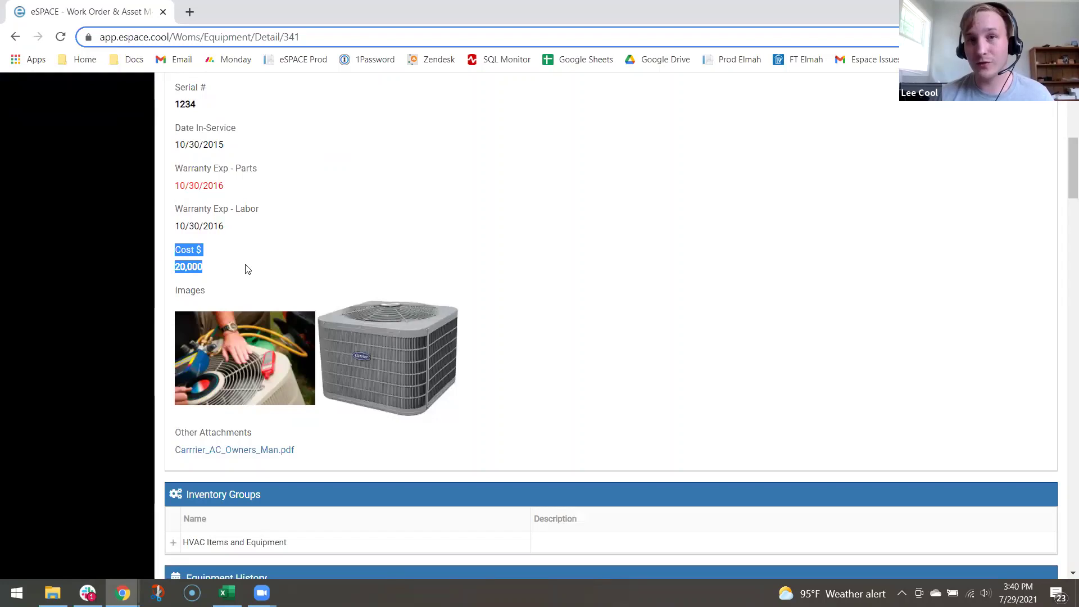
click(279, 267)
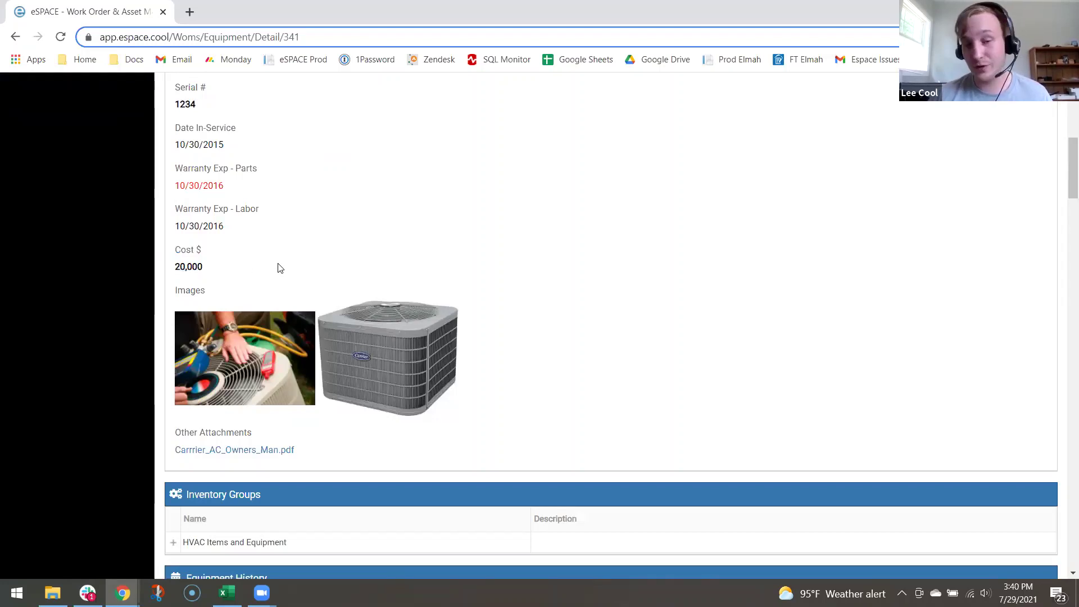
Check Carrier RTU 1's attached owner's manual and expand its HVAC Items and Equipment inventory group.
scroll(318, 278, down, 2)
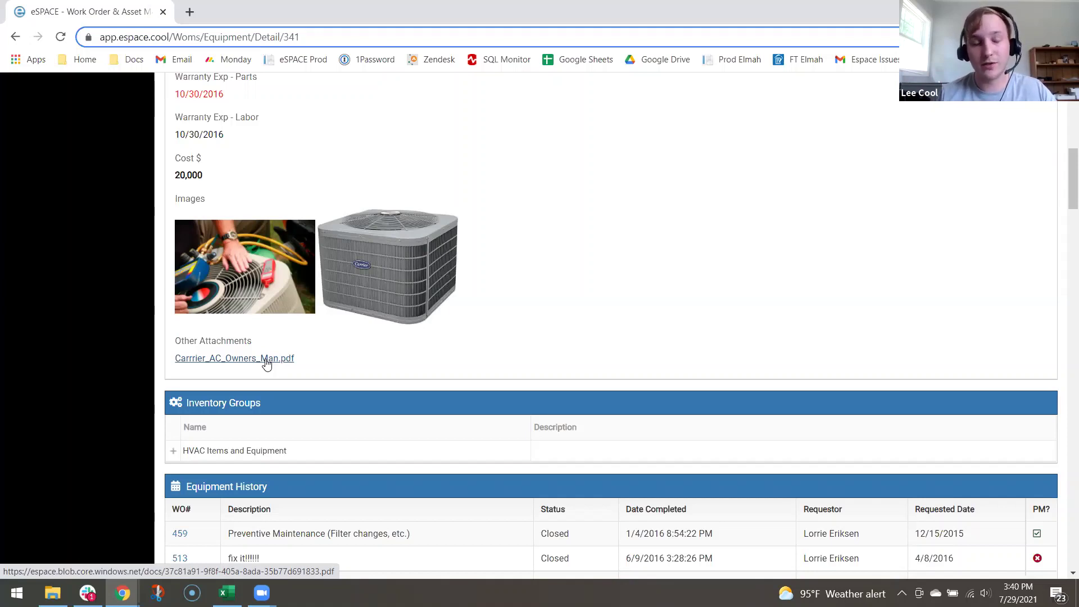
scroll(267, 364, down, 2)
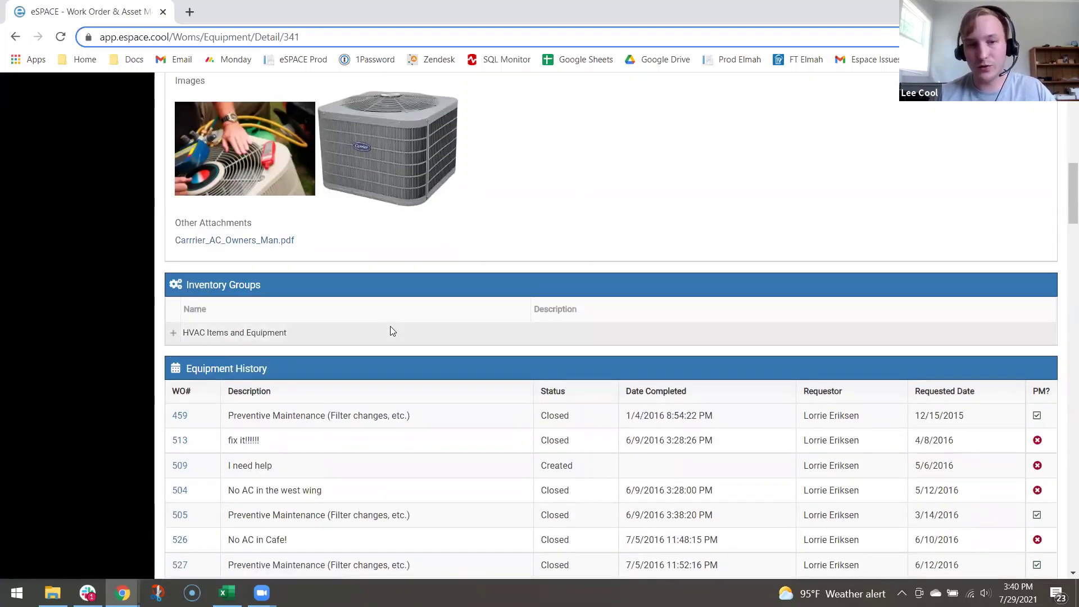
click(174, 332)
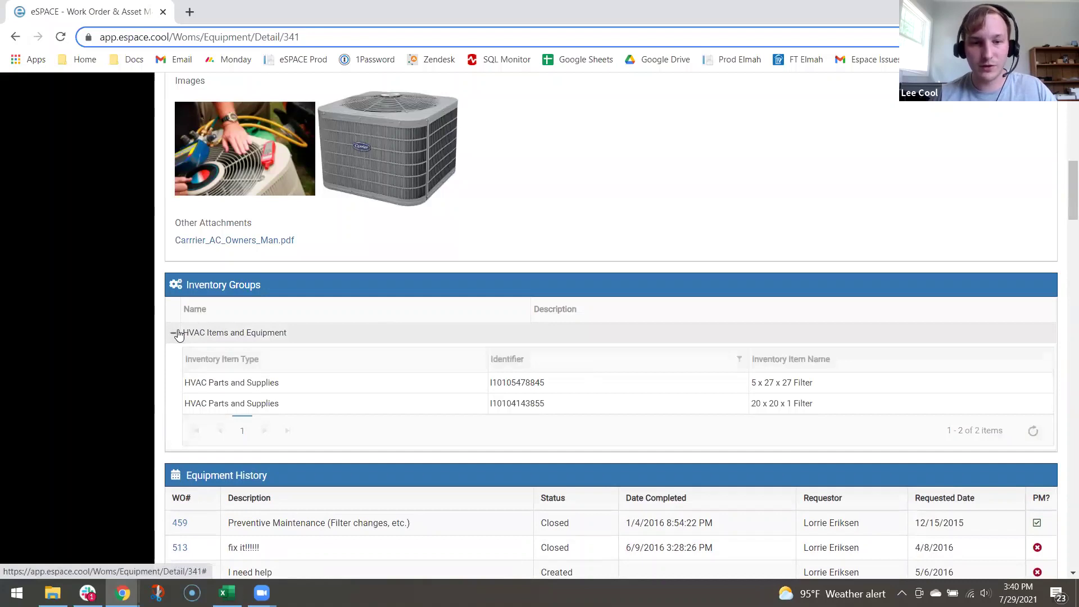
Collapse the HVAC Items and Equipment inventory group on Carrier RTU 1's details.
click(175, 333)
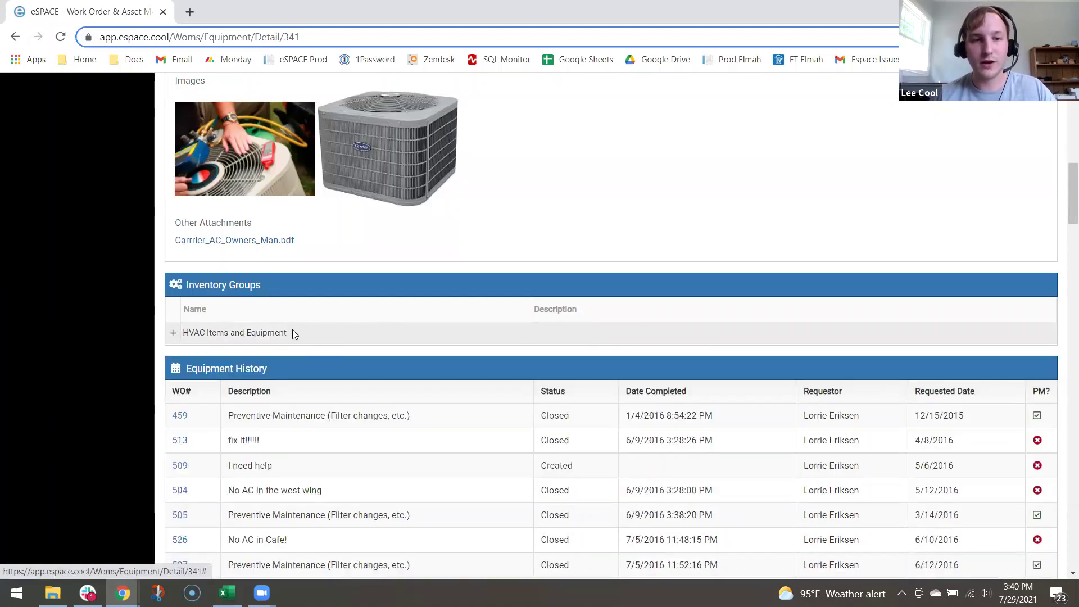
drag(293, 330, 178, 334)
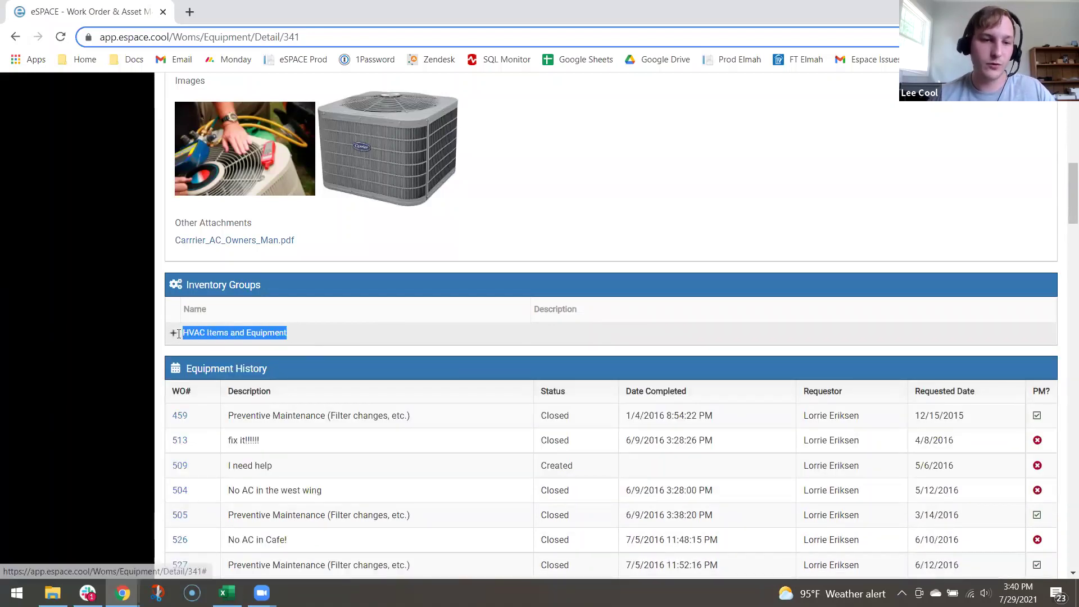
click(369, 314)
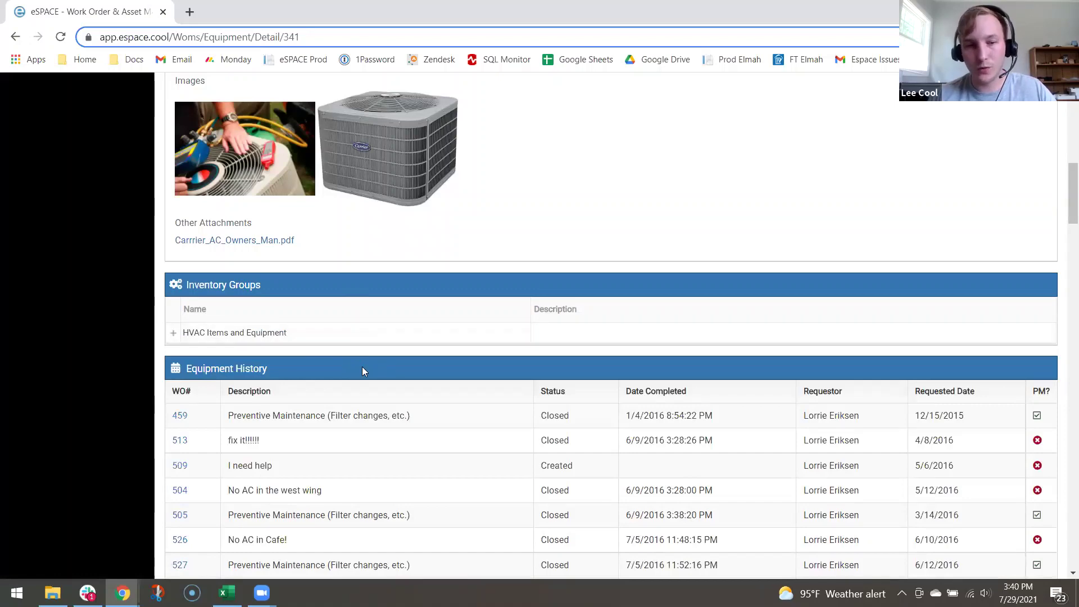
Review Carrier RTU 1's Equipment History, checking the requested dates and which work orders are preventive maintenance.
scroll(362, 366, down, 5)
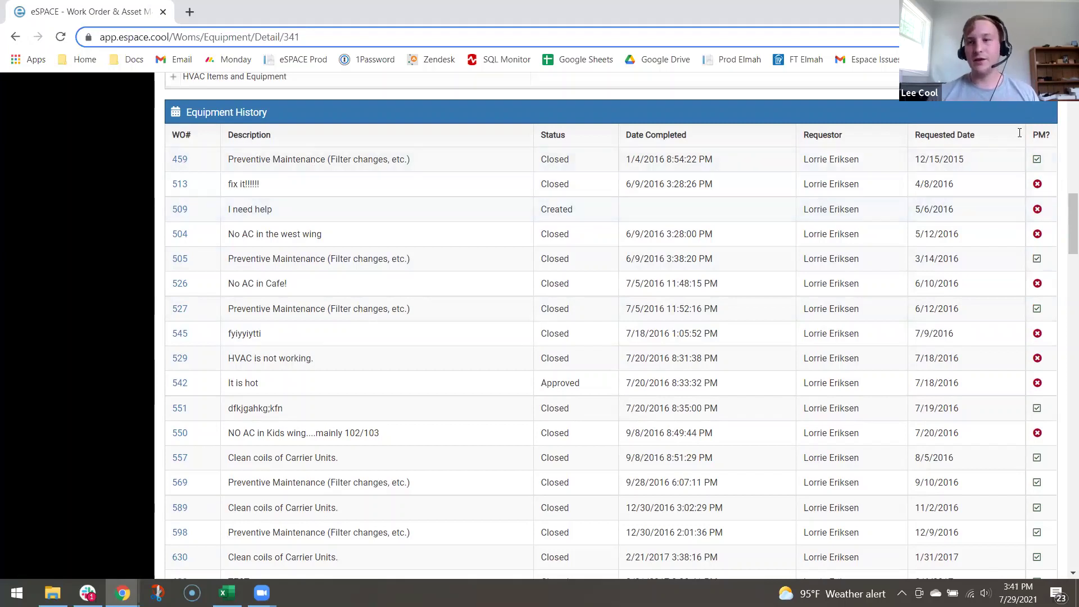
drag(1018, 133, 1018, 134)
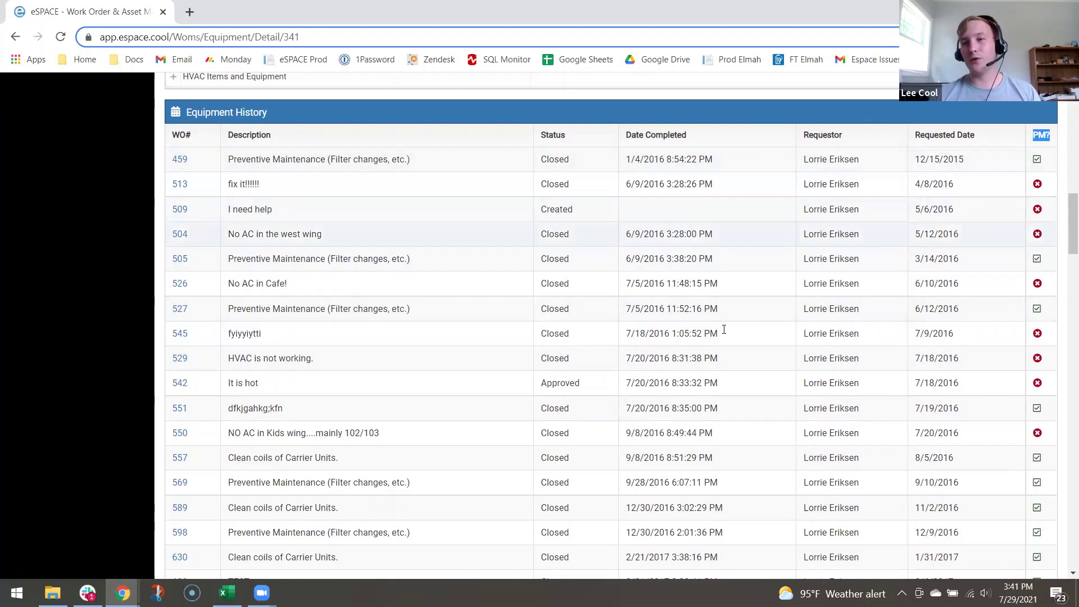
click(780, 186)
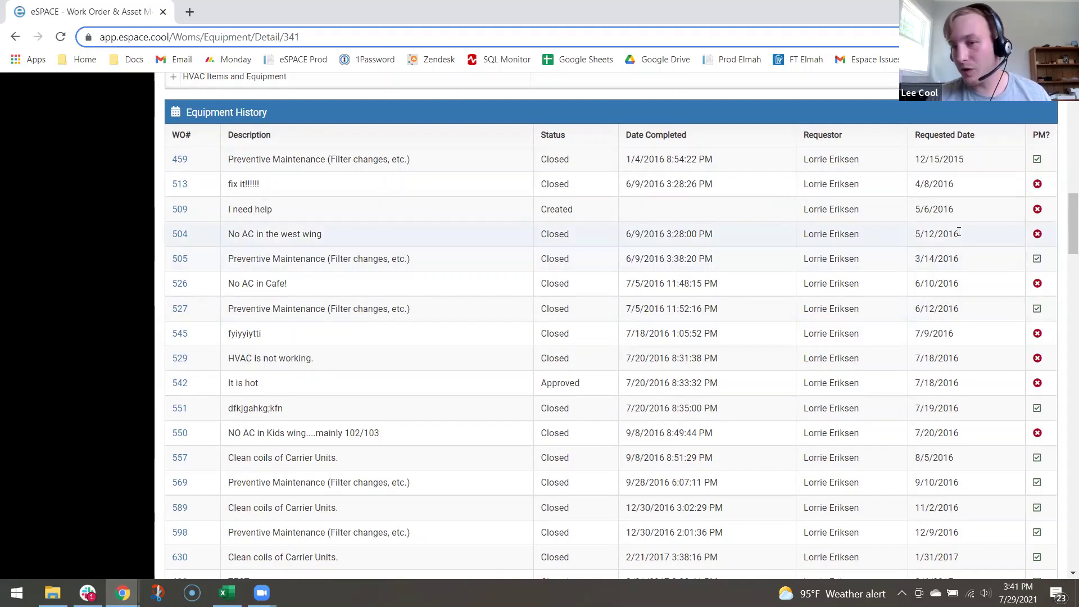
drag(958, 233, 915, 186)
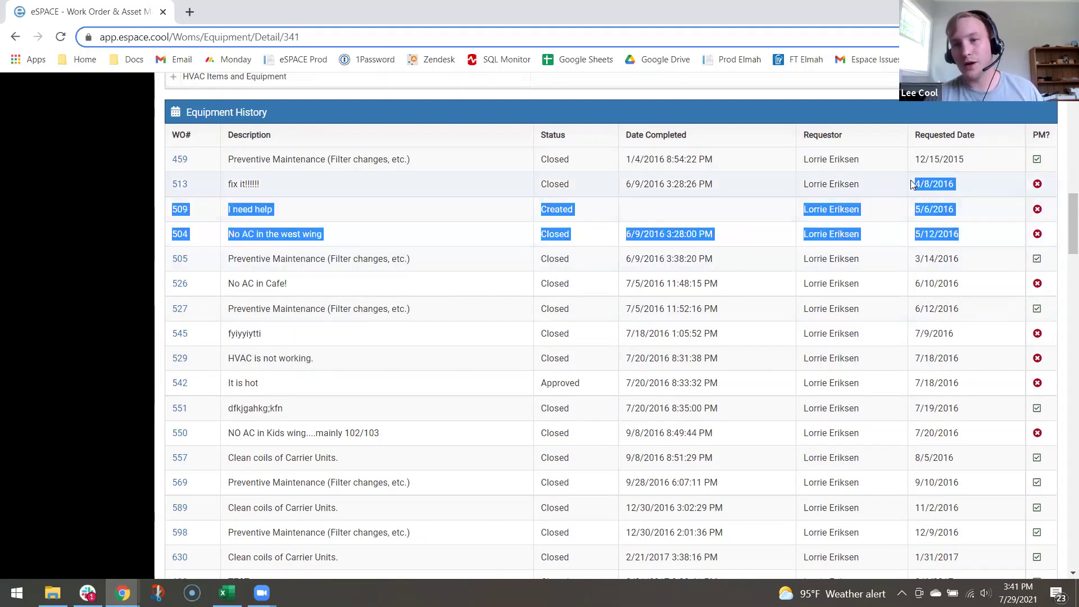
click(955, 201)
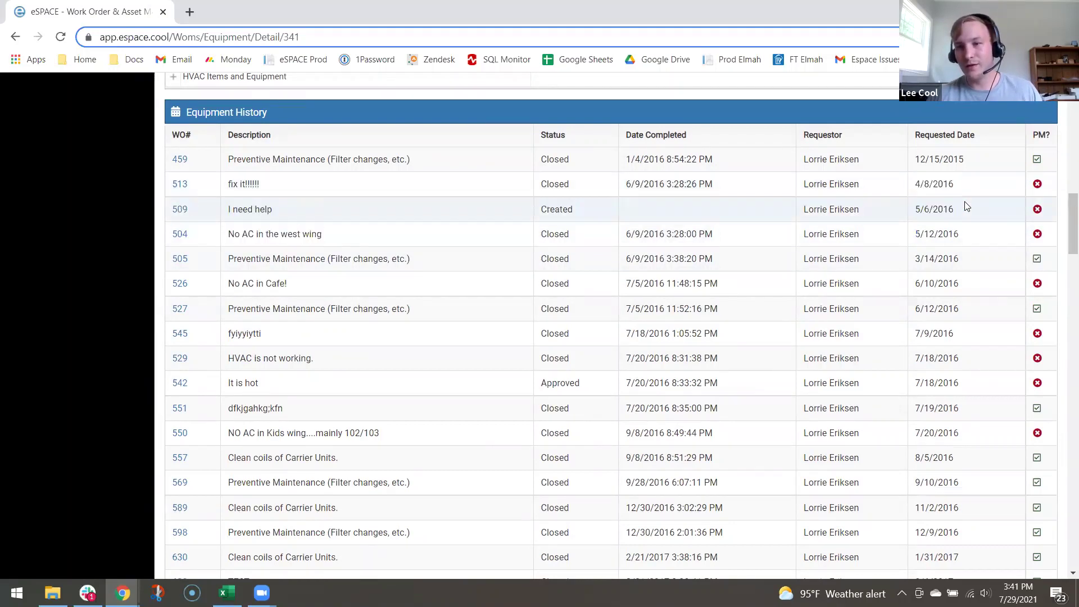
click(1037, 234)
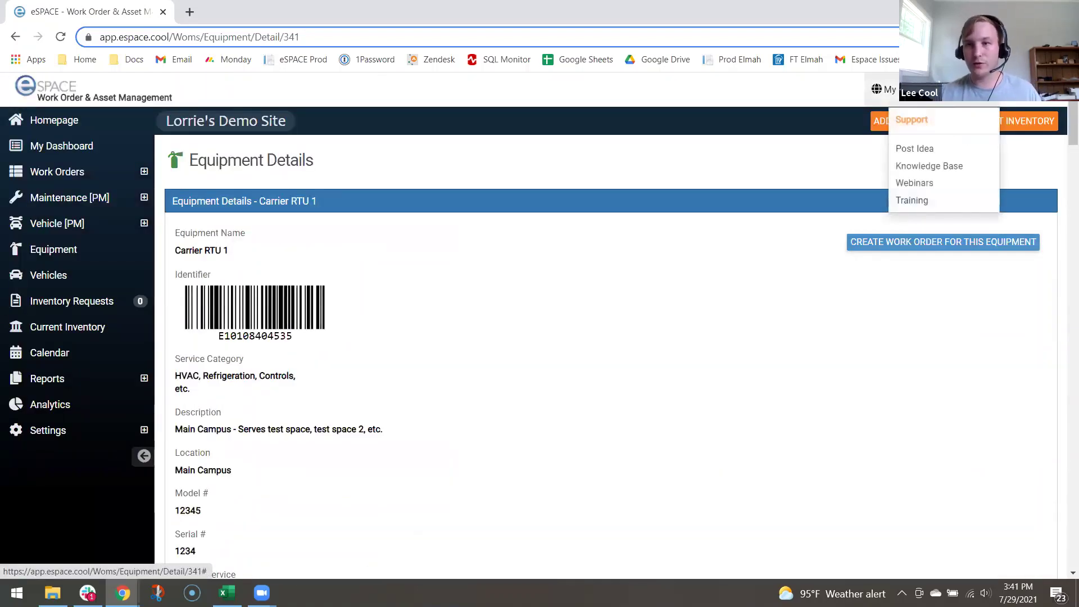
Switch to the Life Cycle Calculator and check the remaining useful life of RTU 1 in the HVAC capital group.
mouse_move(907, 95)
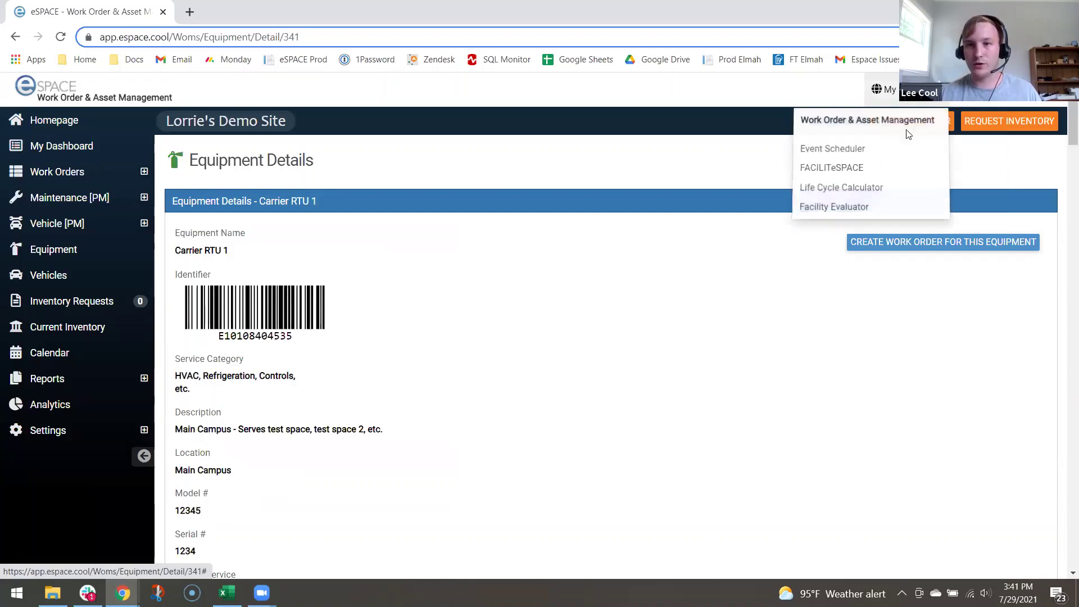
click(857, 190)
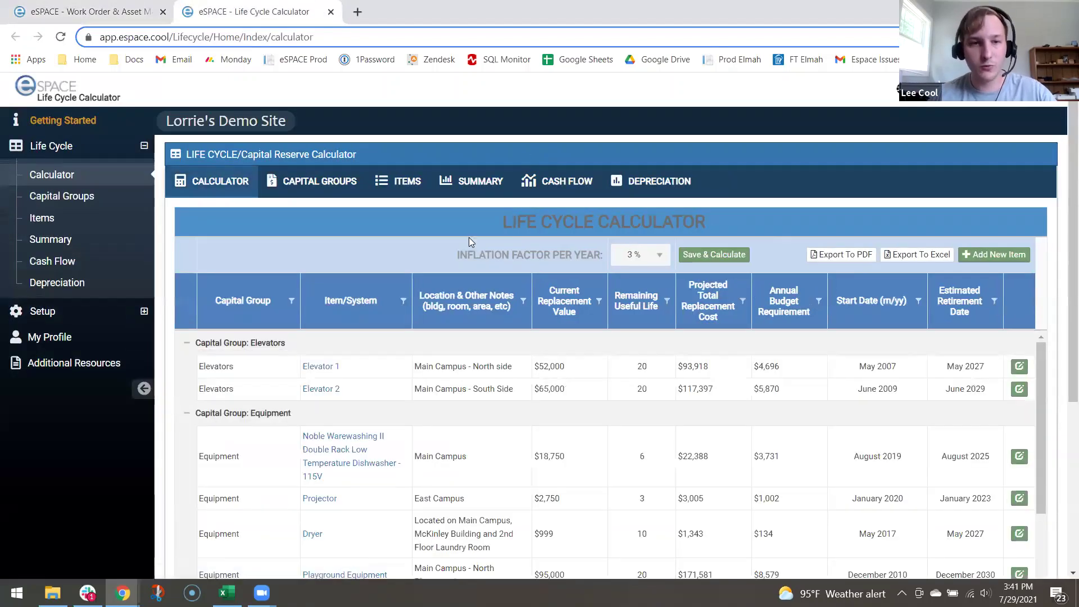
scroll(468, 237, down, 1)
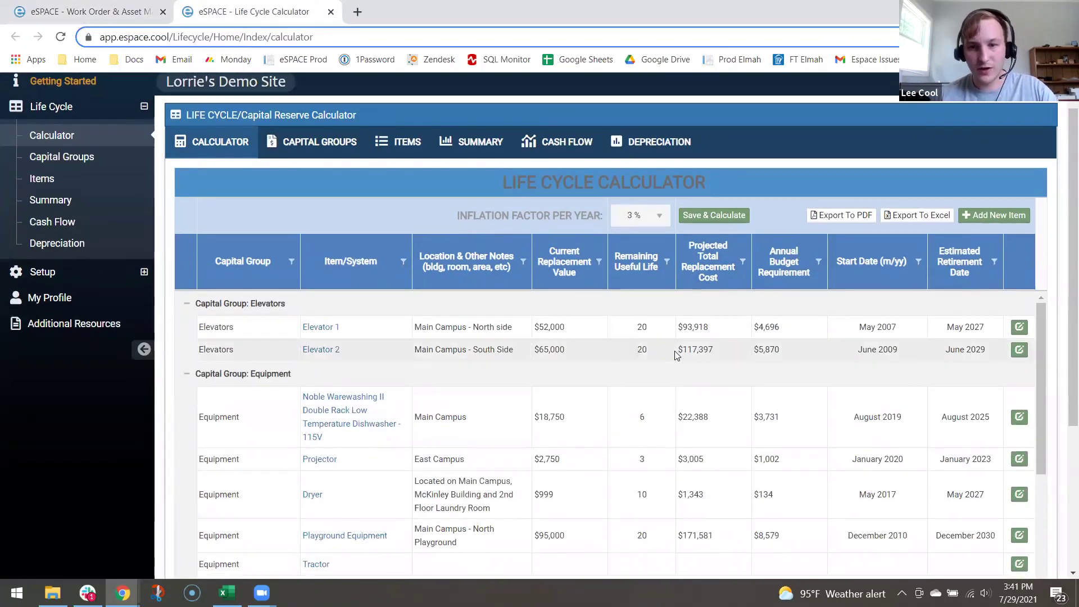
scroll(674, 351, down, 1)
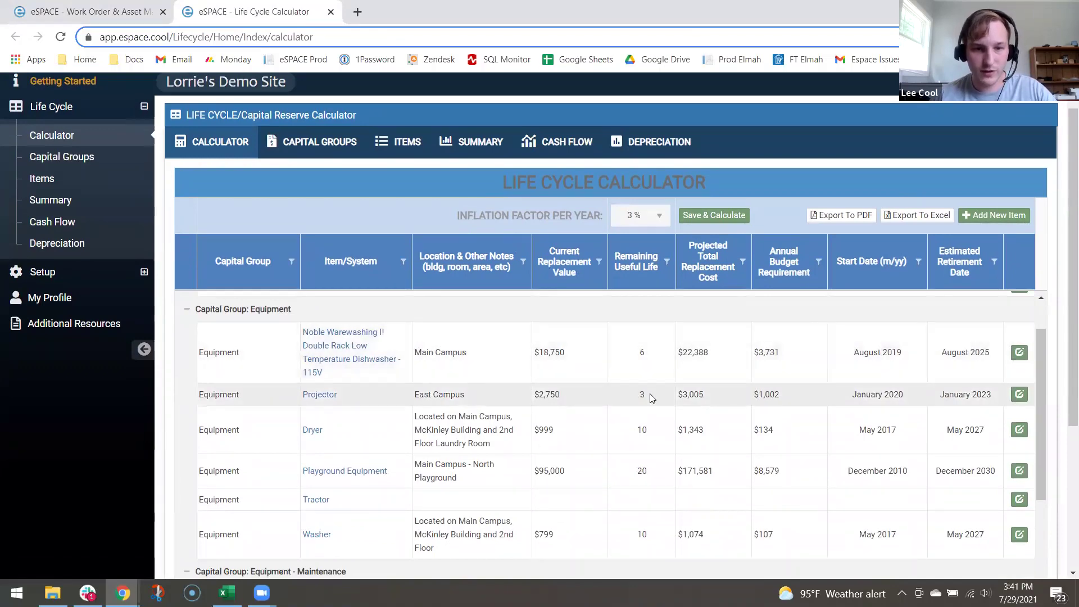
scroll(650, 398, down, 8)
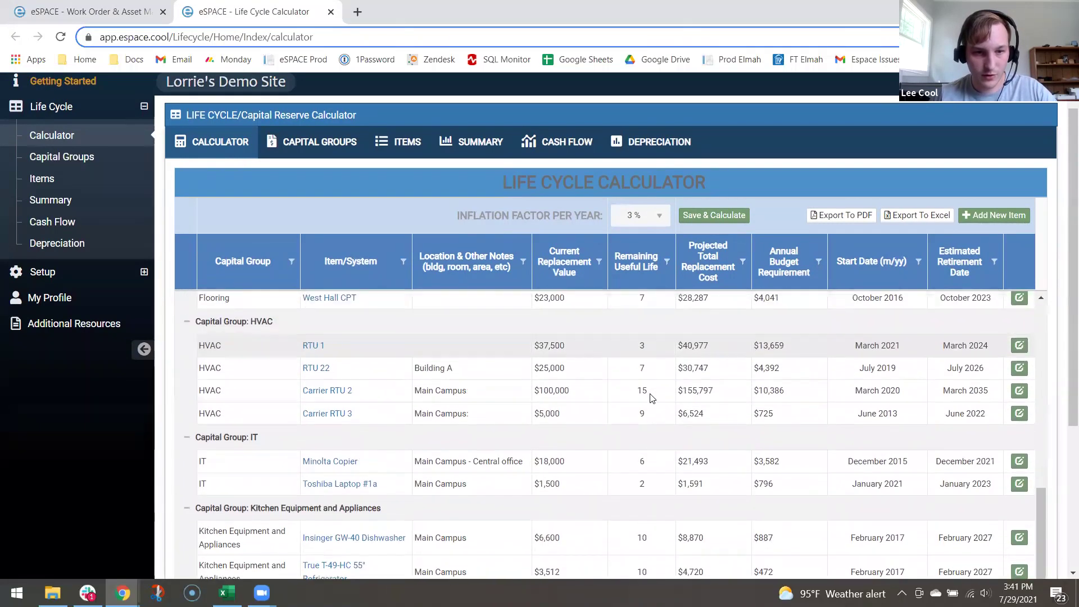
double_click(644, 345)
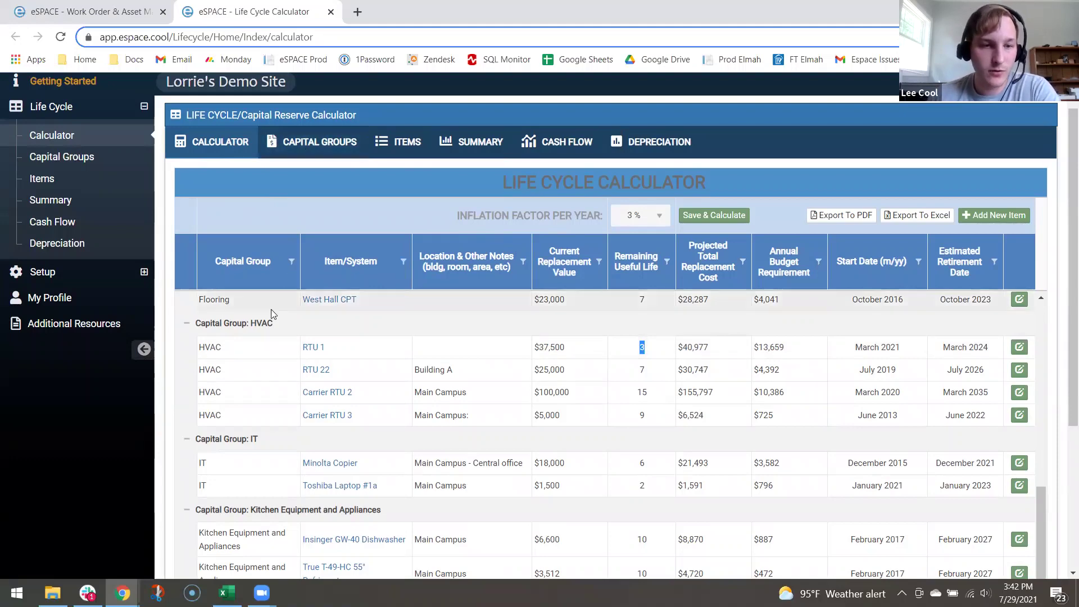
View the life cycle Summary and examine the HVAC replacement costs by year and the totals per capital group.
click(477, 142)
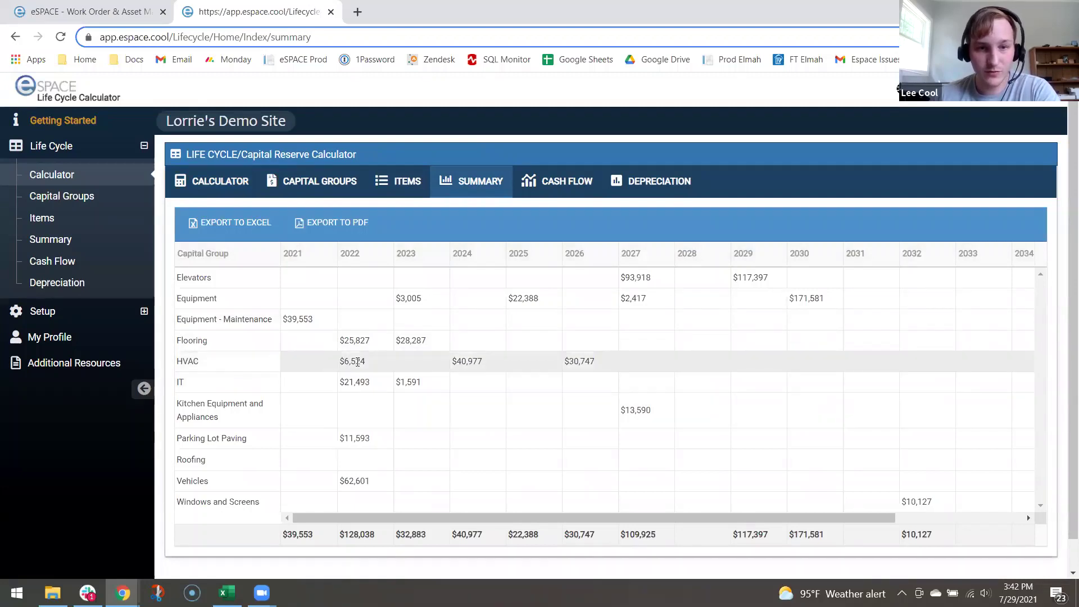
drag(365, 363, 339, 362)
scroll(612, 396, right, 3)
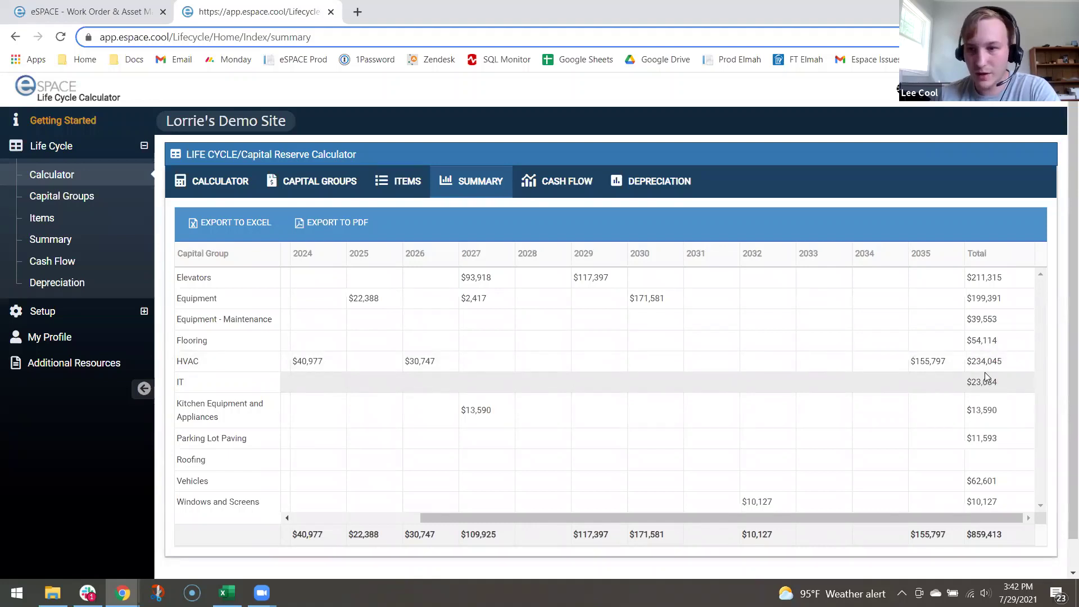
scroll(984, 426, down, 1)
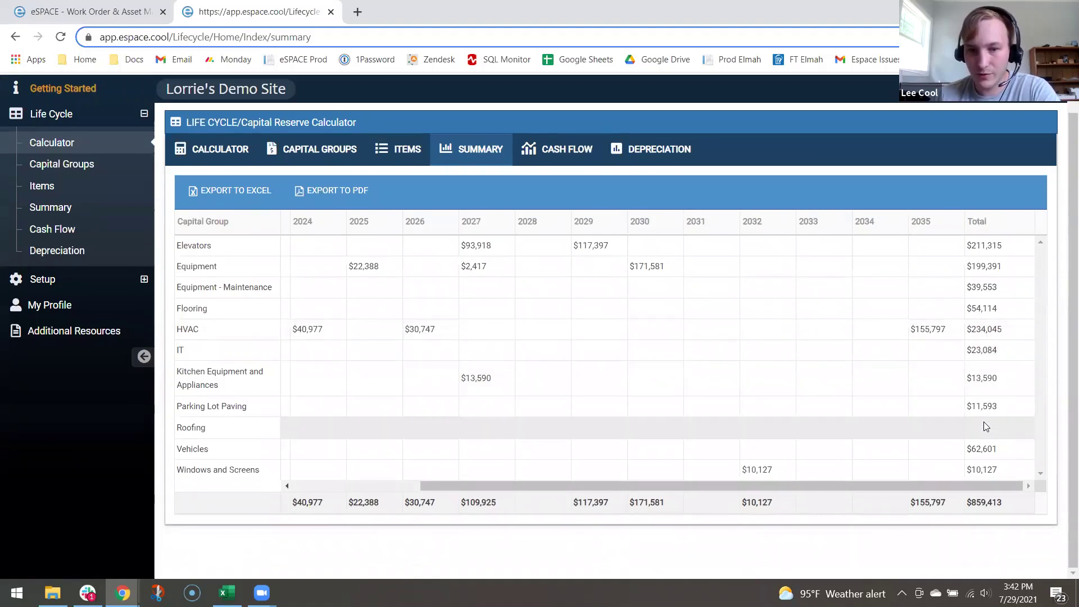
scroll(583, 397, left, 3)
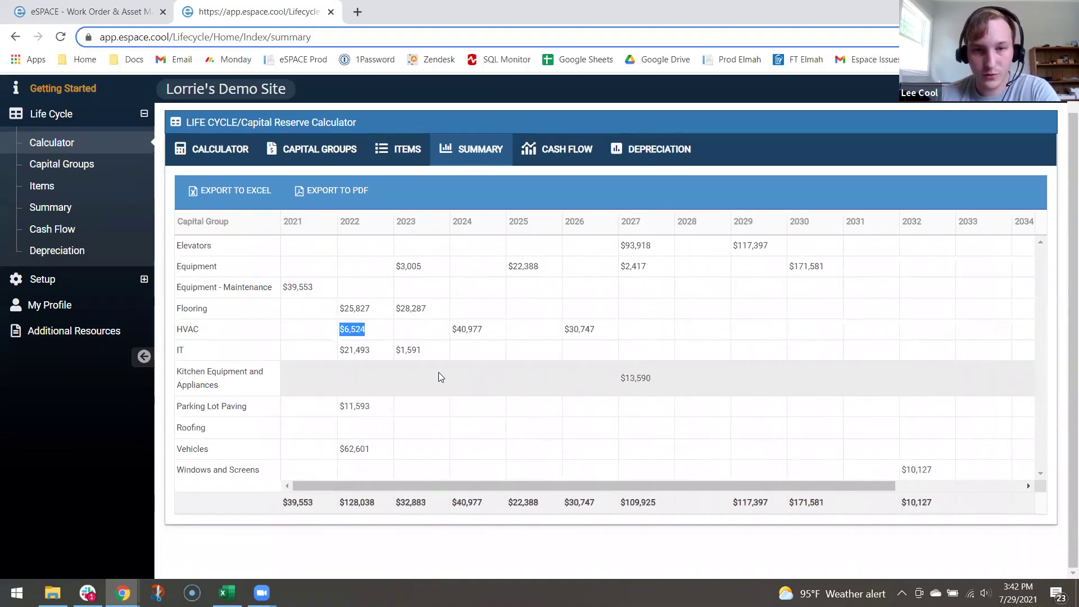
Review the life cycle Items list, including its equipment sync markers and the options for importing items from a file.
click(408, 153)
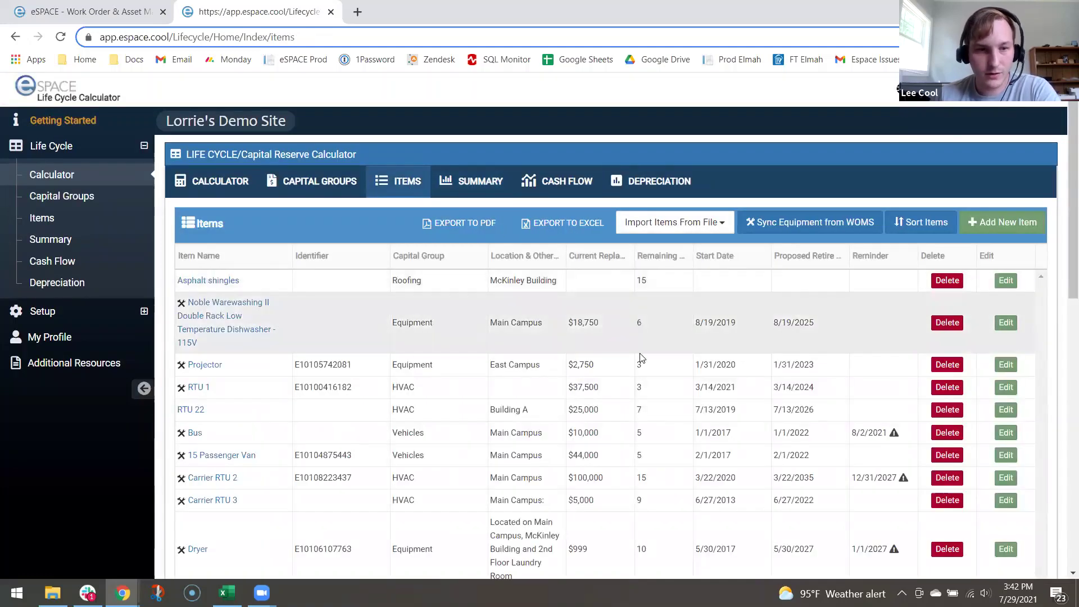
scroll(641, 358, down, 1)
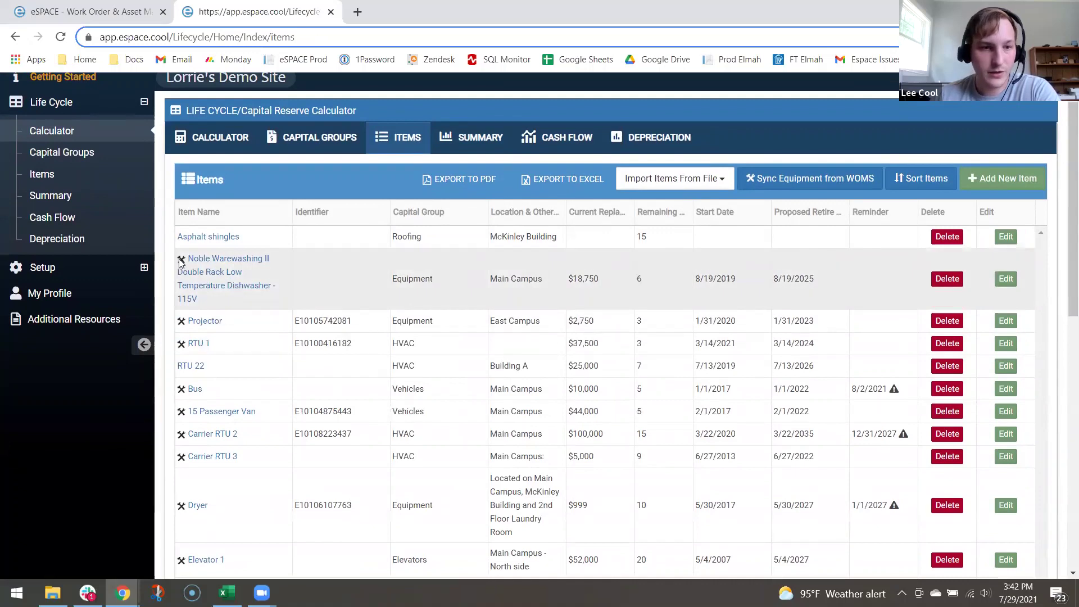
mouse_move(181, 262)
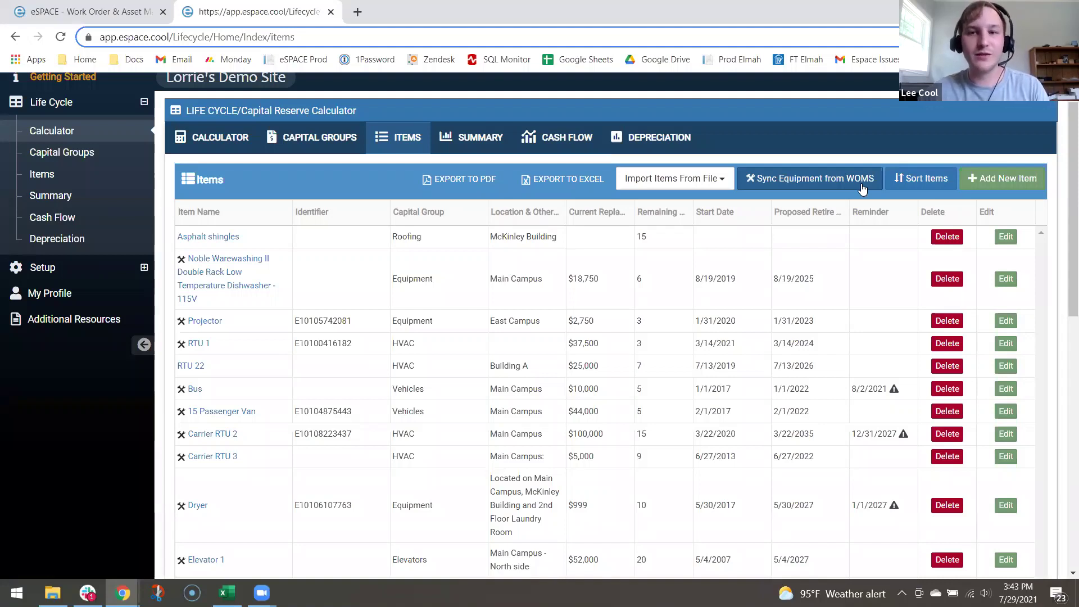
click(709, 179)
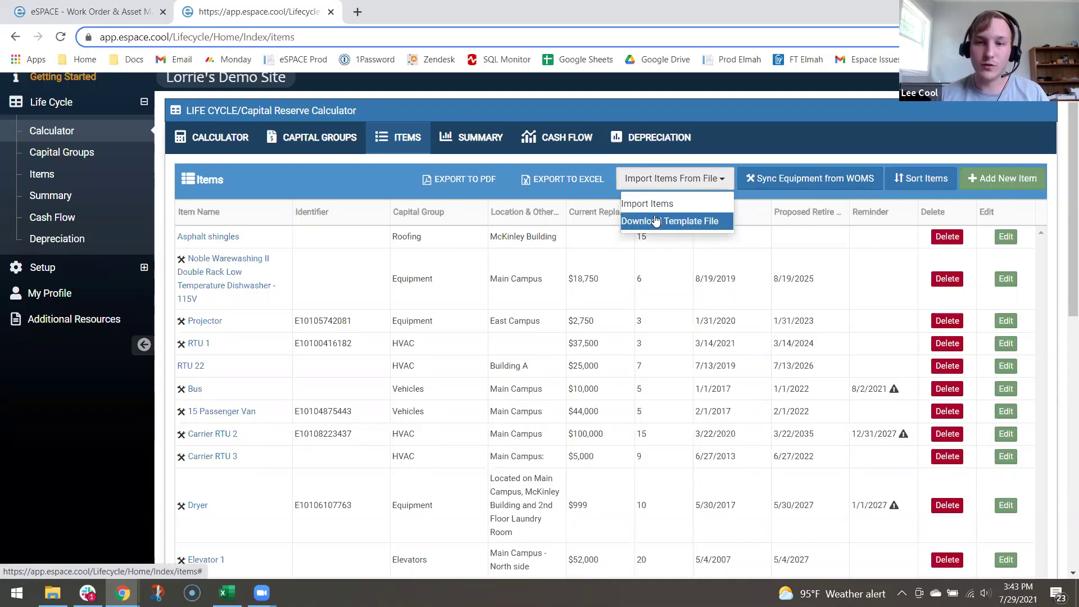
click(588, 158)
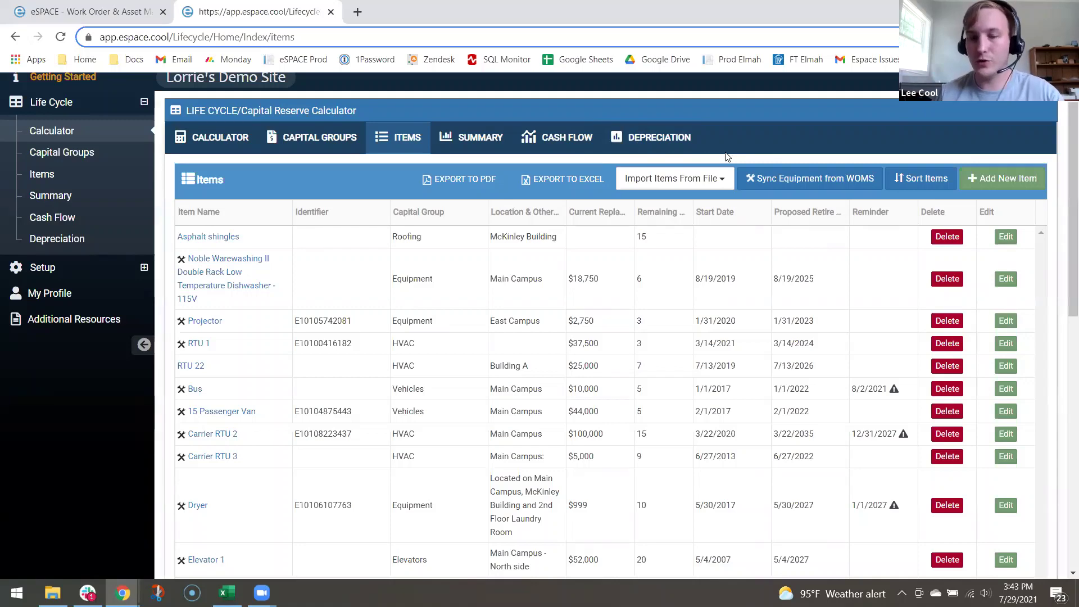
Examine the Depreciation schedule for each item's initial value, years and yearly amounts.
click(647, 143)
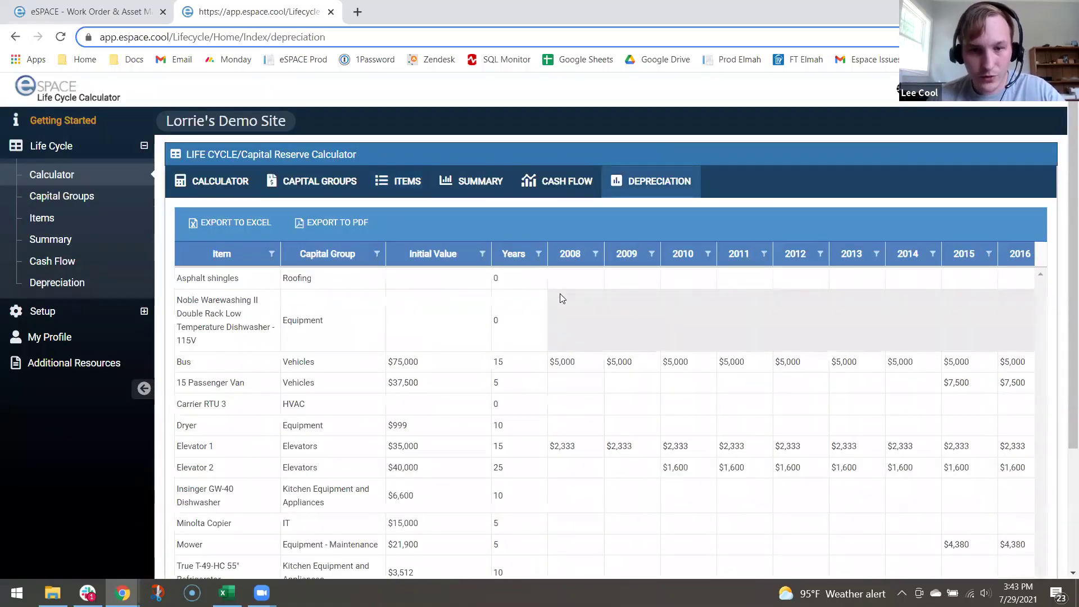
scroll(444, 376, down, 3)
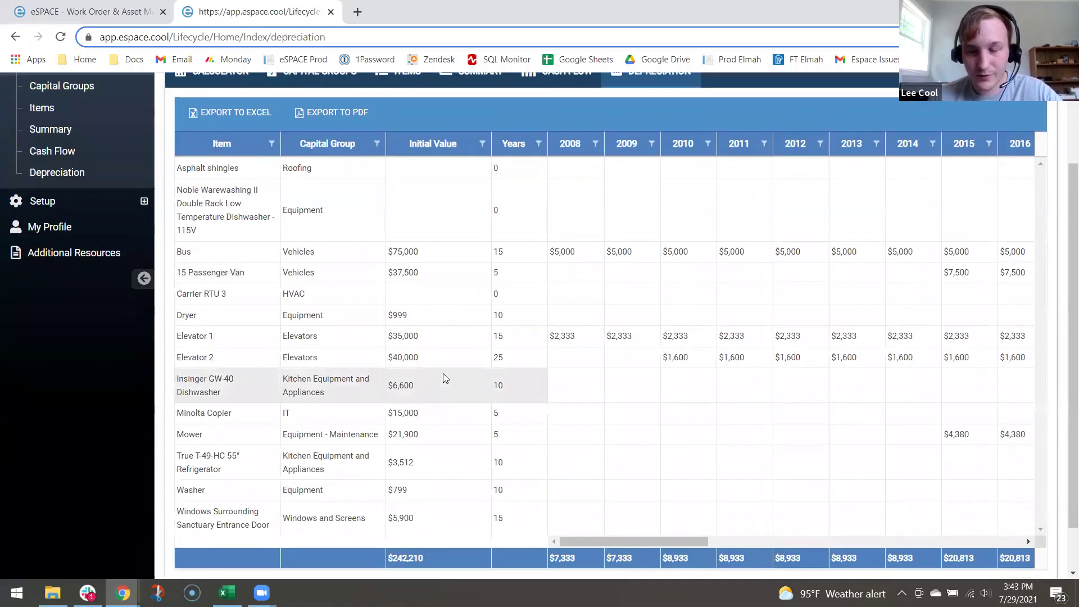
scroll(444, 378, up, 3)
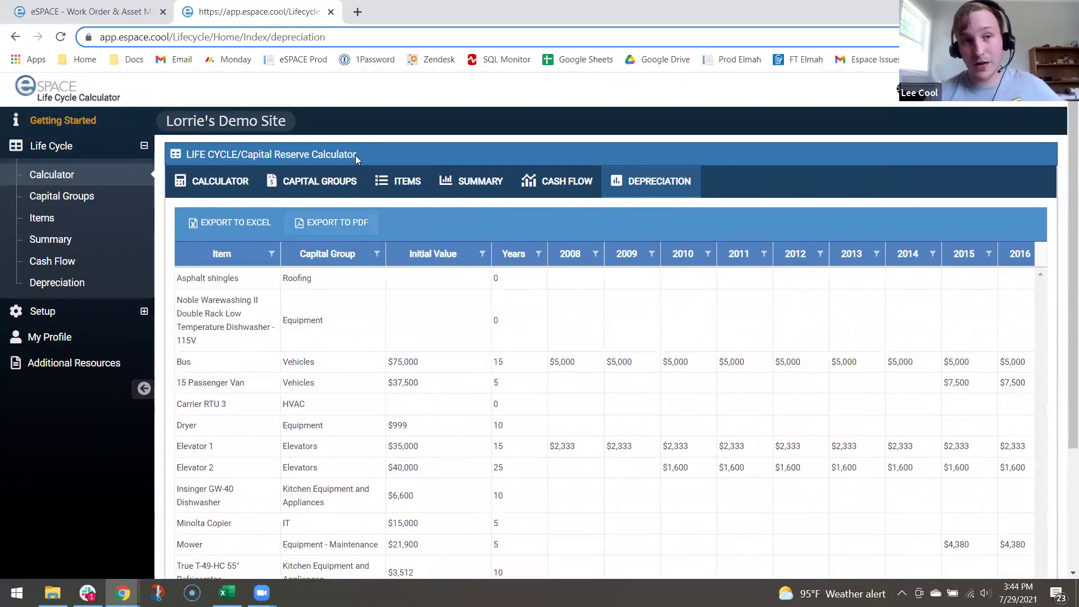
Review the Cash Flow projection of balances, deposits and expenses across the years, and close the Life Cycle Calculator.
click(560, 181)
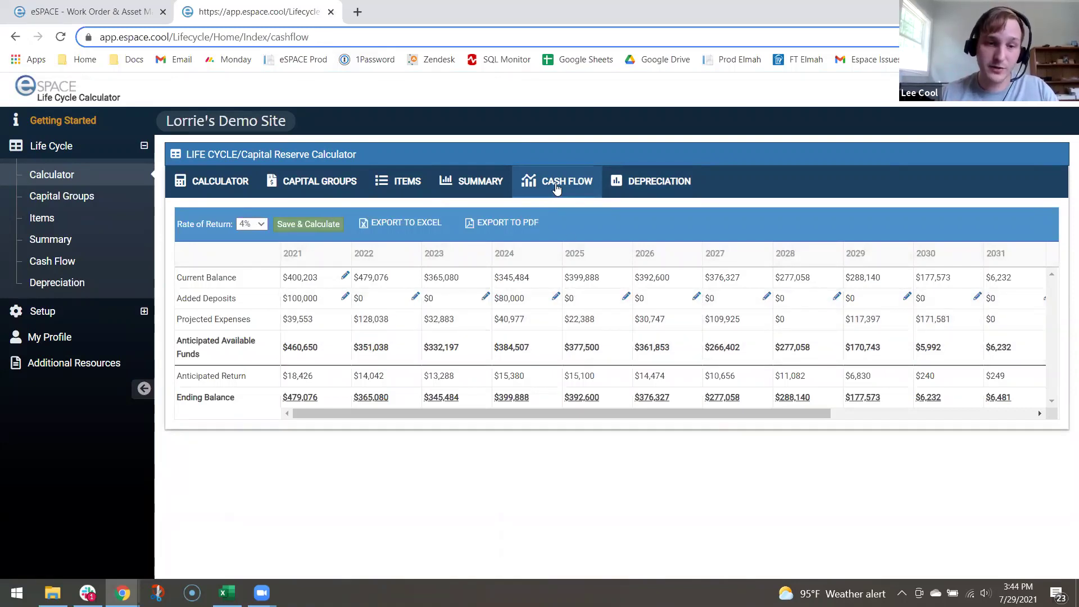
scroll(804, 351, right, 5)
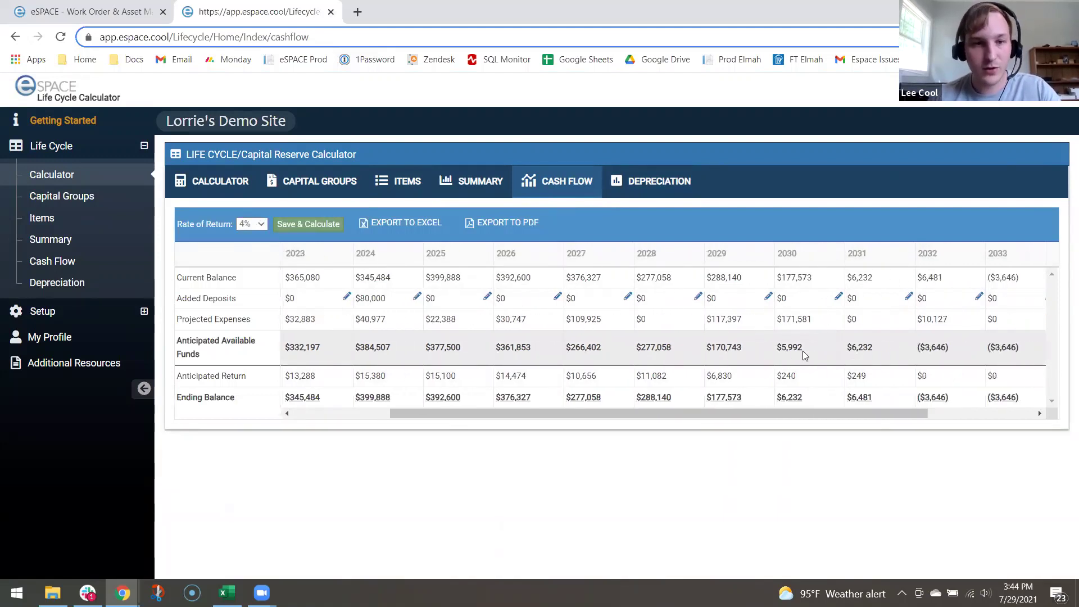
scroll(803, 351, left, 5)
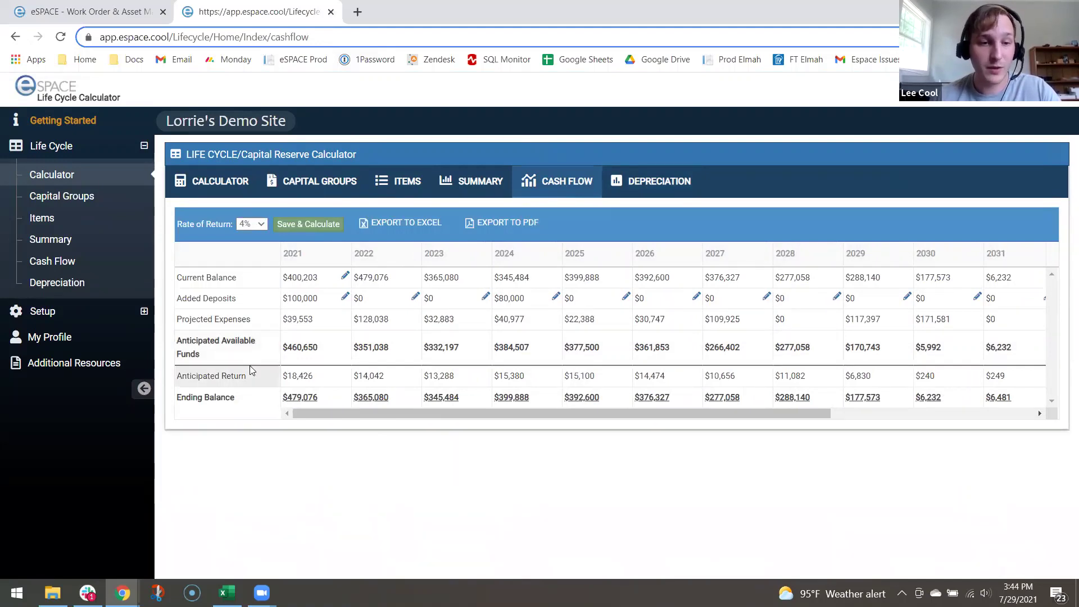
click(330, 12)
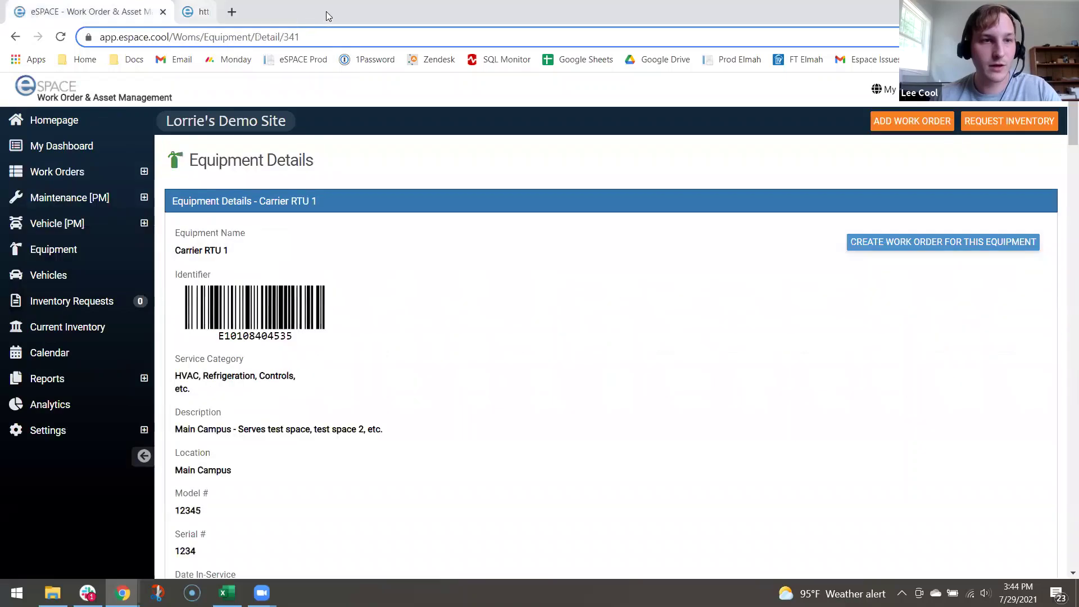
Reopen Carrier RTU 1's details from the equipment list and check its in-service date, warranty dates and cost.
click(86, 327)
click(62, 249)
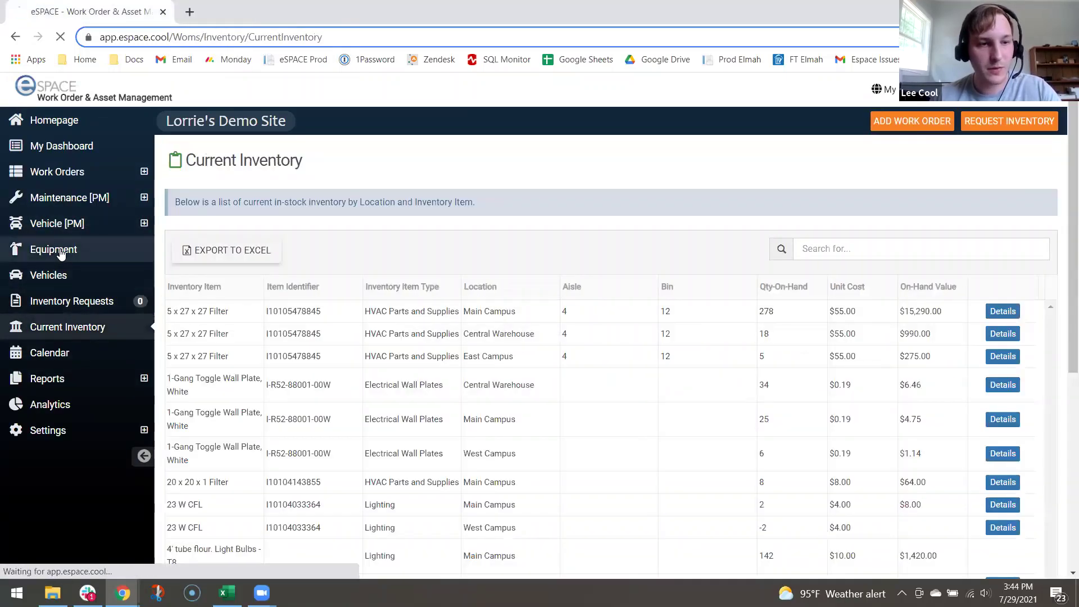
scroll(890, 448, down, 5)
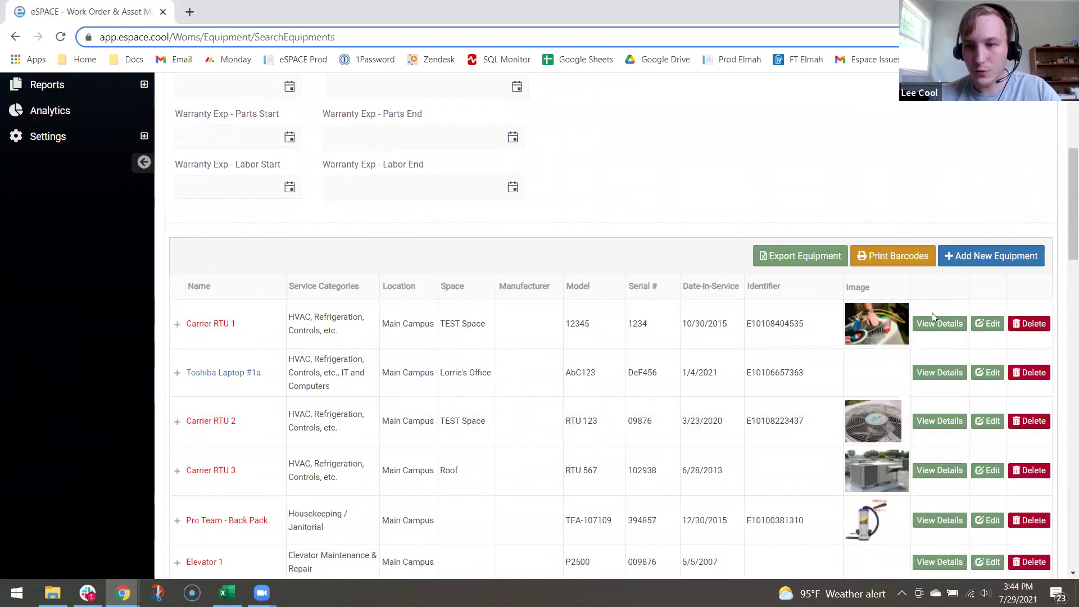
click(933, 322)
scroll(588, 330, down, 5)
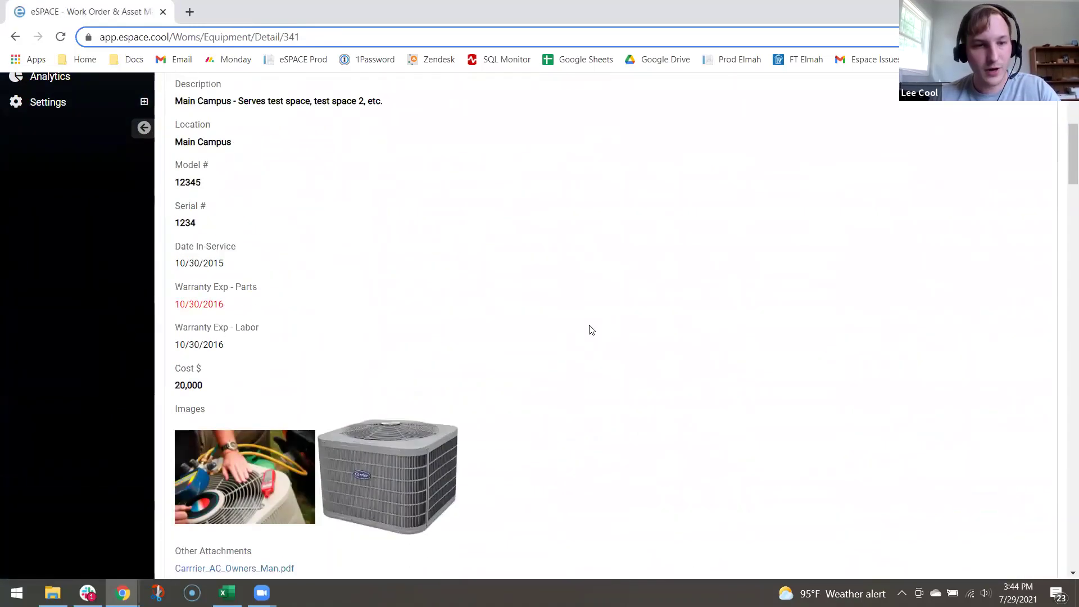
scroll(588, 330, up, 2)
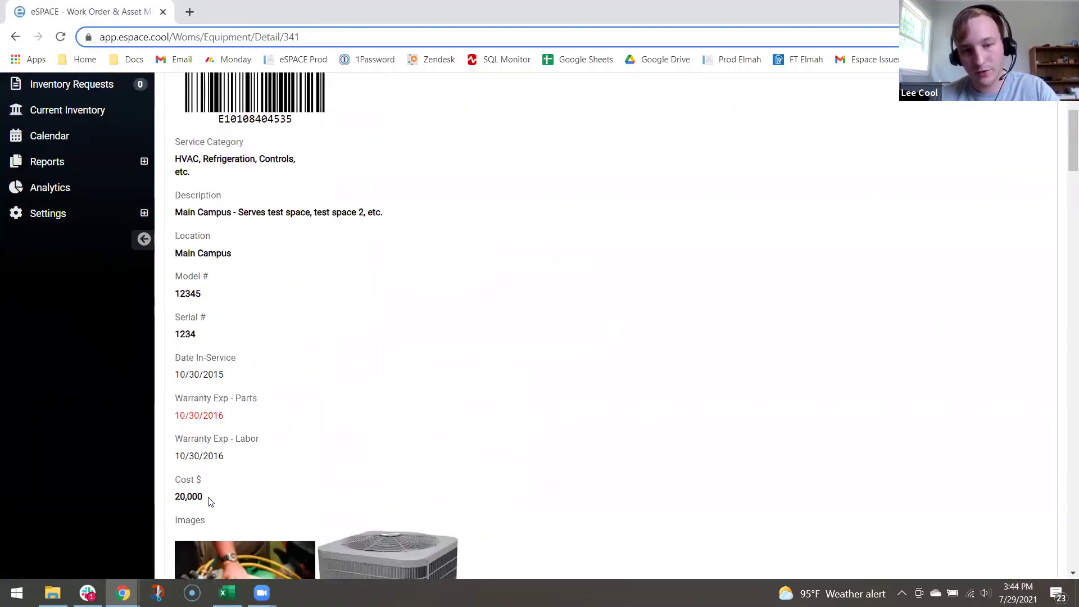
Review Carrier RTU 1's cost, equipment name, identifier and service category on its details page.
drag(209, 498, 166, 479)
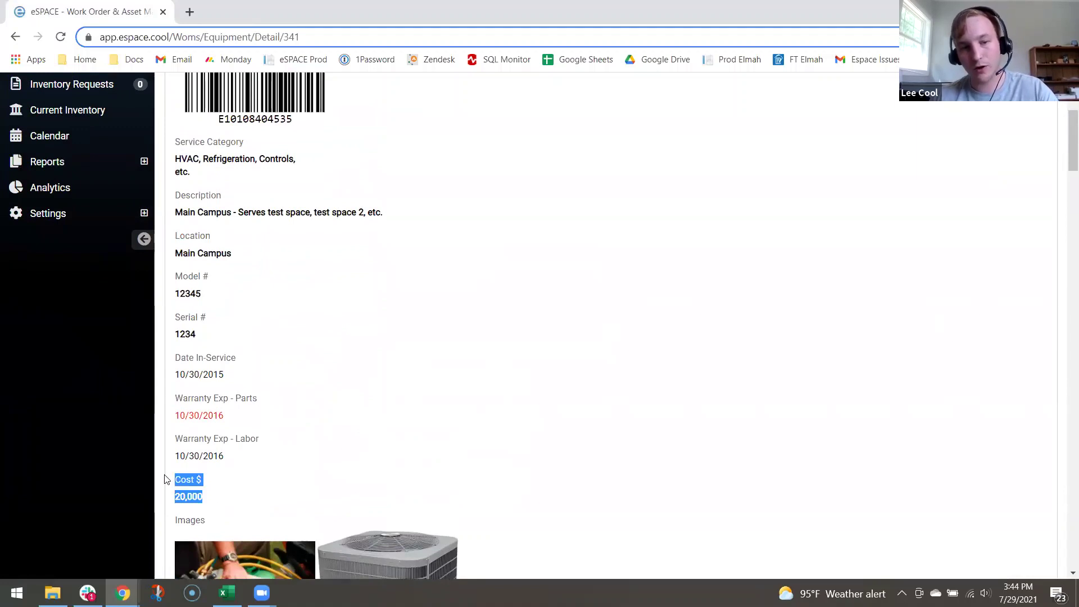
click(306, 468)
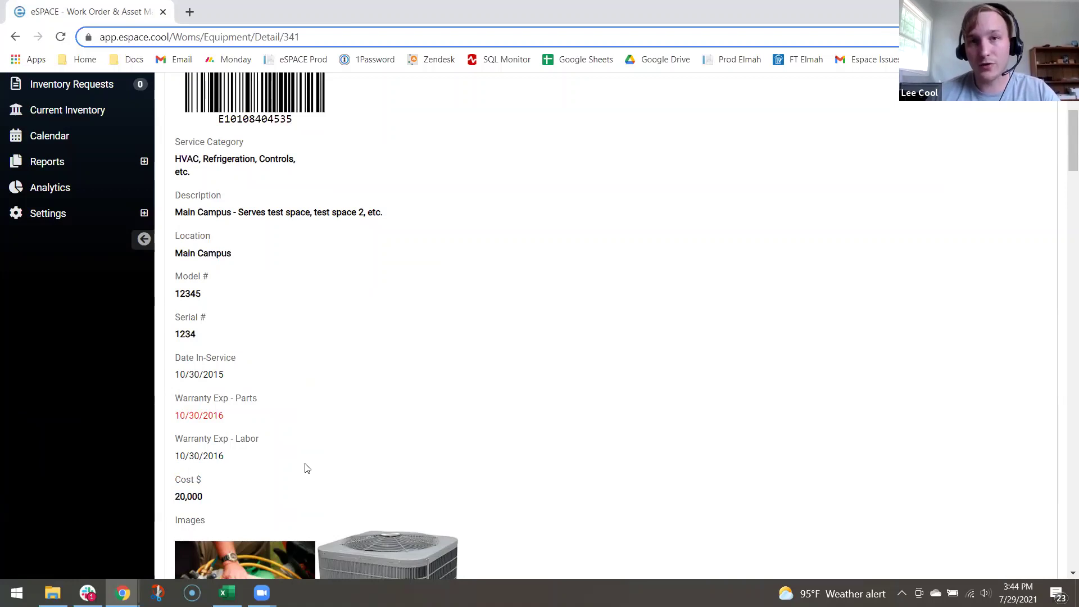
scroll(307, 468, up, 2)
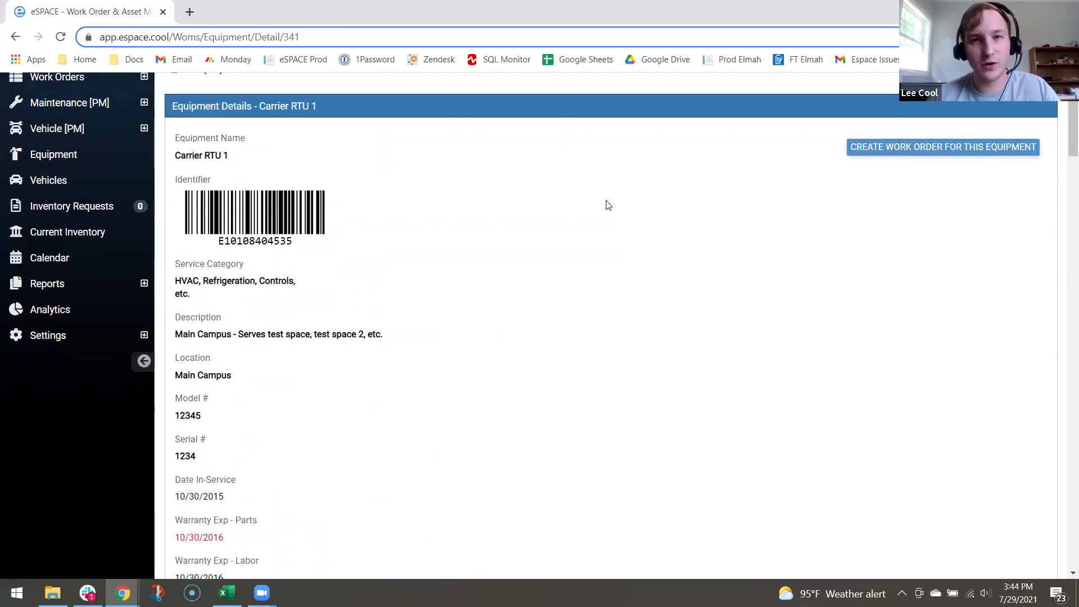
scroll(608, 205, up, 1)
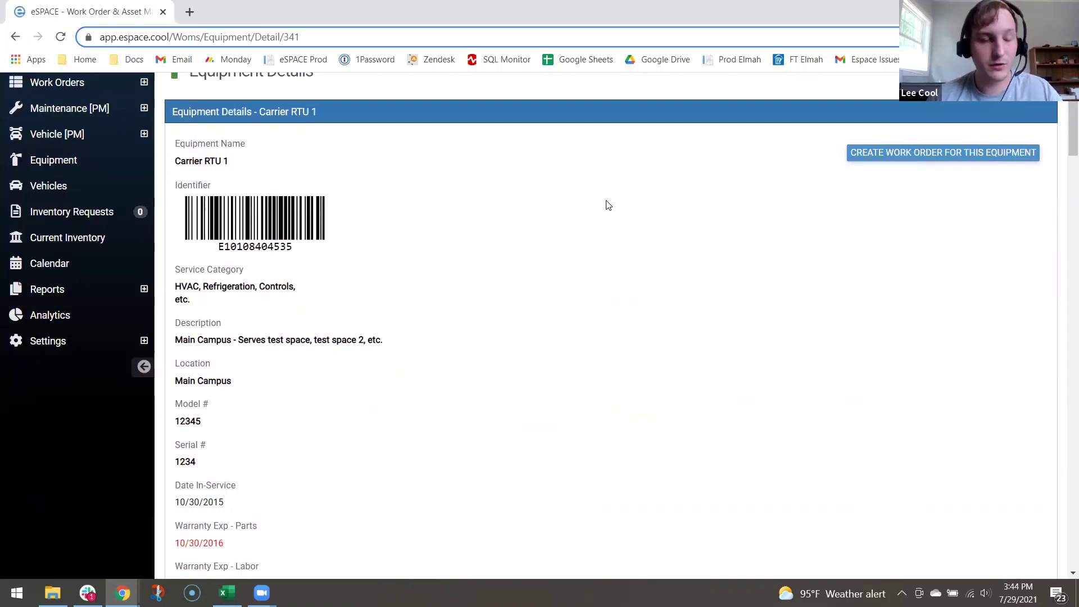
scroll(607, 205, up, 2)
drag(173, 229, 269, 276)
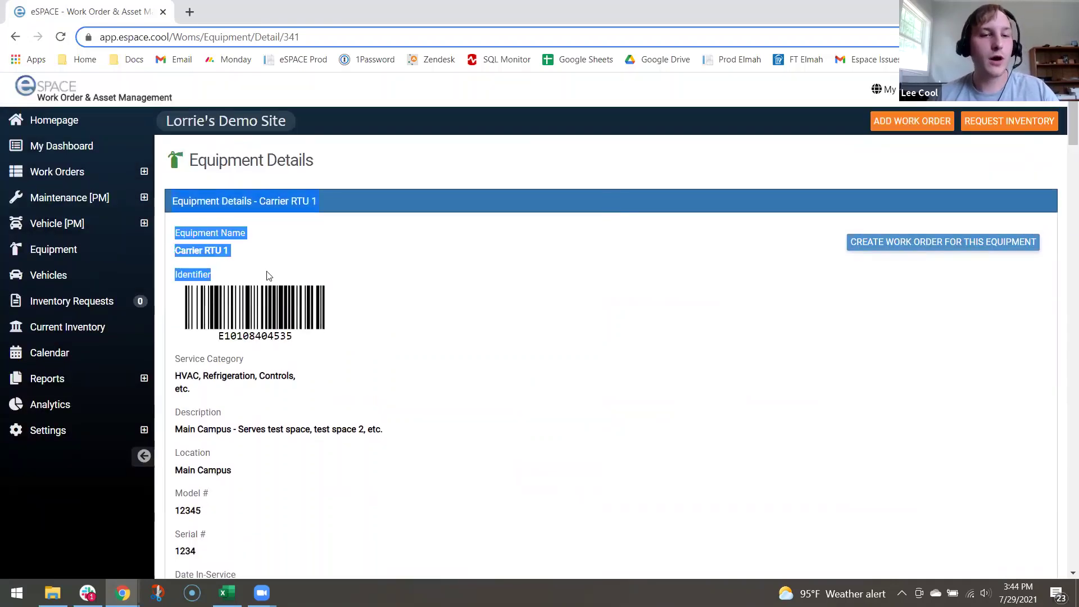
click(444, 259)
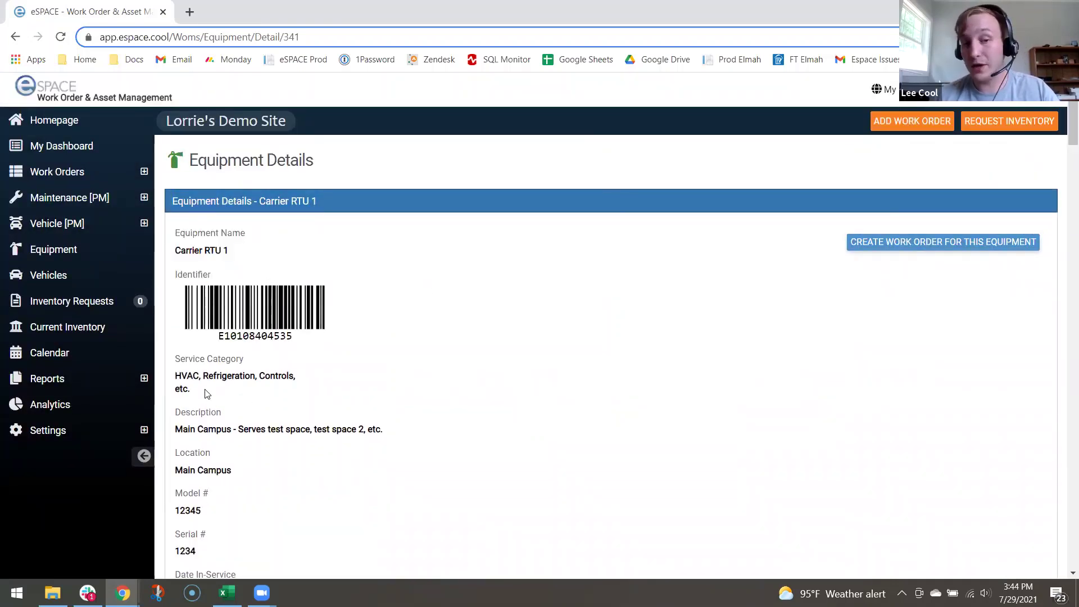
drag(201, 389, 176, 377)
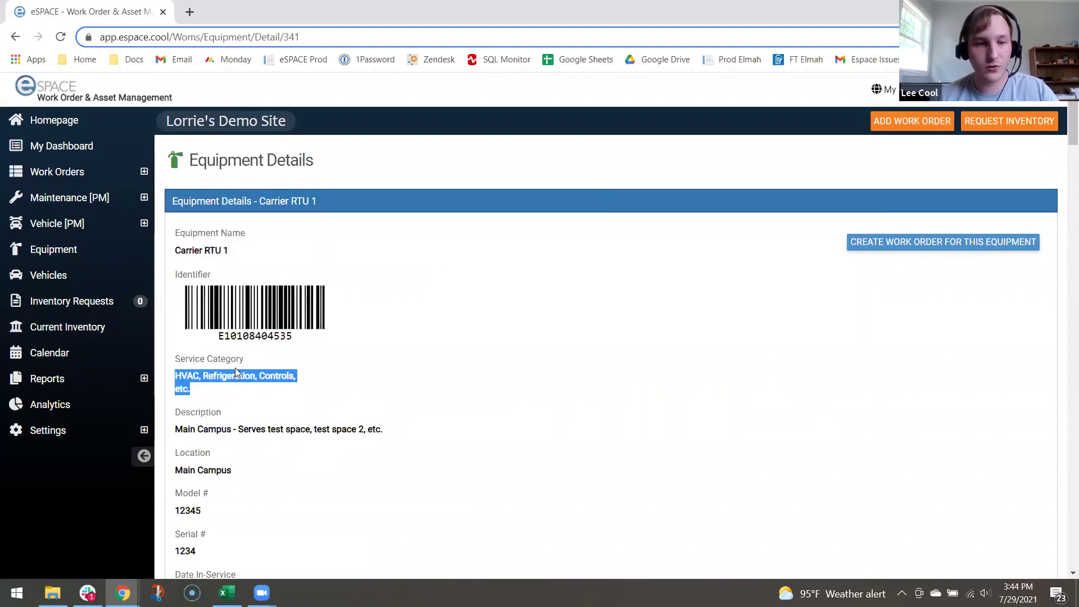
click(316, 387)
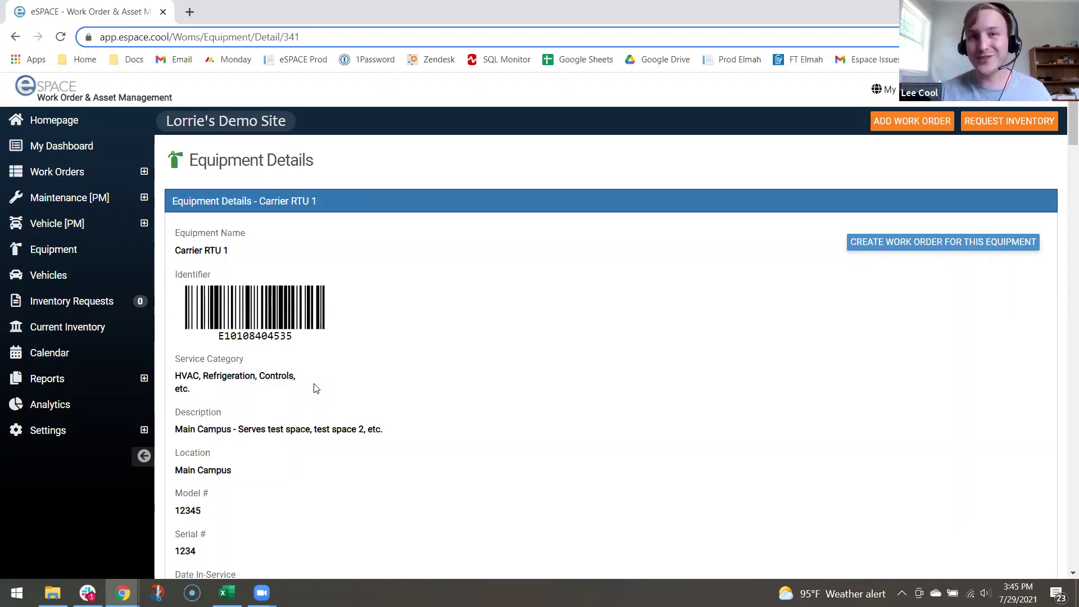
Open the User Defined Fields page in the advanced settings.
scroll(316, 388, down, 1)
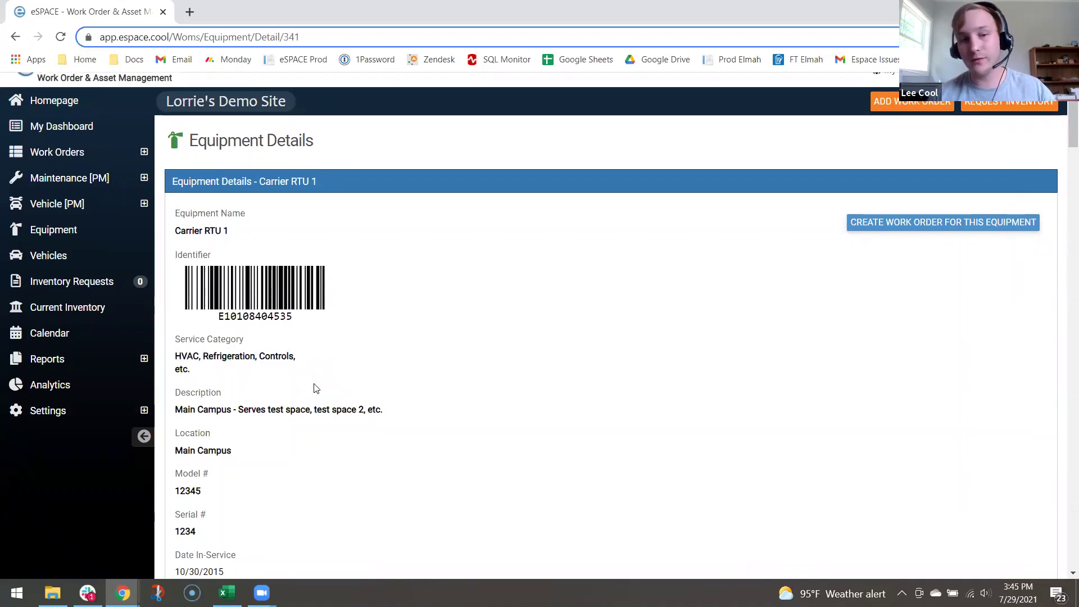
click(72, 410)
click(79, 461)
scroll(79, 458, down, 2)
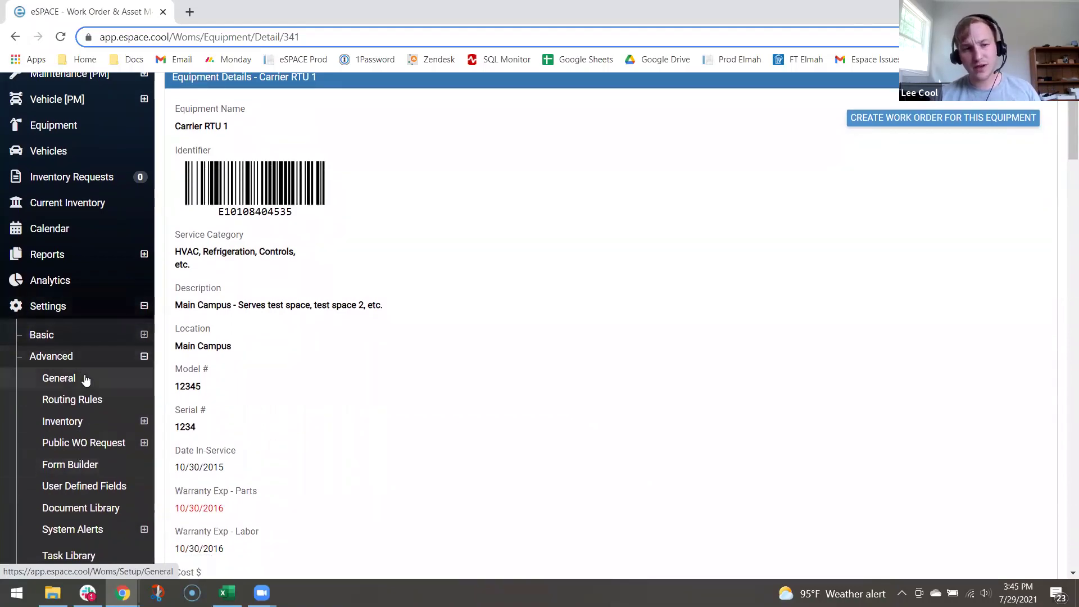
scroll(85, 378, down, 2)
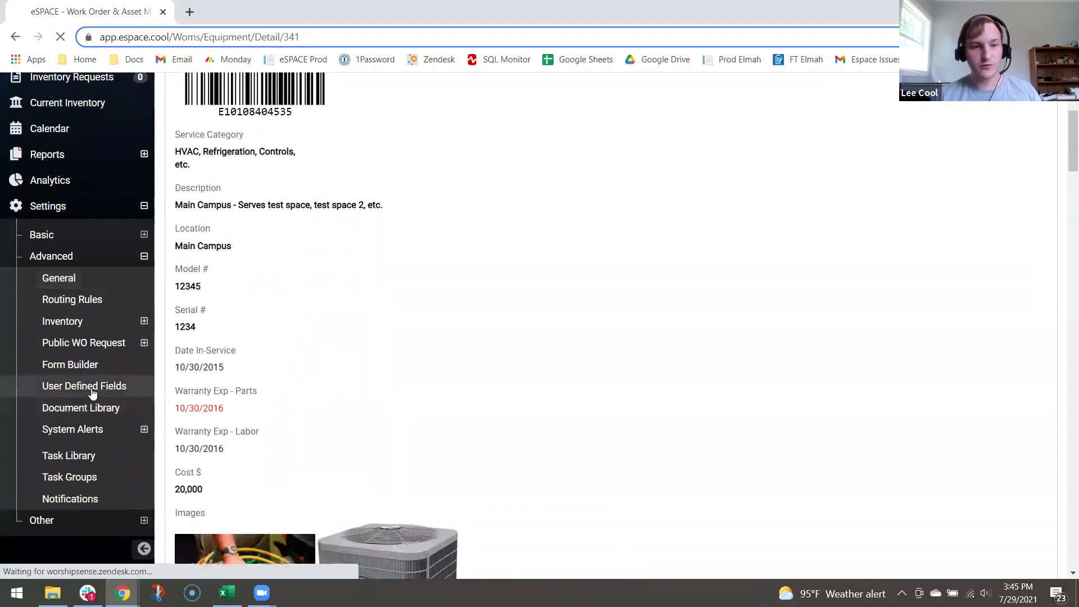
click(90, 386)
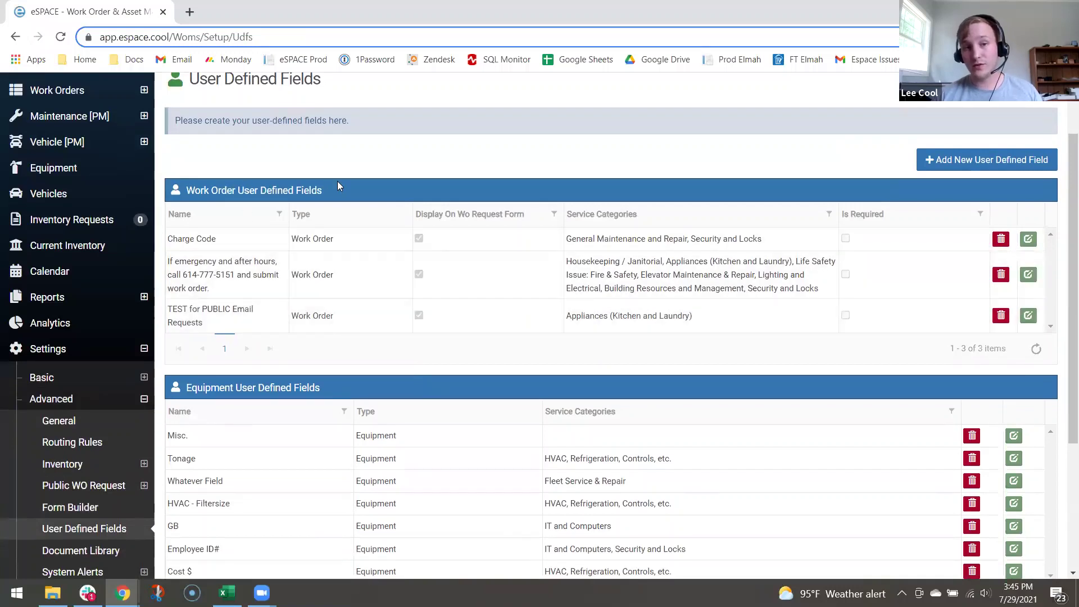
Review the work order, equipment and vehicle user defined fields and the service categories assigned to them.
triple_click(622, 310)
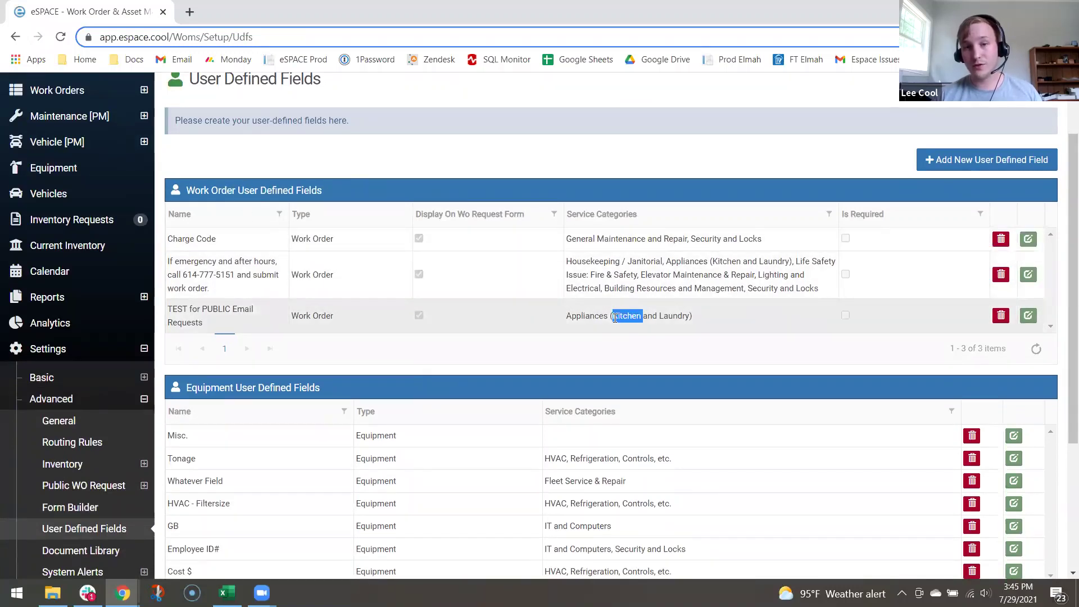
click(496, 358)
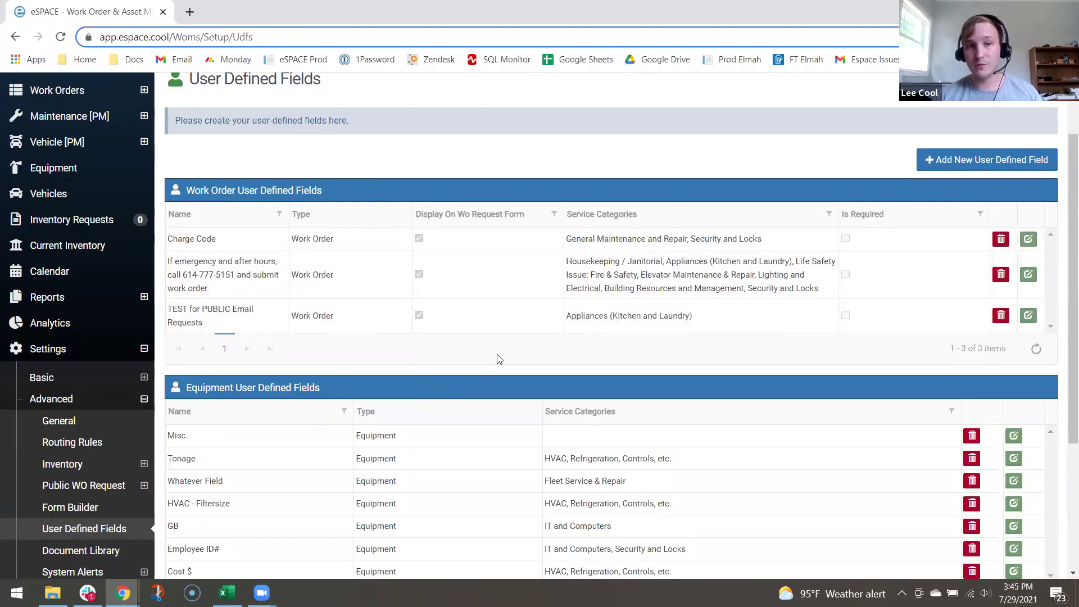
scroll(497, 358, down, 3)
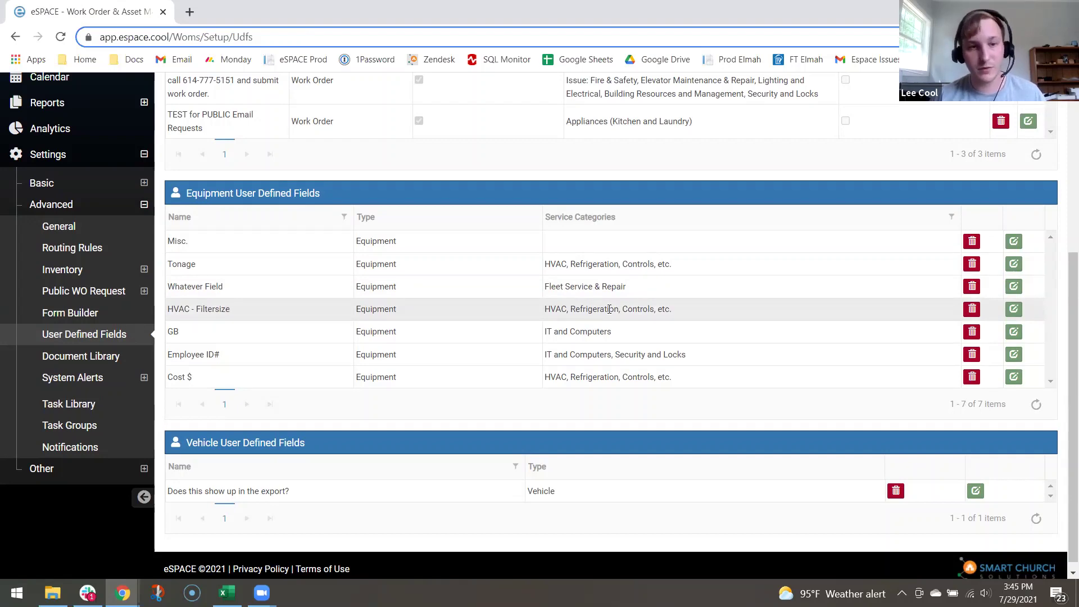
scroll(188, 234, up, 3)
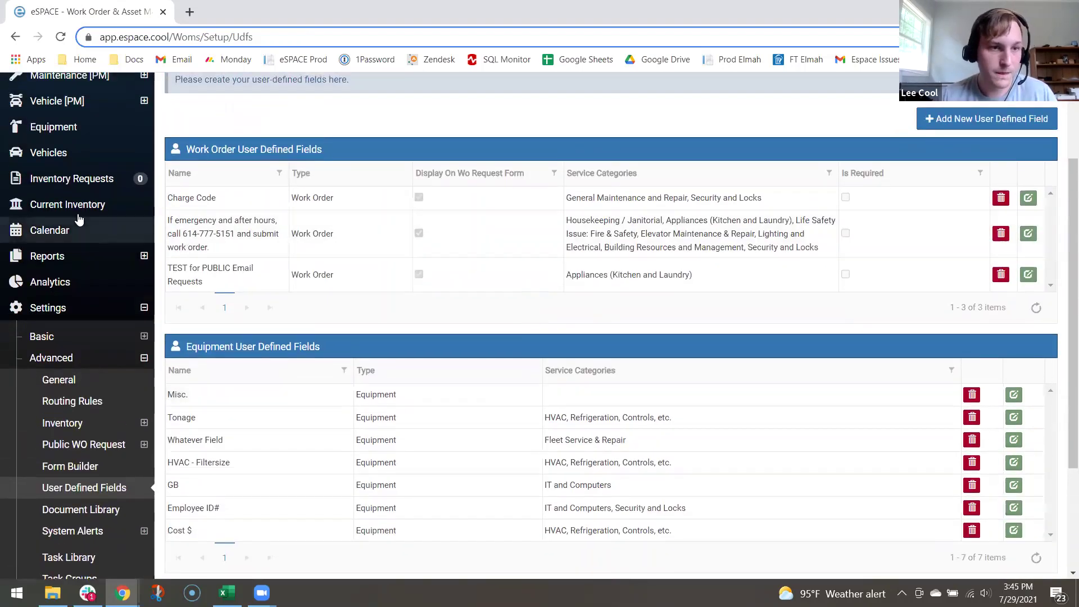
Open the Current Inventory list and look through the in-stock items by location, quantity and value.
click(74, 200)
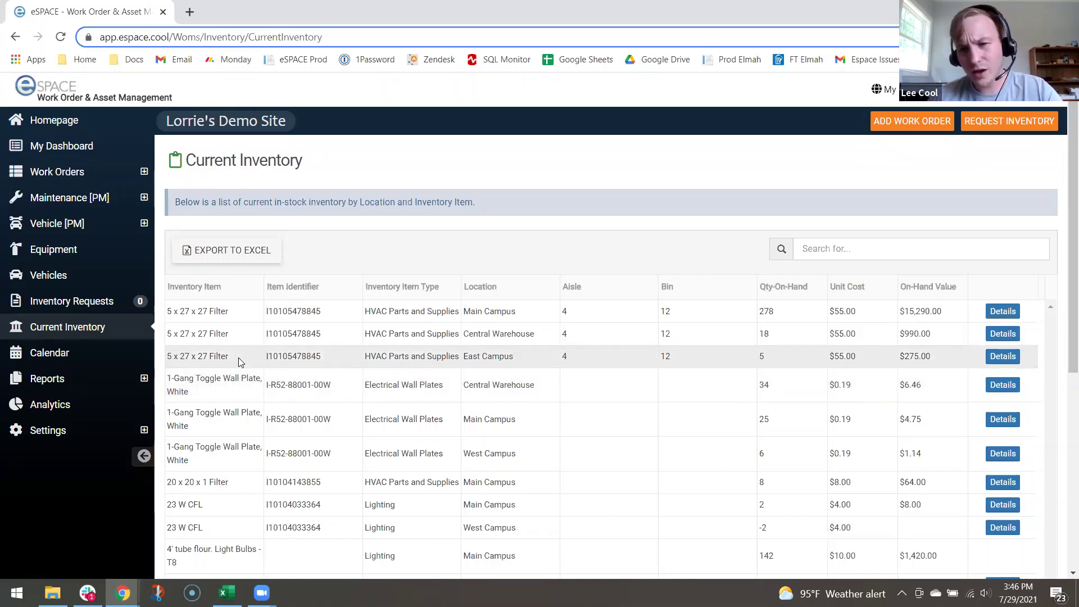
scroll(238, 357, down, 1)
scroll(690, 351, down, 2)
scroll(692, 359, down, 2)
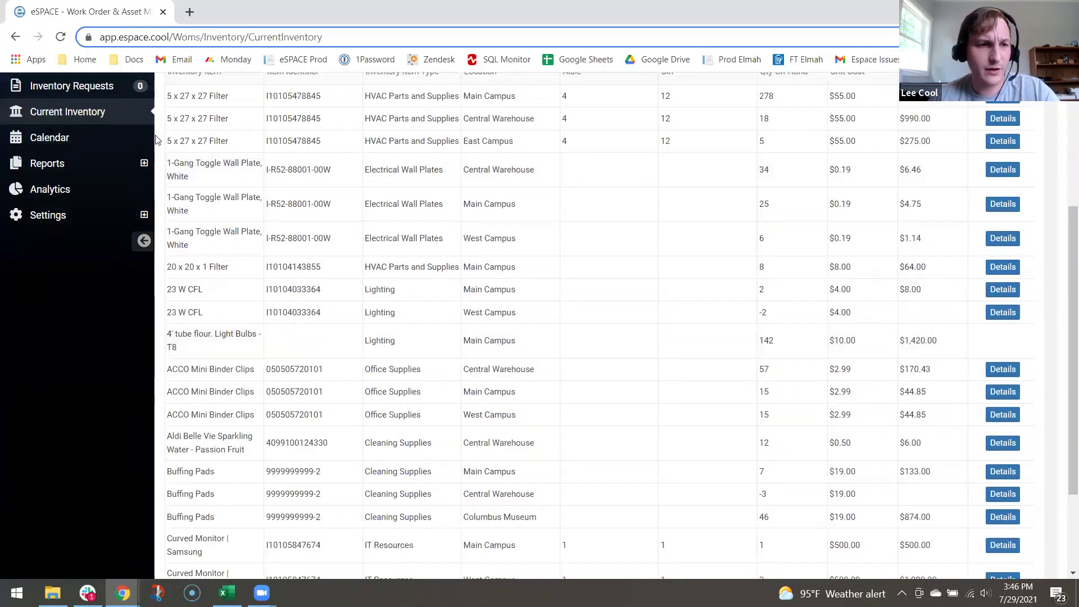
Open the Inventory Items list in the advanced inventory settings and look over the items and their reorder thresholds.
click(79, 216)
click(66, 265)
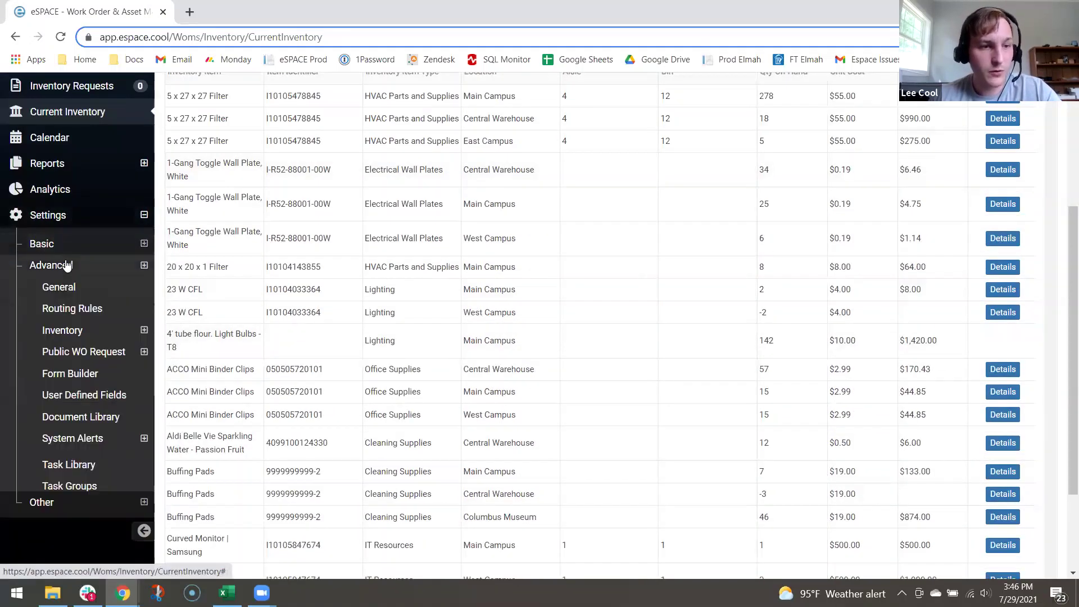
scroll(70, 275, down, 1)
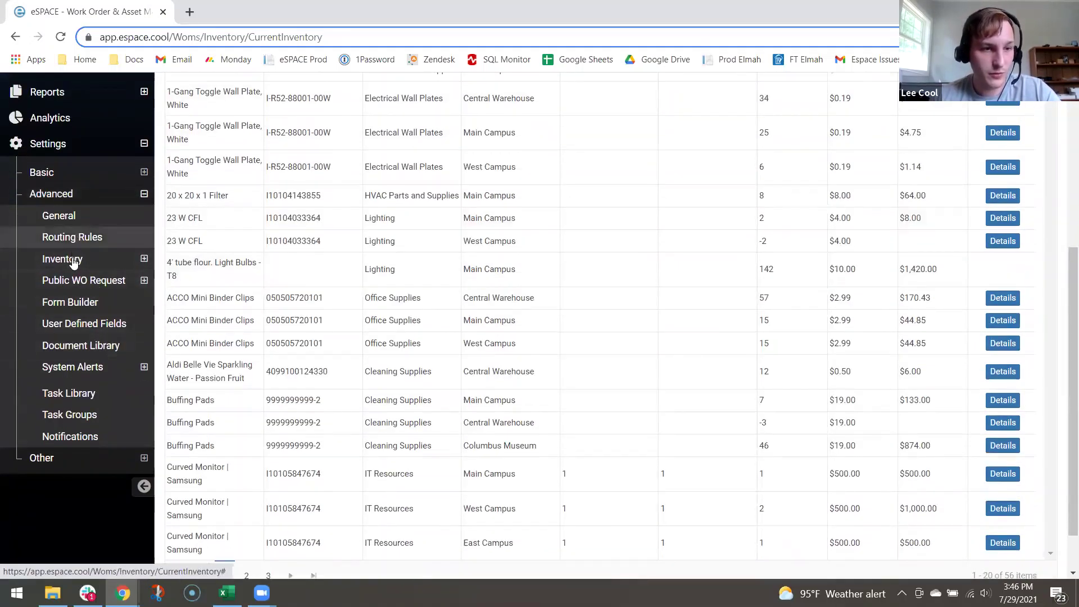
click(90, 260)
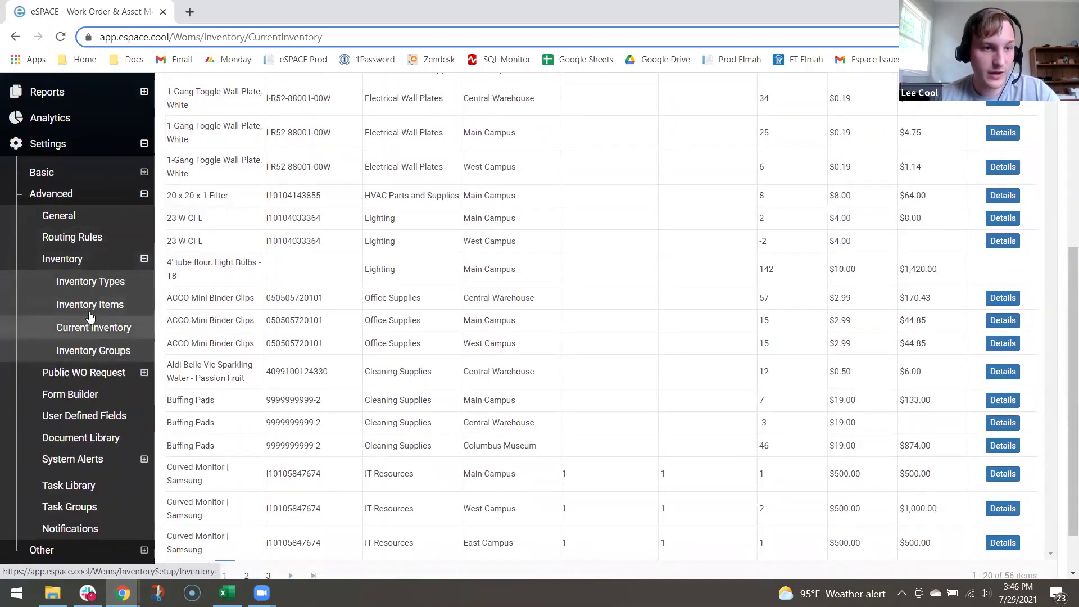
click(91, 311)
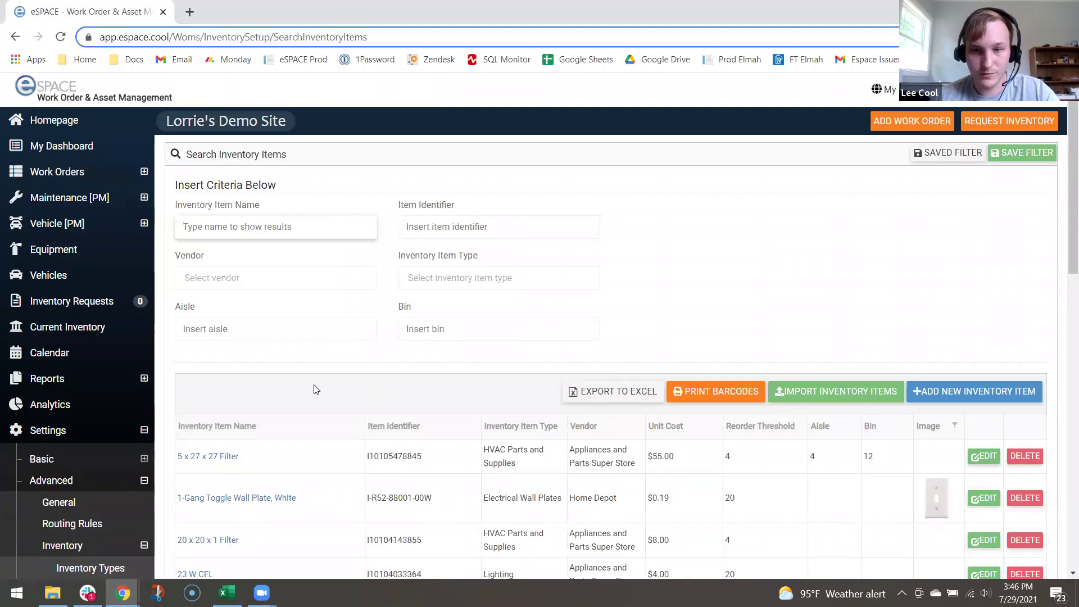
scroll(314, 384, down, 1)
scroll(110, 496, down, 1)
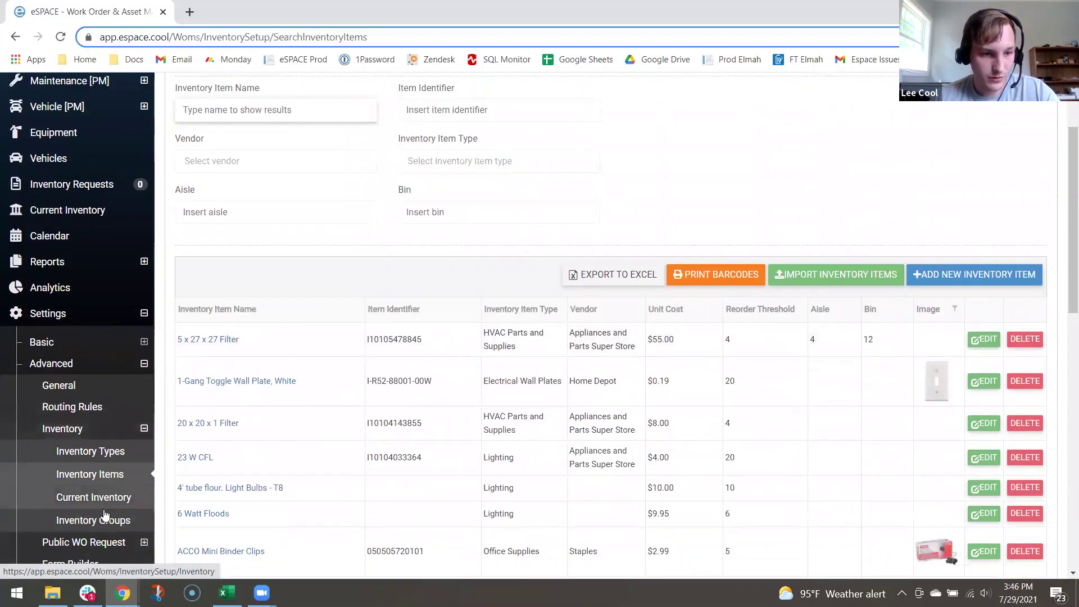
From the Current Inventory settings, open the inventory adjustment form for the Main Campus 5 x 27 x 27 Filter and review its receive and deplete options.
click(96, 496)
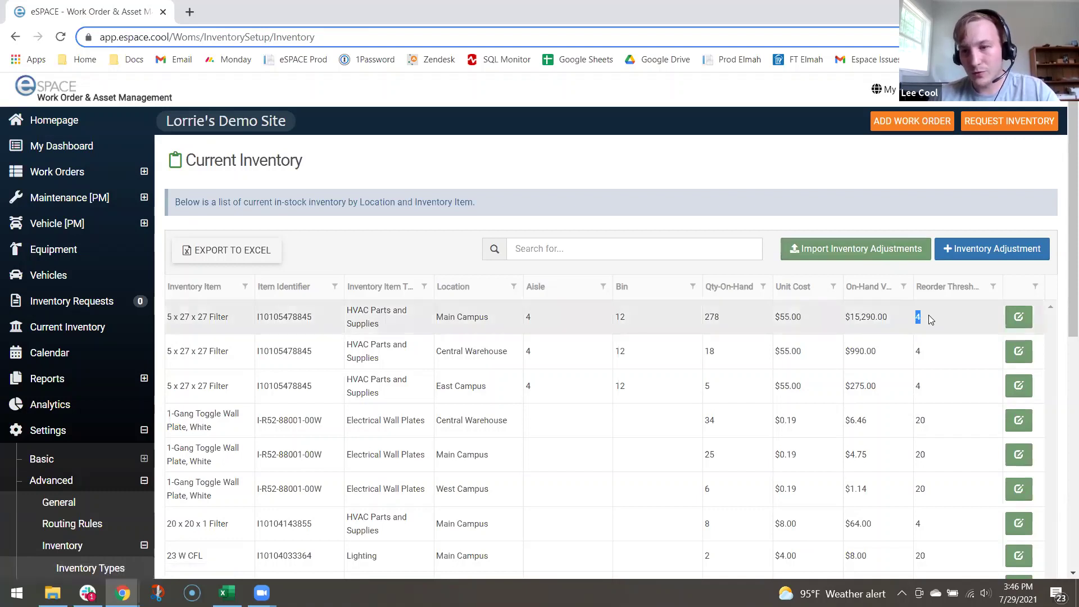
click(1018, 316)
scroll(603, 333, down, 4)
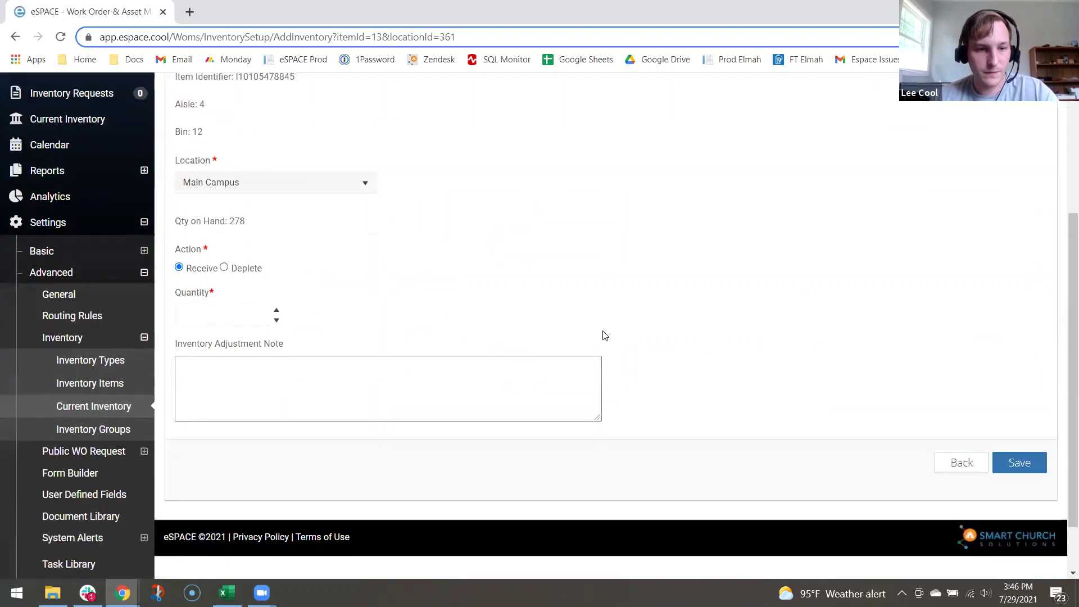
scroll(381, 225, up, 2)
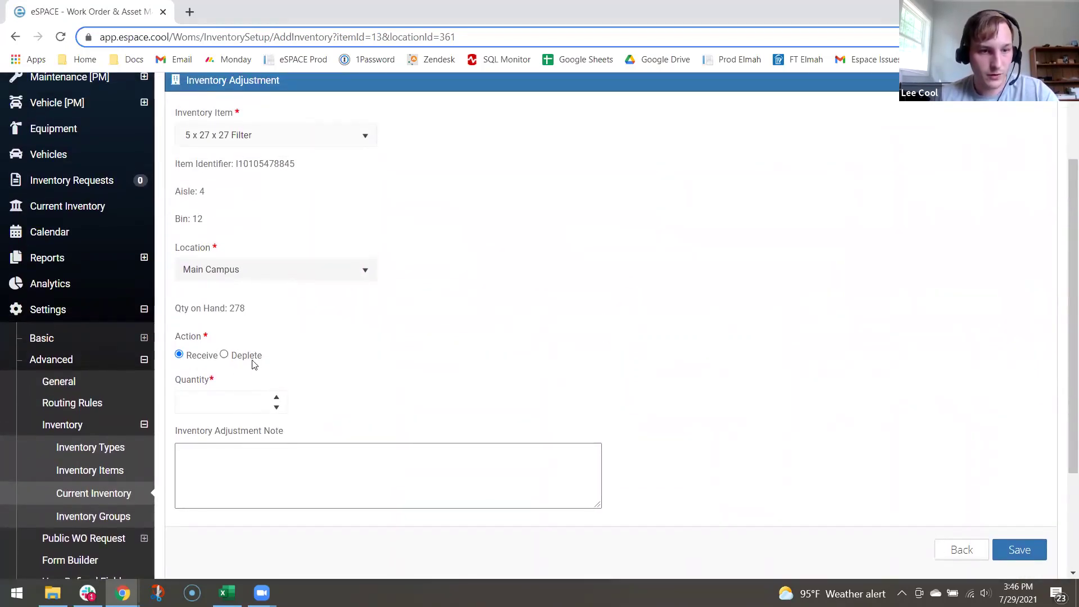
Open the 5 x 27 x 27 Filter inventory item for editing and inspect its details, including the reorder threshold.
click(82, 472)
scroll(1062, 343, down, 3)
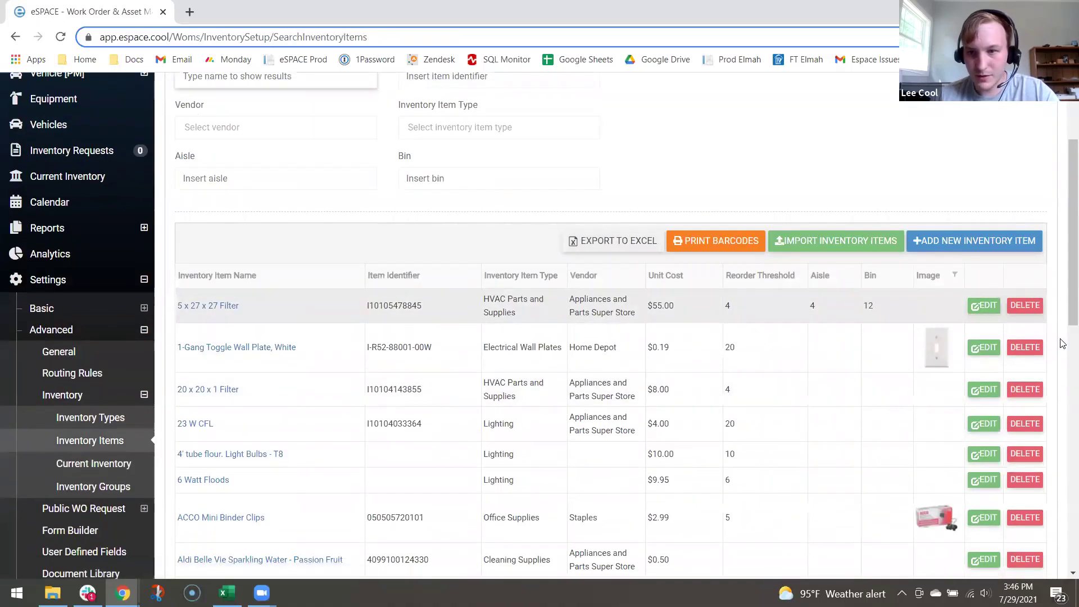
click(988, 308)
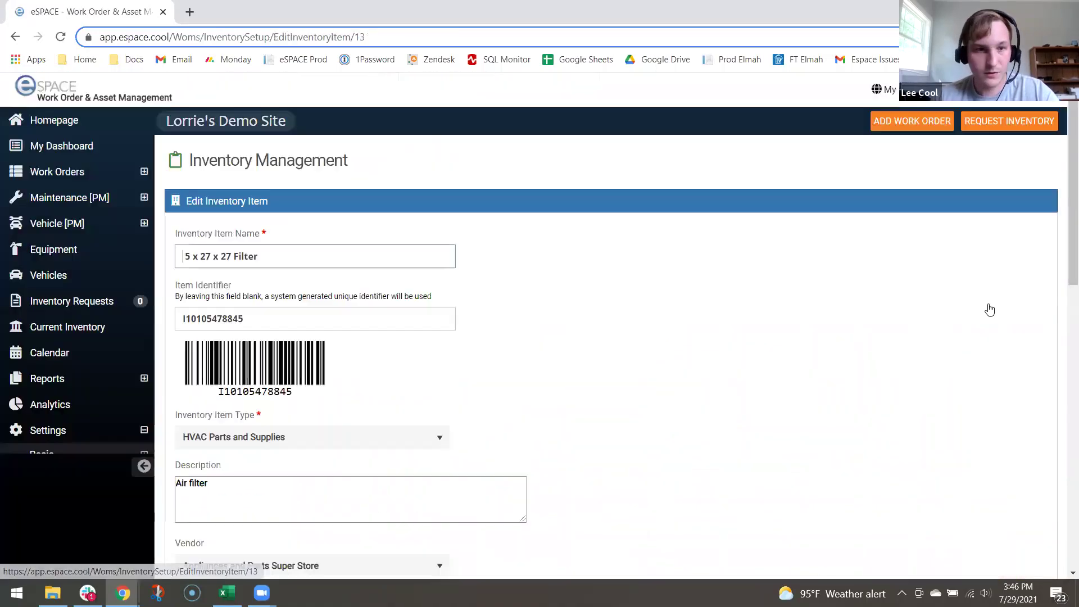
scroll(525, 361, down, 5)
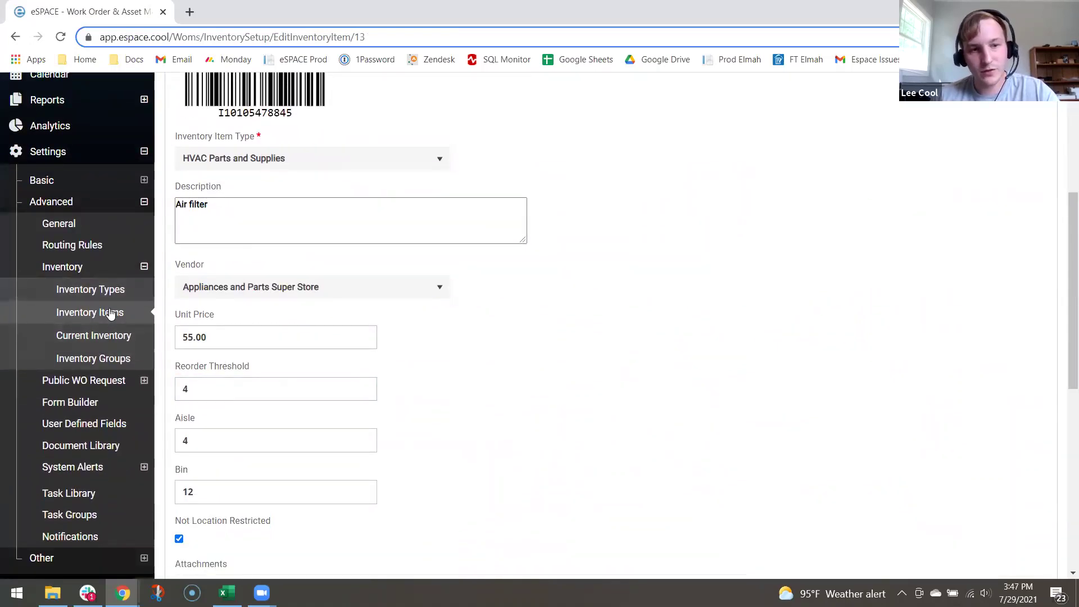
scroll(403, 277, up, 2)
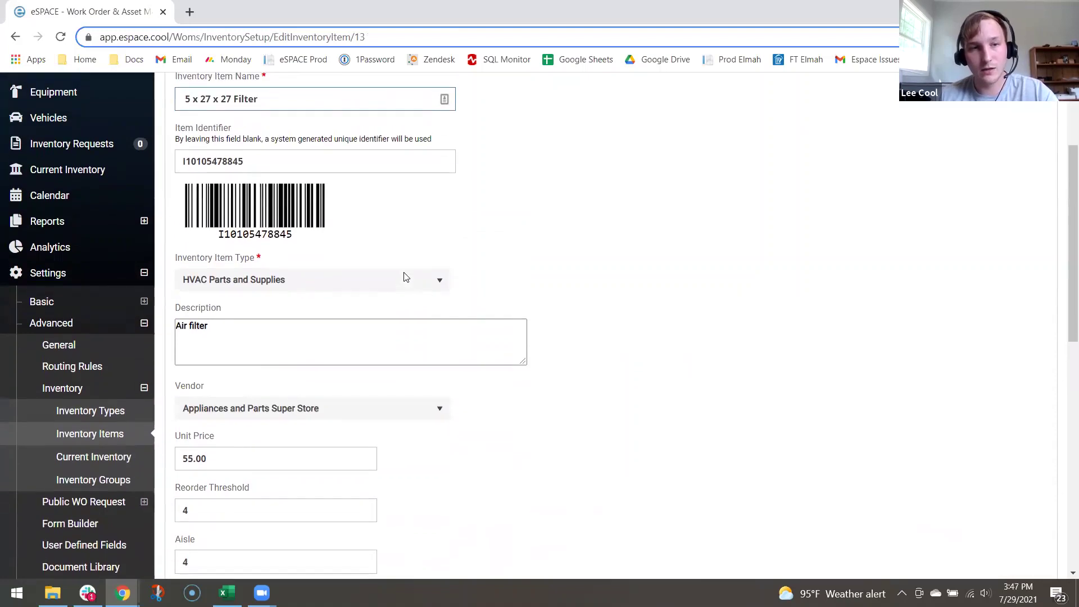
scroll(404, 276, down, 2)
scroll(404, 277, down, 1)
click(212, 353)
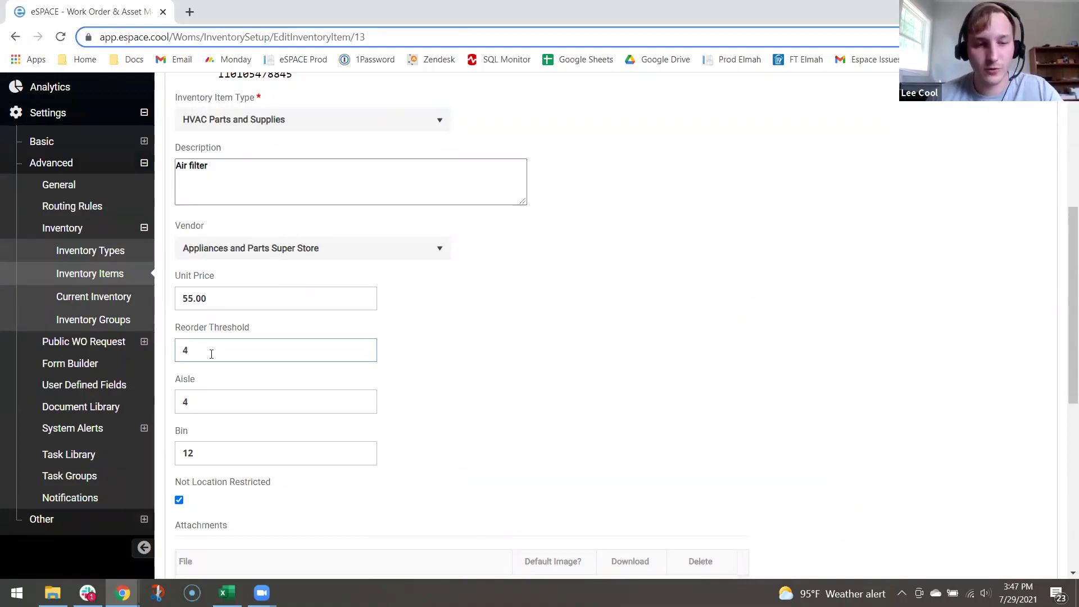
Open the System Alerts setup and check the Inventory Reorder alert among the available alerts.
click(112, 429)
scroll(112, 428, down, 1)
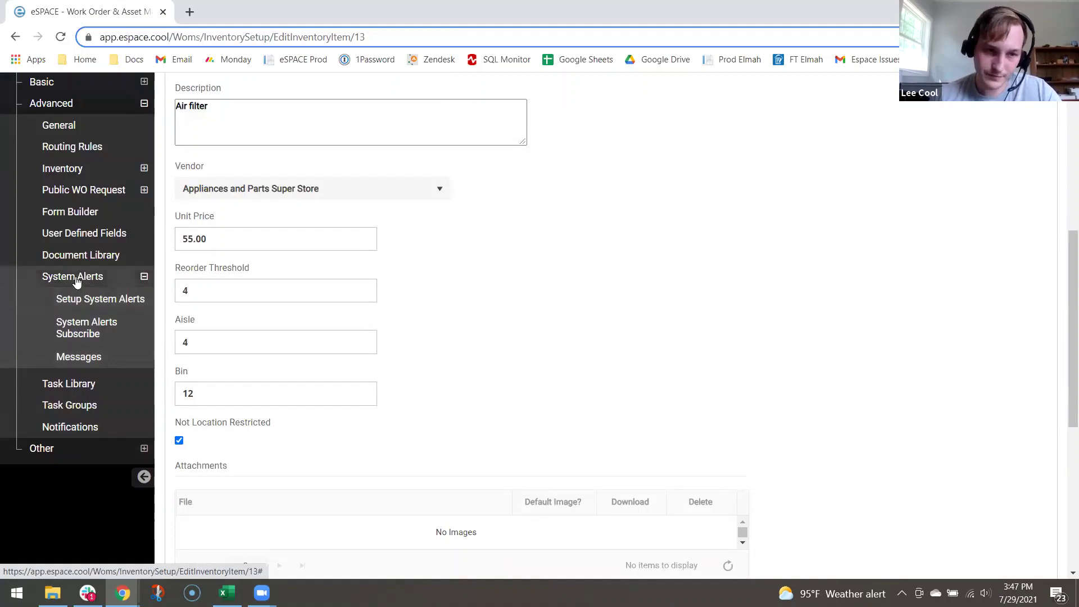
click(84, 303)
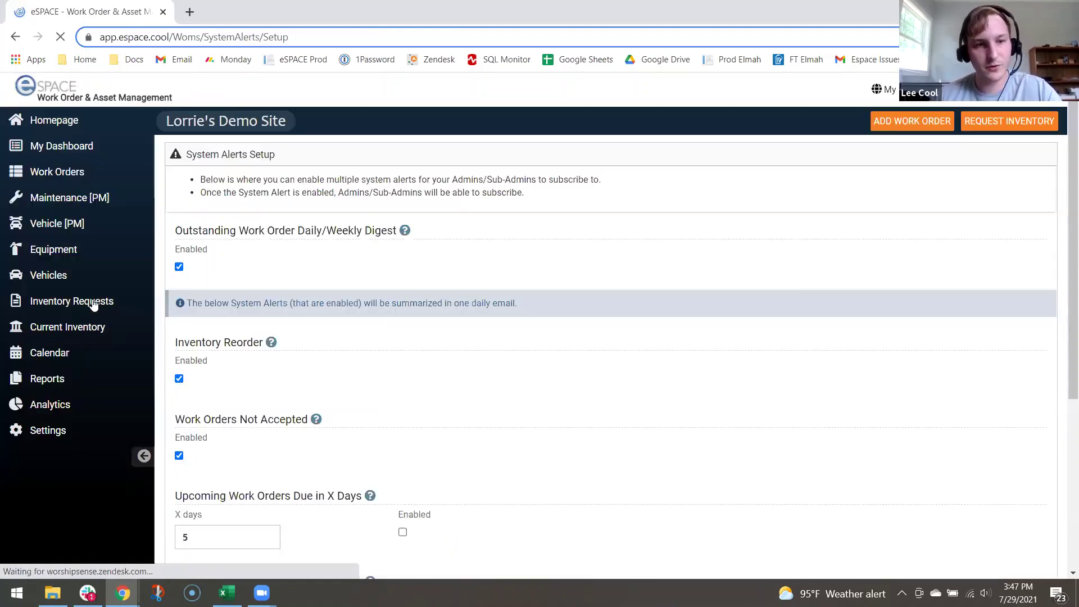
scroll(430, 343, down, 2)
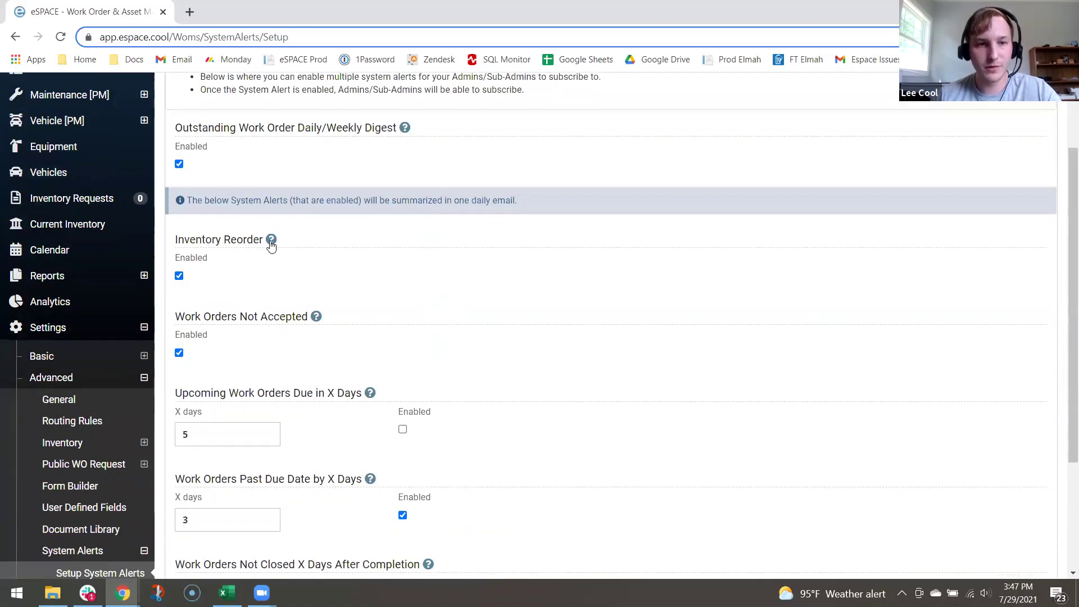
mouse_move(272, 247)
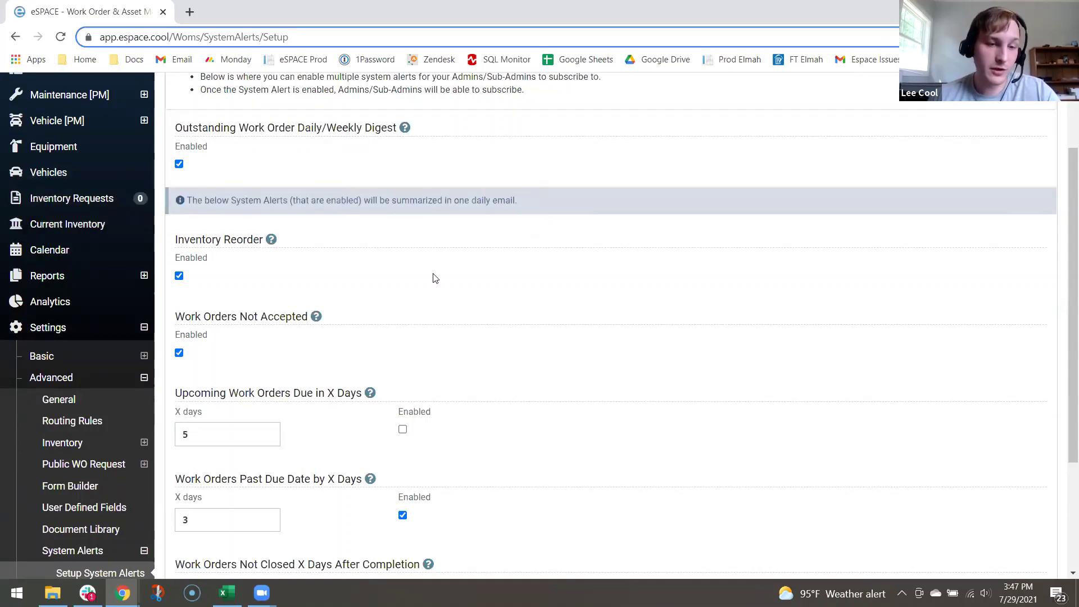
Review the remaining system alerts and their day settings, through Work Orders Not Closed X Days After Completion.
scroll(432, 278, down, 1)
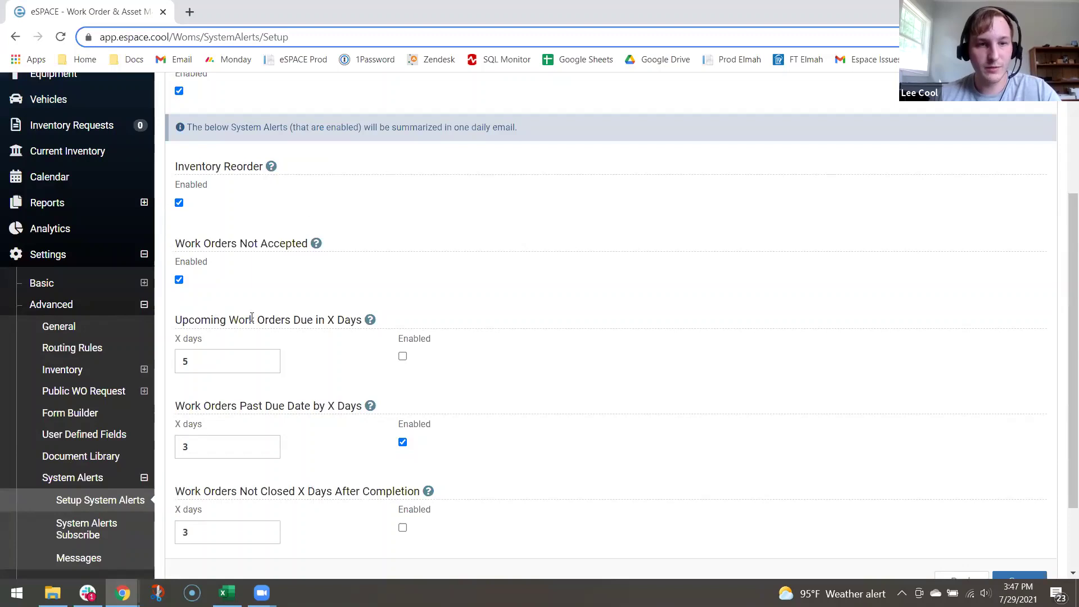
scroll(387, 319, down, 2)
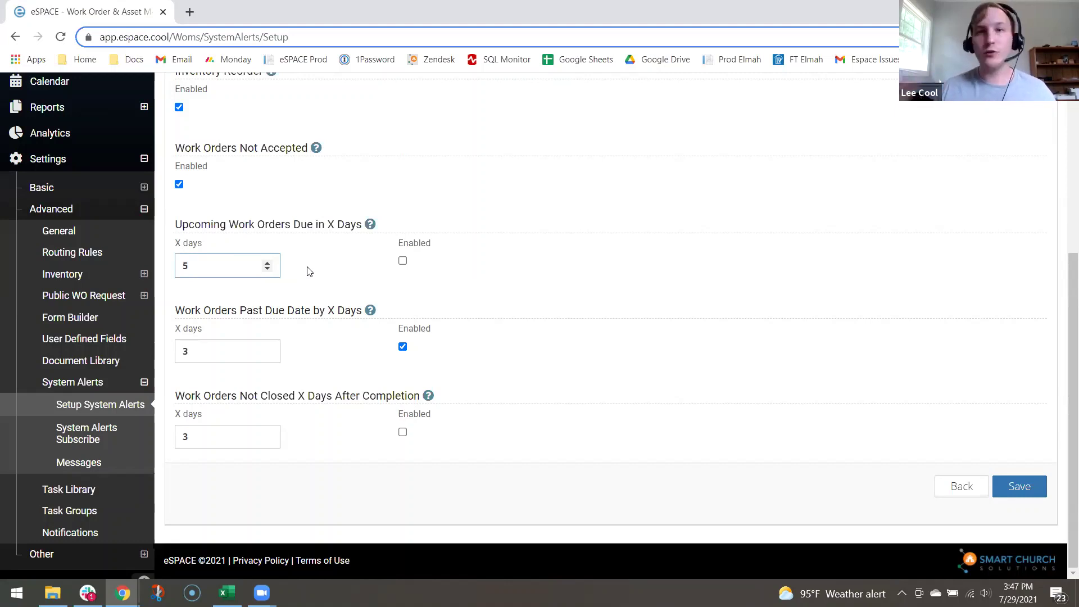
click(340, 330)
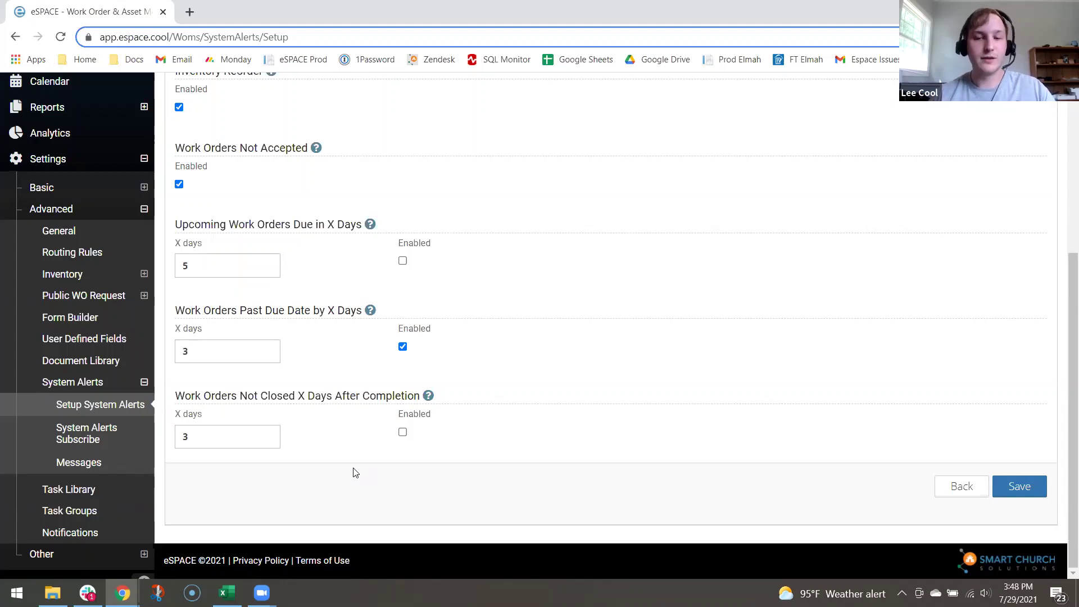
Collapse the System Alerts, Advanced and Settings navigation groups and look back over the alerts from the beginning of the setup page.
click(144, 381)
click(144, 208)
click(144, 158)
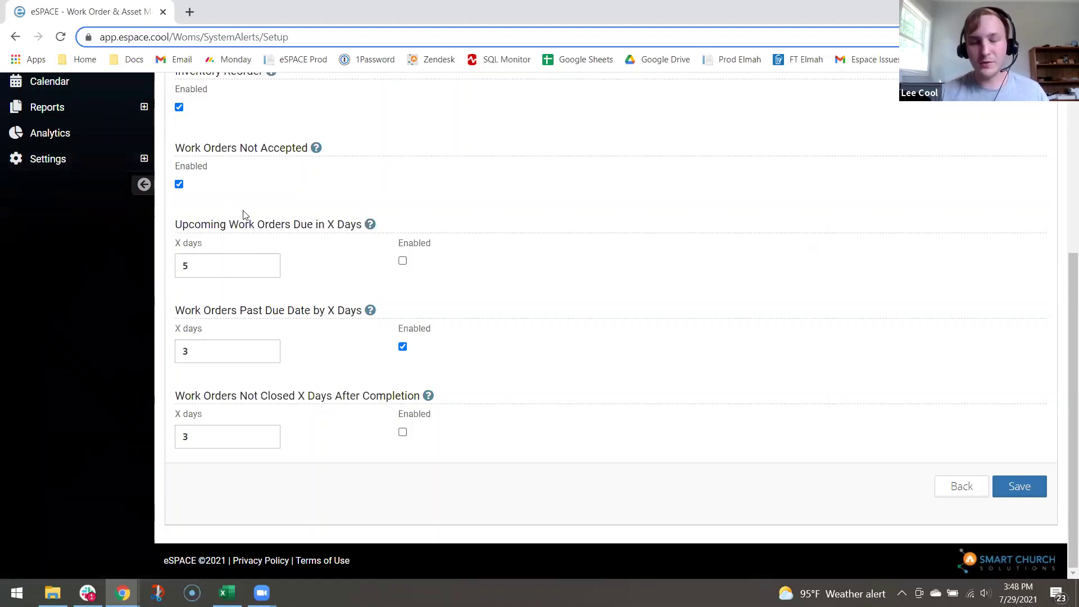
scroll(242, 215, up, 2)
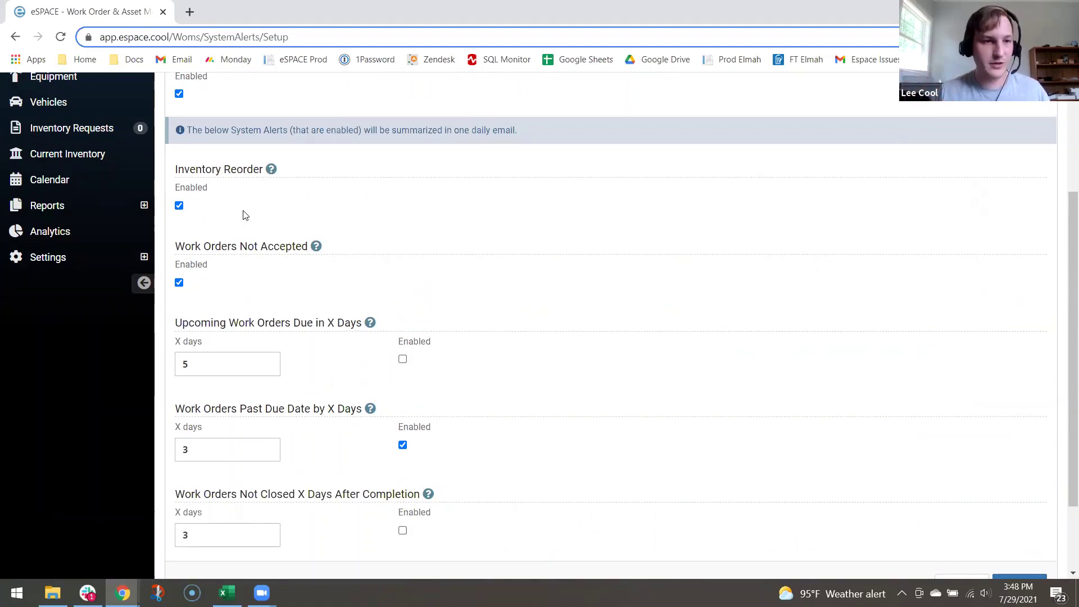
scroll(243, 216, up, 2)
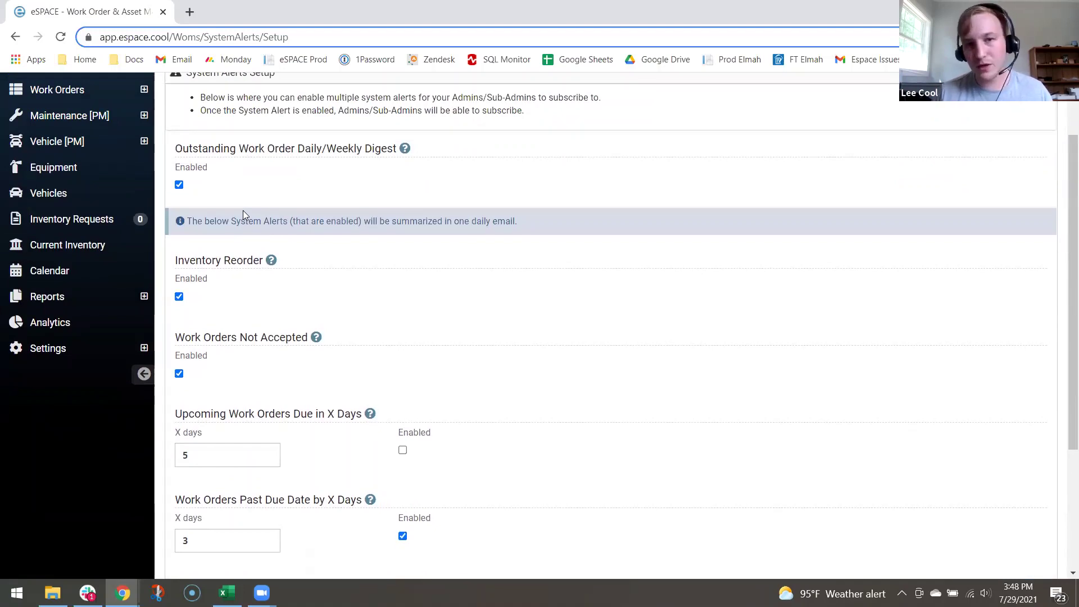
scroll(243, 215, up, 1)
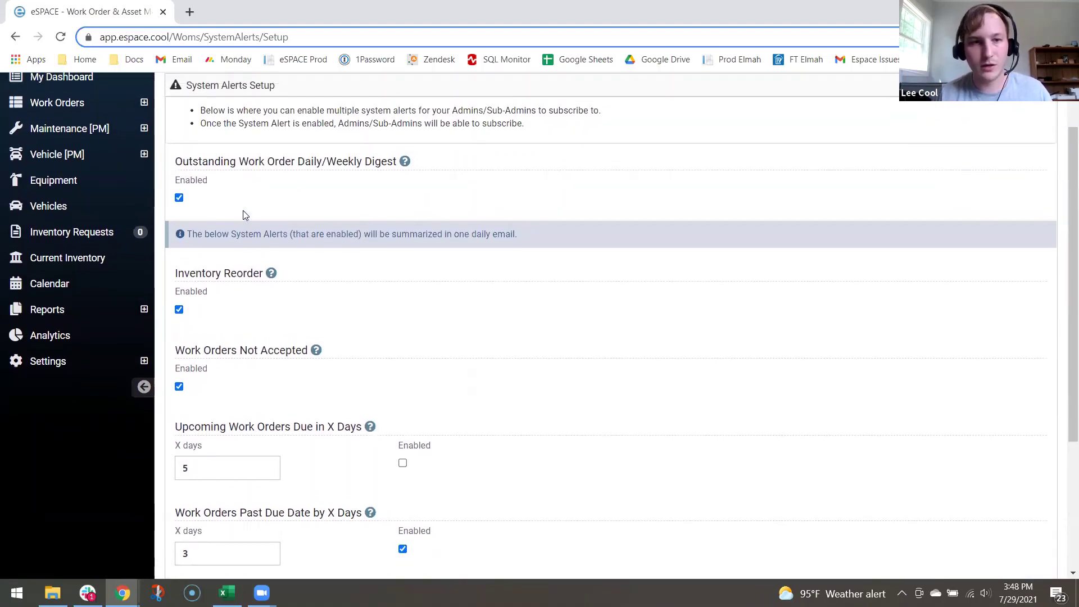
scroll(243, 213, up, 1)
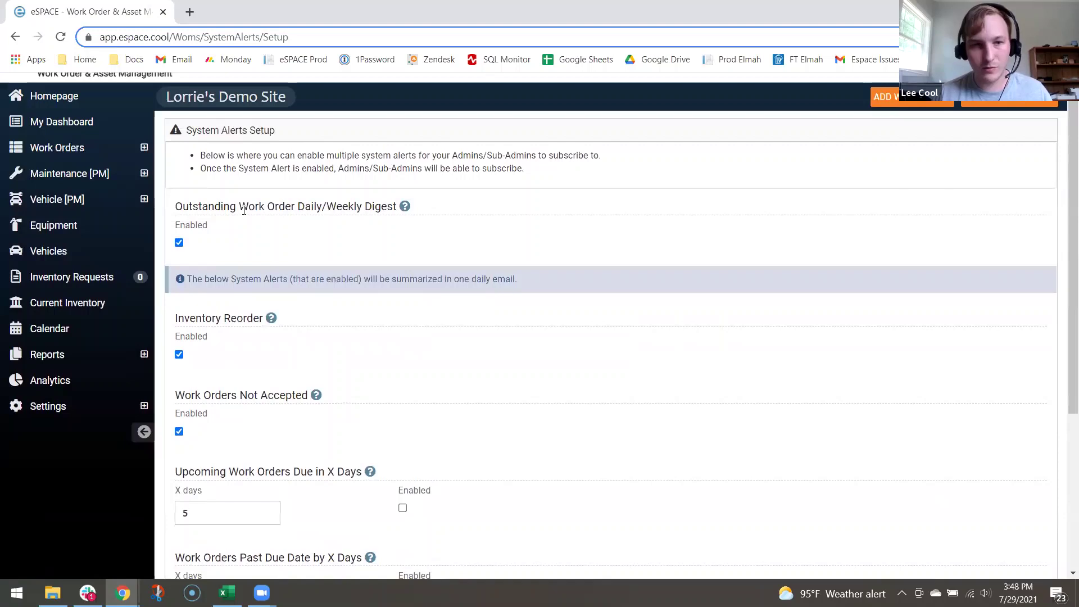
scroll(244, 231, up, 1)
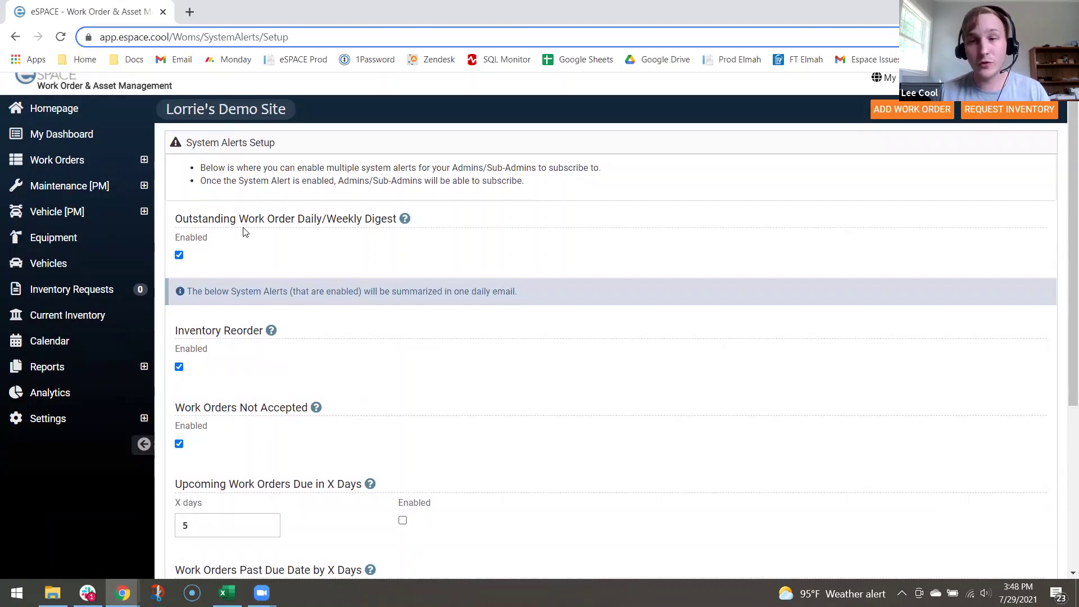
scroll(304, 248, up, 1)
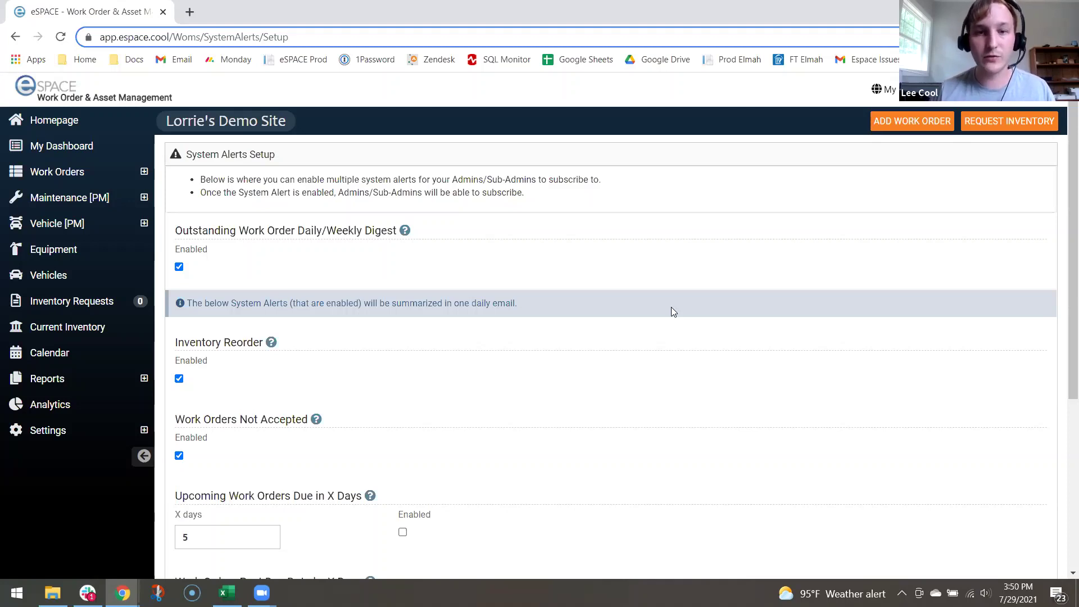
From the scheduled maintenance list, open for editing the Main Campus entry about ensuring the new equipment is installed and working correctly.
click(62, 197)
click(75, 247)
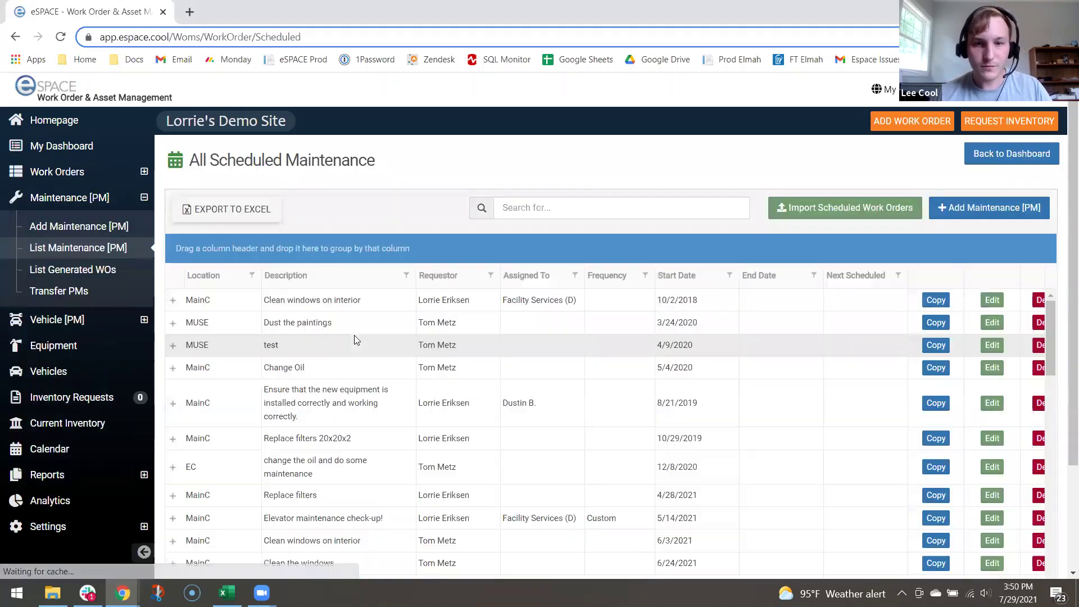
scroll(354, 335, down, 1)
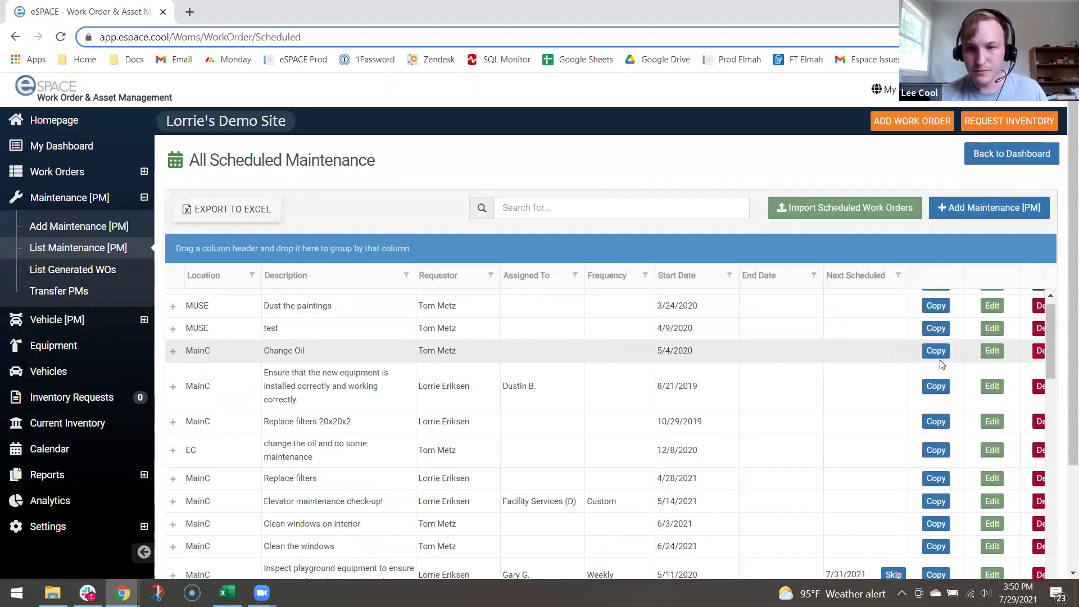
click(992, 387)
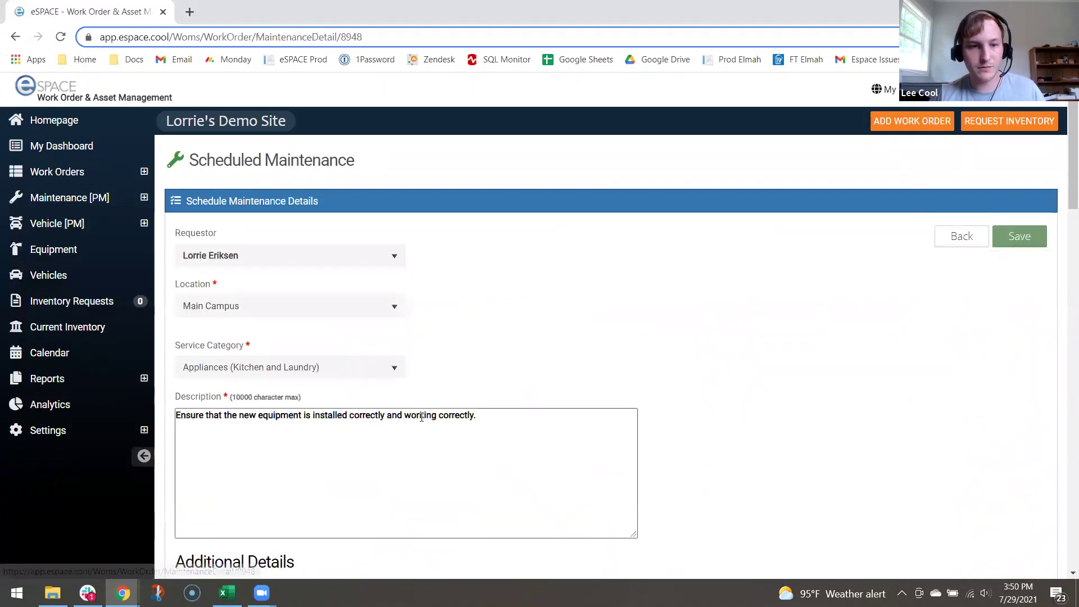
Replace the scheduled maintenance description with "cleaning checklist".
scroll(310, 301, down, 2)
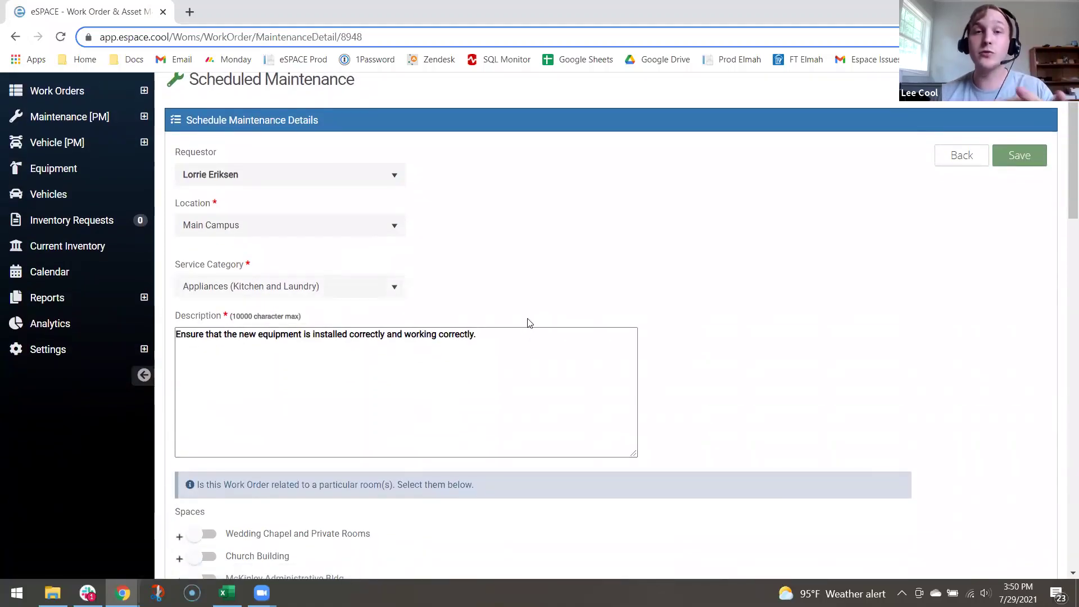
scroll(528, 323, down, 3)
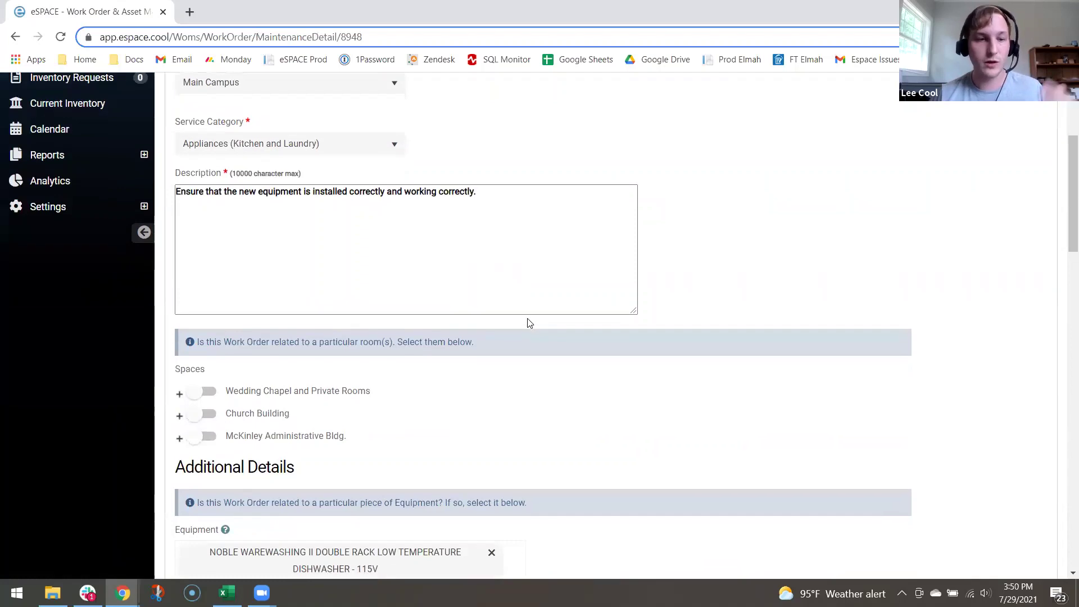
scroll(528, 323, down, 1)
click(515, 151)
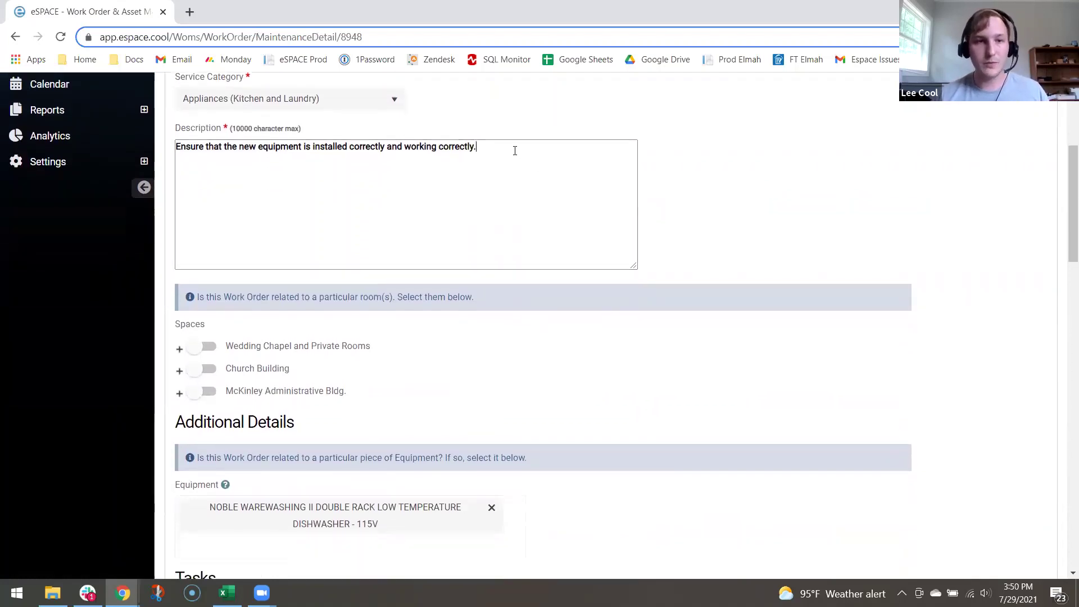
key(ctrl+a)
key(BackSpace)
text(cleanin)
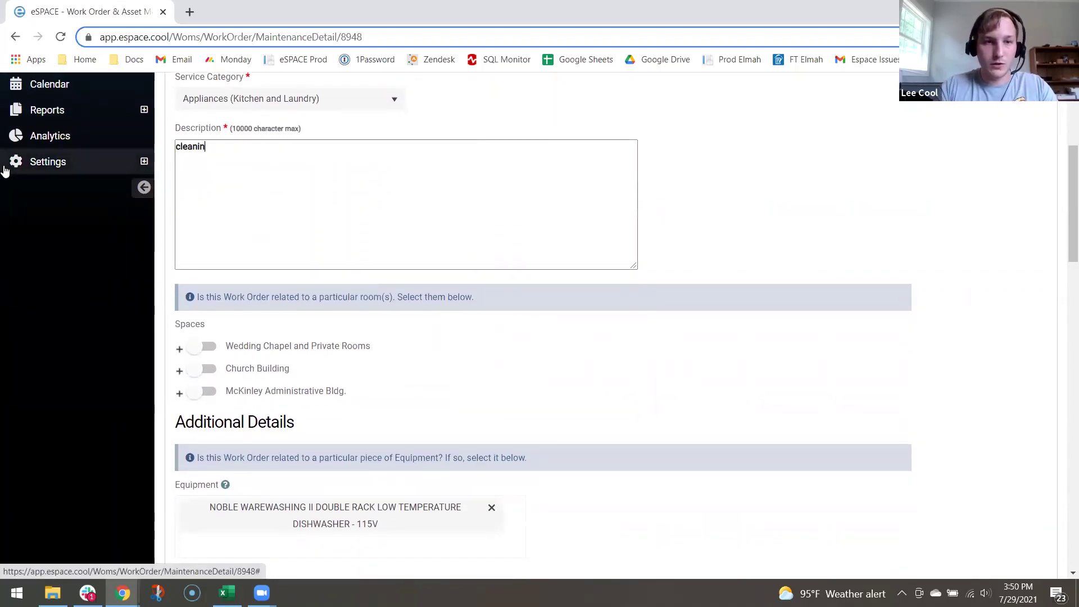
text(g checklist)
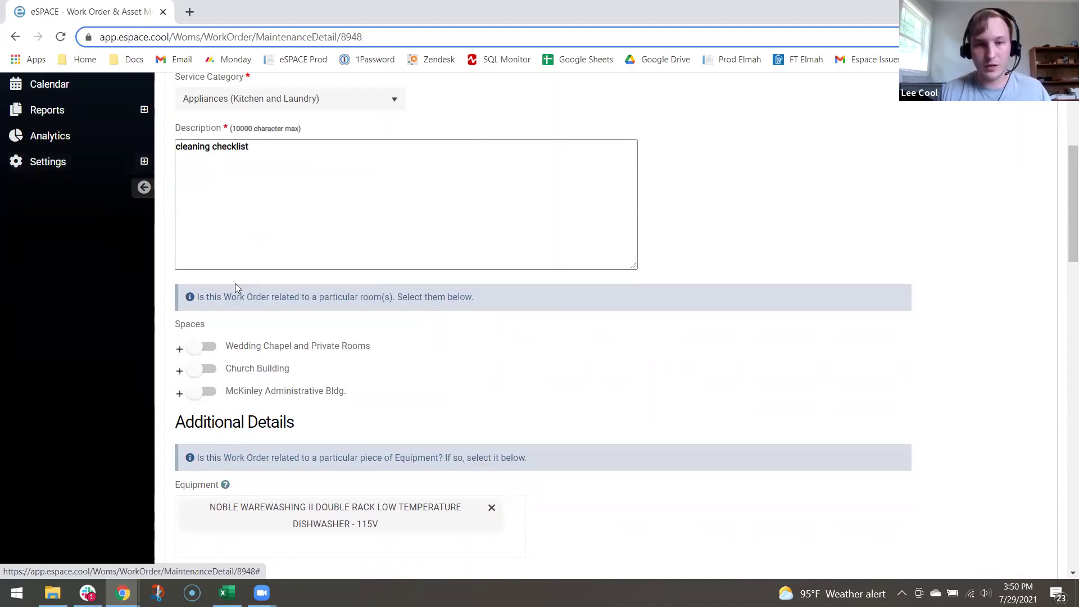
Try adding a new task described as "Clean windows" to the scheduled maintenance entry.
scroll(539, 345, down, 4)
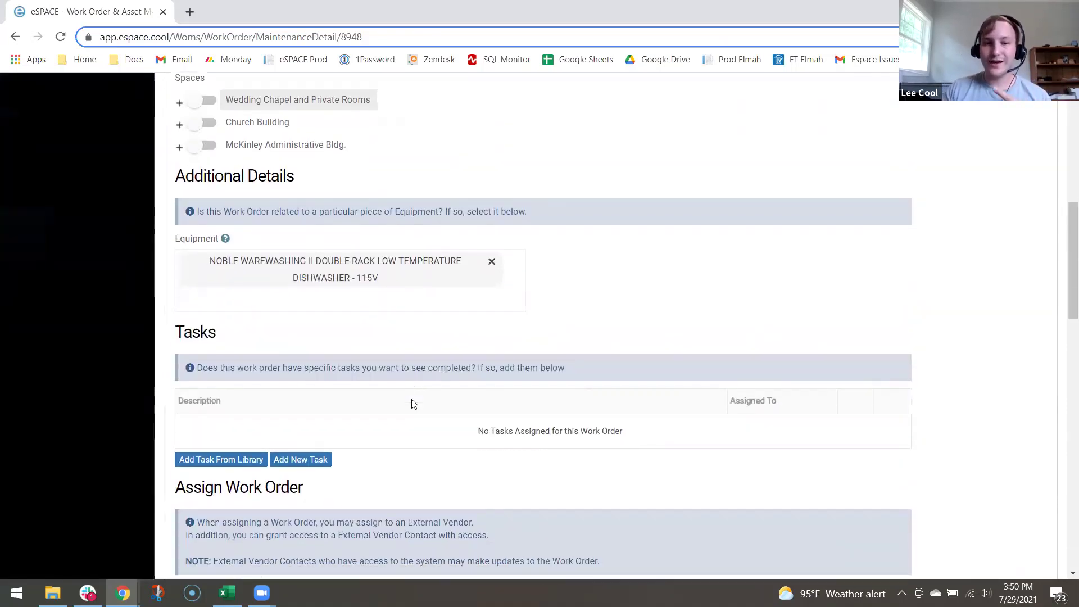
scroll(413, 404, down, 1)
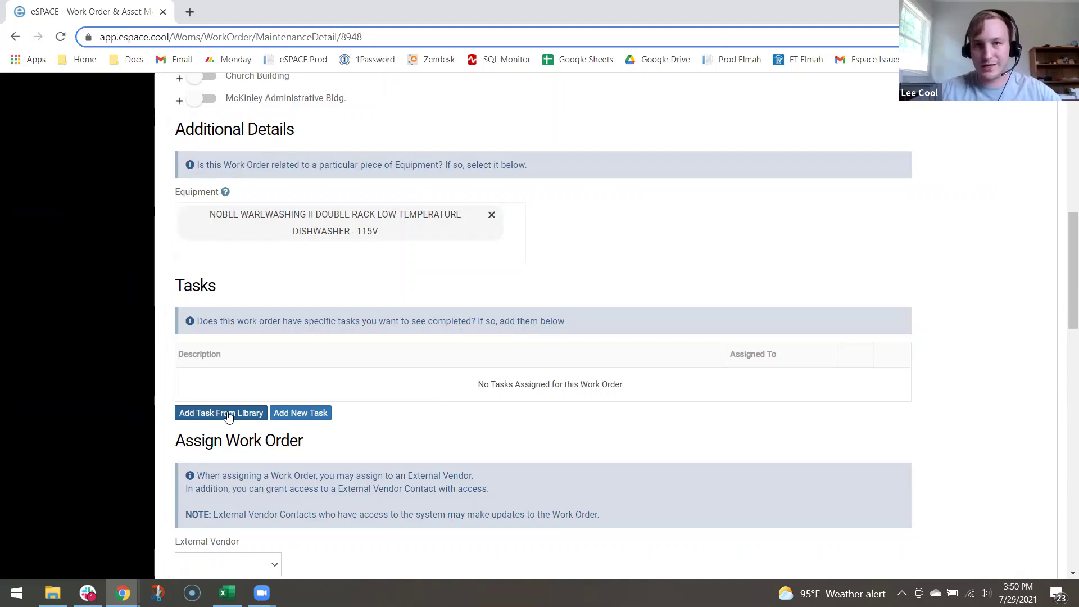
click(299, 414)
click(405, 189)
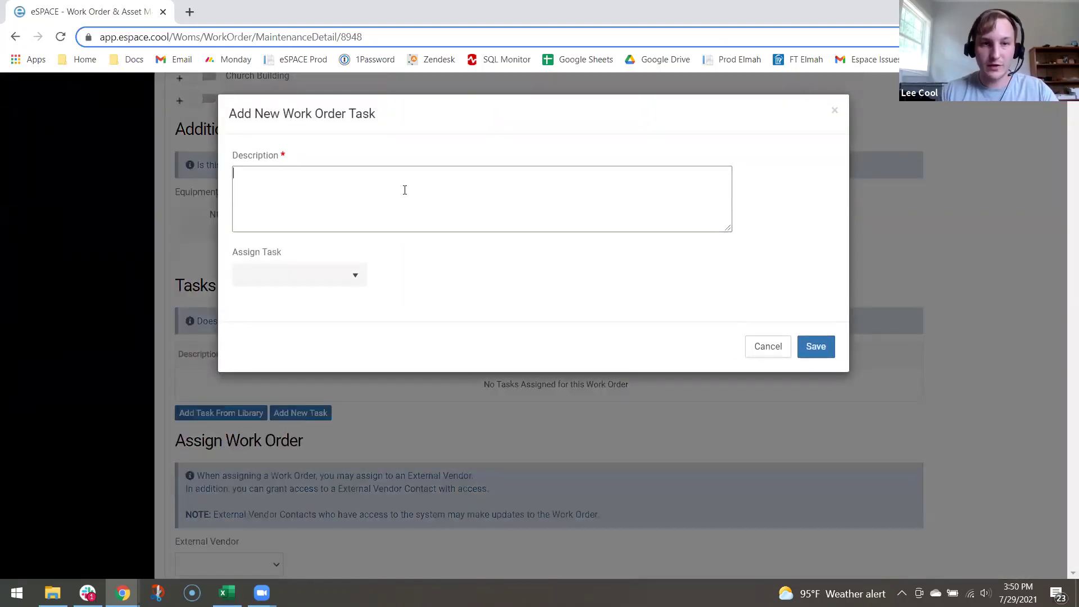
text(Clean windows)
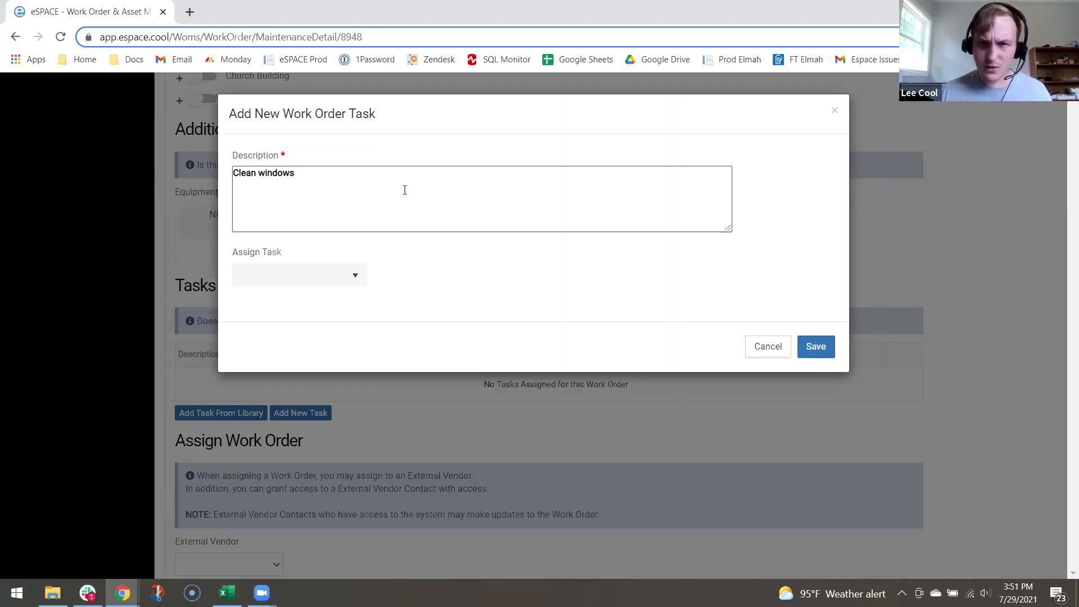
click(767, 359)
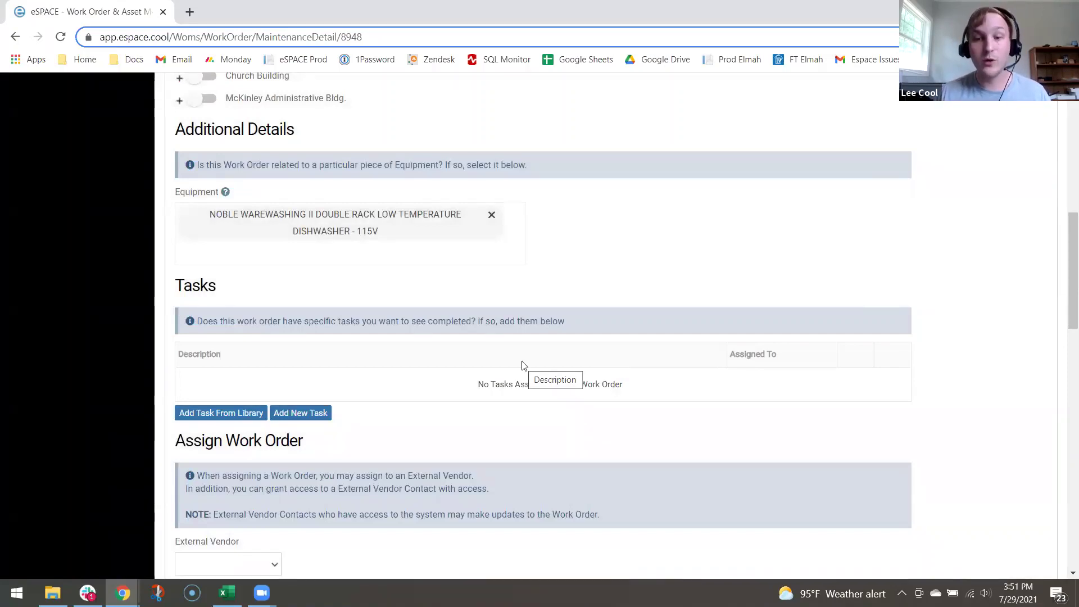
Open the Service Categories list in the basic settings and look over its entries, including Cable and Internet.
scroll(524, 365, up, 8)
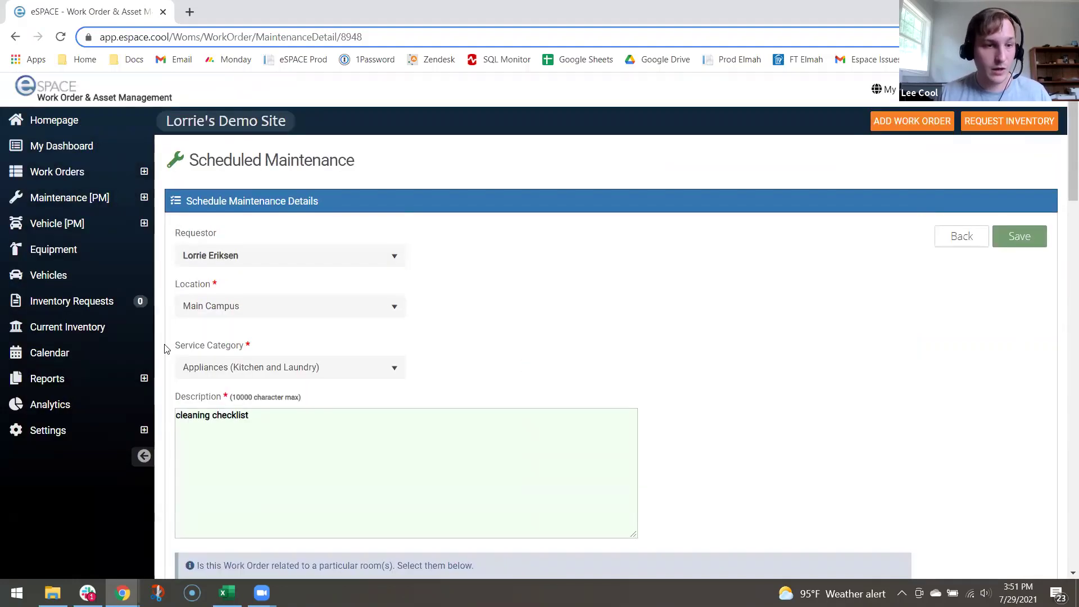
click(72, 430)
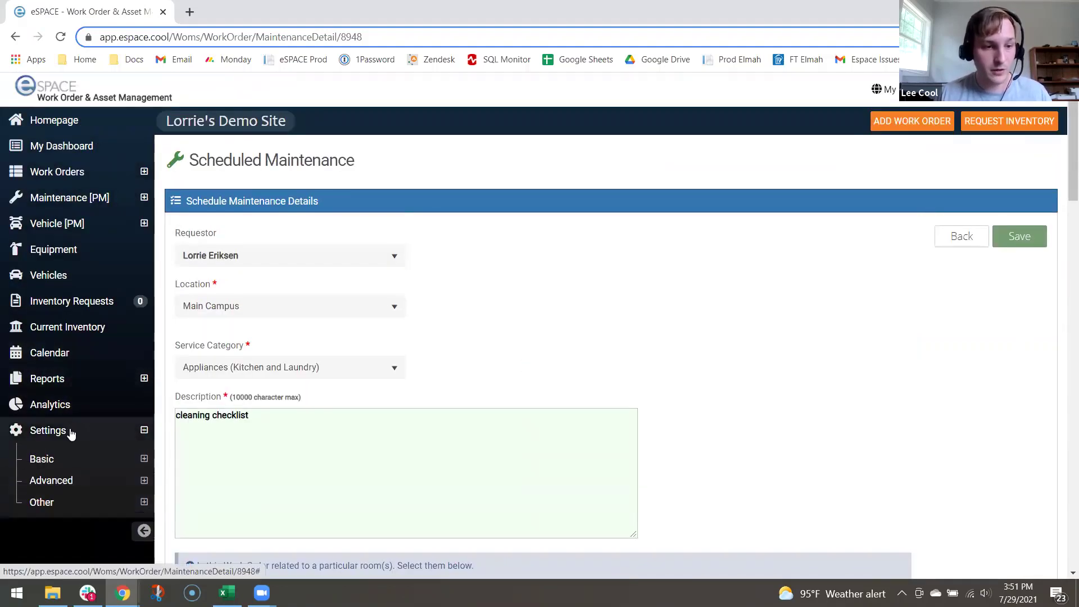
click(72, 460)
scroll(69, 456, down, 1)
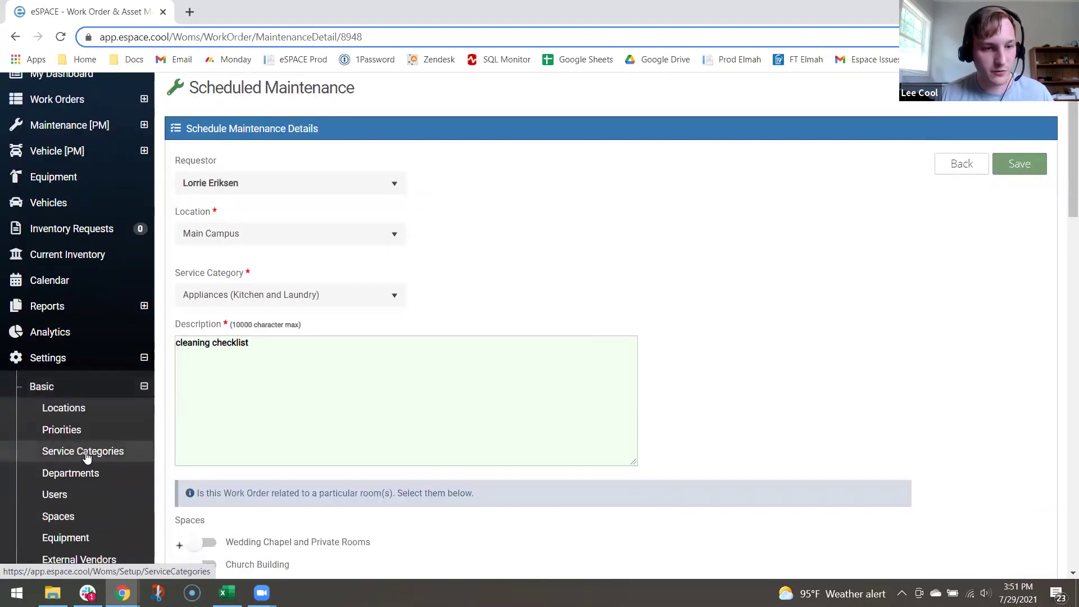
click(70, 453)
scroll(535, 375, down, 3)
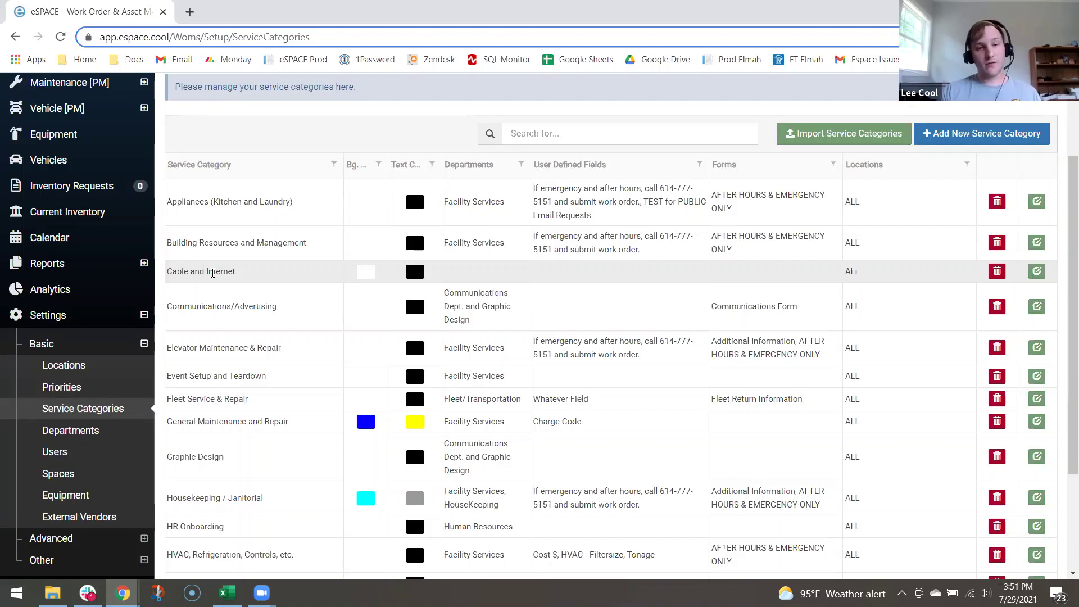
double_click(213, 274)
click(213, 274)
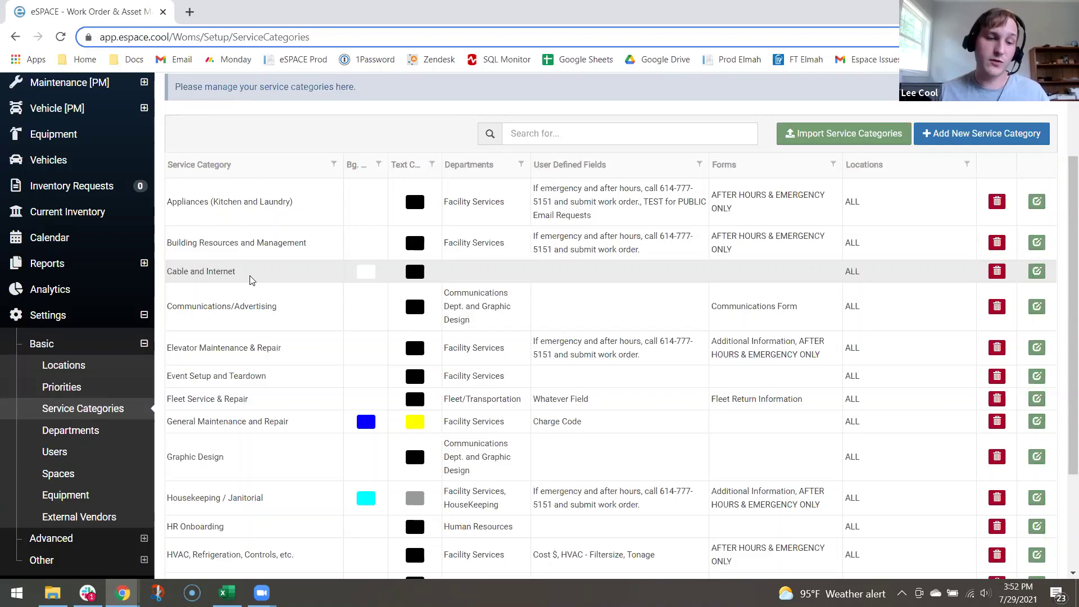
View the second page of service categories and point out the Public Work Order Requests category.
scroll(252, 280, down, 3)
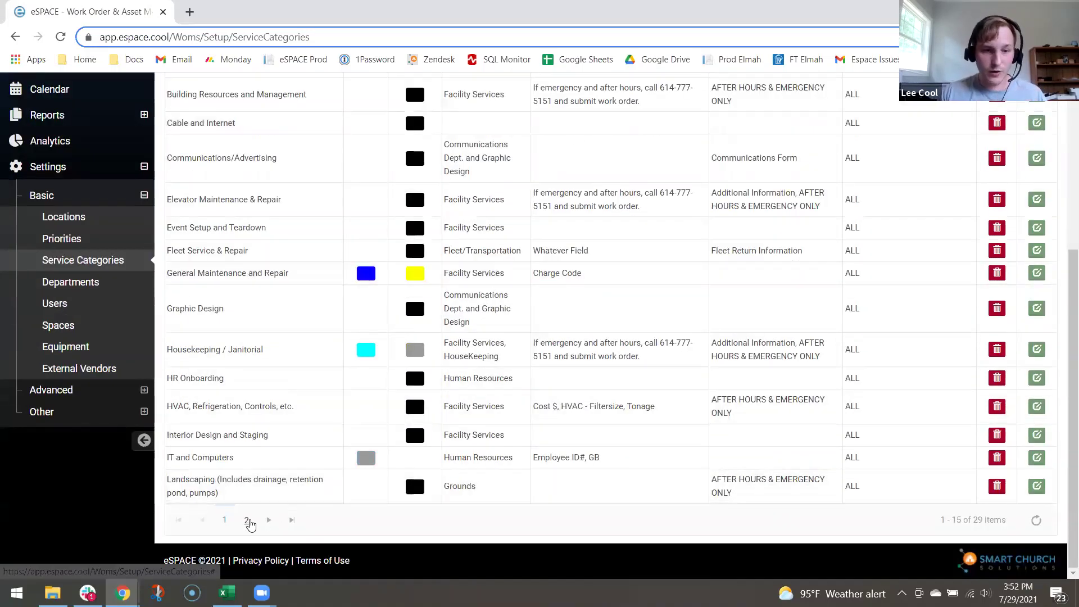
click(248, 521)
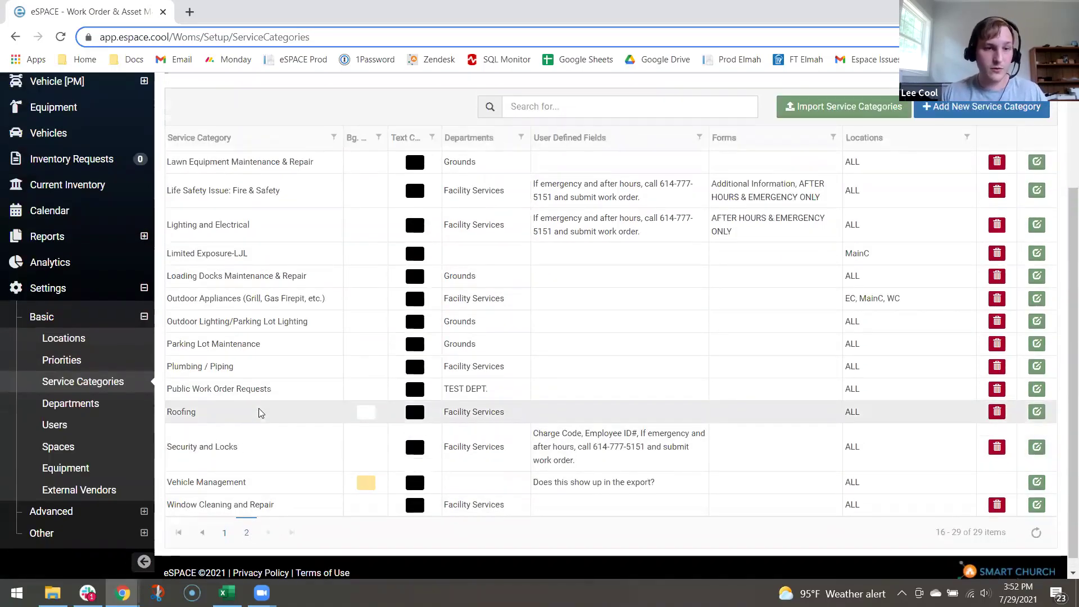
triple_click(208, 387)
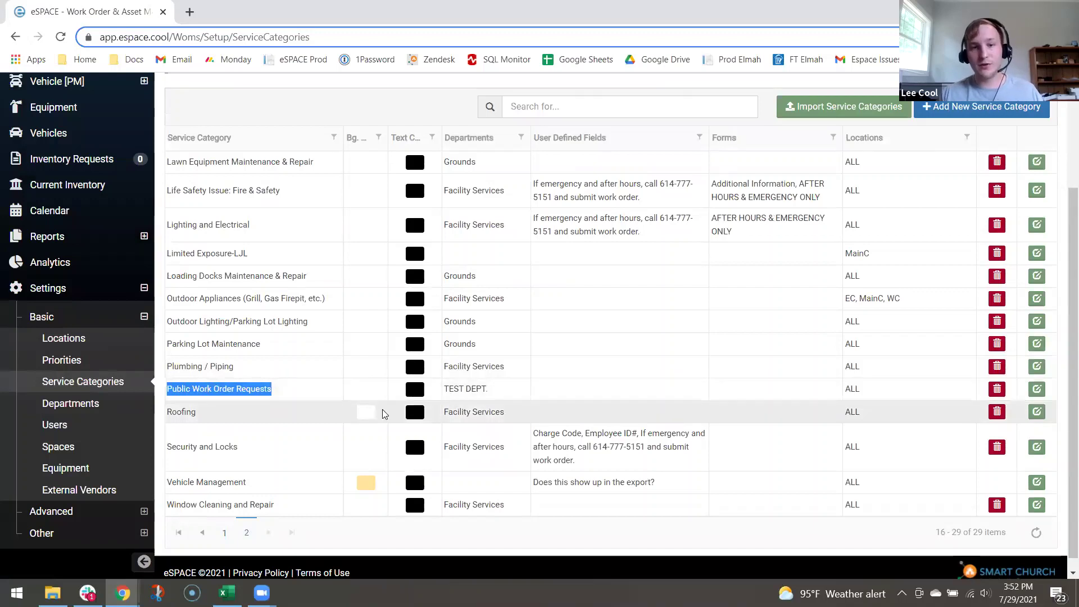
click(346, 389)
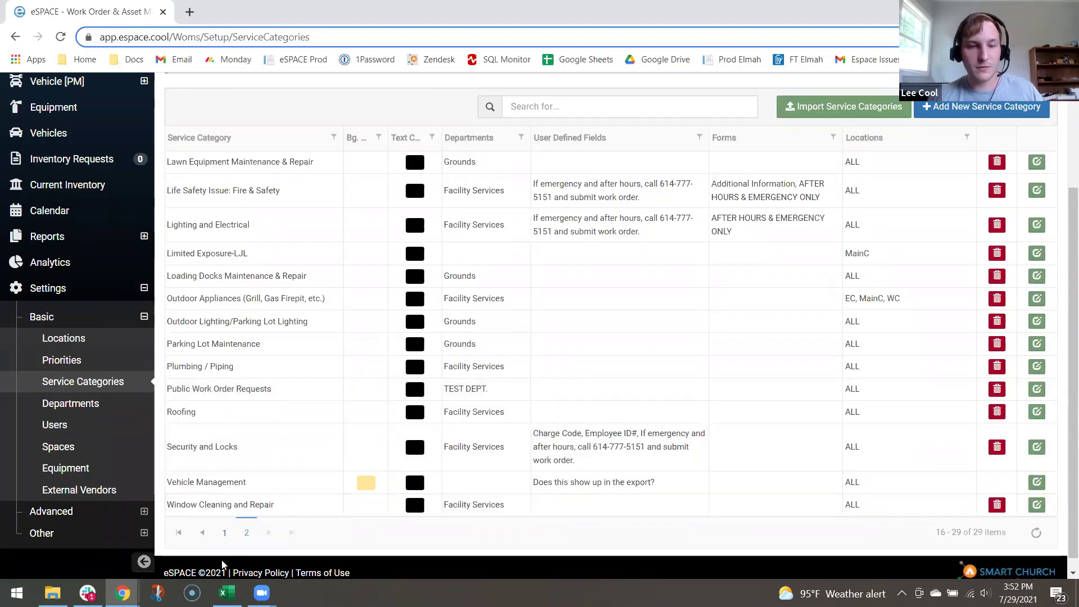
Return to the first page of service categories and point out the Graphic Design category.
click(226, 534)
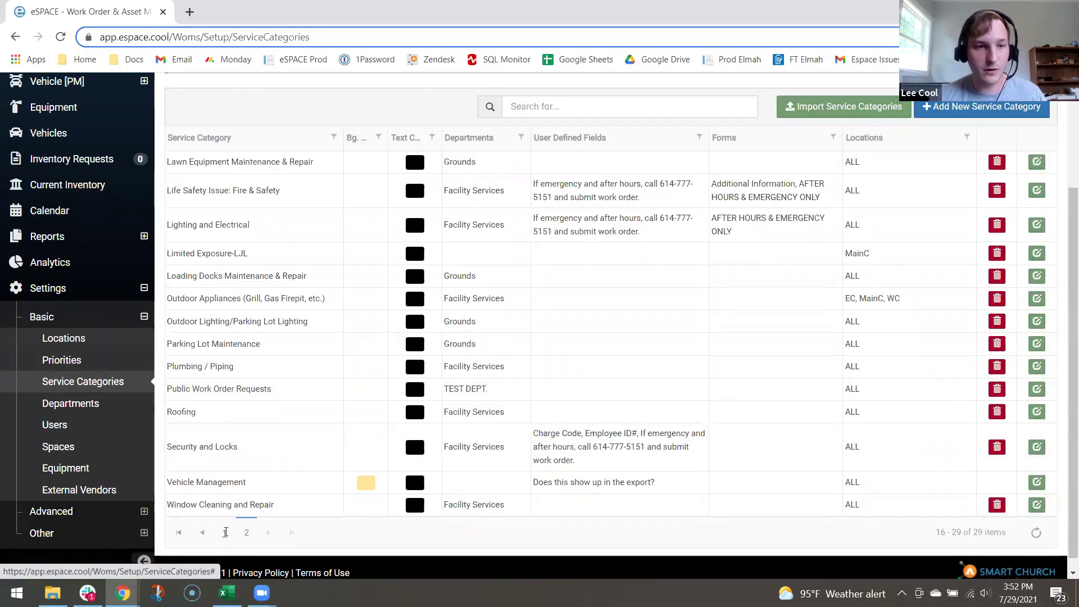
scroll(276, 422, down, 3)
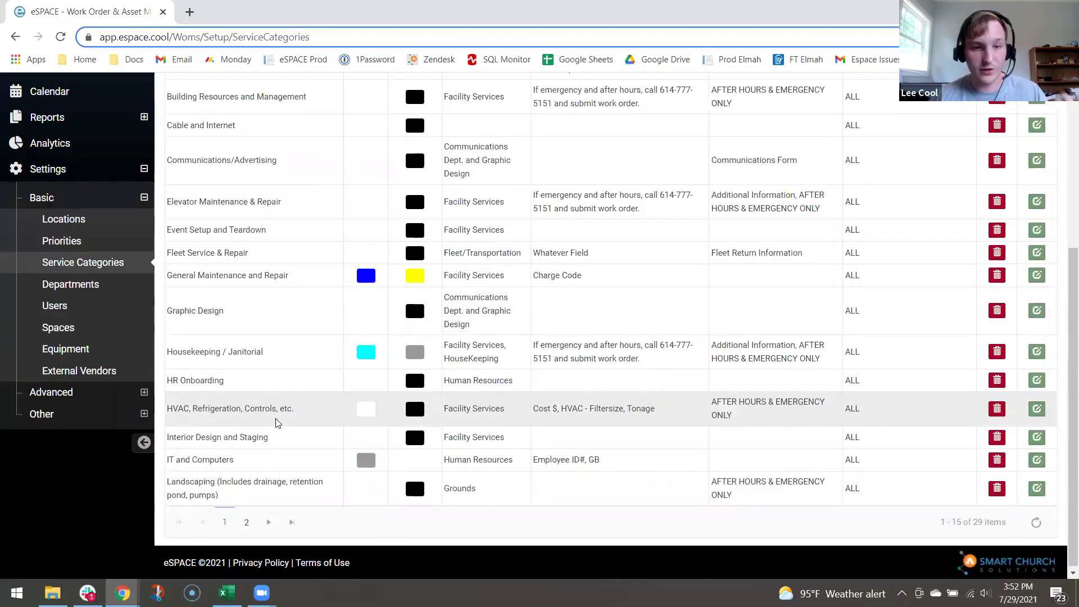
triple_click(229, 311)
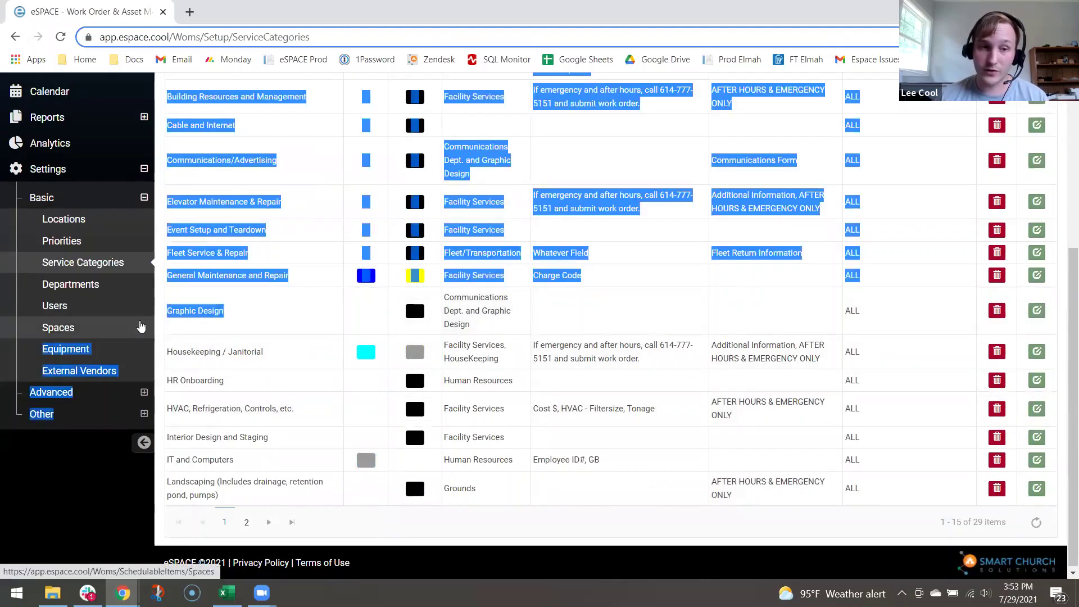
Point out the Fleet Service & Repair entry in the service categories list.
click(251, 303)
triple_click(236, 253)
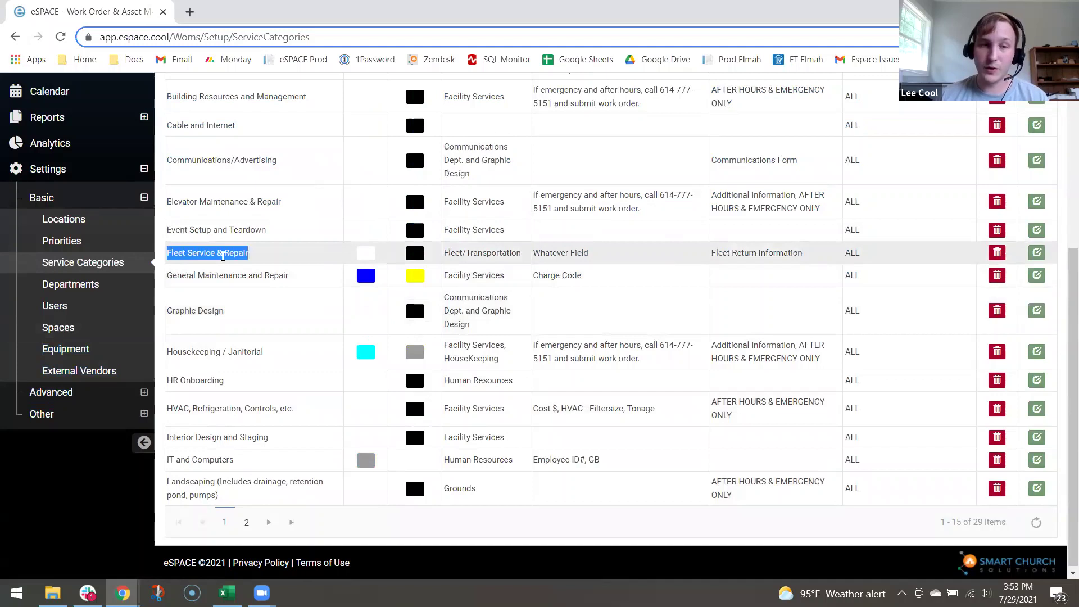
click(270, 255)
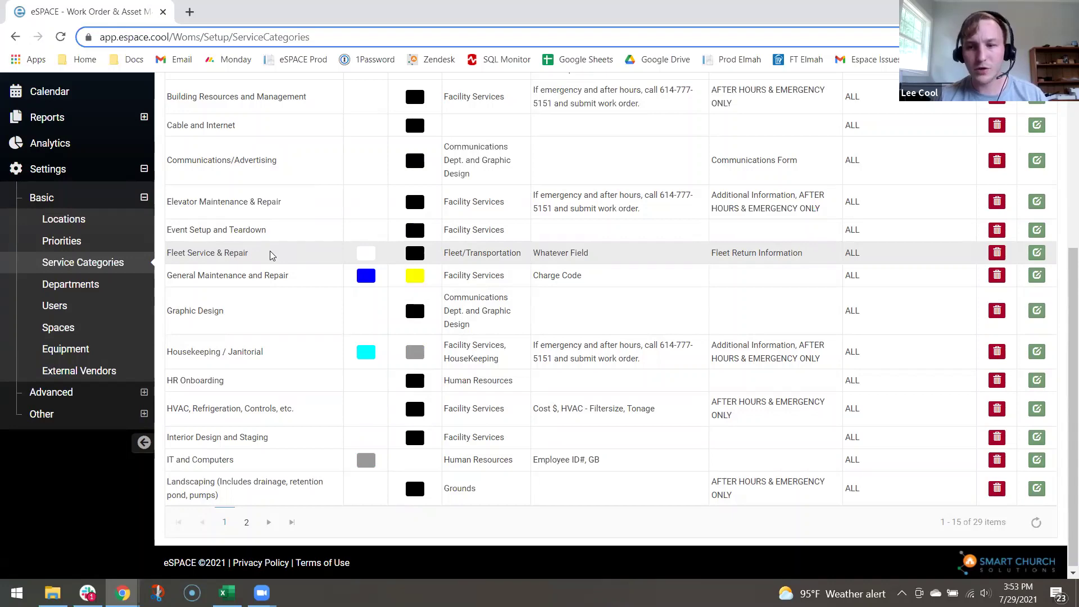
scroll(270, 255, up, 2)
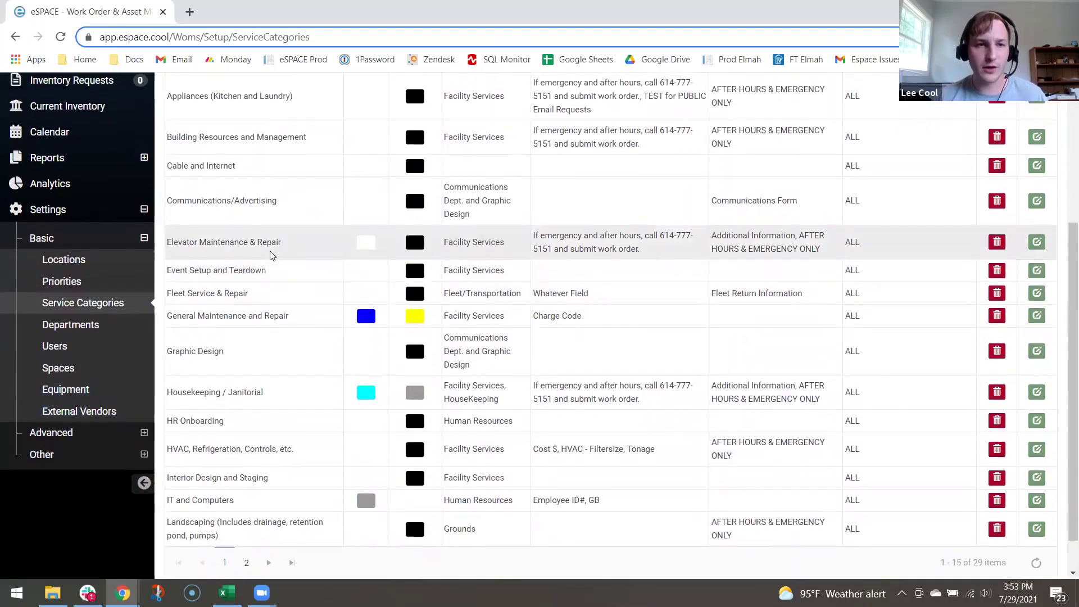
scroll(270, 254, up, 1)
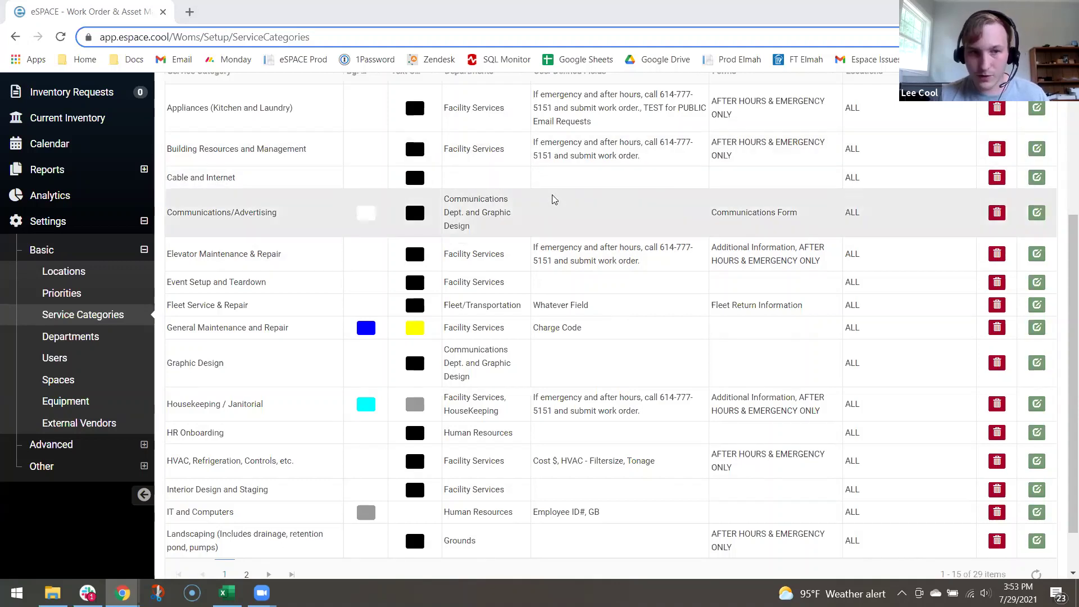
scroll(553, 199, up, 1)
Collapse the expanded settings navigation and open the Report Builder from the reports section.
click(144, 315)
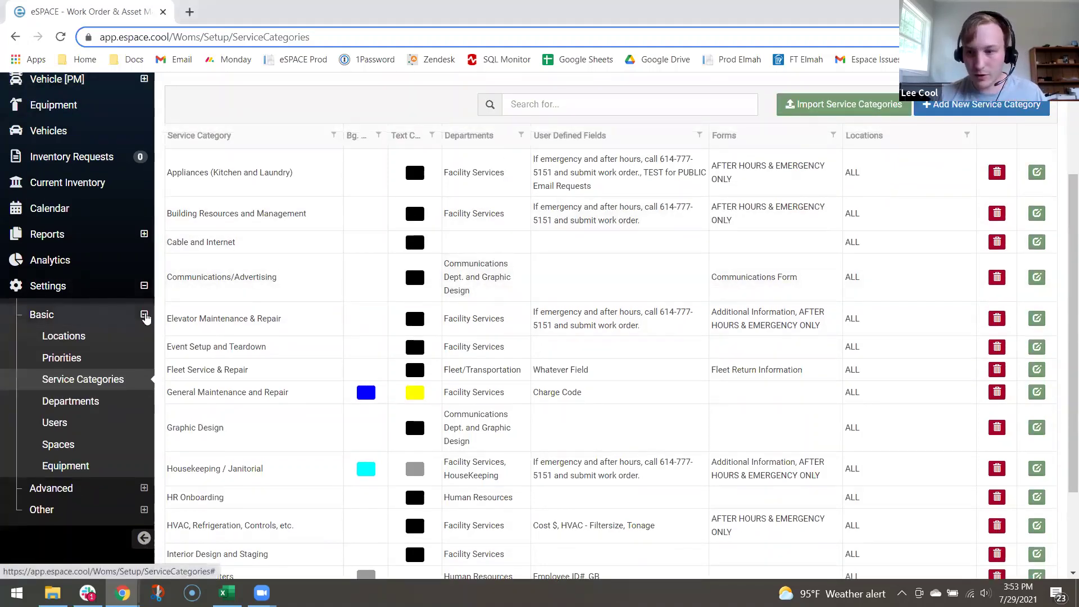
click(144, 287)
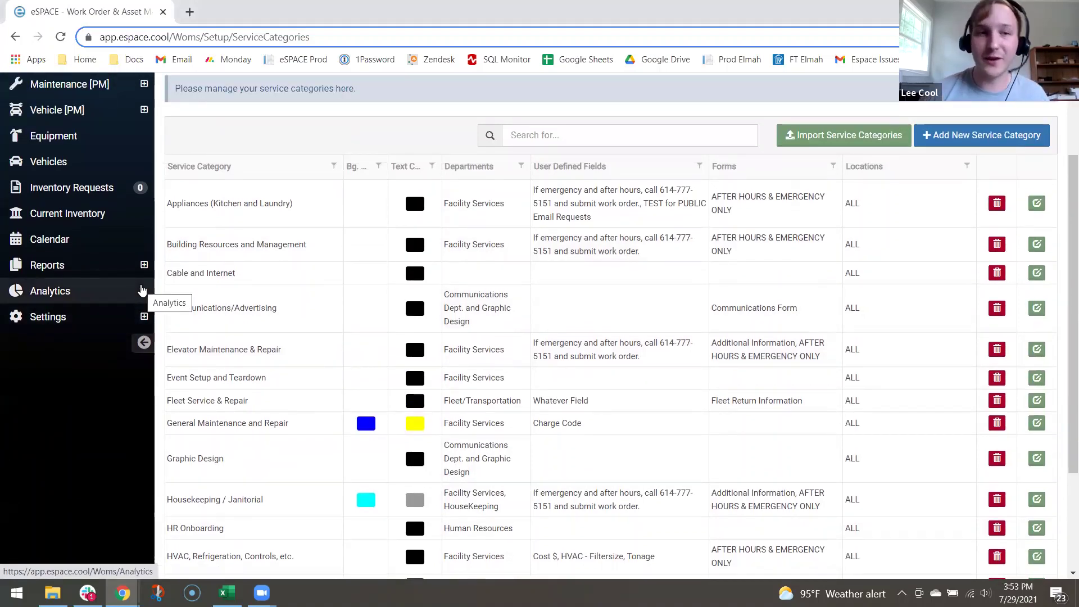
scroll(140, 292, up, 1)
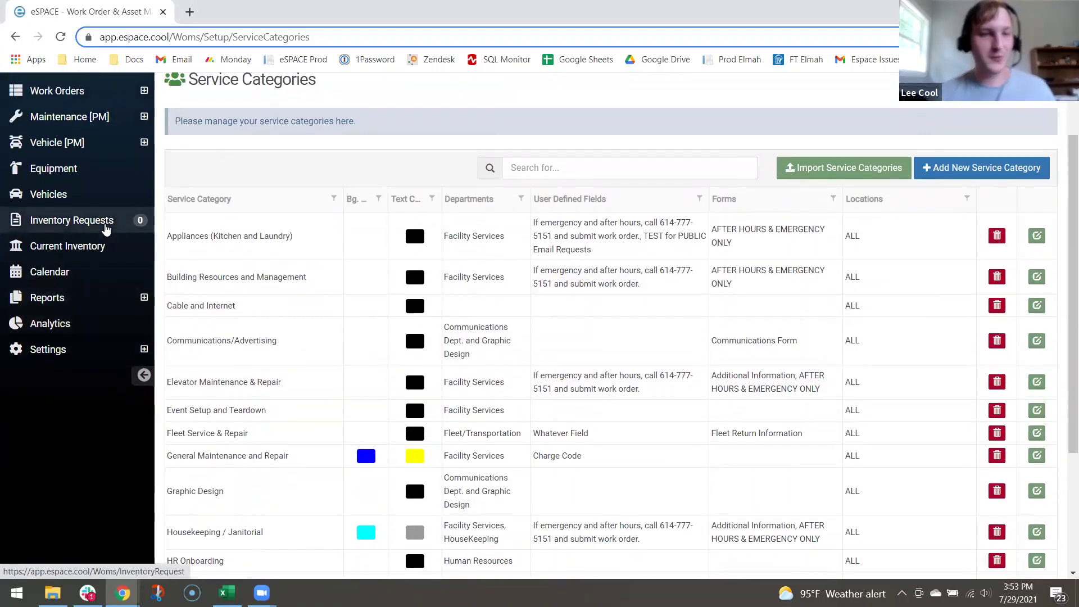
scroll(90, 270, up, 1)
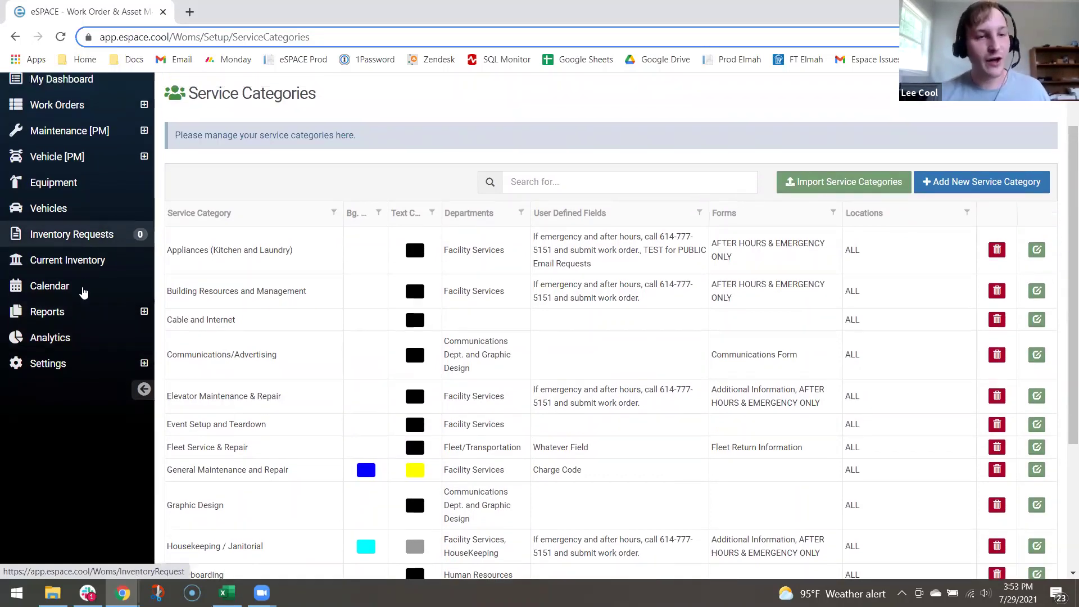
click(78, 313)
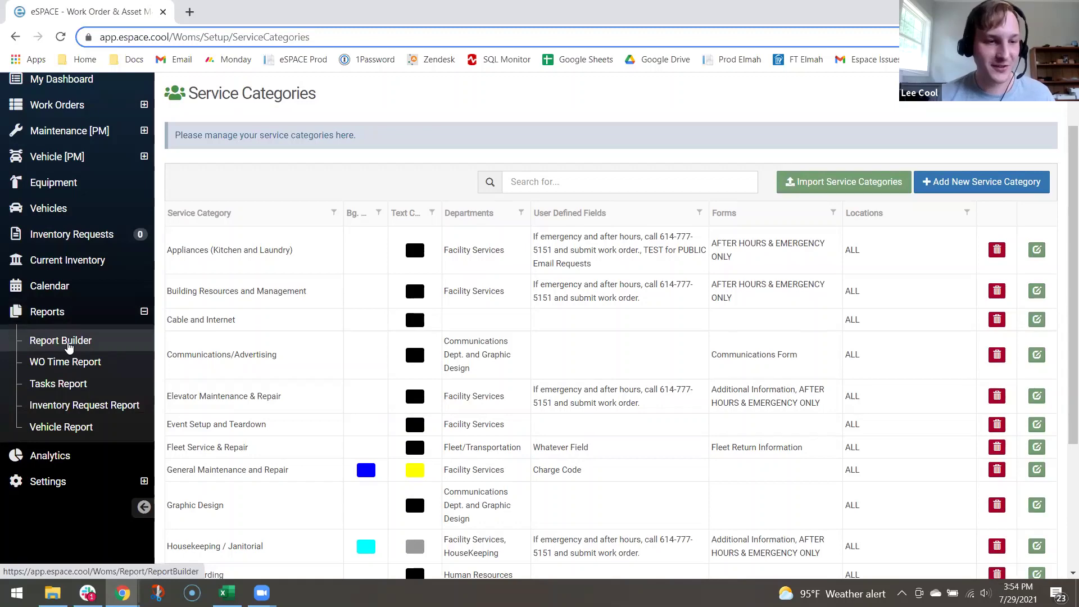
click(68, 344)
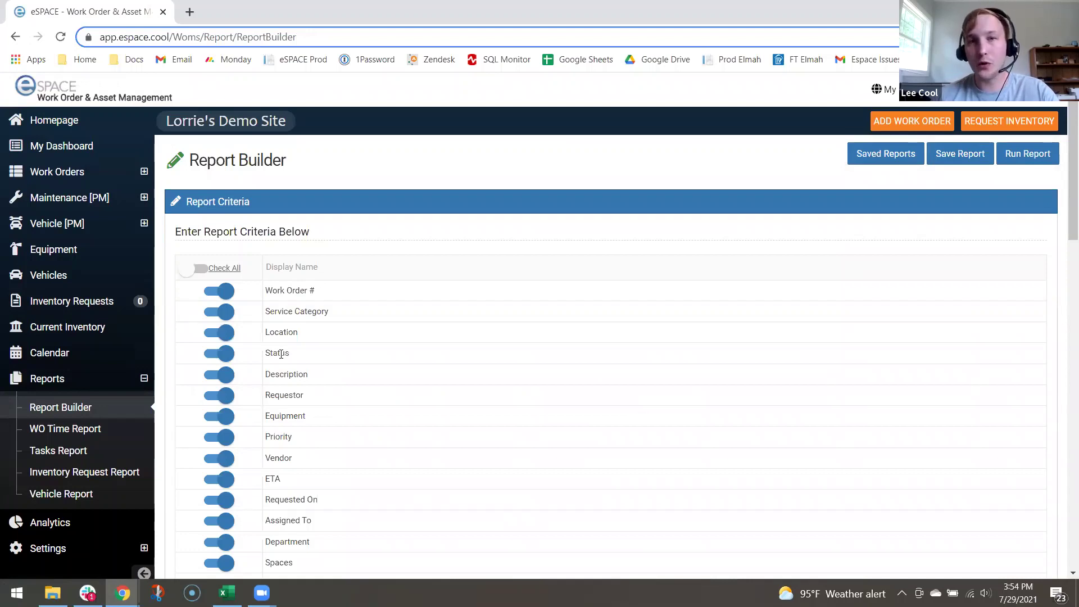
Look over the Report Builder's display fields, location and date options, weekdays and work order filters.
scroll(281, 354, down, 1)
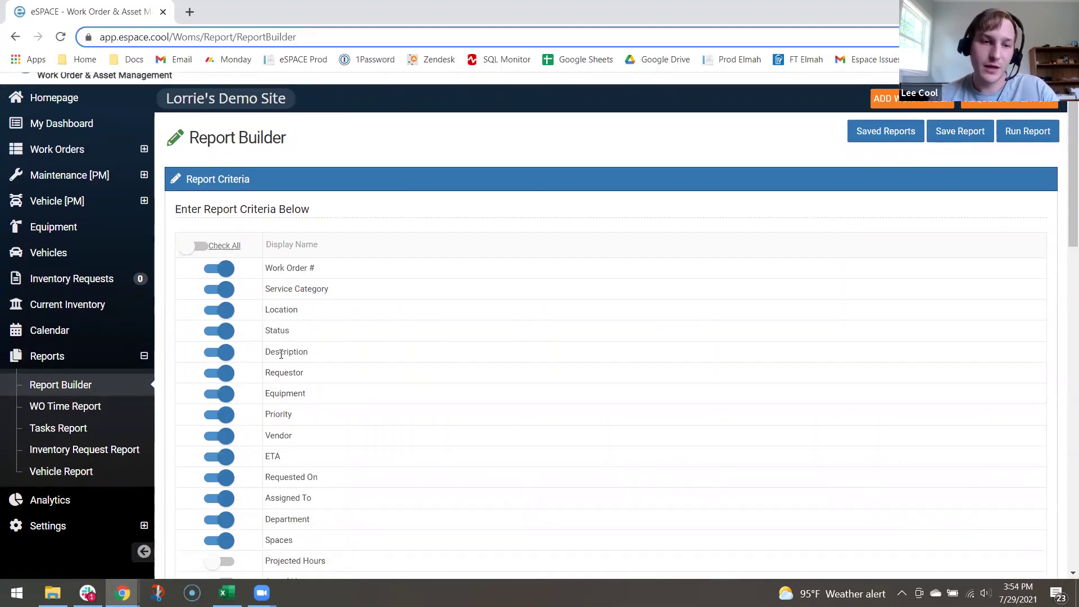
scroll(281, 354, down, 3)
scroll(281, 357, down, 1)
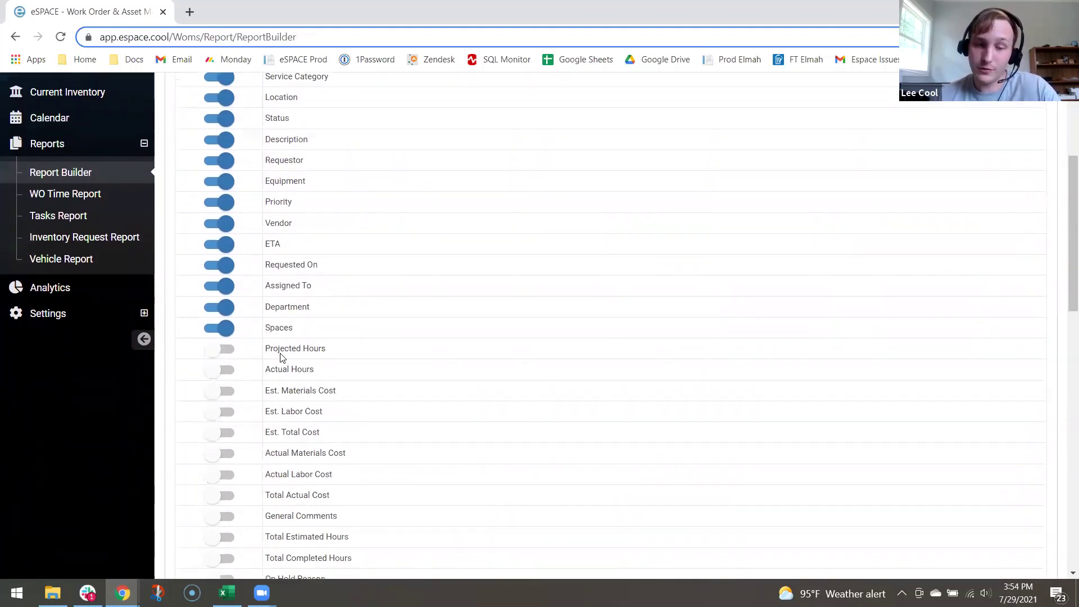
scroll(281, 357, down, 6)
scroll(281, 357, down, 8)
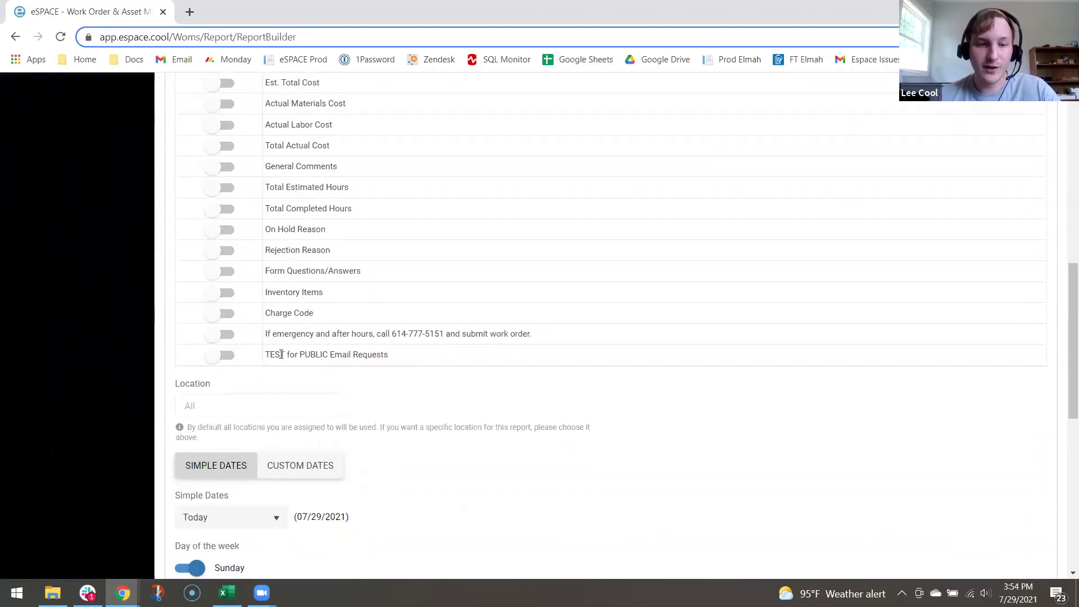
scroll(281, 357, down, 1)
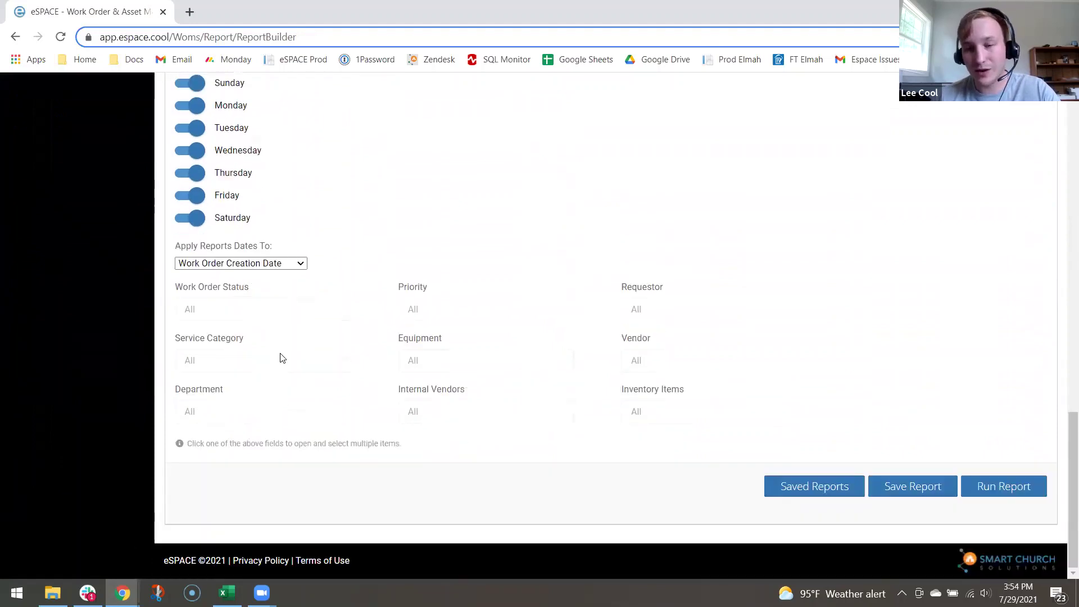
scroll(525, 274, up, 15)
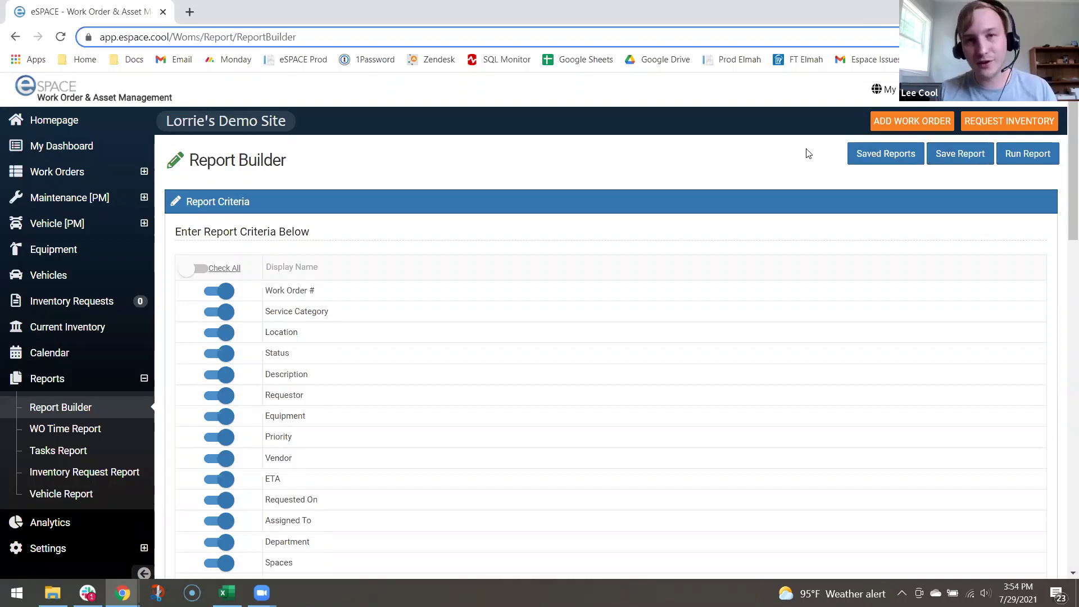
Try a Monthly frequency in the schedule settings of a saved report and discard it.
click(880, 152)
click(779, 189)
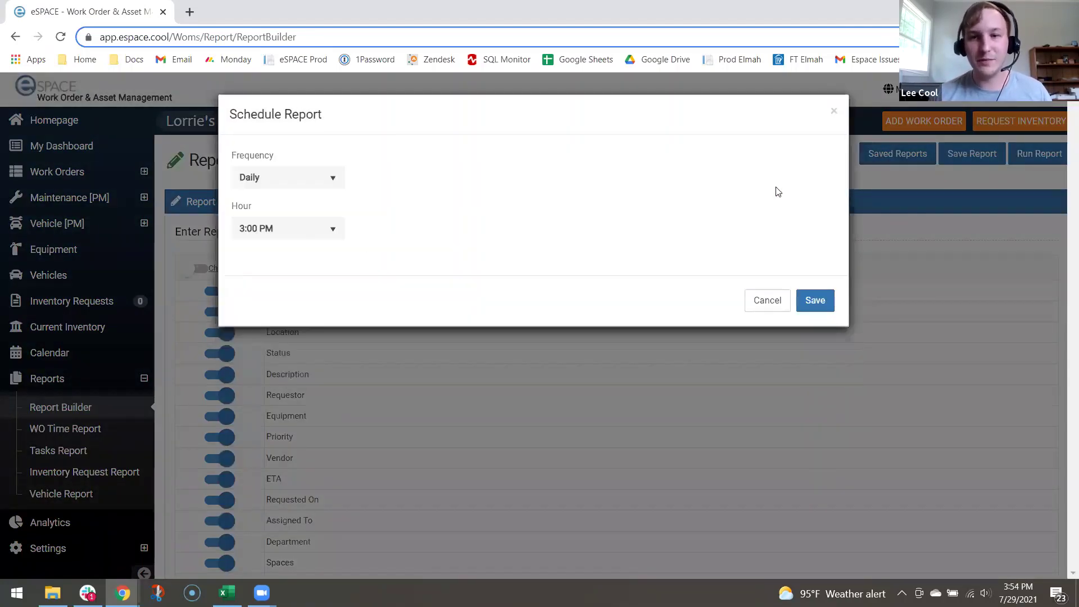
click(292, 182)
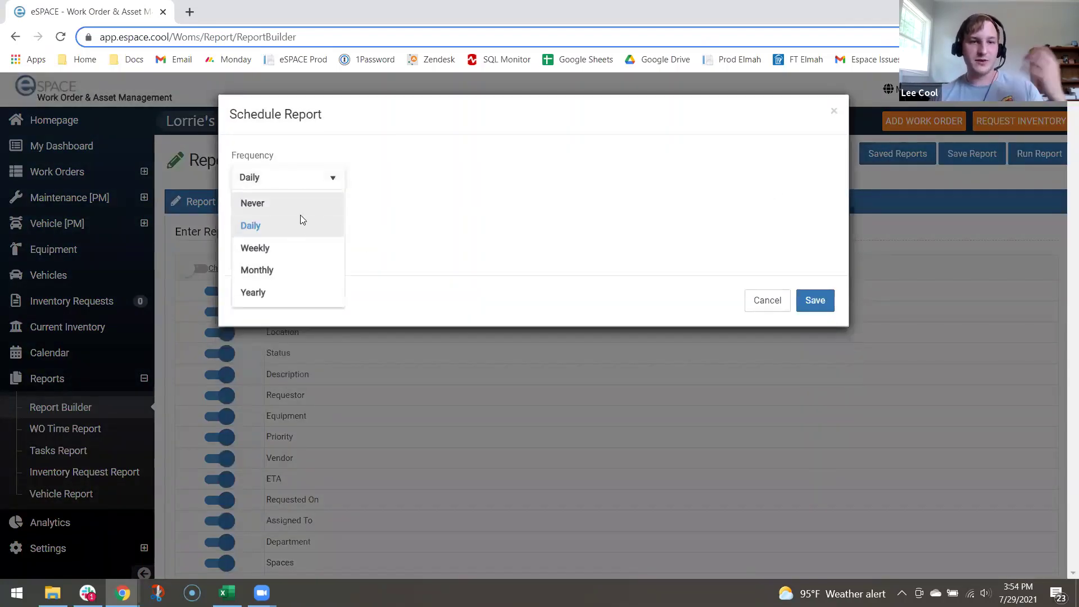
click(306, 275)
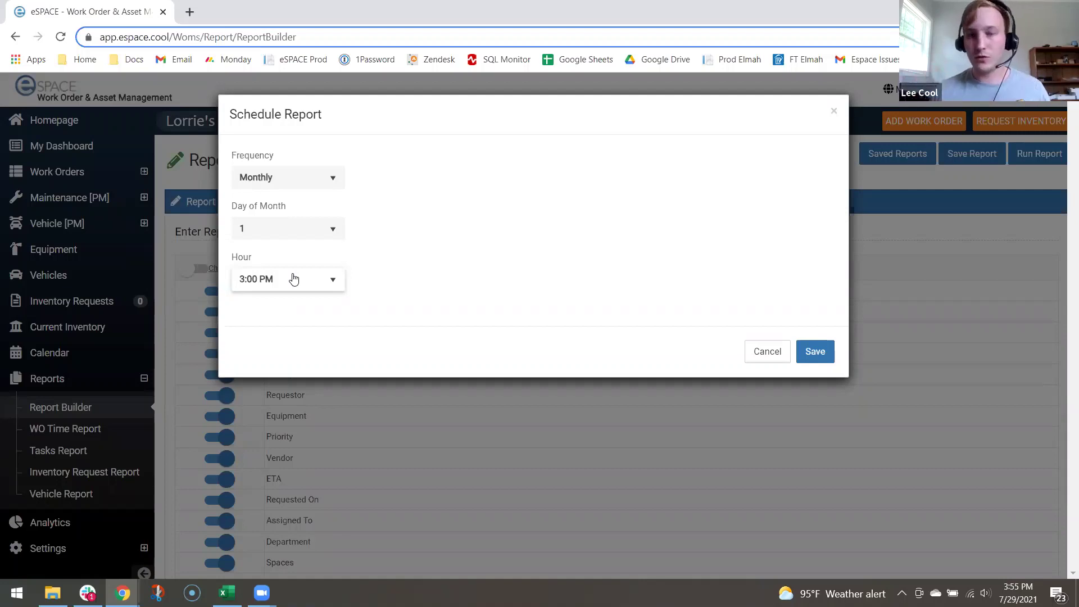
click(765, 353)
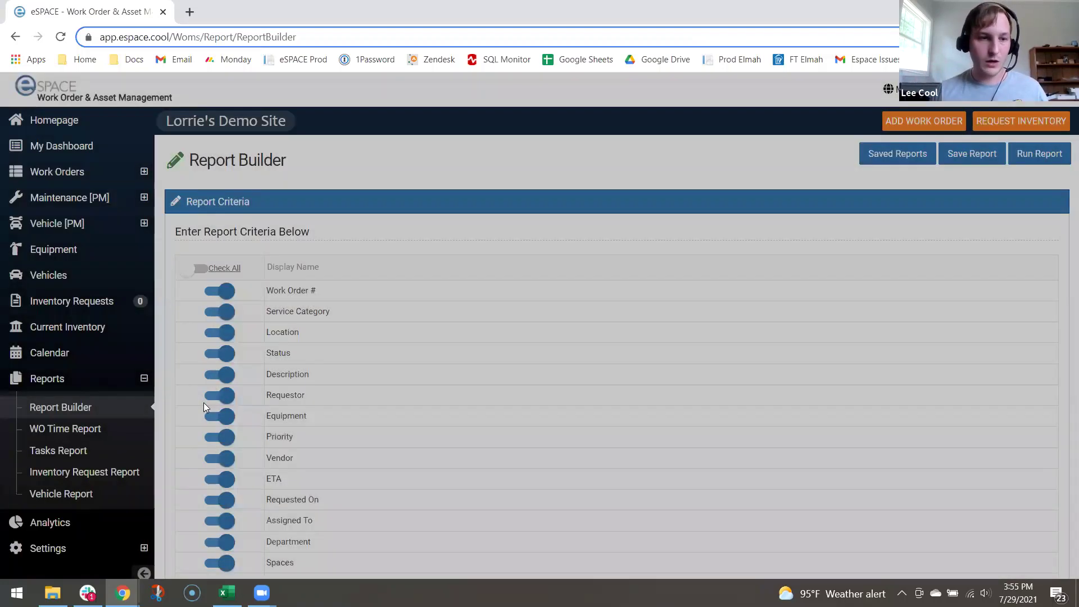
Open the Analytics page and set its time range to Last year.
scroll(84, 466, down, 1)
click(78, 475)
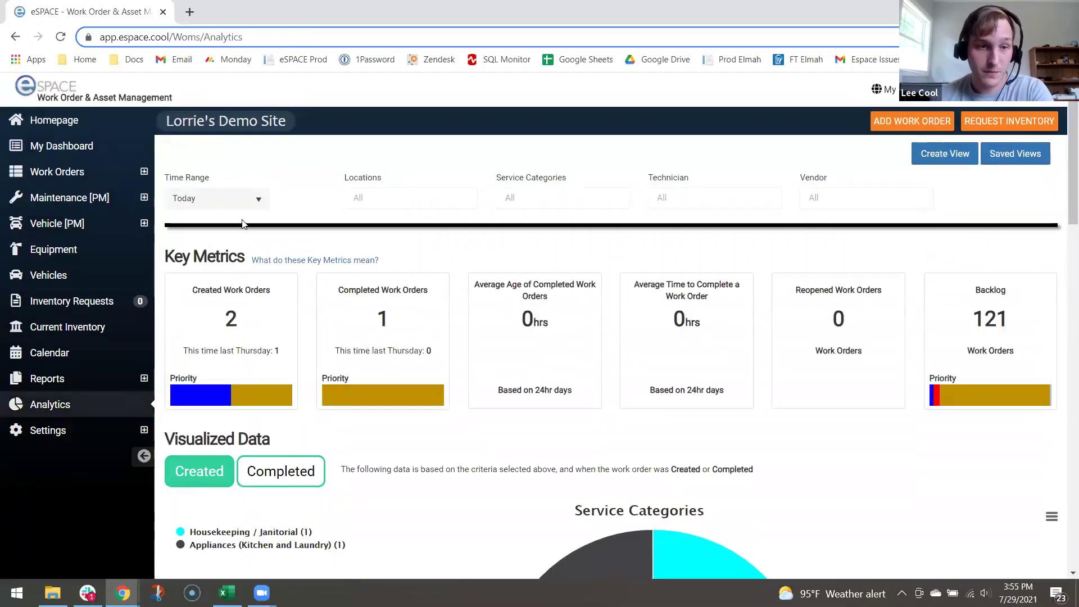
click(256, 199)
scroll(220, 298, down, 1)
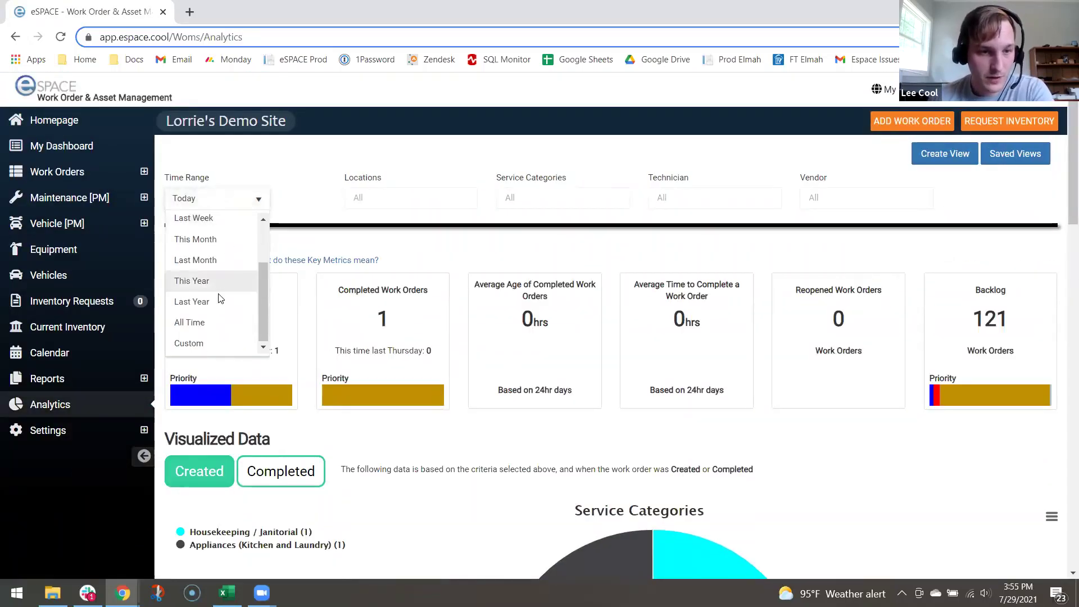
click(219, 300)
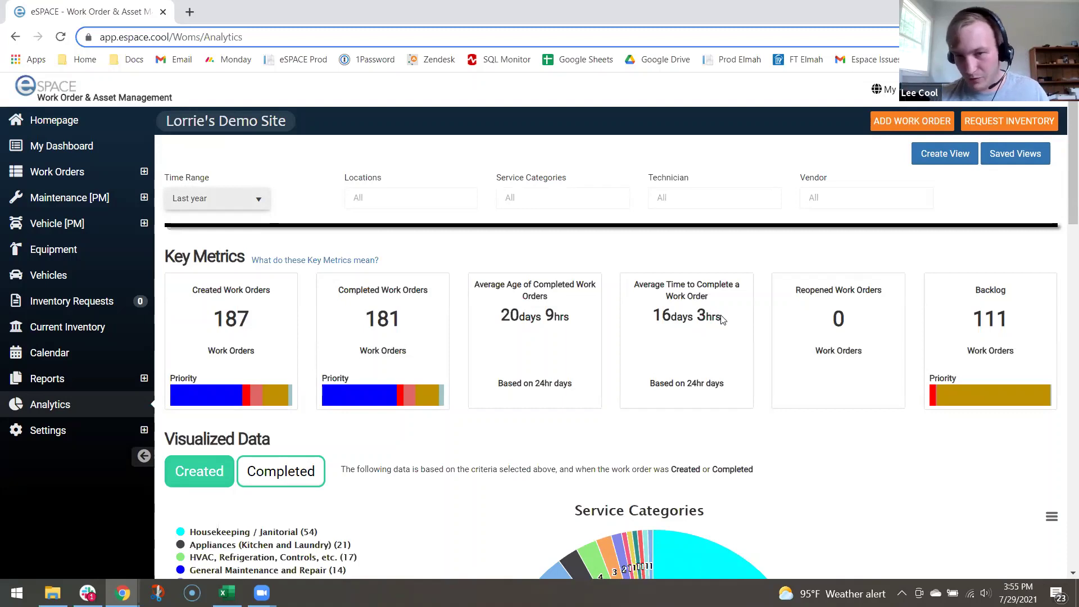
Point out the Average Time to Complete a Work Order metric and look over the key metrics.
drag(724, 319, 629, 284)
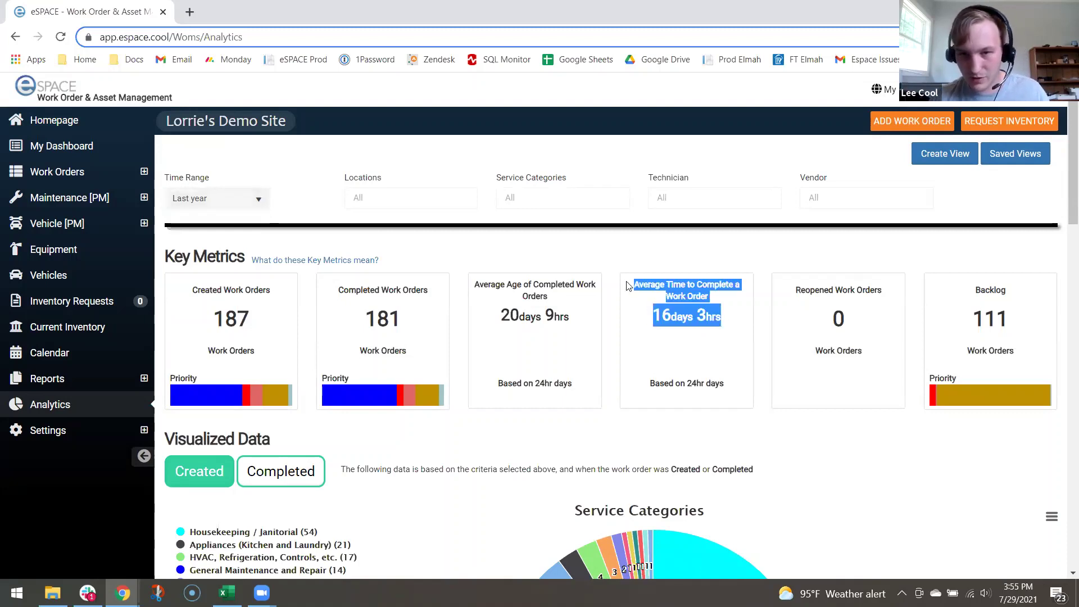
click(704, 336)
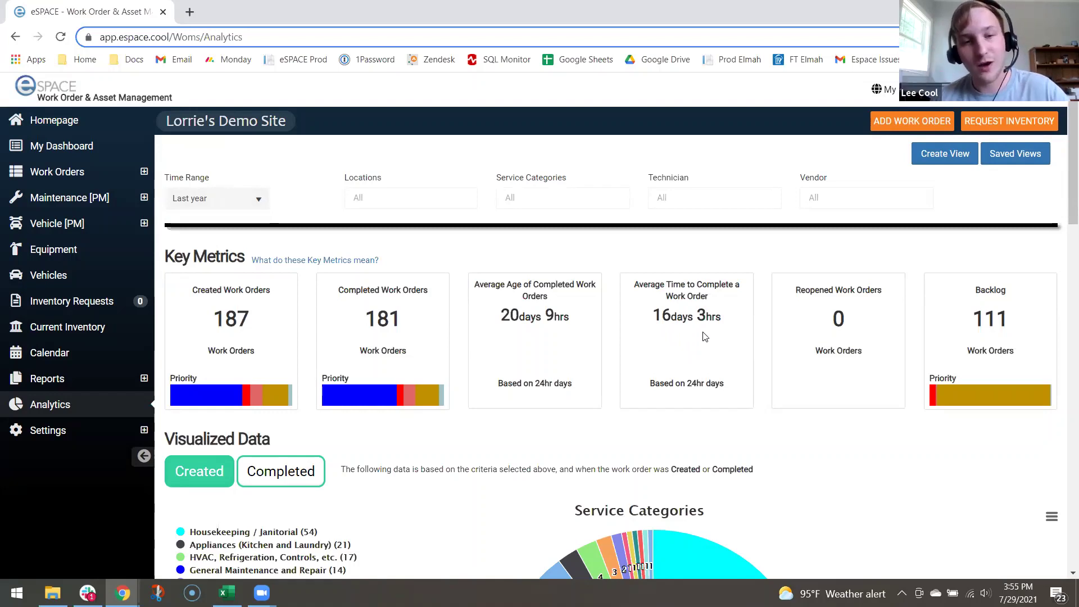
scroll(704, 336, down, 1)
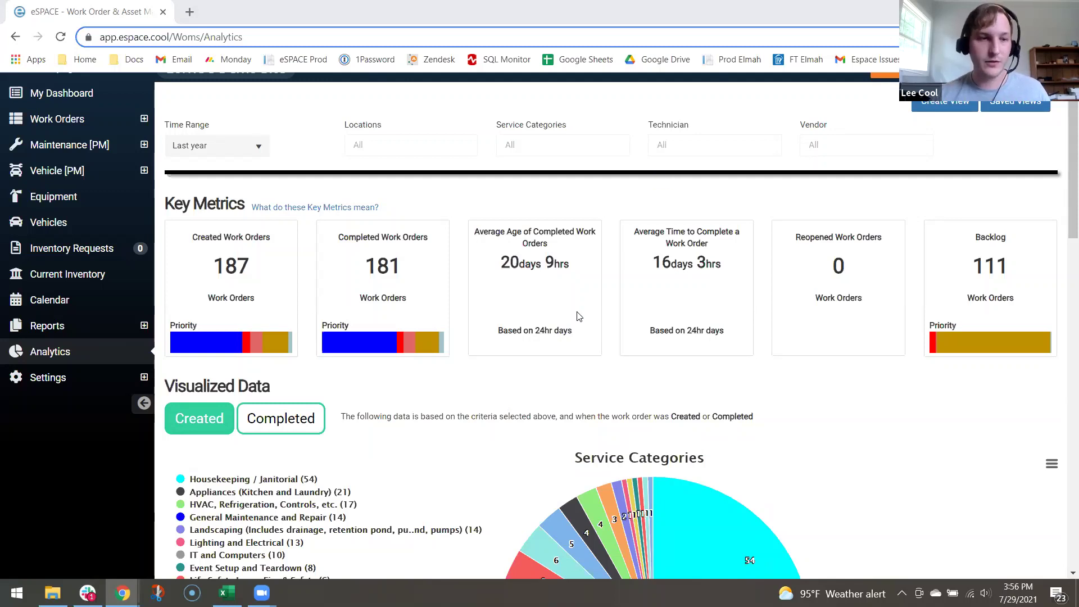
scroll(110, 244, up, 1)
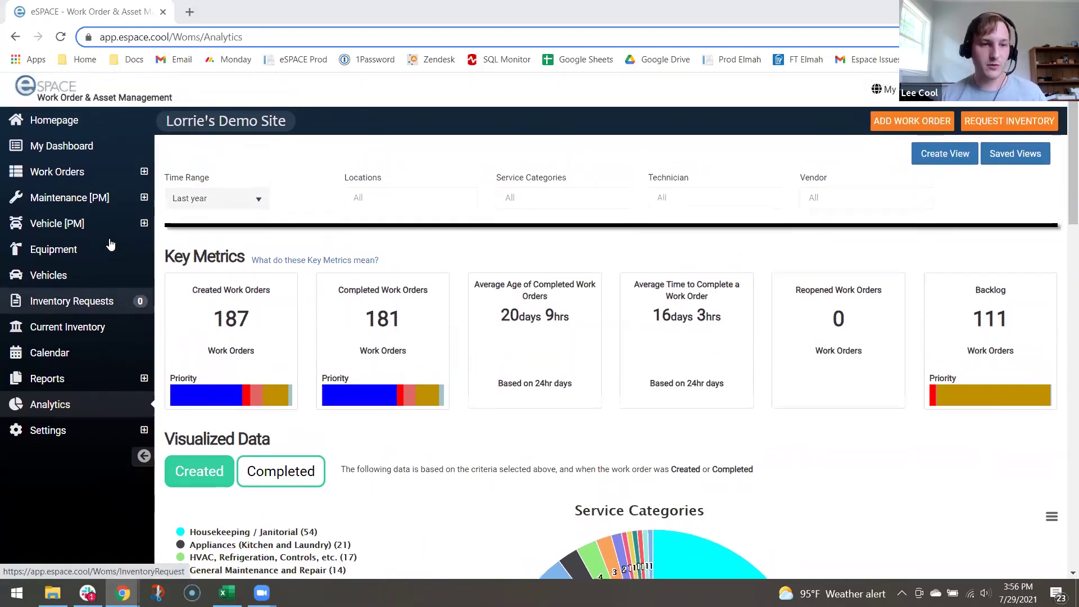
Reopen the Report Builder and review the optional fields available for a report.
click(67, 381)
click(73, 409)
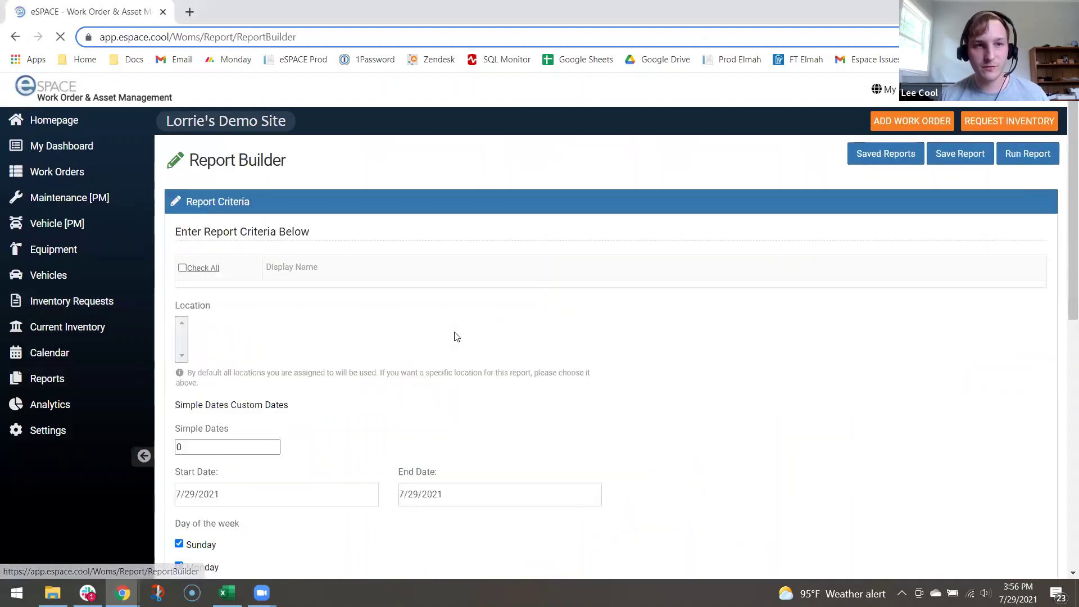
scroll(453, 334, down, 9)
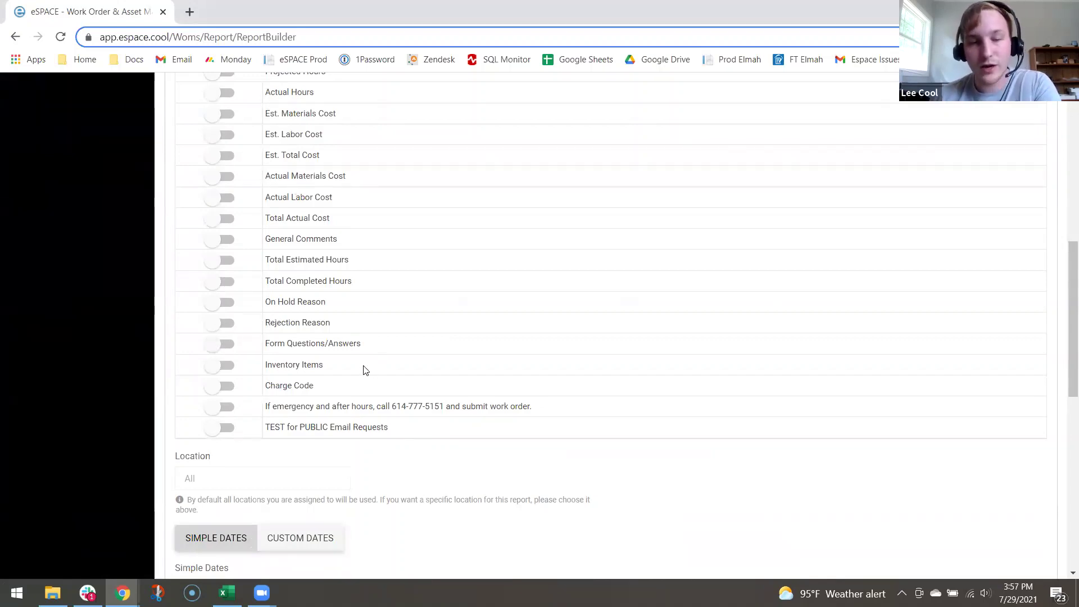
scroll(364, 370, up, 5)
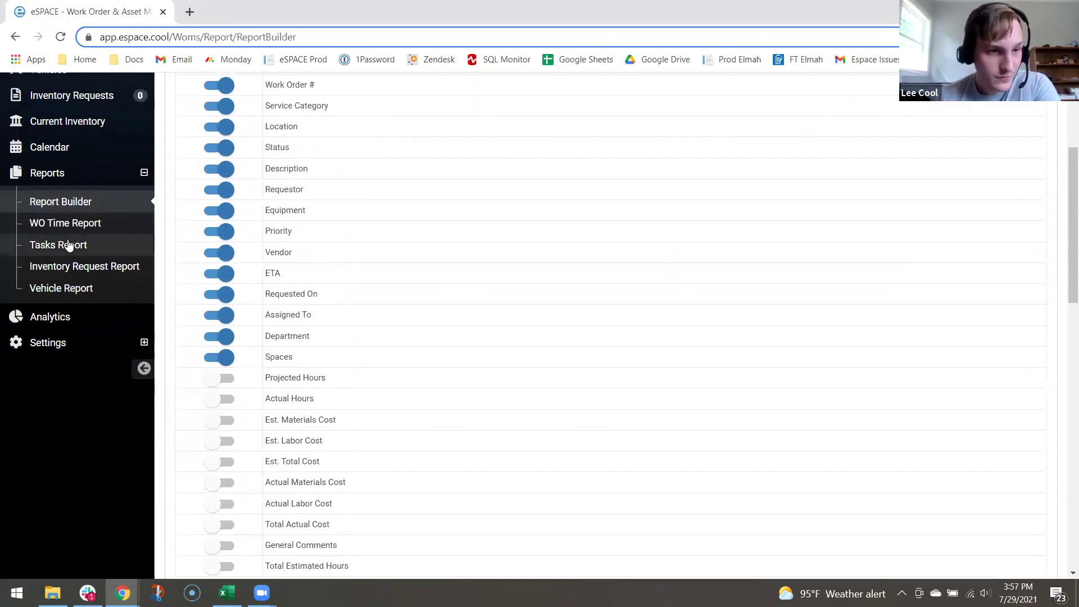
Open the WO Time Report and look over its display fields, location and date criteria.
click(37, 225)
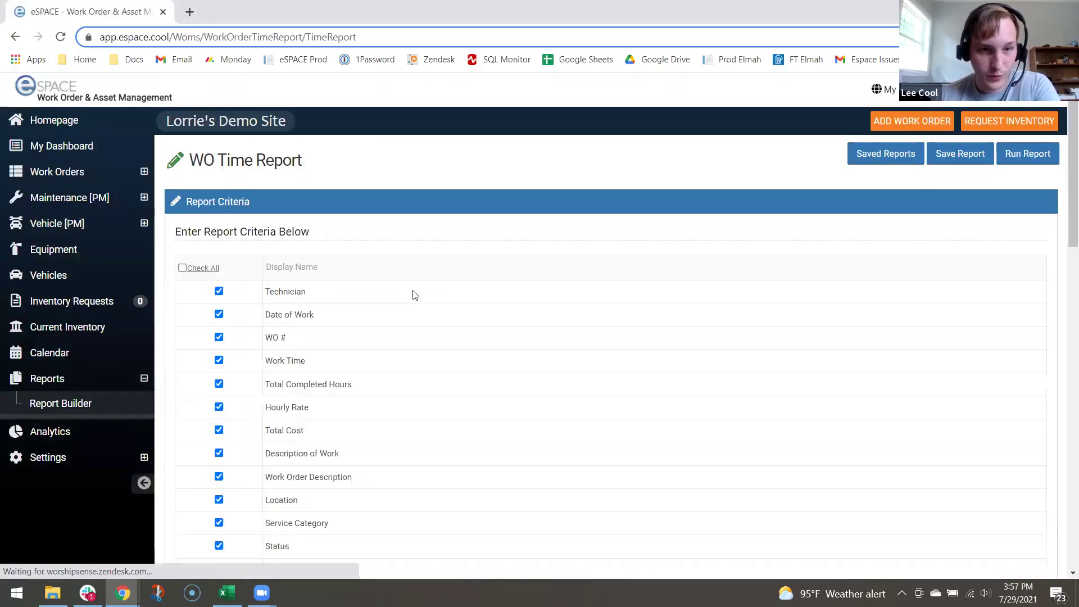
scroll(413, 295, down, 2)
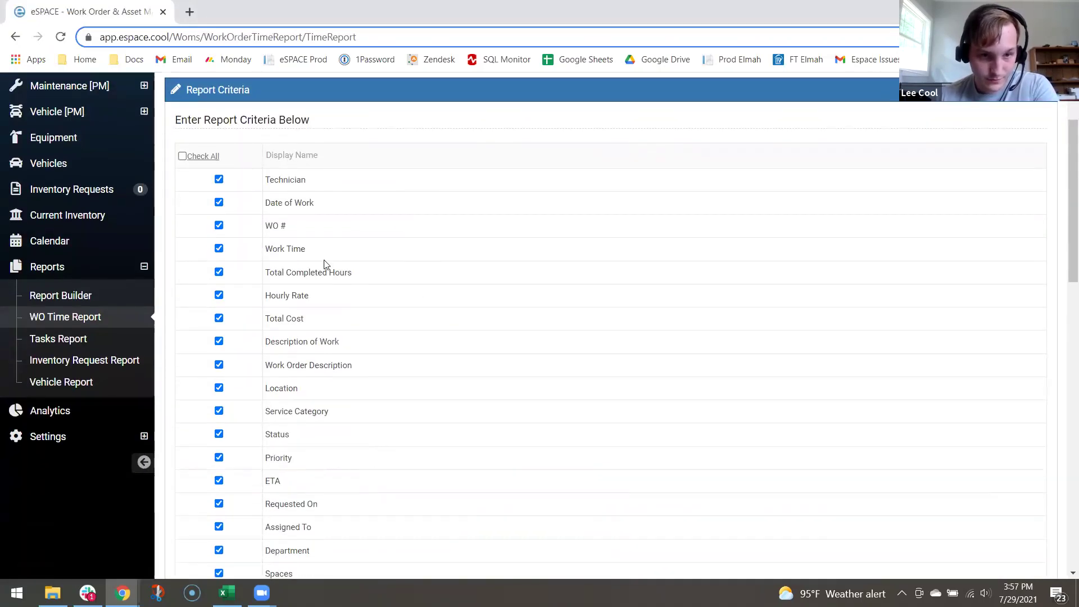
scroll(363, 284, down, 2)
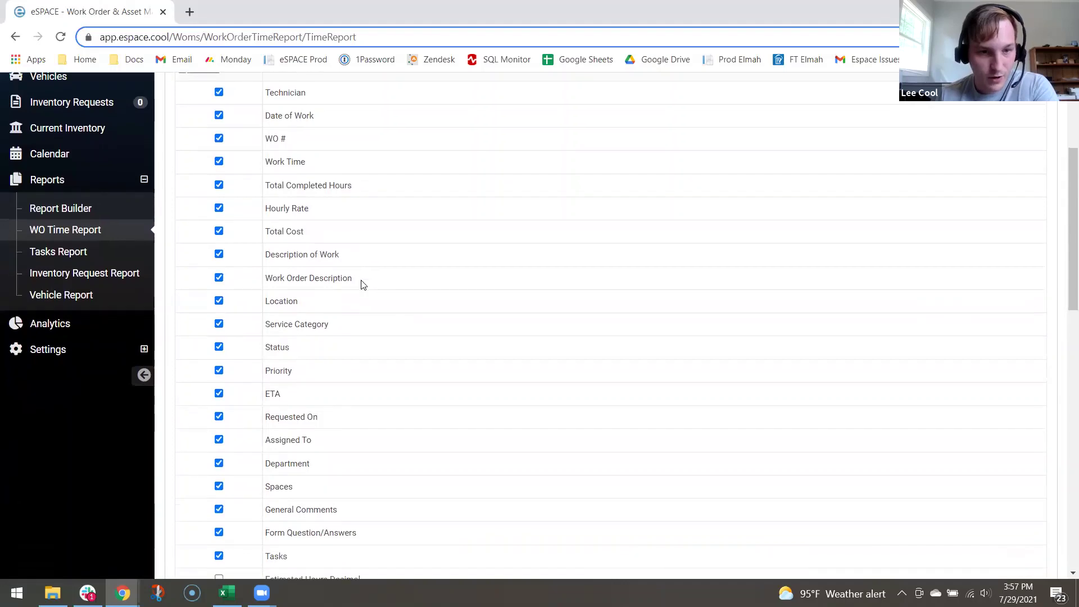
scroll(362, 284, down, 4)
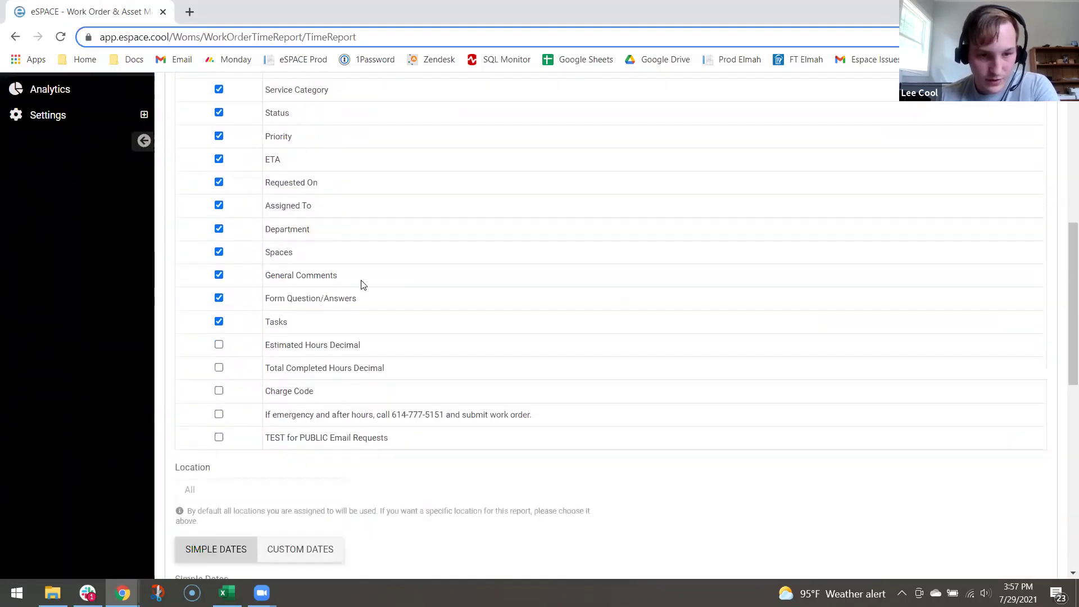
scroll(363, 284, down, 3)
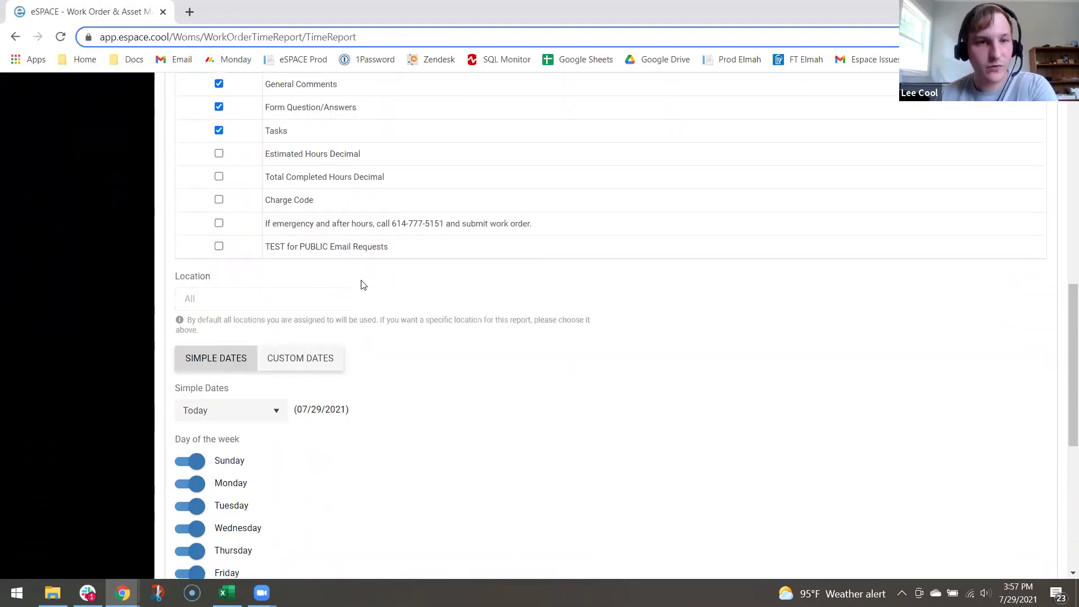
scroll(362, 284, up, 2)
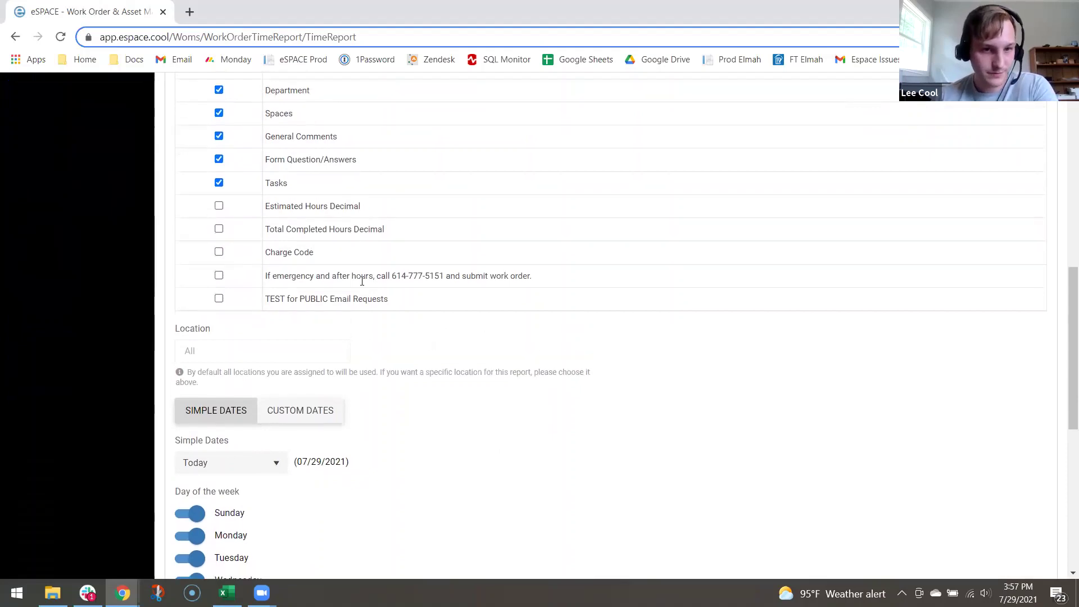
Return from the WO Time Report to the Analytics page and set the time range to Last year.
scroll(362, 281, up, 5)
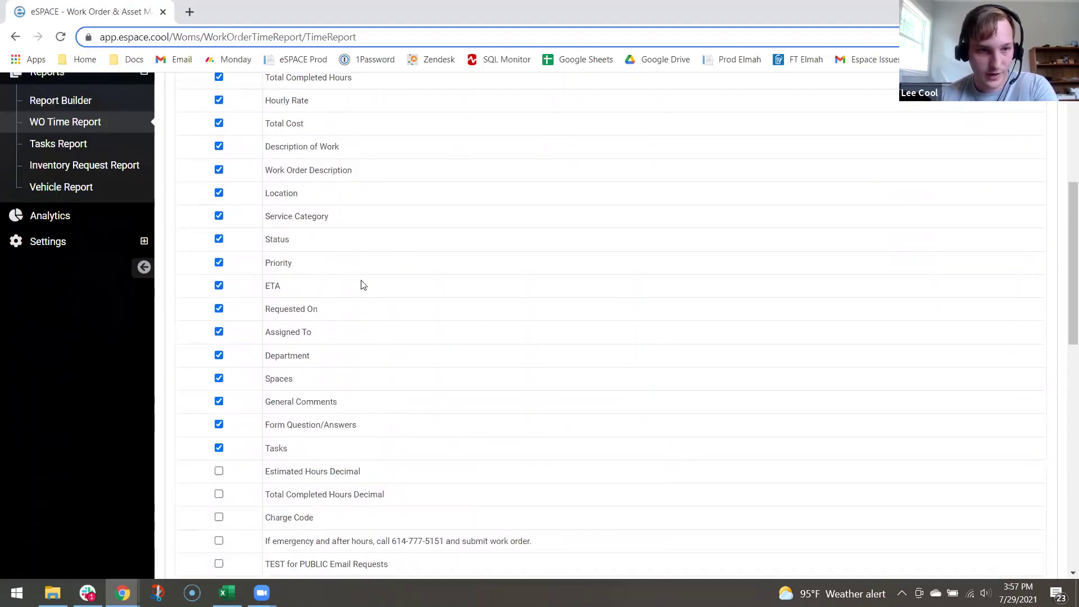
scroll(362, 285, up, 1)
scroll(363, 284, up, 3)
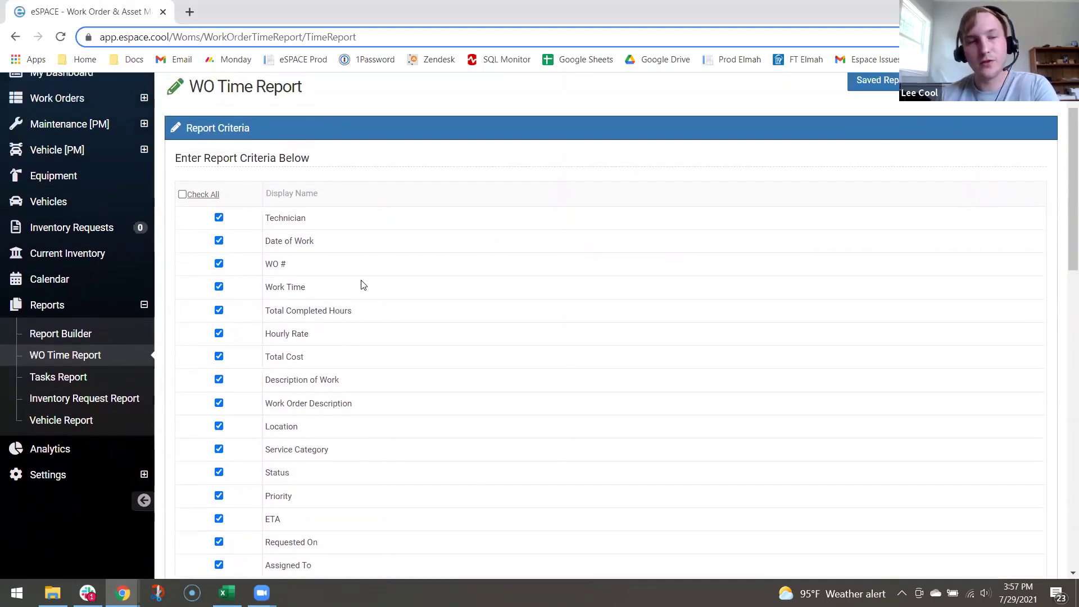
scroll(363, 284, up, 1)
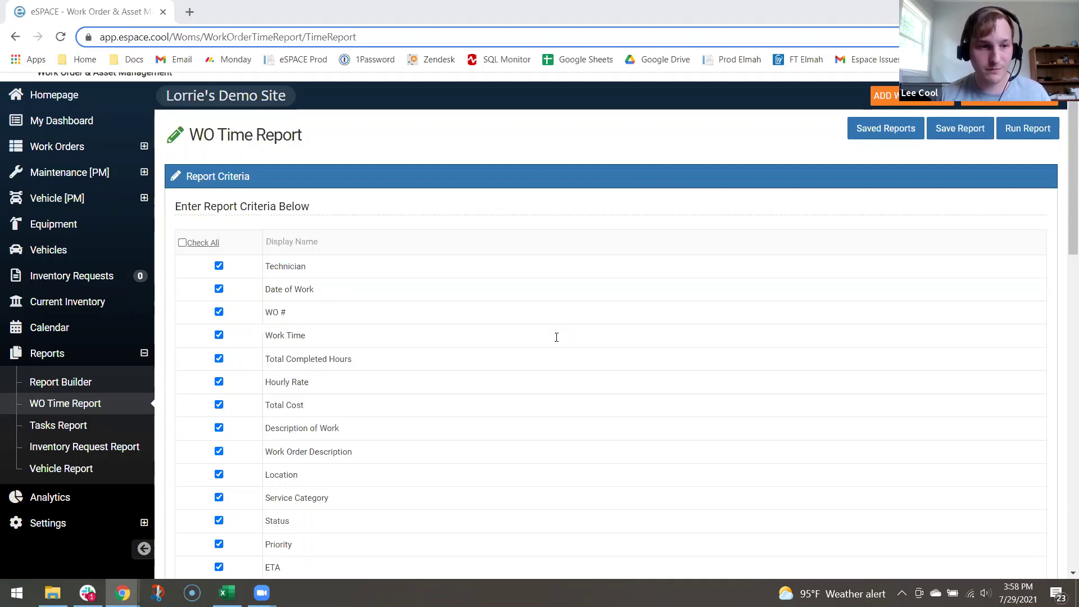
click(77, 355)
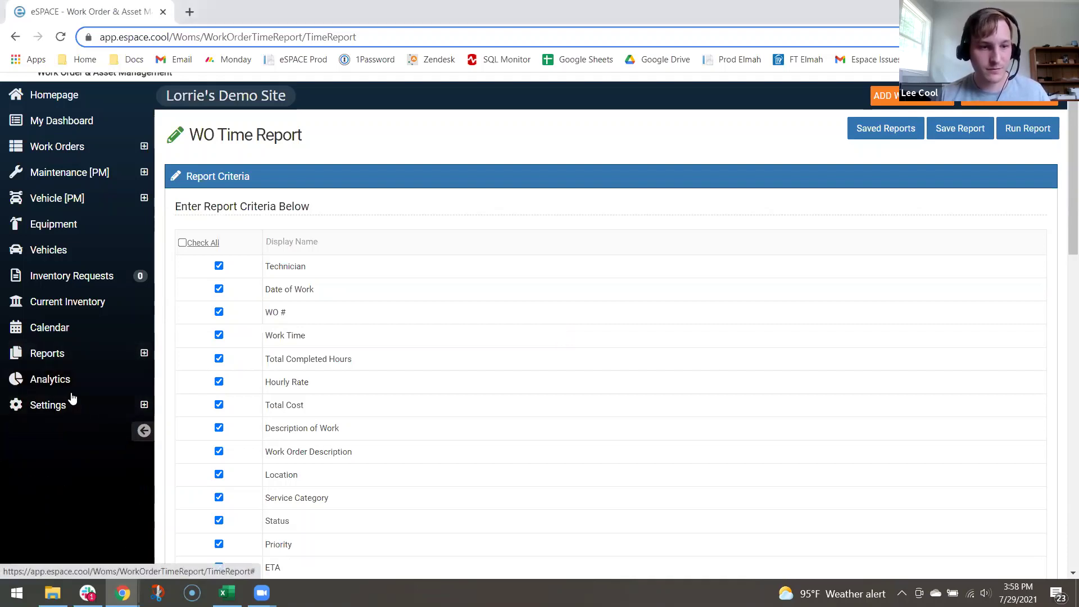
click(67, 383)
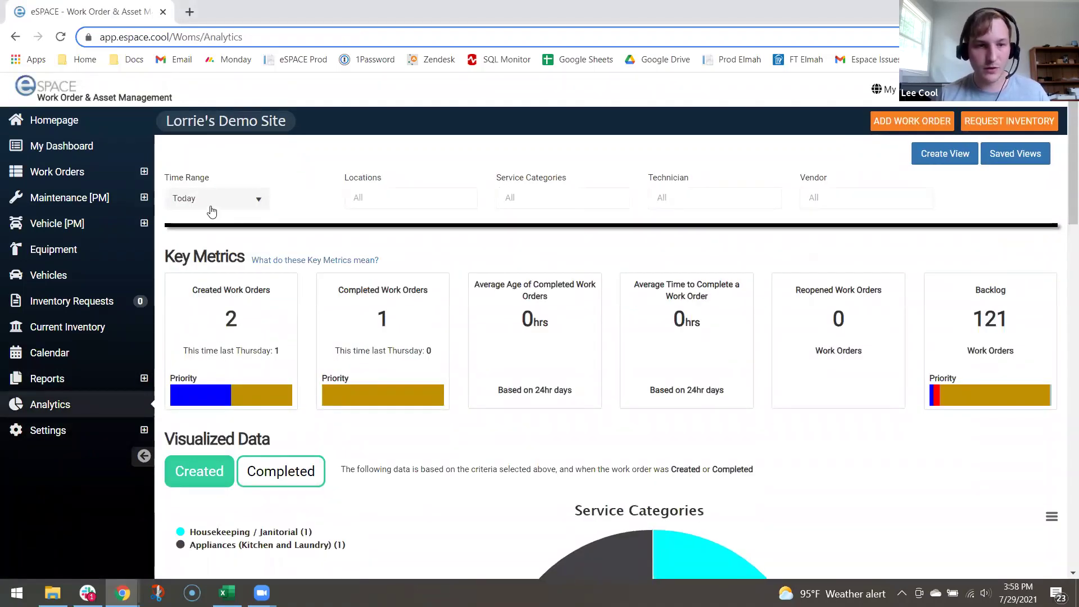
click(247, 199)
scroll(223, 318, down, 2)
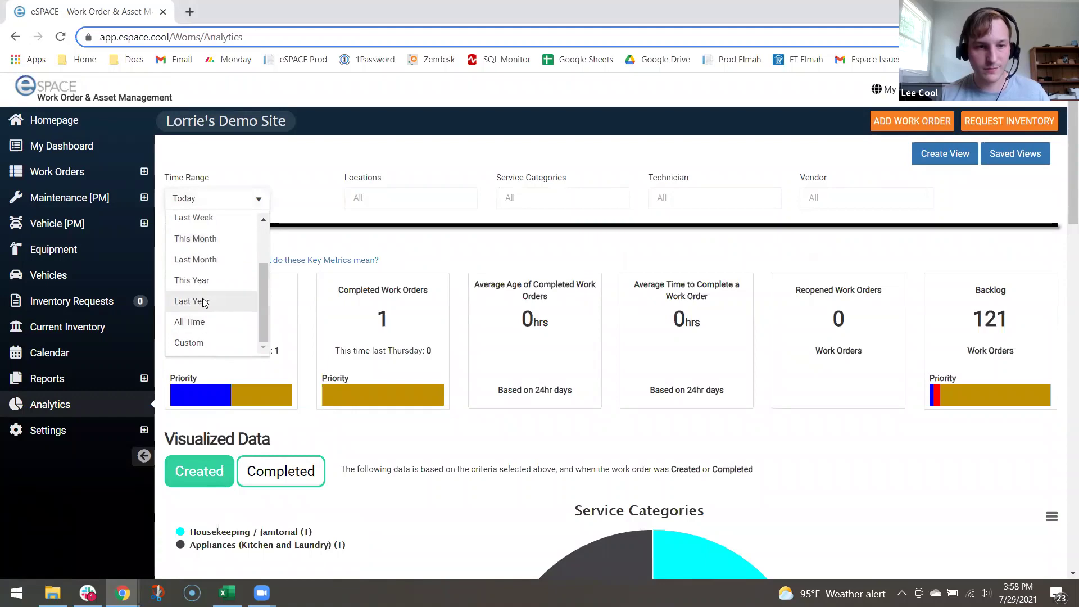
click(230, 299)
Examine the key metrics and the work order charts by service category, location, day of week, and technician or vendor.
scroll(596, 374, down, 2)
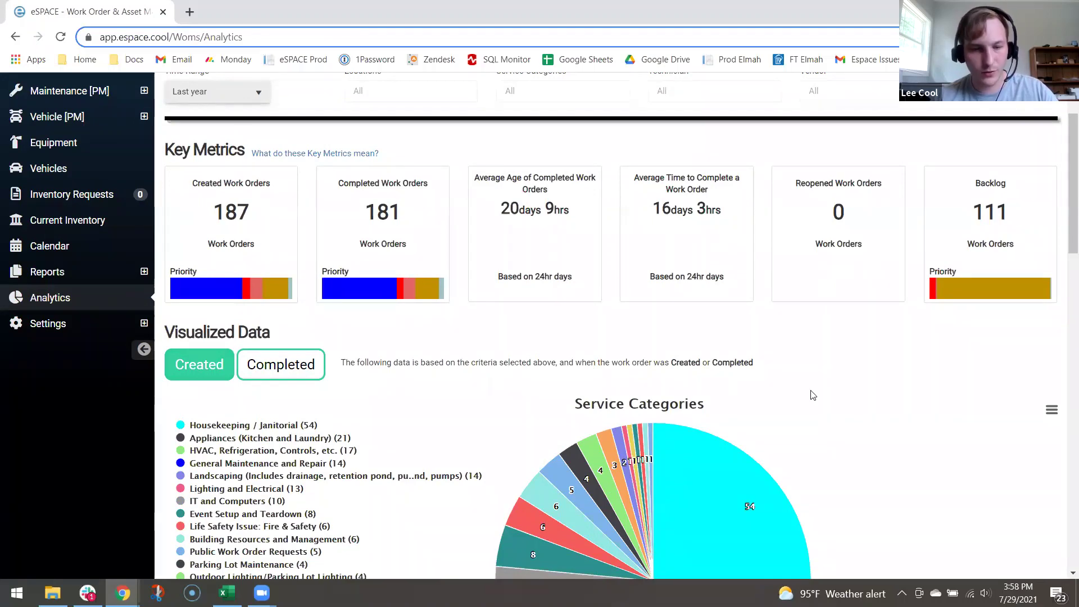
scroll(820, 440, down, 1)
scroll(819, 440, down, 10)
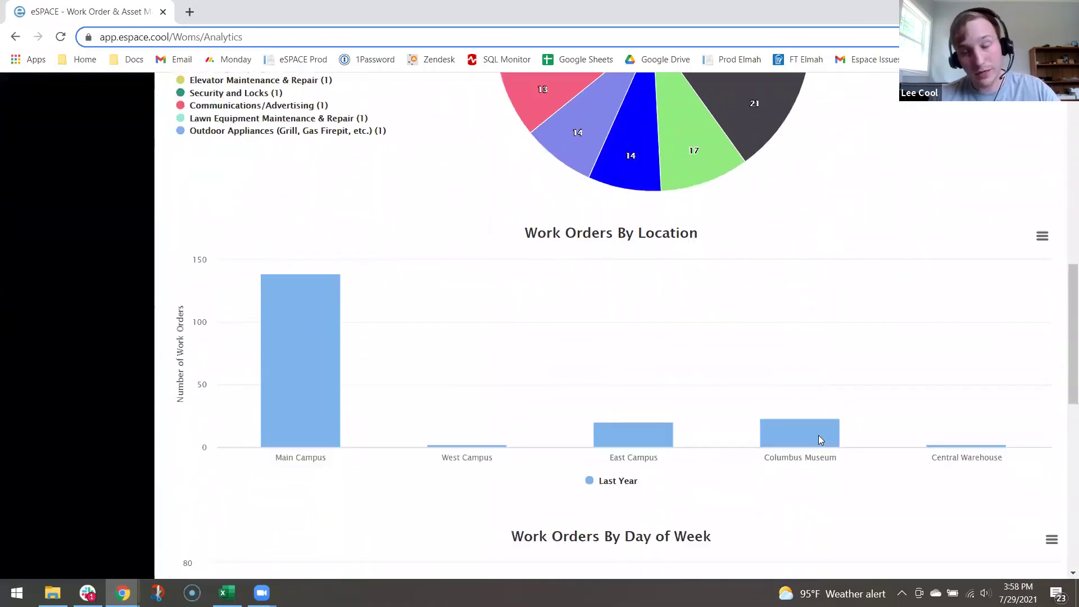
scroll(819, 440, down, 4)
scroll(754, 413, down, 5)
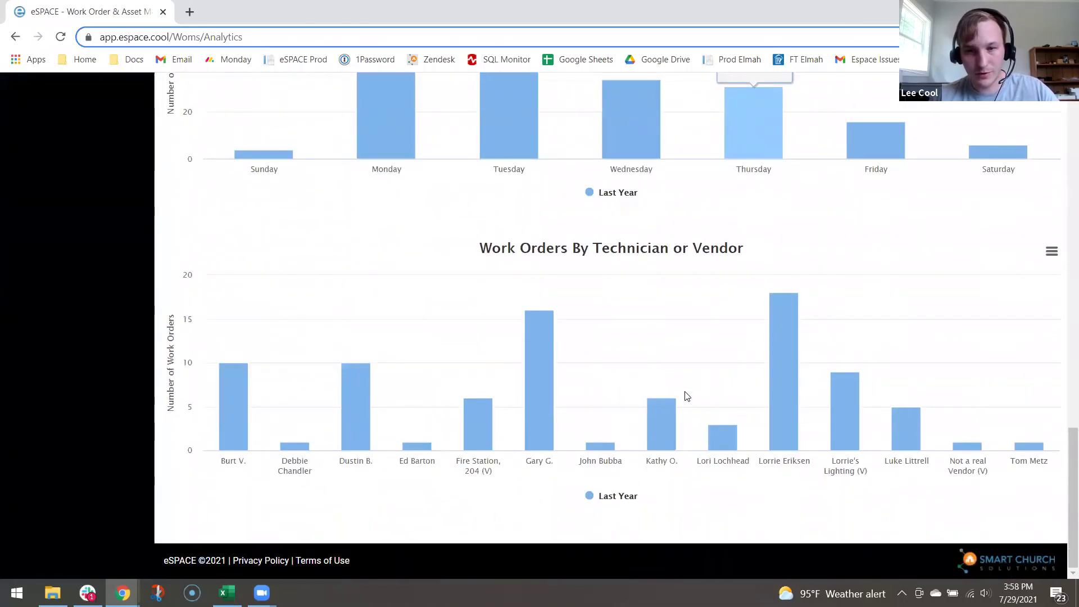
mouse_move(765, 351)
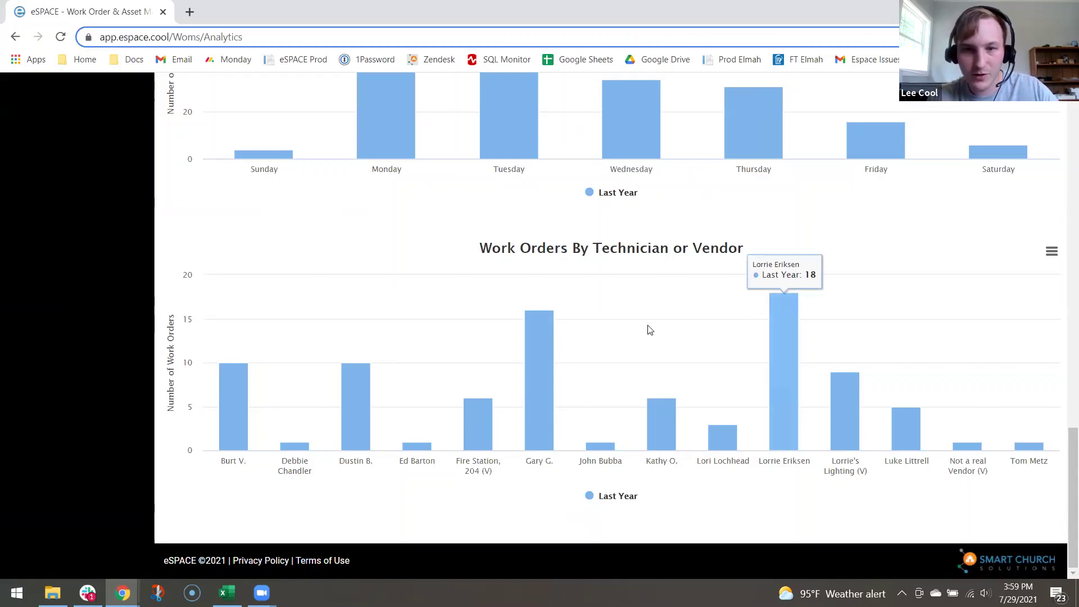
scroll(646, 330, up, 3)
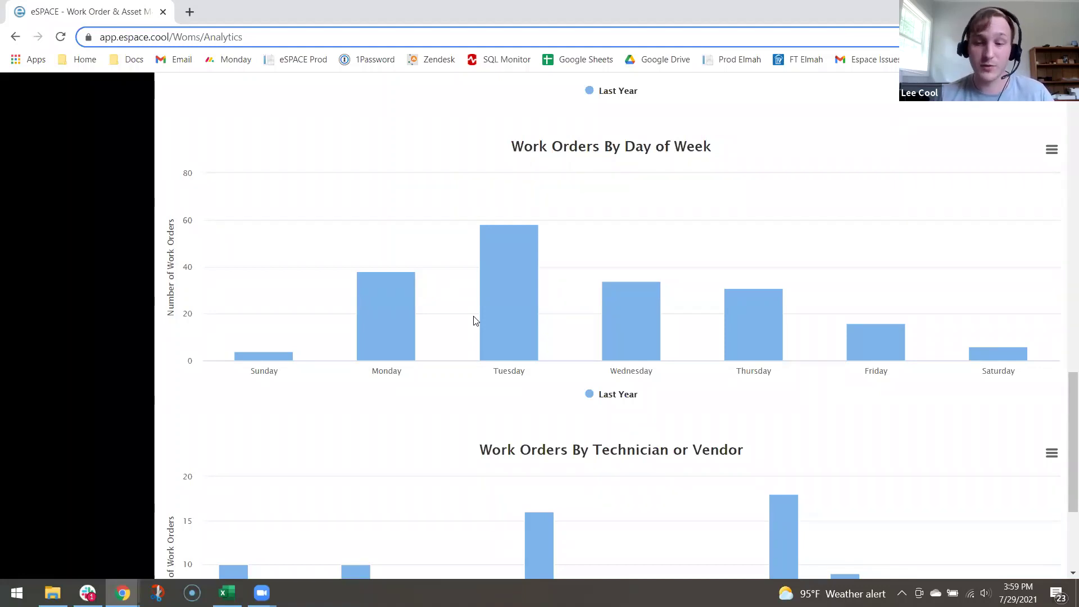
scroll(406, 219, up, 15)
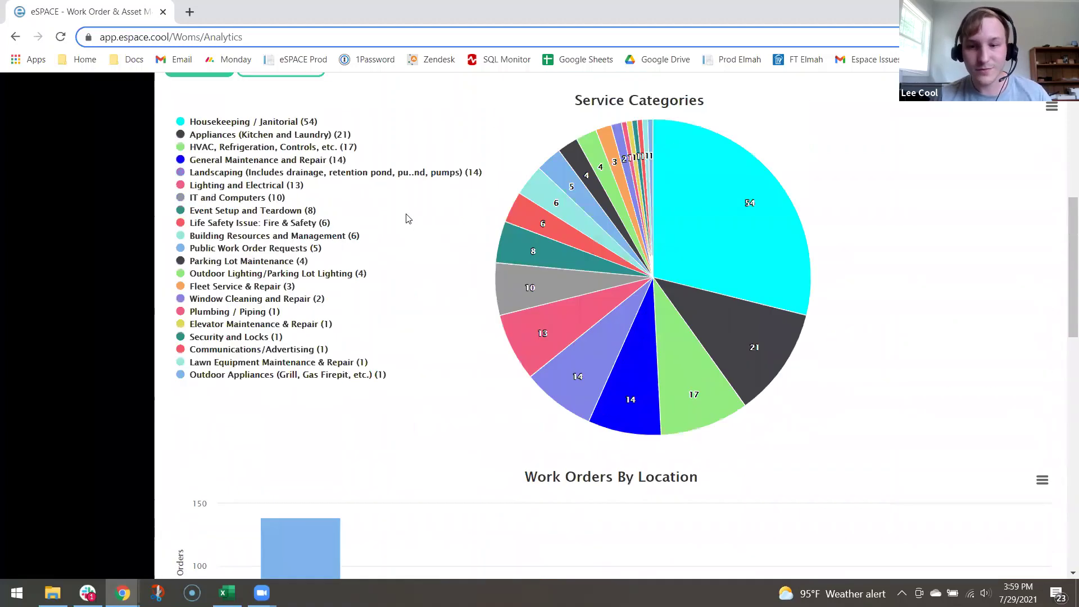